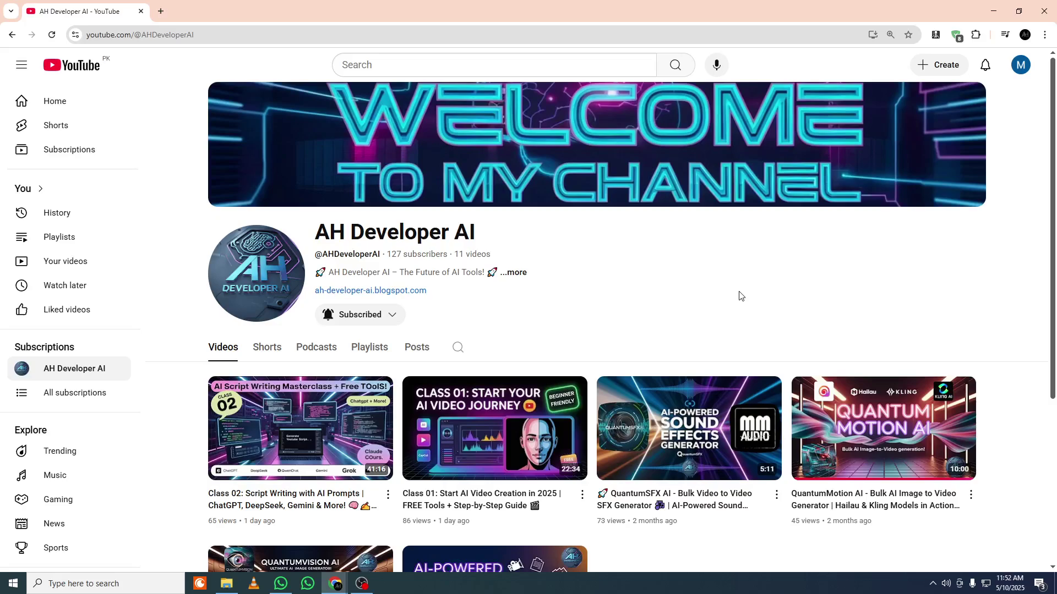
- Find the ixBrowser application on the computer and launch it
{"action": "mouse_move", "coordinate": [297, 446]}
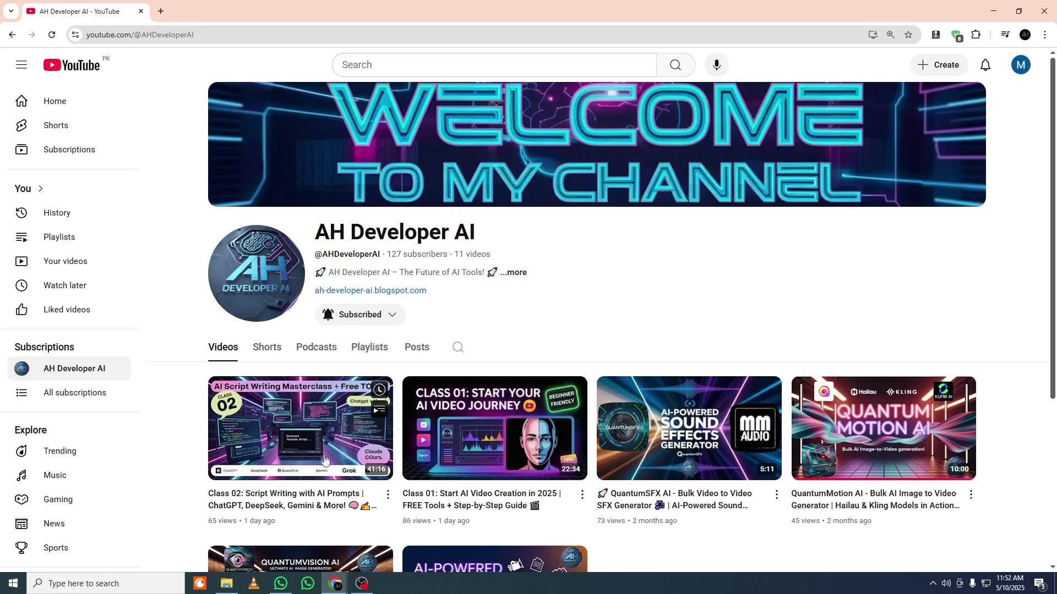
{"action": "left_click", "coordinate": [104, 583]}
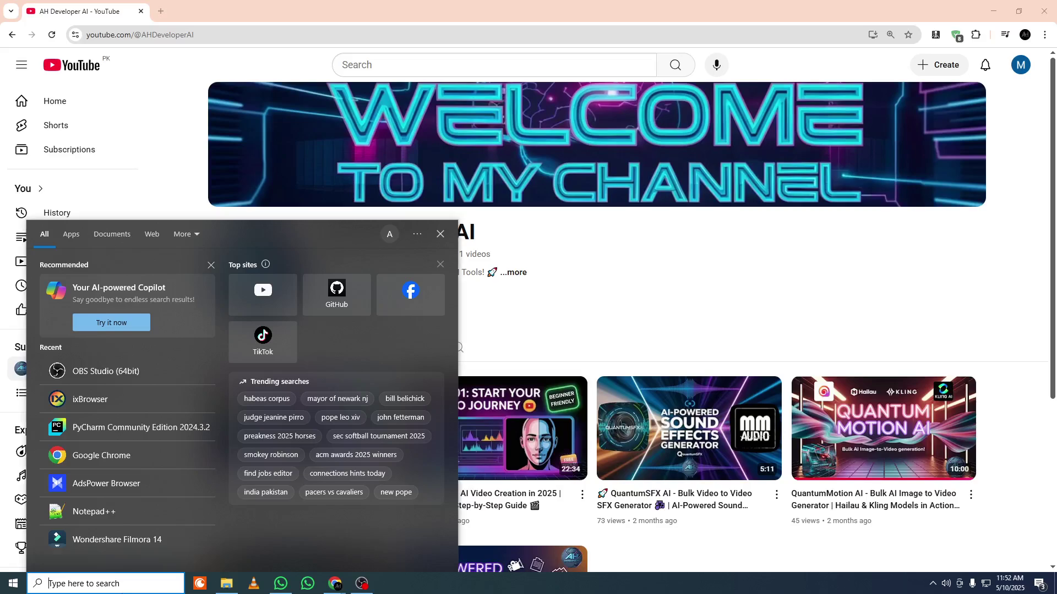
{"action": "type", "text": "ix"}
{"action": "key", "text": "Return"}
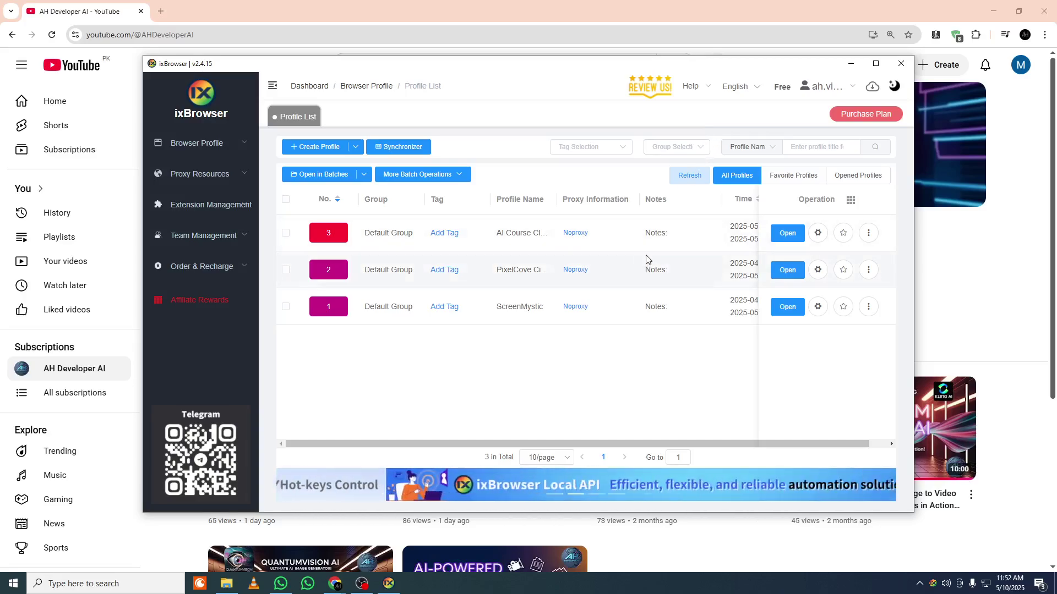
- Start a new browser profile with Blank Page as the platform and "AI Content Creation Class 03" as the profile name
{"action": "left_click", "coordinate": [314, 147]}
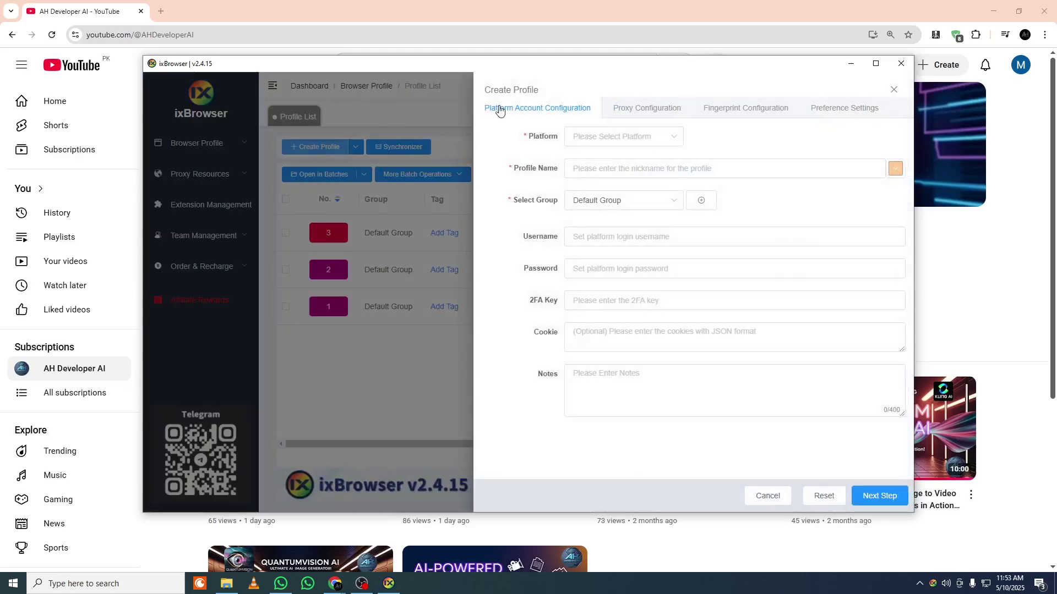
{"action": "left_click", "coordinate": [585, 140]}
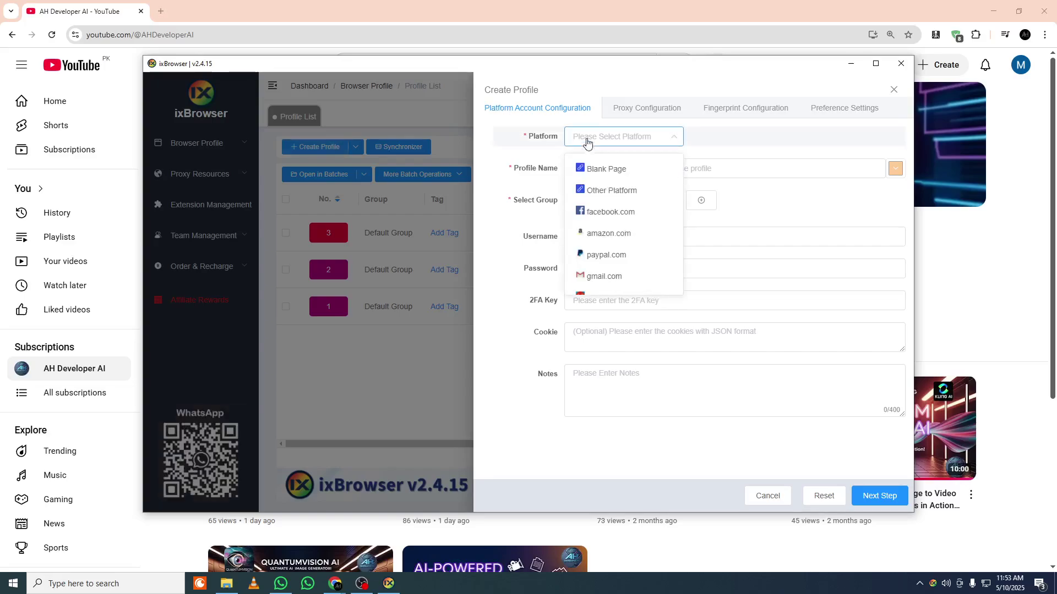
{"action": "left_click", "coordinate": [593, 170]}
{"action": "left_click", "coordinate": [609, 163]}
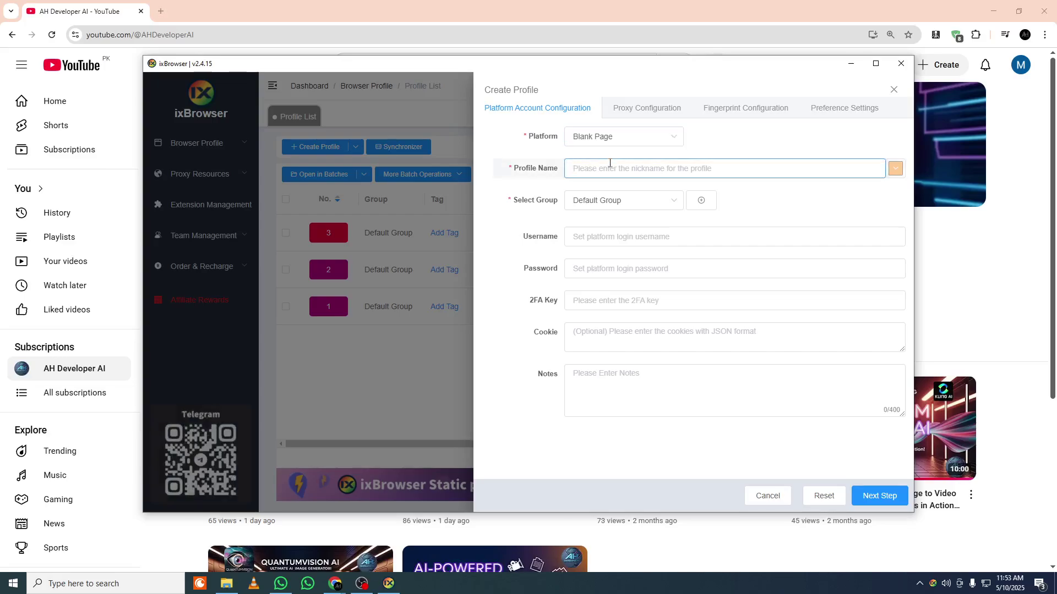
{"action": "type", "text": "A"}
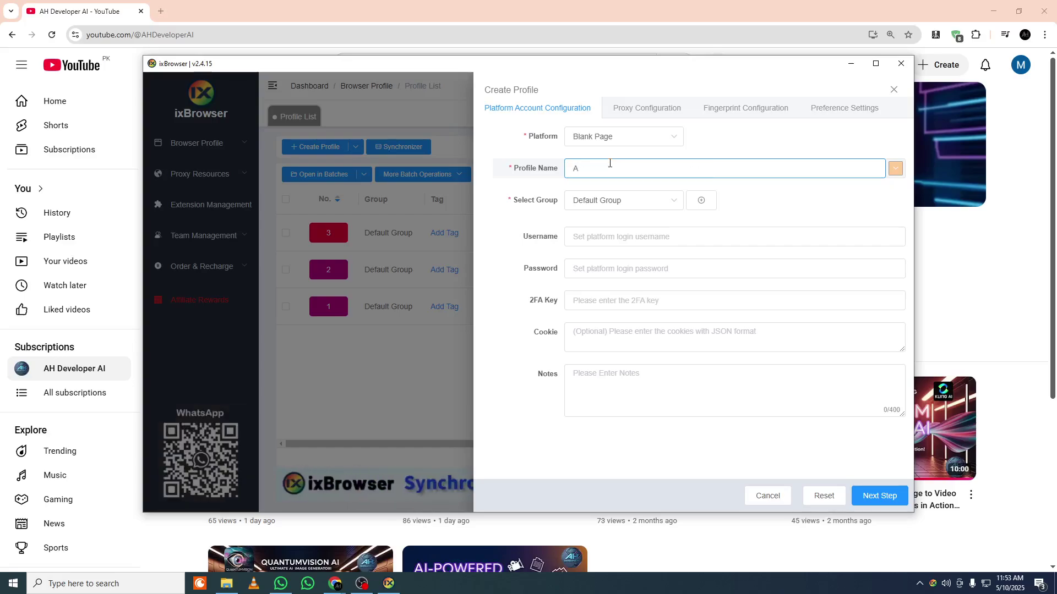
{"action": "type", "text": "I Content Creati"}
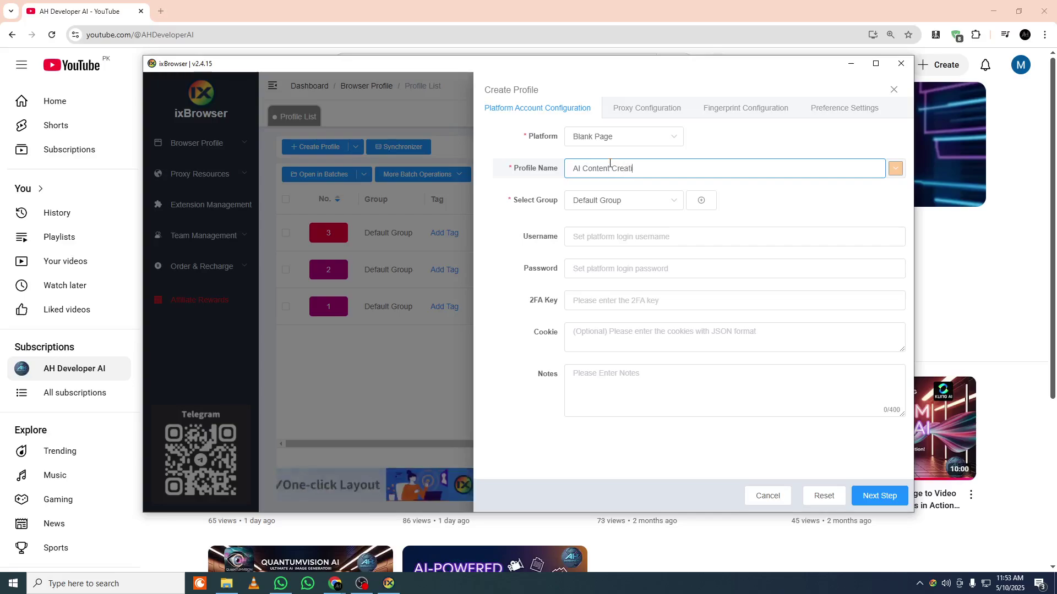
{"action": "type", "text": "on Class 03"}
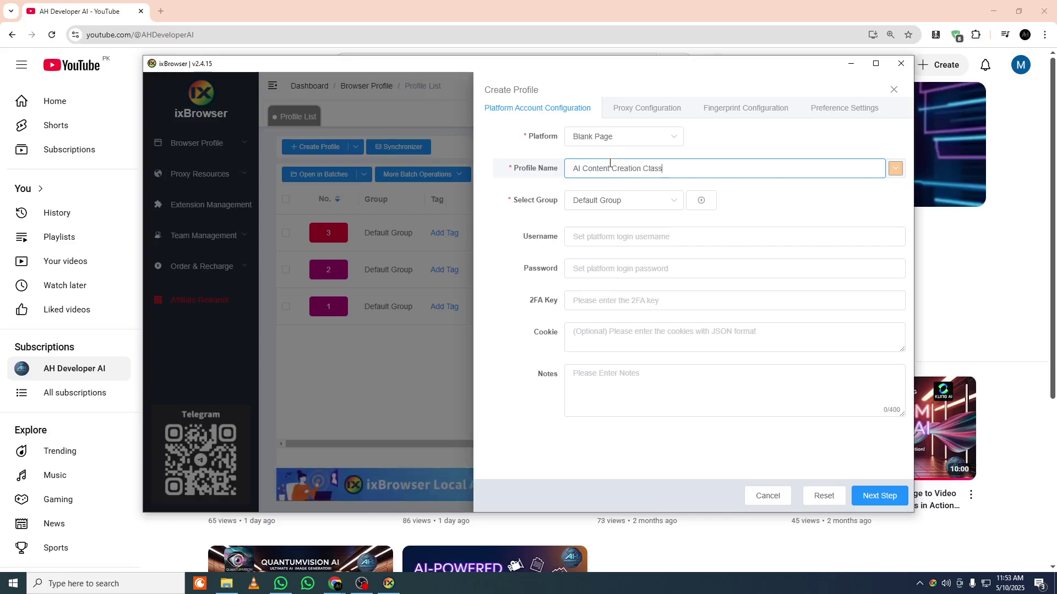
{"action": "left_click", "coordinate": [622, 236]}
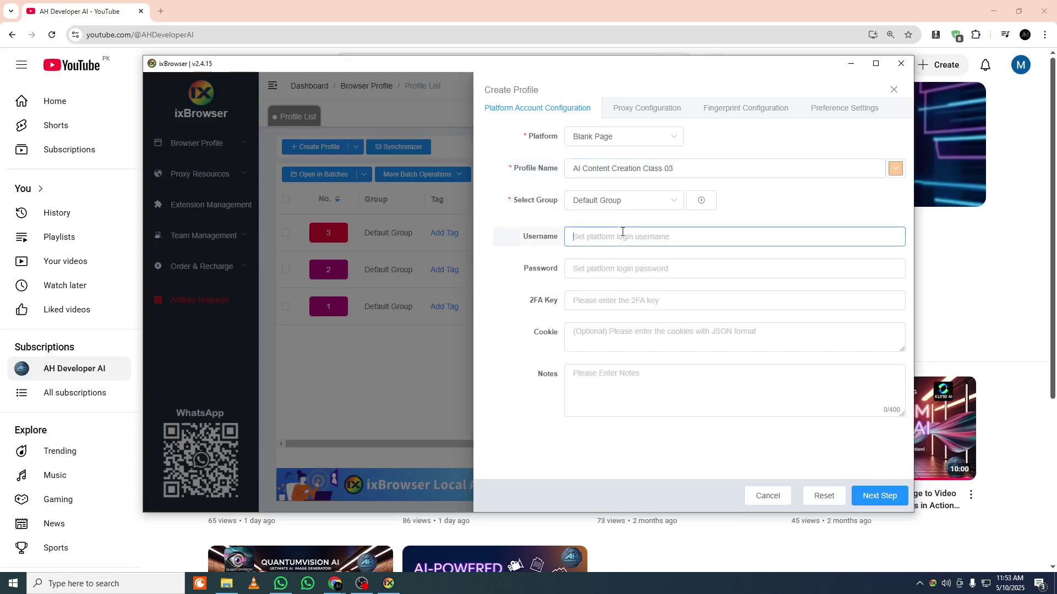
- In the fingerprint configuration, turn off the IP-based language and choose English(USA) for the profile
{"action": "left_click", "coordinate": [634, 109]}
{"action": "left_click", "coordinate": [762, 114]}
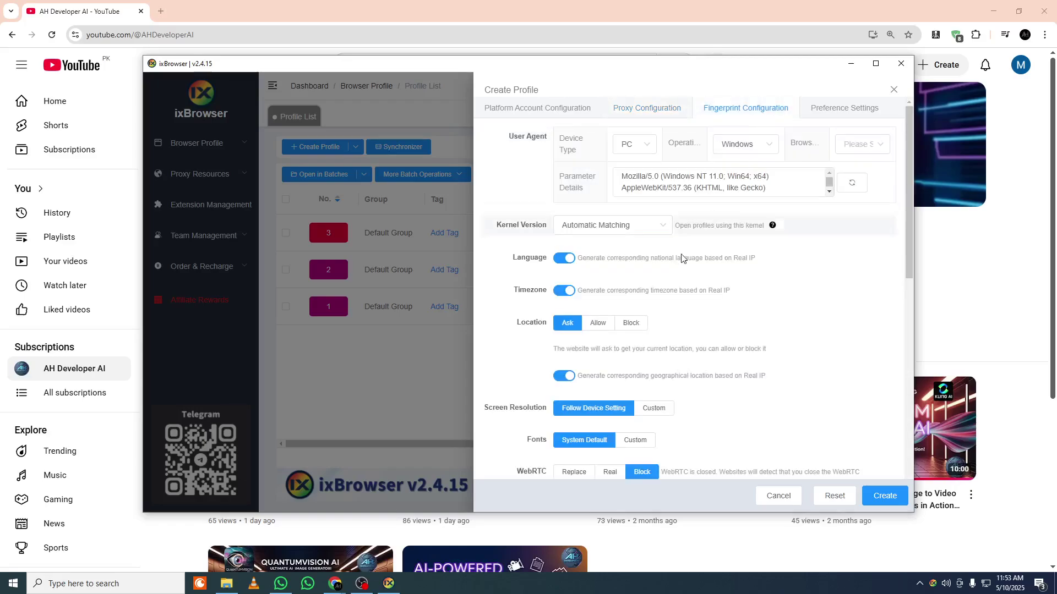
{"action": "left_click", "coordinate": [562, 264]}
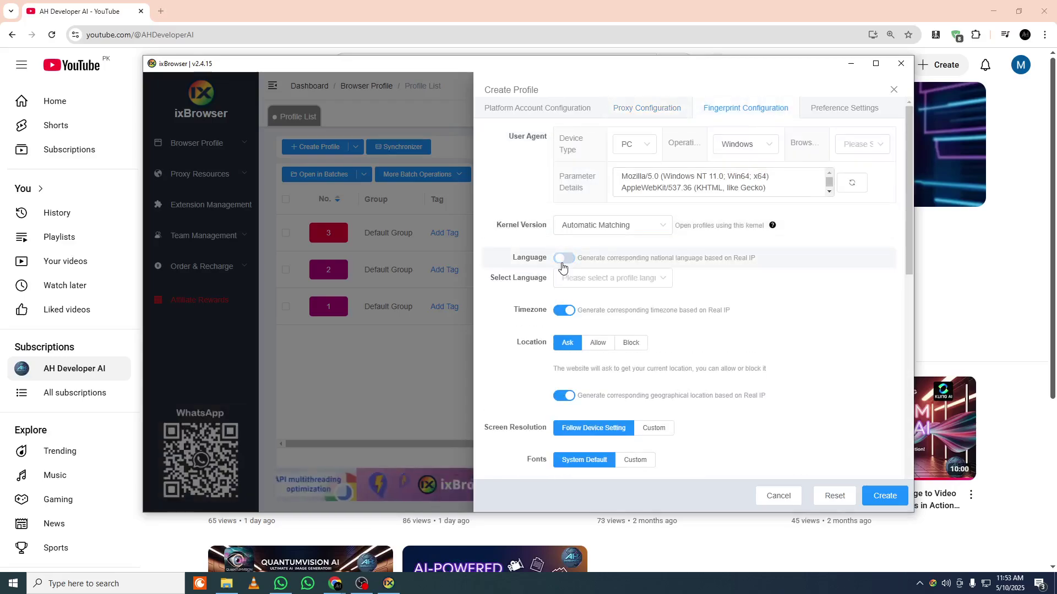
{"action": "left_click", "coordinate": [573, 280]}
{"action": "type", "text": "USA"}
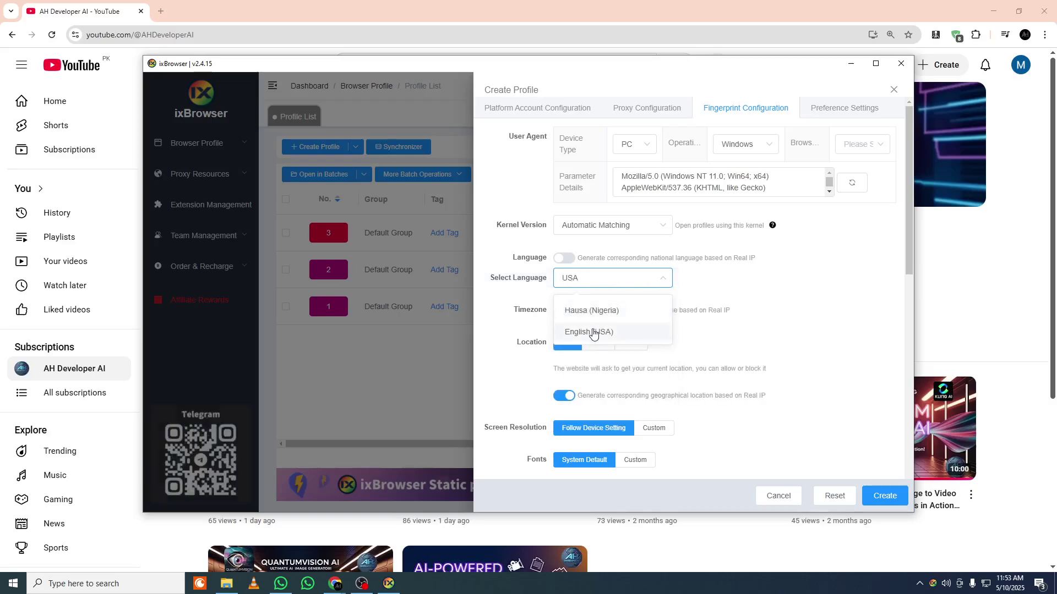
{"action": "left_click", "coordinate": [593, 332]}
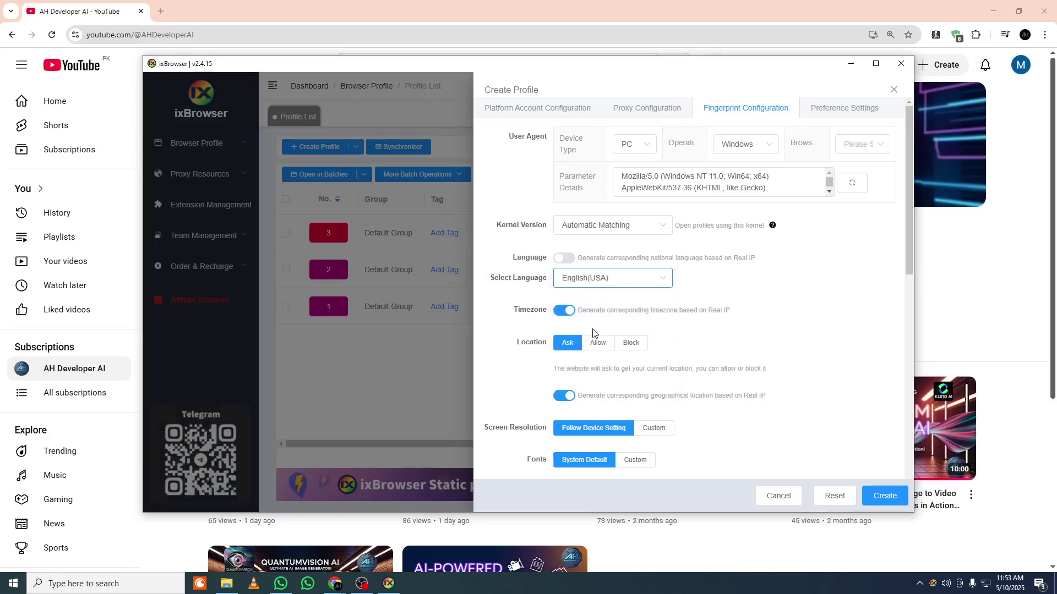
- Set the kernel version to 134 and create the profile
{"action": "left_click", "coordinate": [608, 225]}
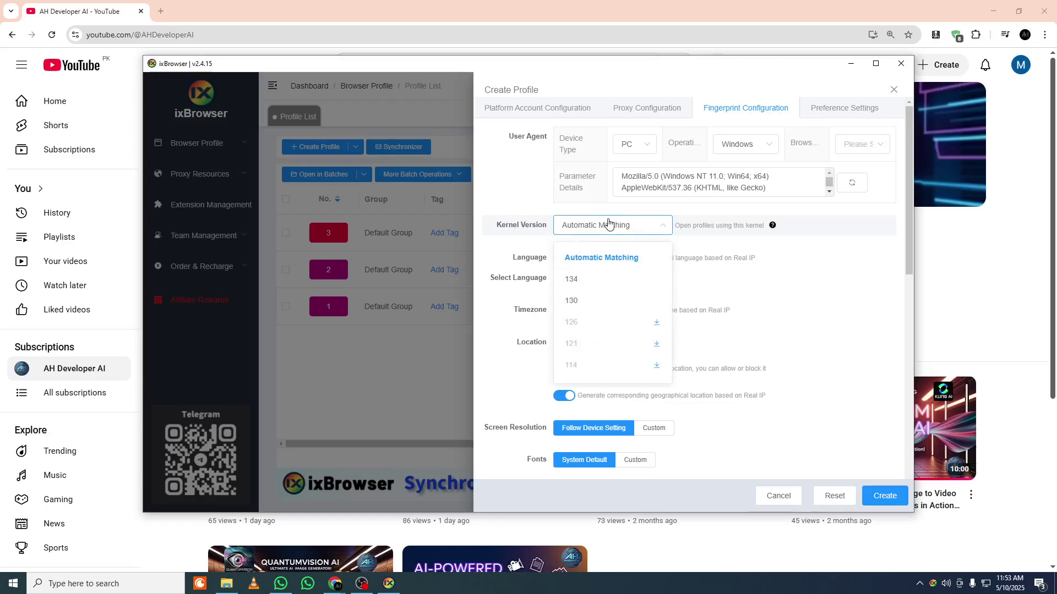
{"action": "left_click", "coordinate": [594, 281]}
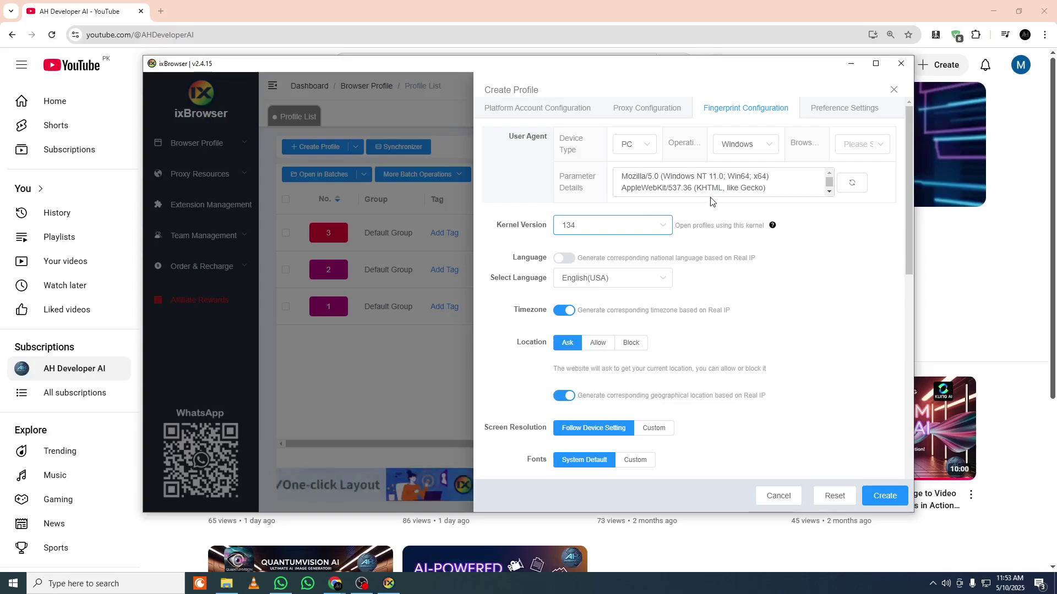
{"action": "left_click", "coordinate": [614, 225]}
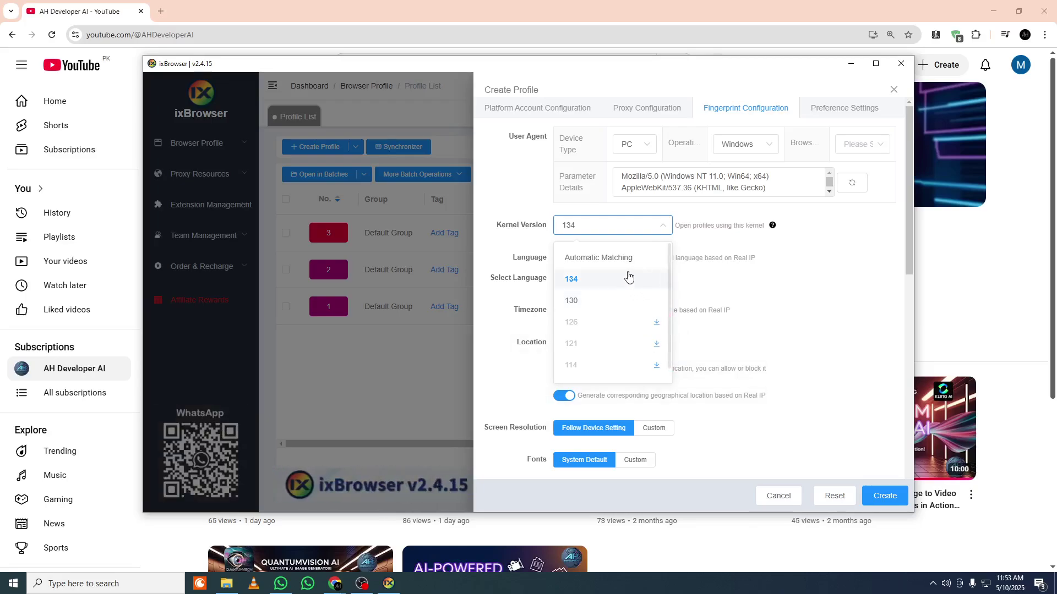
{"action": "left_click", "coordinate": [604, 281]}
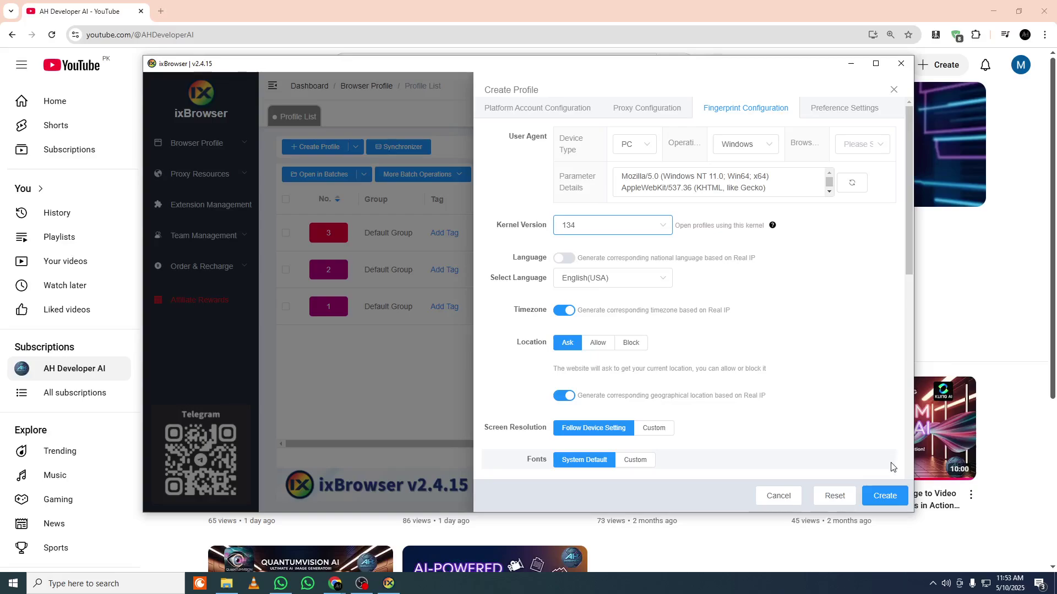
{"action": "left_click", "coordinate": [871, 498]}
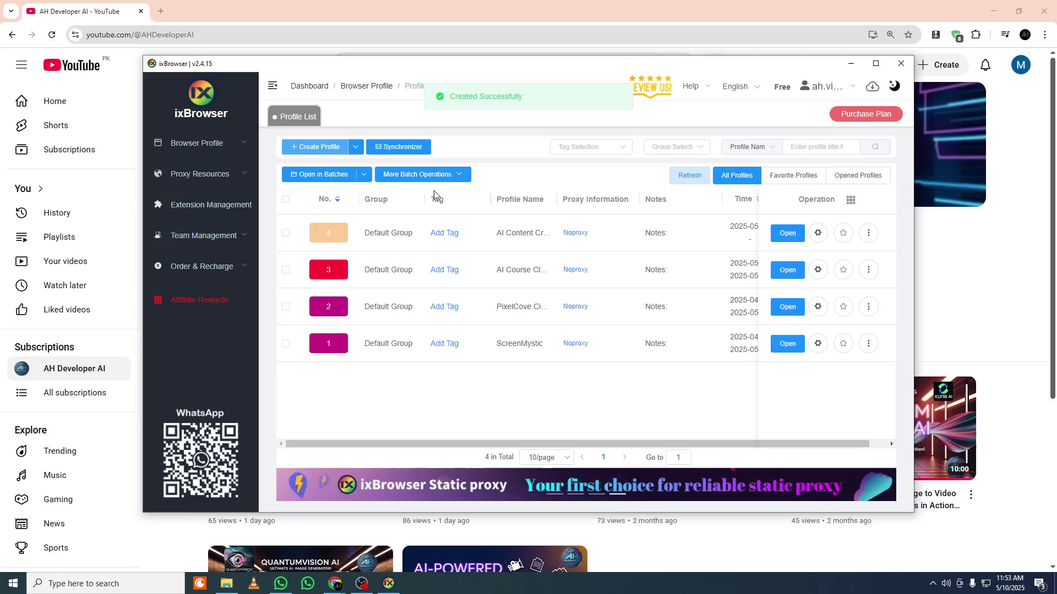
- Open the AI Course Class-02 and AI Content Creation Class 03 profiles and maximize both browser windows
{"action": "left_click", "coordinate": [788, 271]}
{"action": "left_click", "coordinate": [791, 231]}
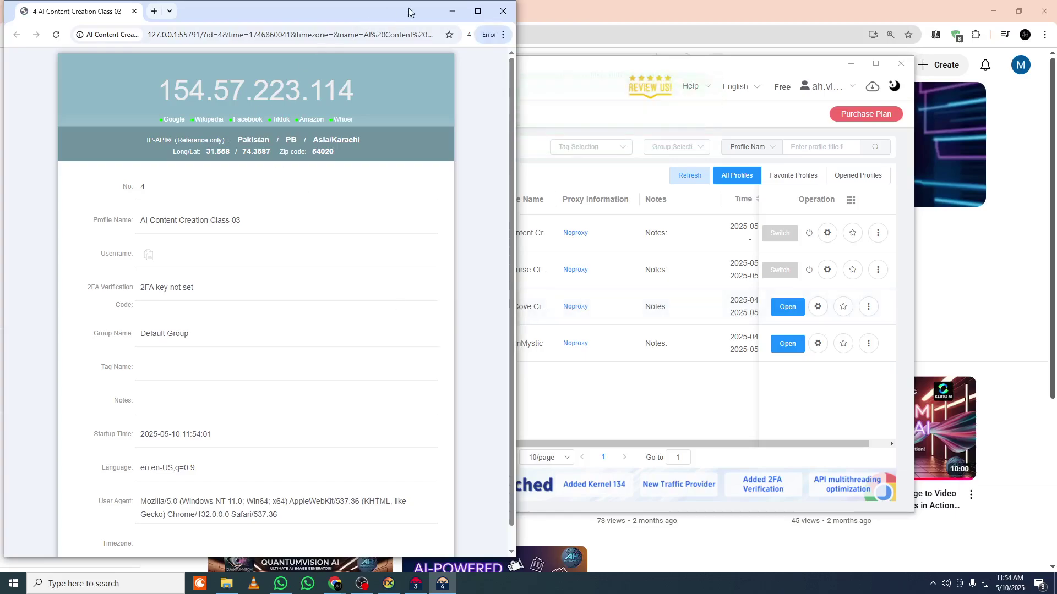
{"action": "left_click", "coordinate": [458, 12]}
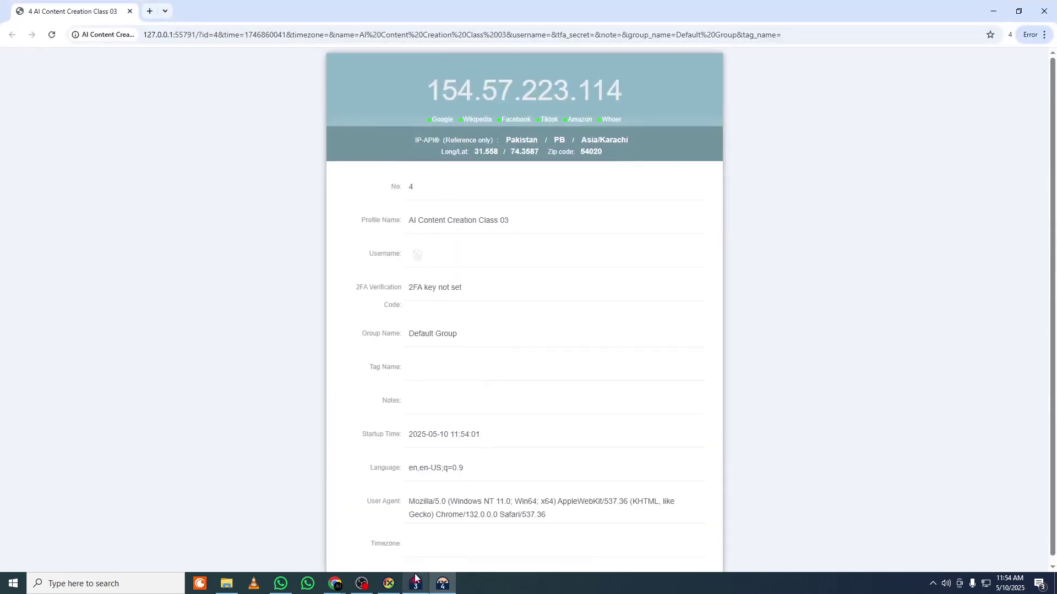
{"action": "left_click", "coordinate": [478, 11]}
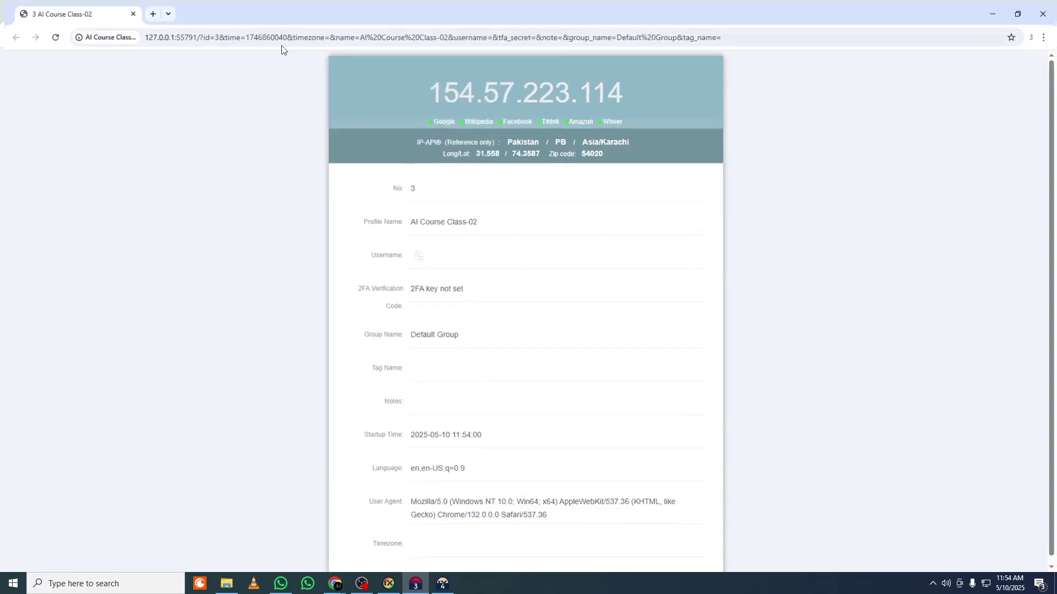
- In the AI Course Class-02 window, replace the profile information page with a new tab and open ChatGPT from its shortcut
{"action": "left_click", "coordinate": [152, 11]}
{"action": "left_click", "coordinate": [130, 11]}
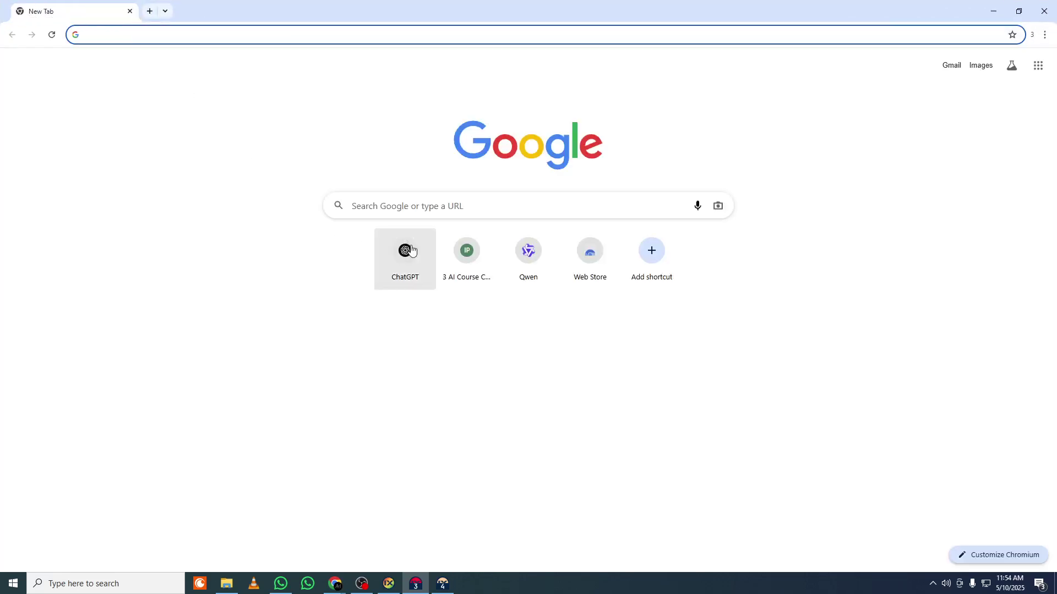
{"action": "left_click", "coordinate": [415, 263]}
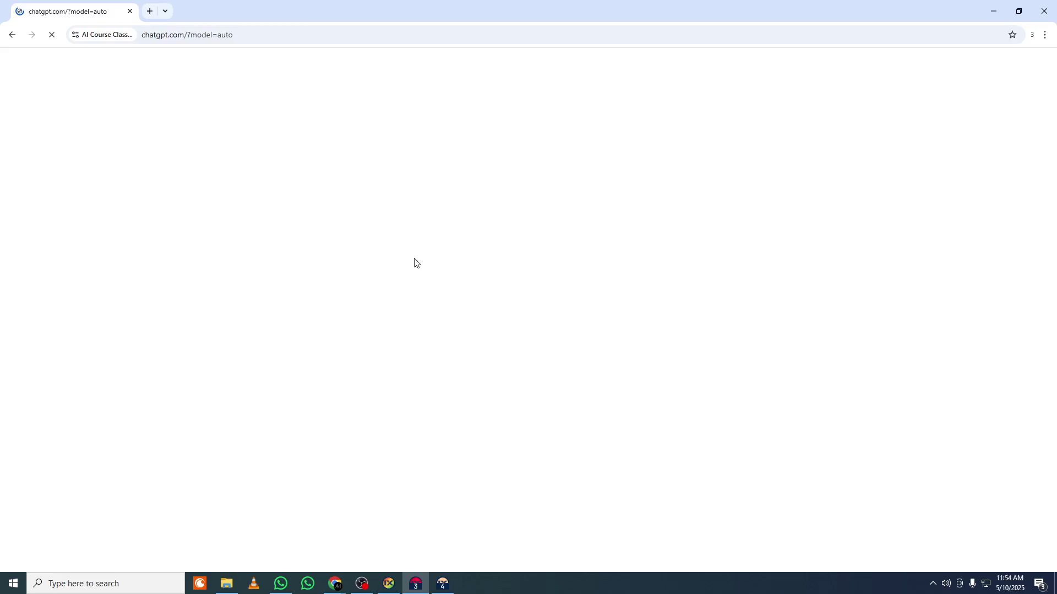
- Switch to the AI Content Creation Class 03 window, replace its profile information page with a new tab, and open the Gmail sign-in page
{"action": "left_click", "coordinate": [442, 584]}
{"action": "left_click", "coordinate": [149, 15]}
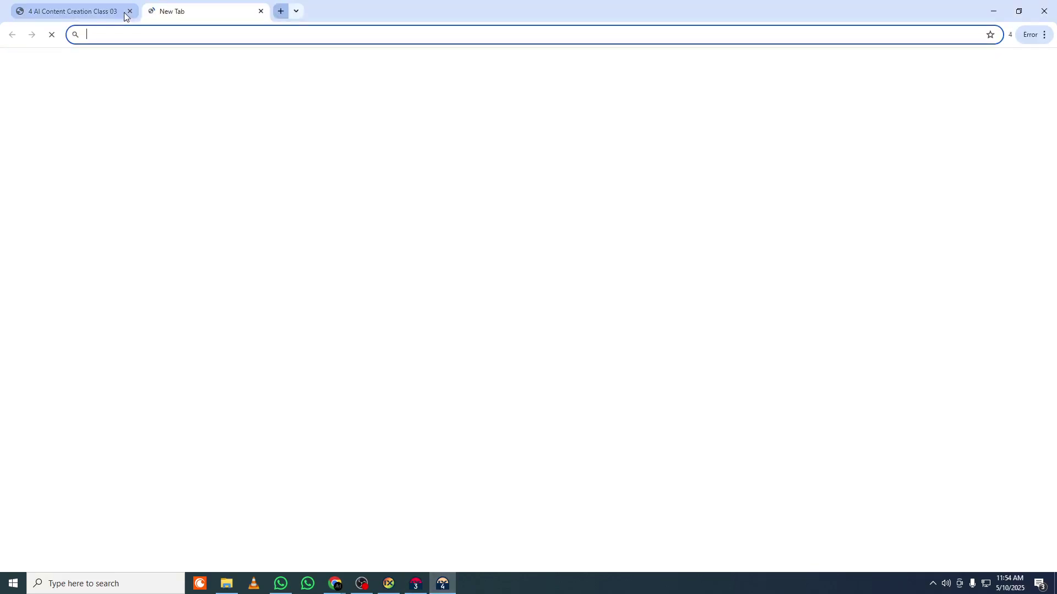
{"action": "left_click", "coordinate": [124, 11]}
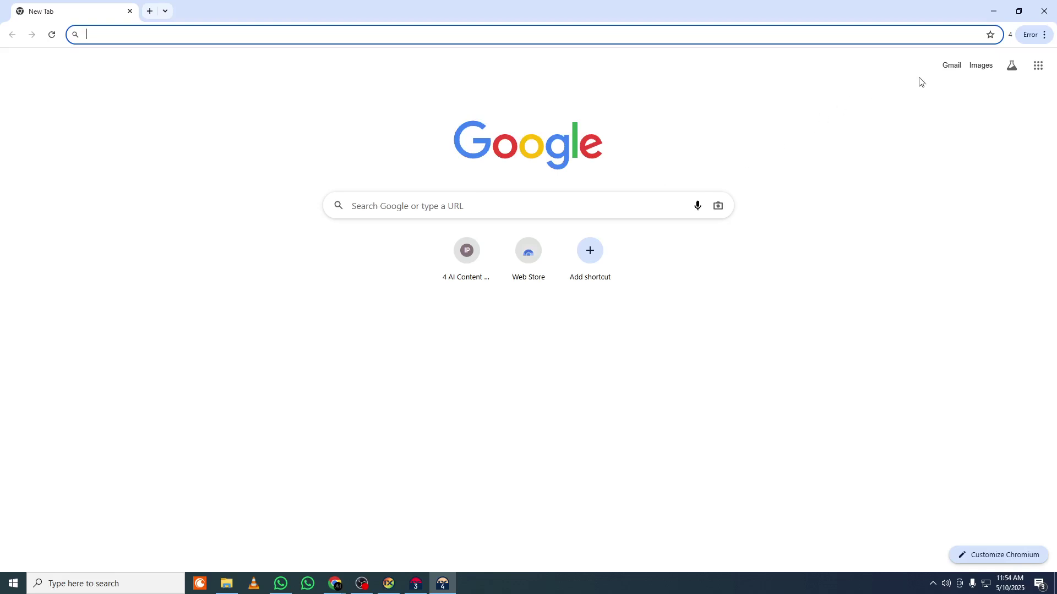
{"action": "left_click", "coordinate": [946, 70]}
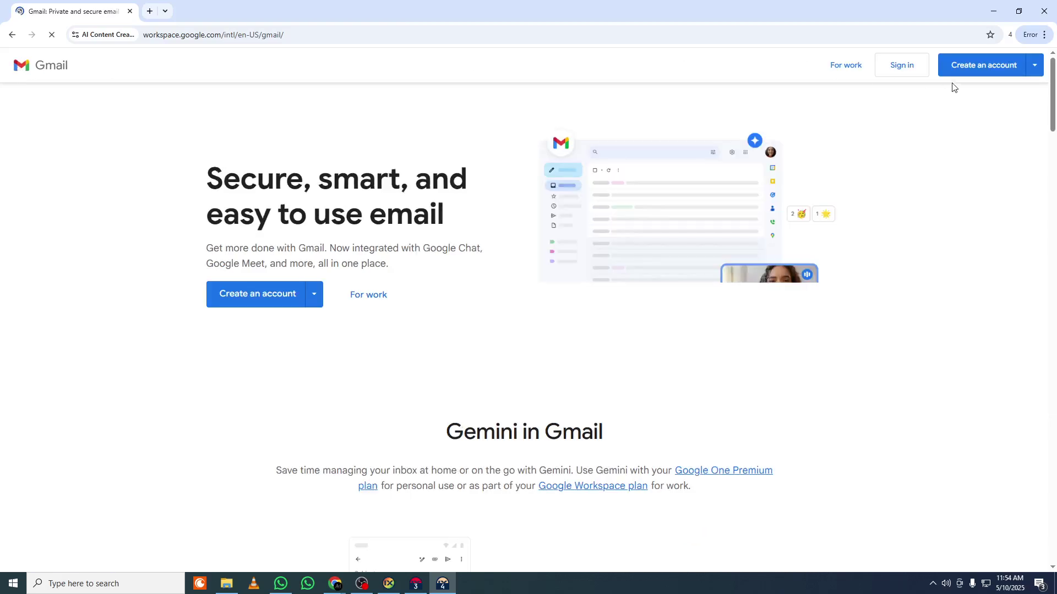
{"action": "left_click", "coordinate": [880, 66]}
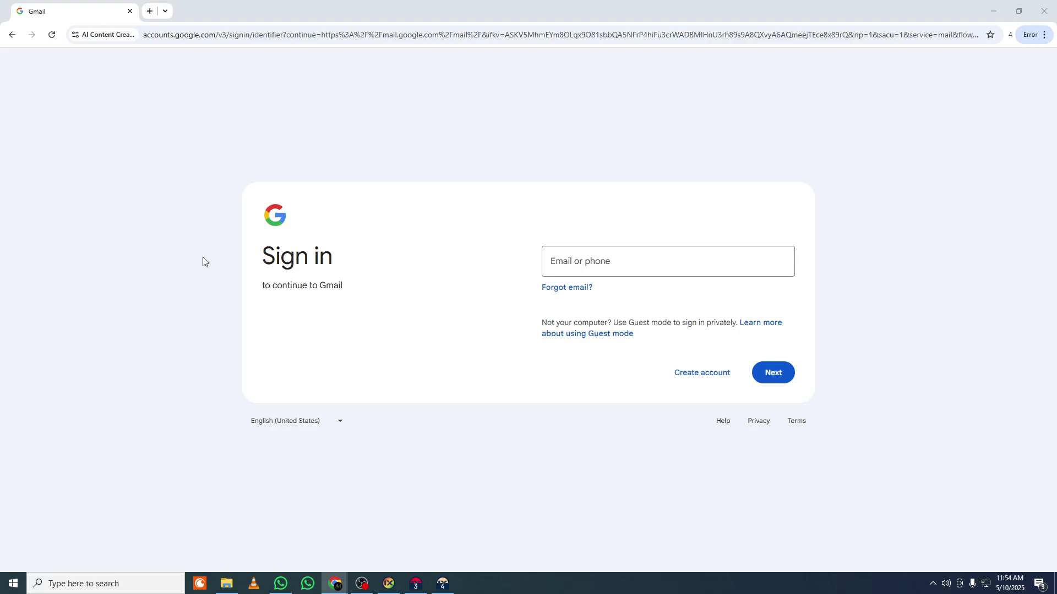
- Sign in to Google by pasting the account's email address and password
{"action": "left_click", "coordinate": [622, 264]}
{"action": "key", "text": "ctrl+v"}
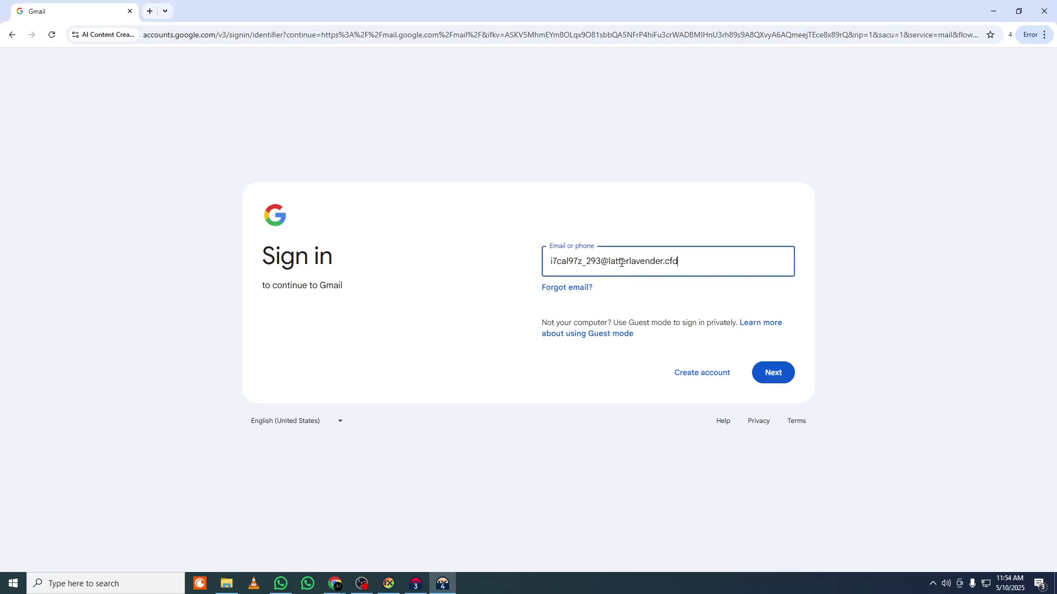
{"action": "key", "text": "Return"}
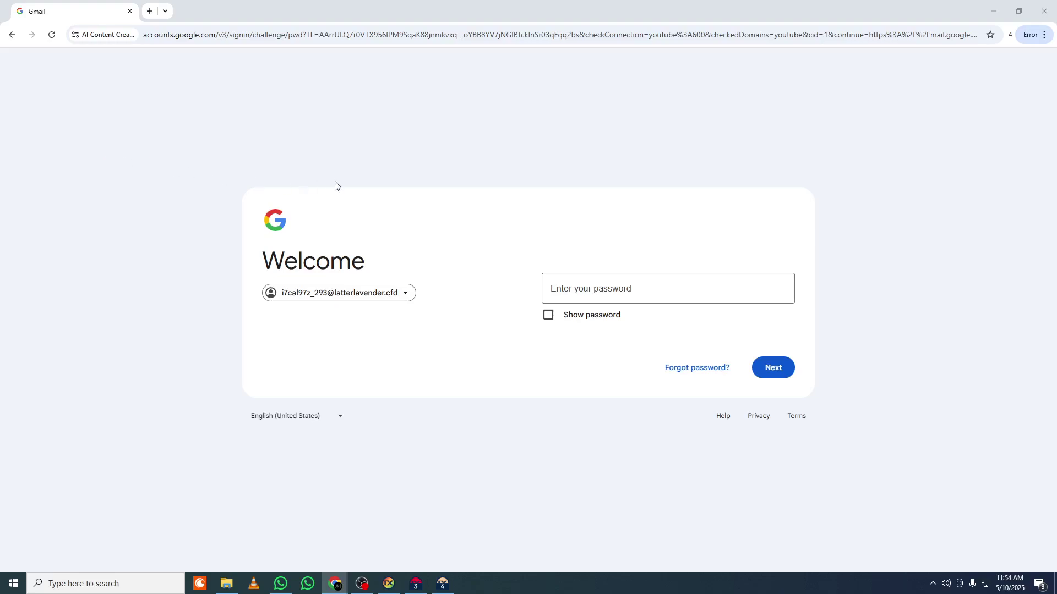
{"action": "left_click", "coordinate": [567, 287]}
{"action": "key", "text": "ctrl+v"}
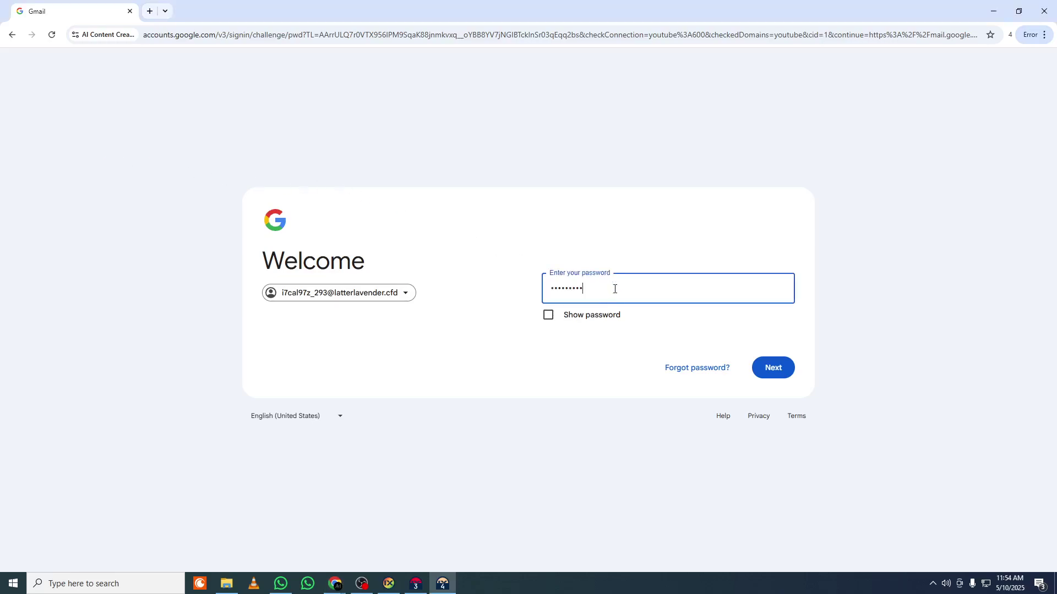
{"action": "key", "text": "Return"}
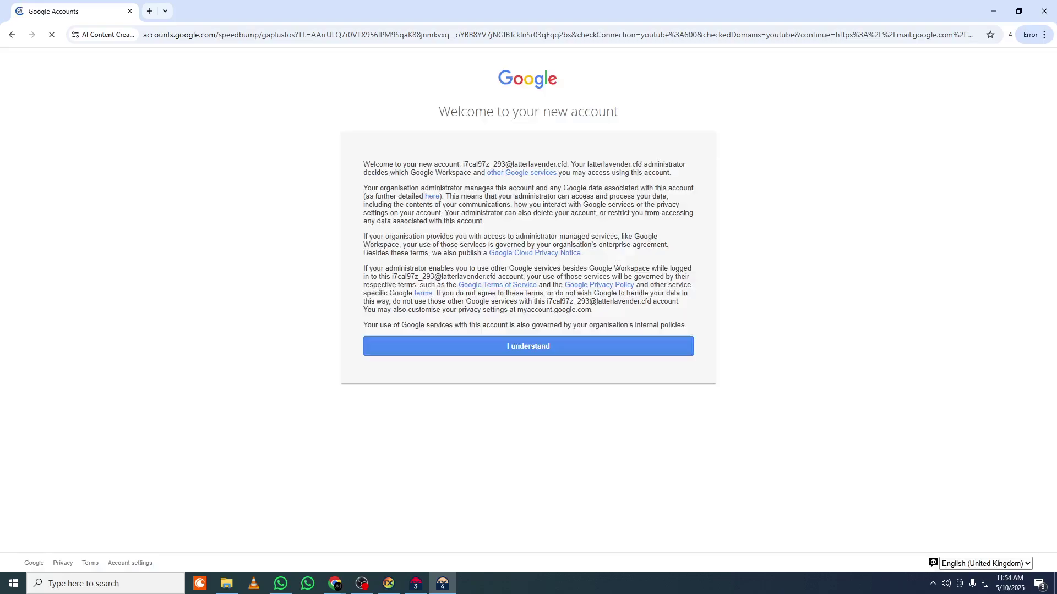
- Acknowledge the new-account notice and replace the Google account page with a fresh tab
{"action": "left_click", "coordinate": [583, 350]}
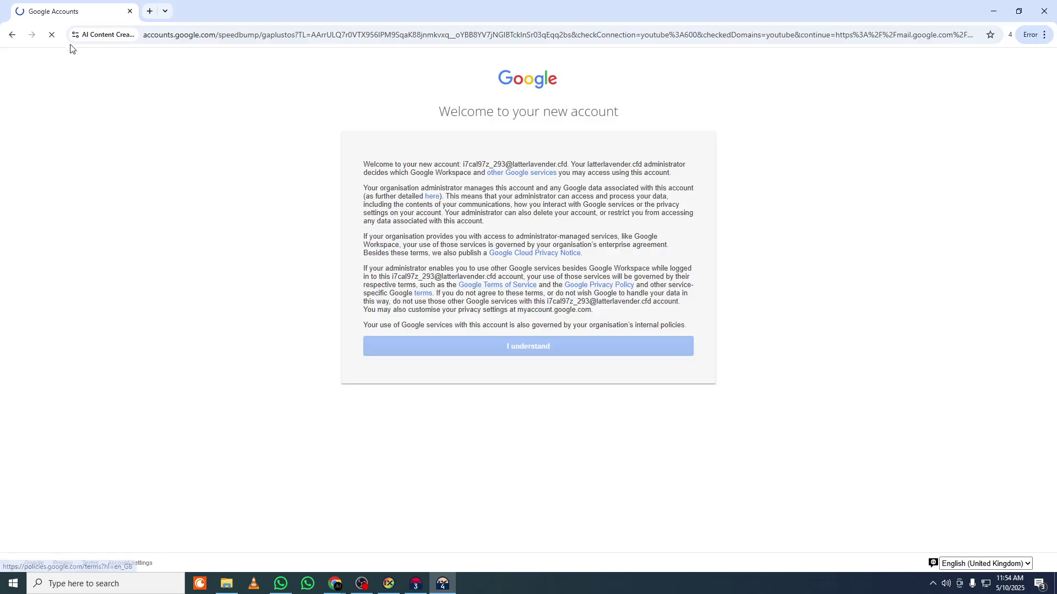
{"action": "left_click", "coordinate": [154, 13]}
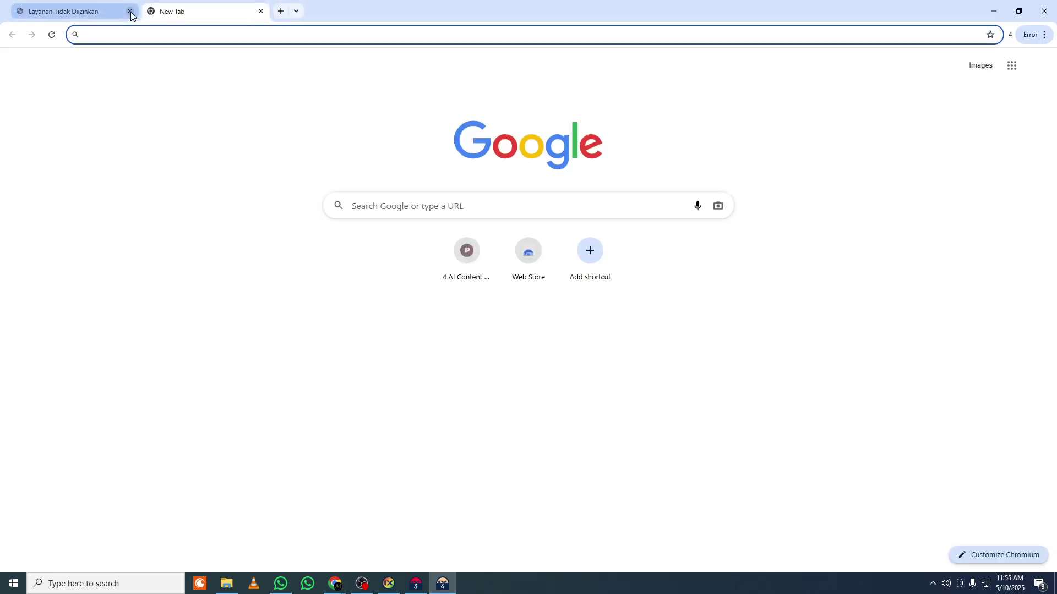
{"action": "left_click", "coordinate": [130, 11]}
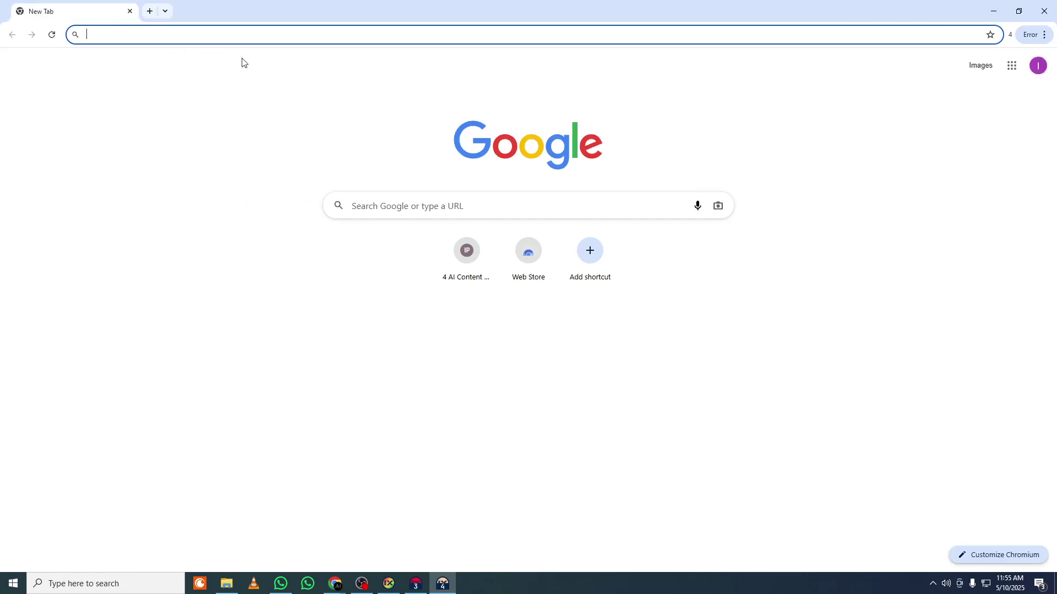
- Search Google for "piclumen ai" in the open new tab
{"action": "left_click", "coordinate": [210, 39]}
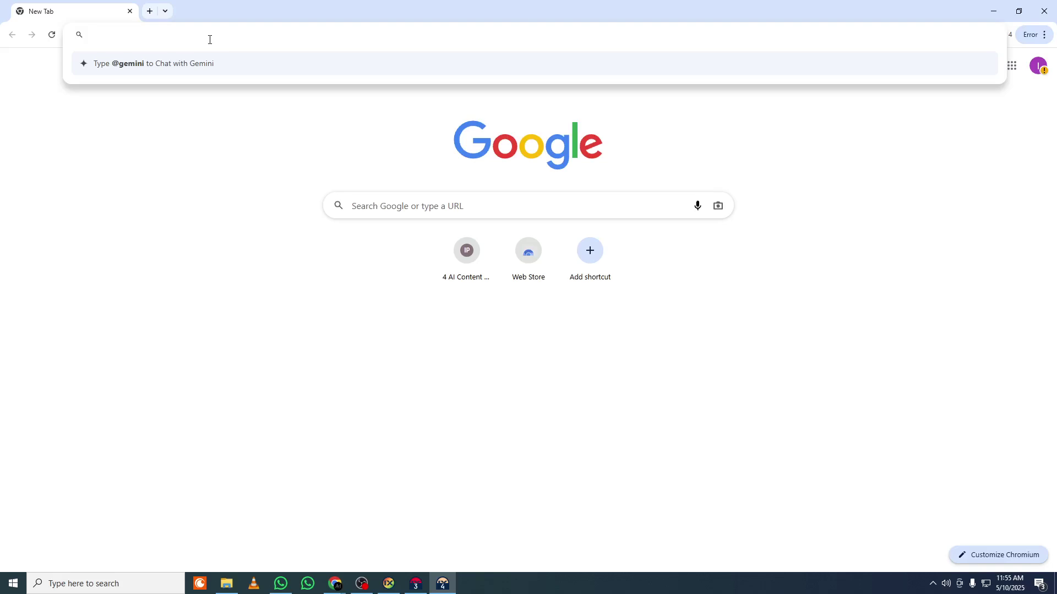
{"action": "type", "text": "piclumen"}
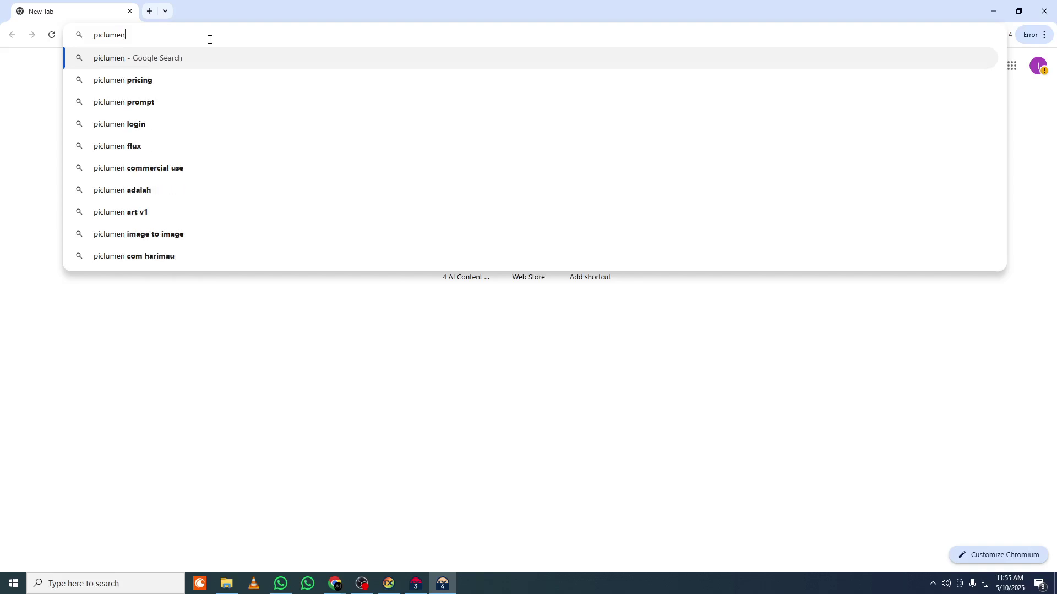
{"action": "type", "text": " ai"}
{"action": "key", "text": "Return"}
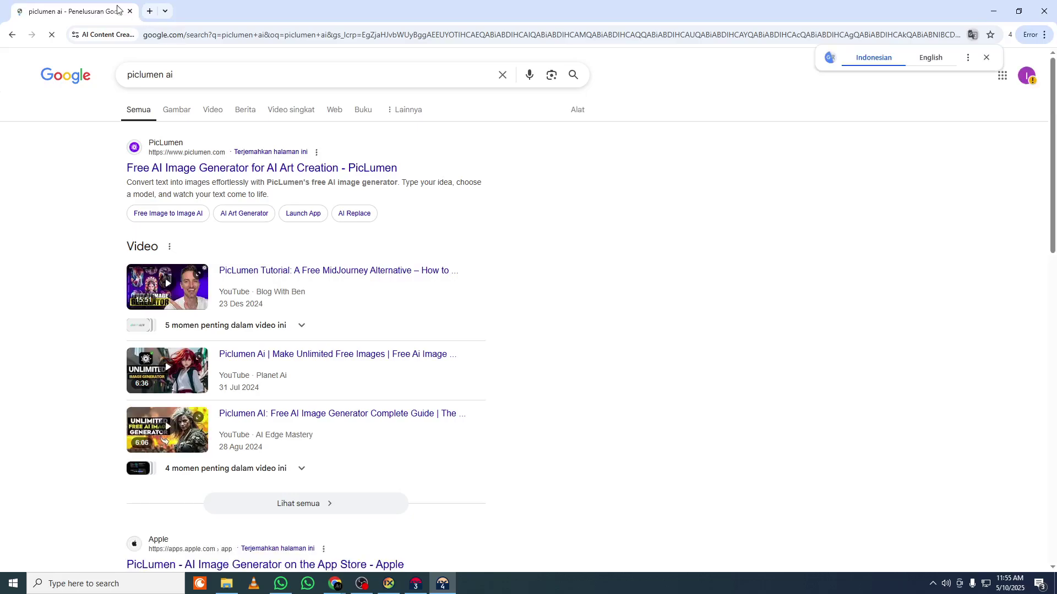
- Search for "leonardo ai" in a new tab and open the official Leonardo AI website from the results
{"action": "left_click", "coordinate": [149, 11]}
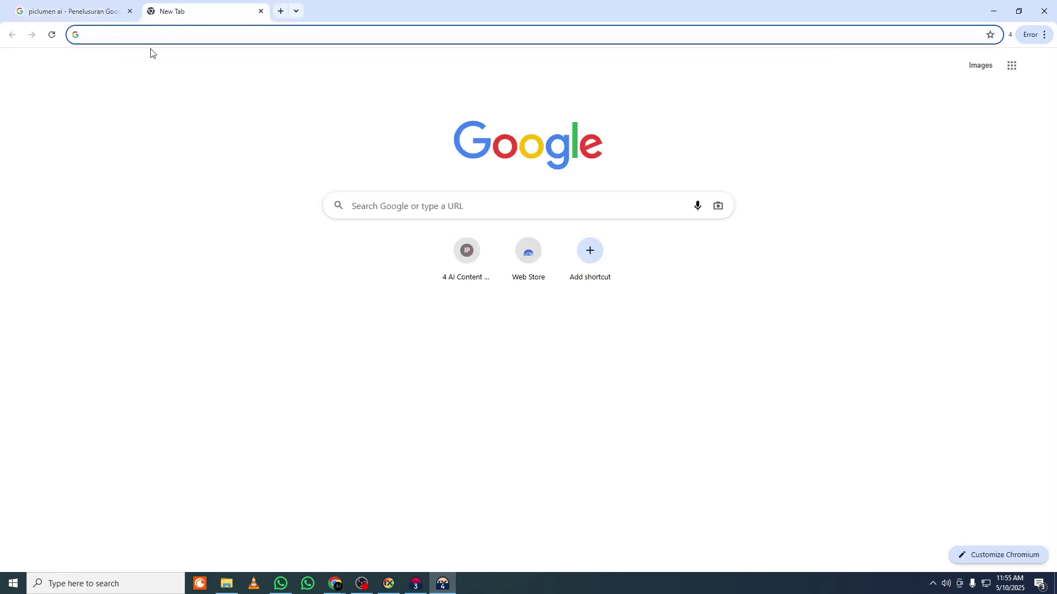
{"action": "type", "text": "leonard"}
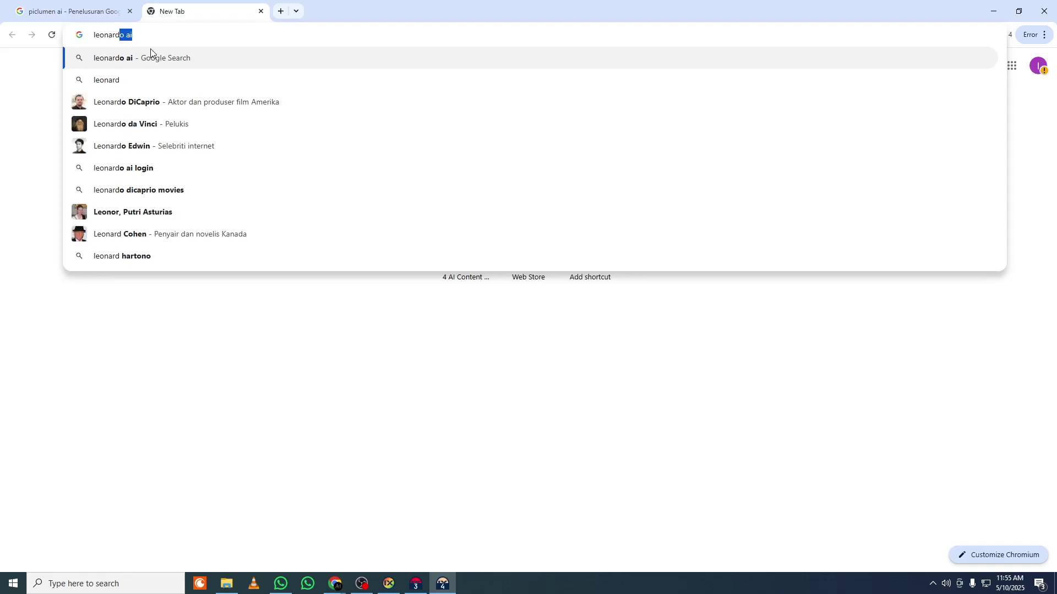
{"action": "type", "text": "o ai"}
{"action": "key", "text": "Return"}
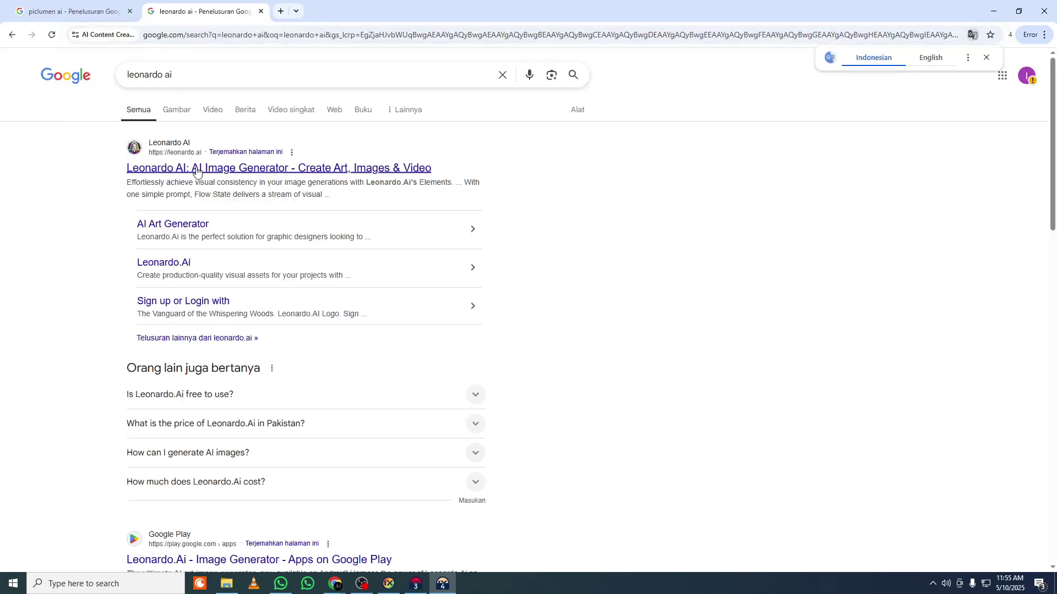
{"action": "left_click", "coordinate": [192, 167]}
- Search for "ideogram" in another new tab and open the official Ideogram website from the results
{"action": "left_click", "coordinate": [282, 11]}
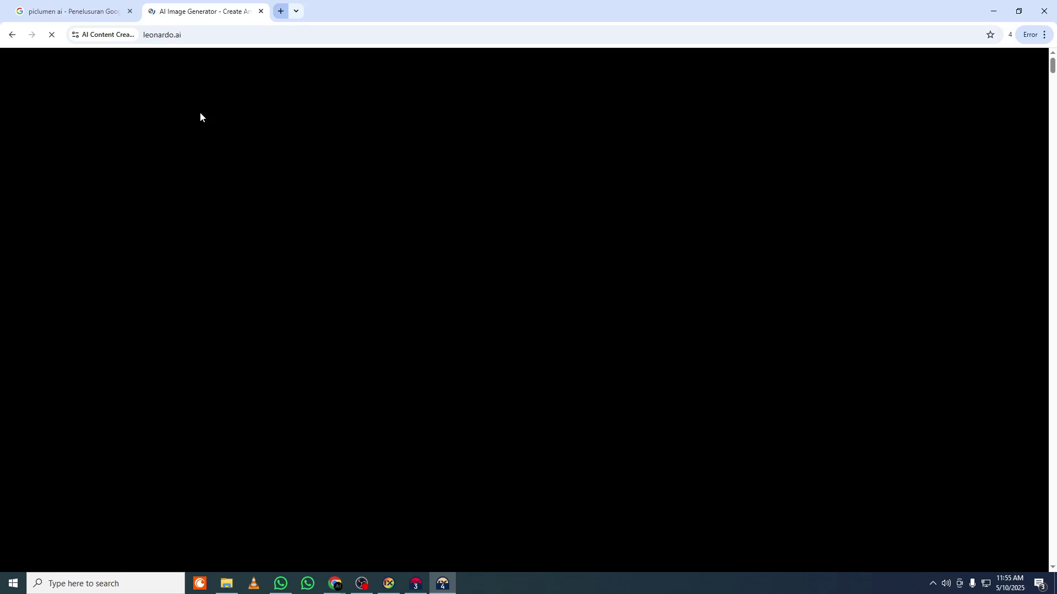
{"action": "type", "text": "ideogram"}
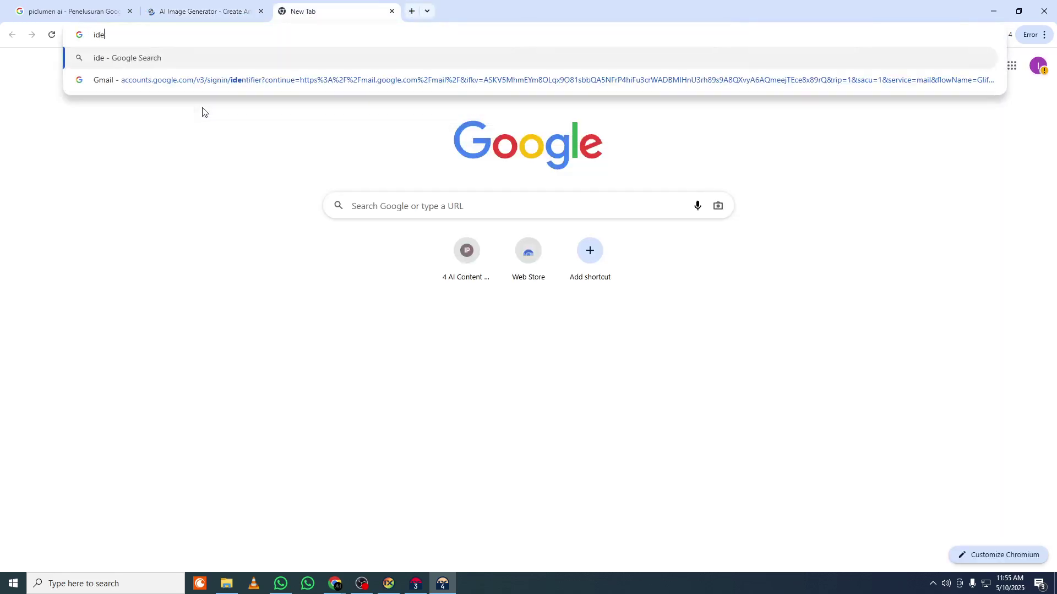
{"action": "key", "text": "Return"}
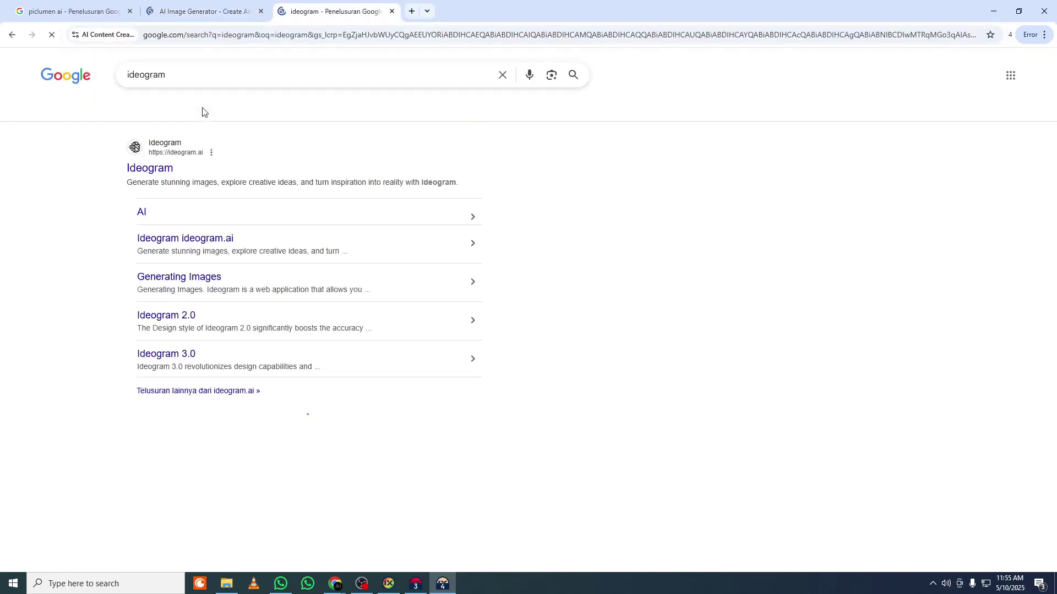
{"action": "left_click", "coordinate": [146, 171]}
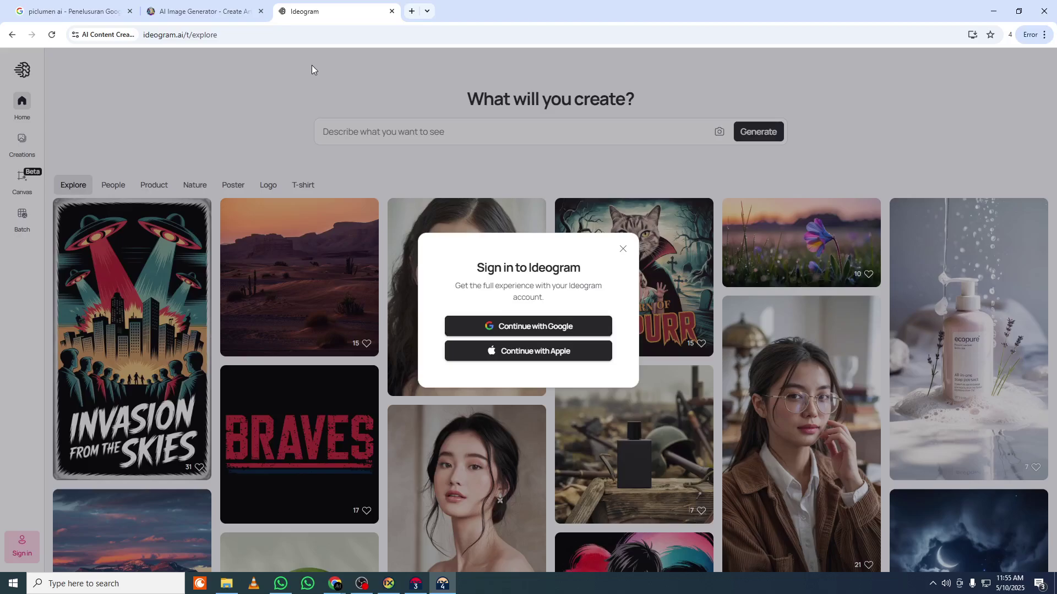
- Return to the "piclumen ai" search results and open the official PicLumen website
{"action": "left_click", "coordinate": [223, 3]}
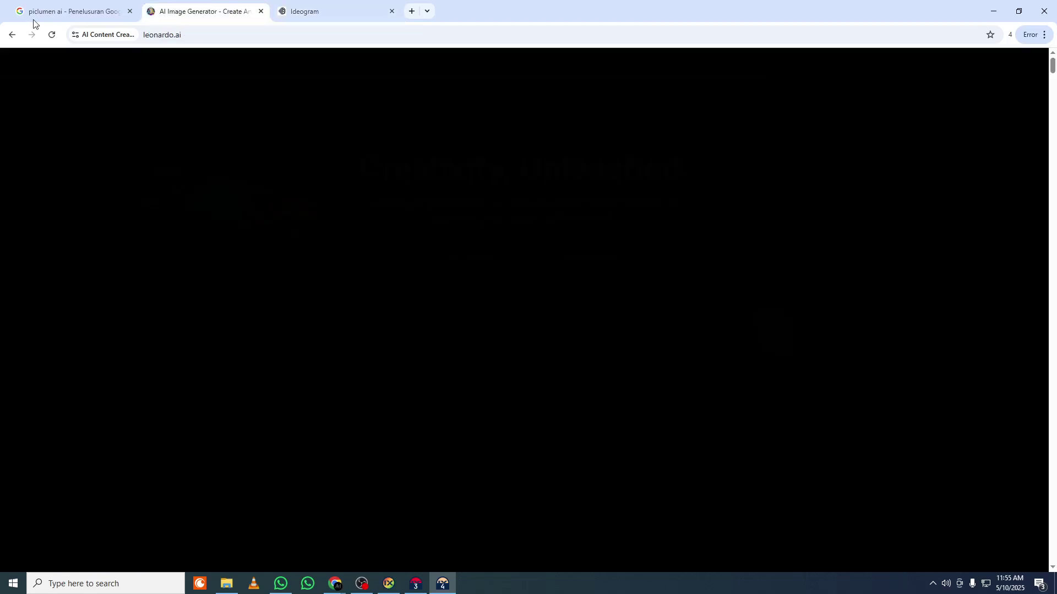
{"action": "left_click", "coordinate": [35, 11]}
{"action": "left_click", "coordinate": [185, 178]}
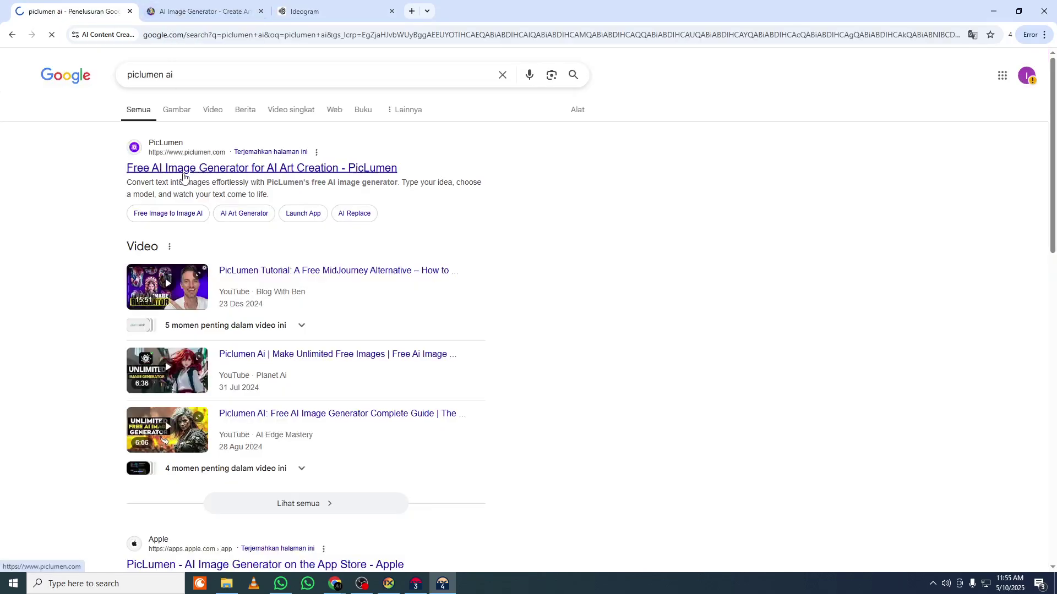
- Dismiss Ideogram's sign-in prompt and check the loaded PicLumen and Leonardo.Ai home pages
{"action": "left_click", "coordinate": [297, 11]}
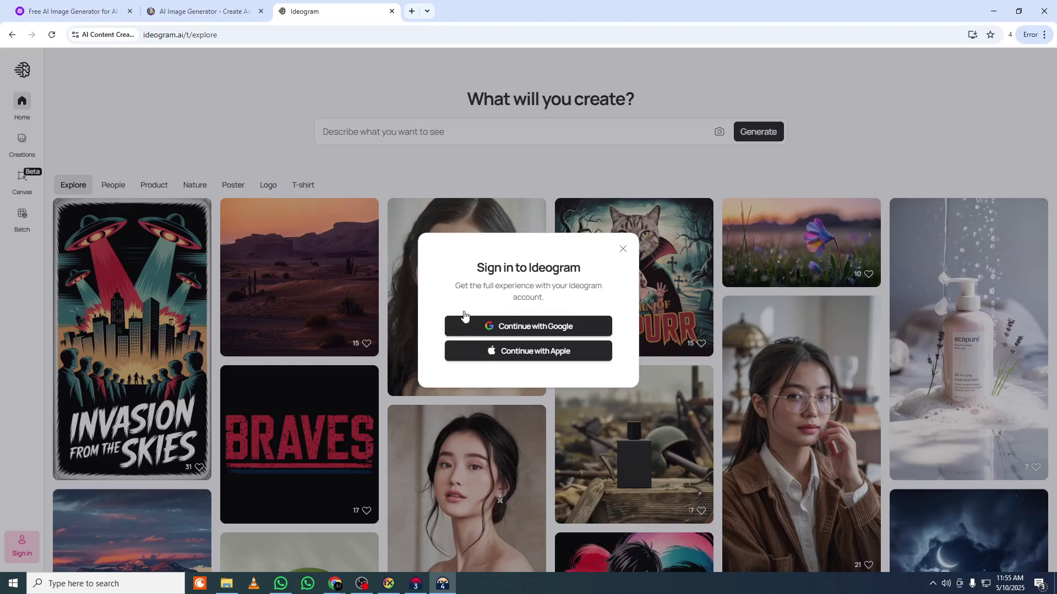
{"action": "left_click", "coordinate": [383, 170]}
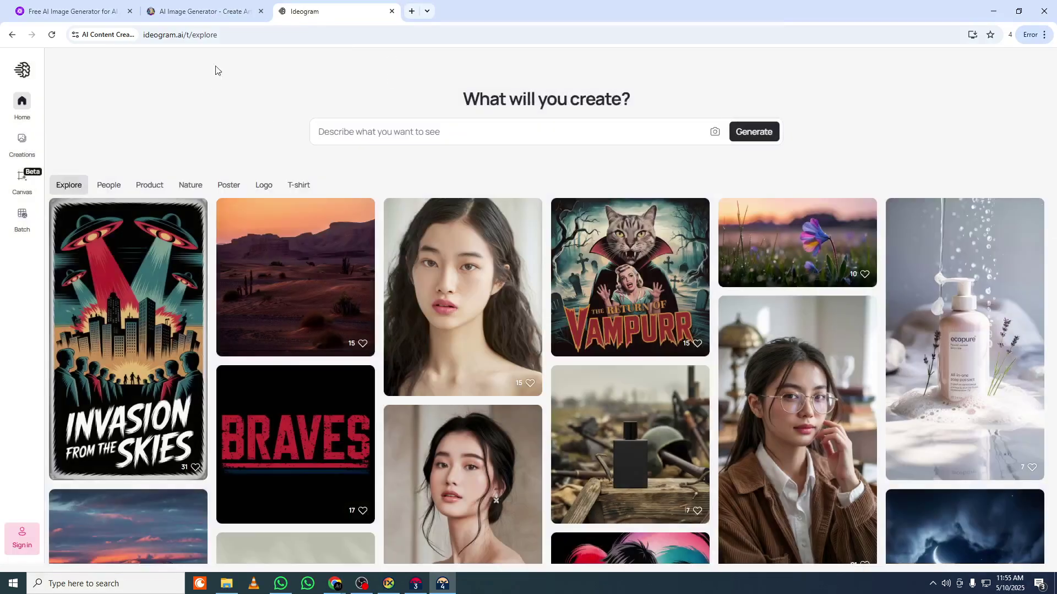
{"action": "left_click", "coordinate": [99, 8]}
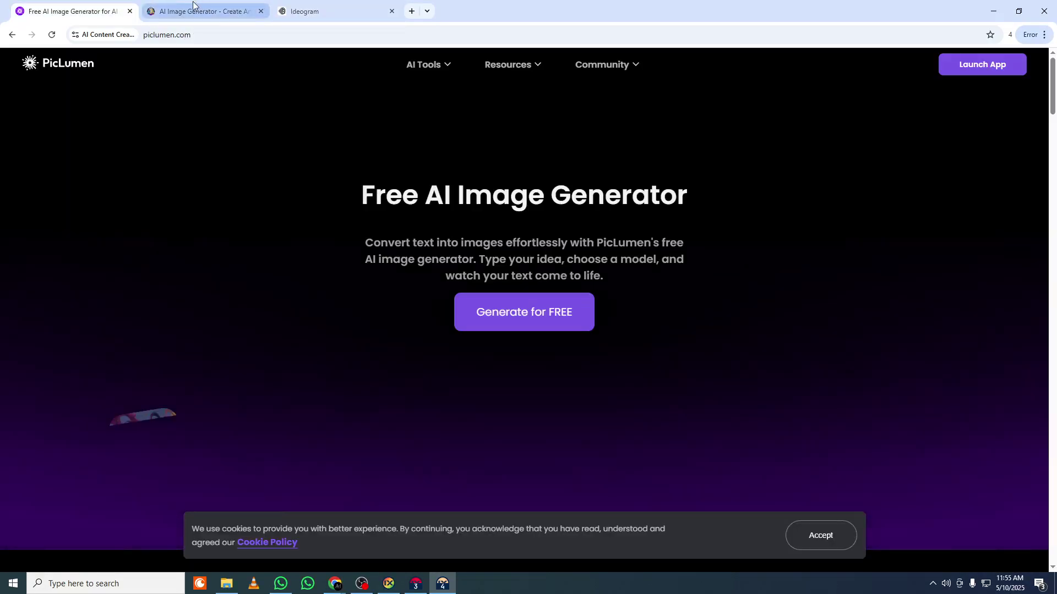
{"action": "left_click", "coordinate": [268, 9]}
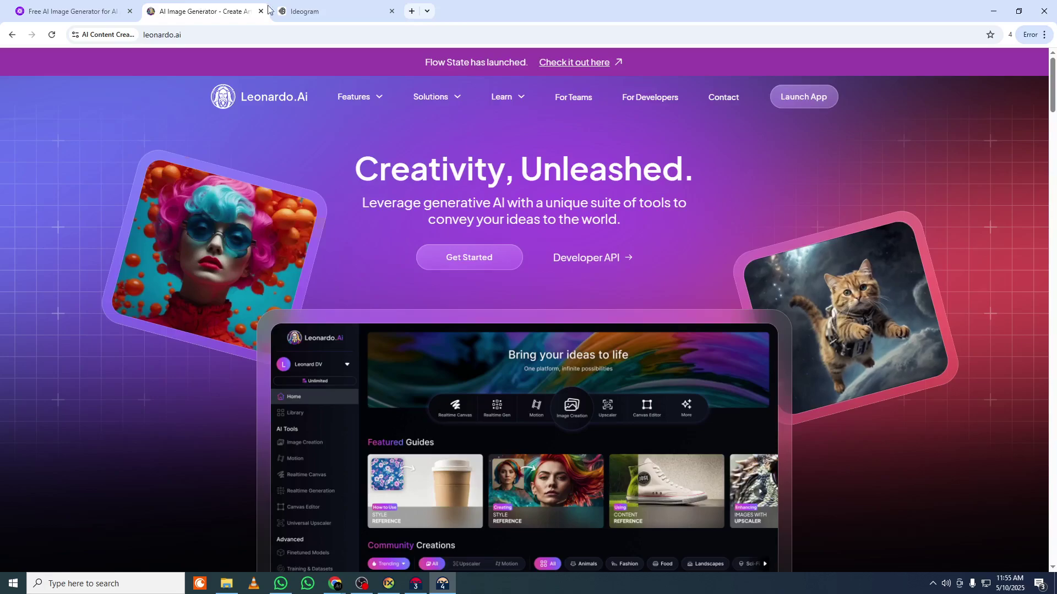
{"action": "left_click", "coordinate": [412, 11]}
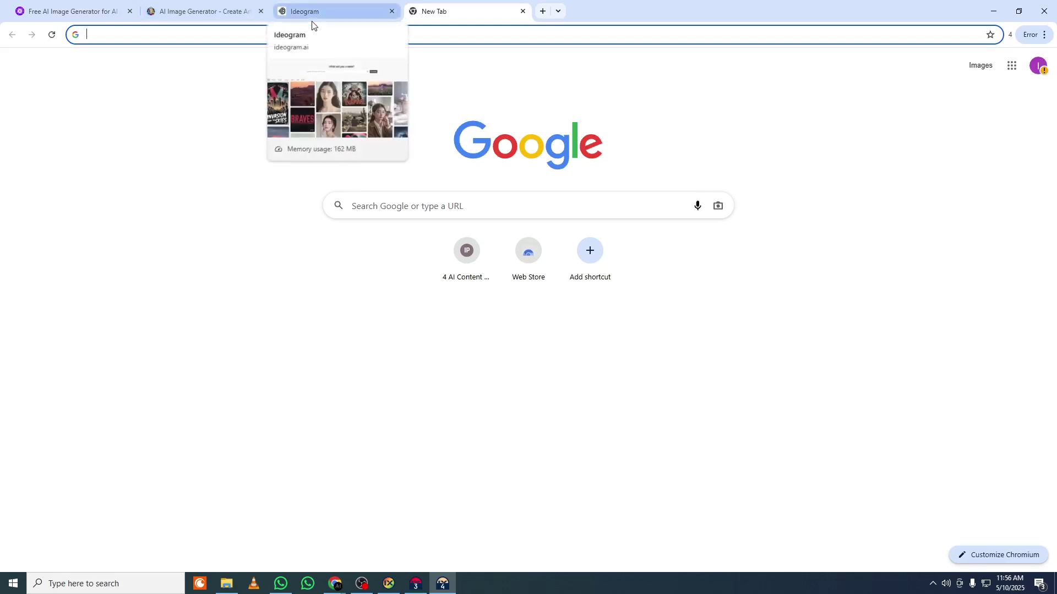
{"action": "type", "text": "recraft a"}
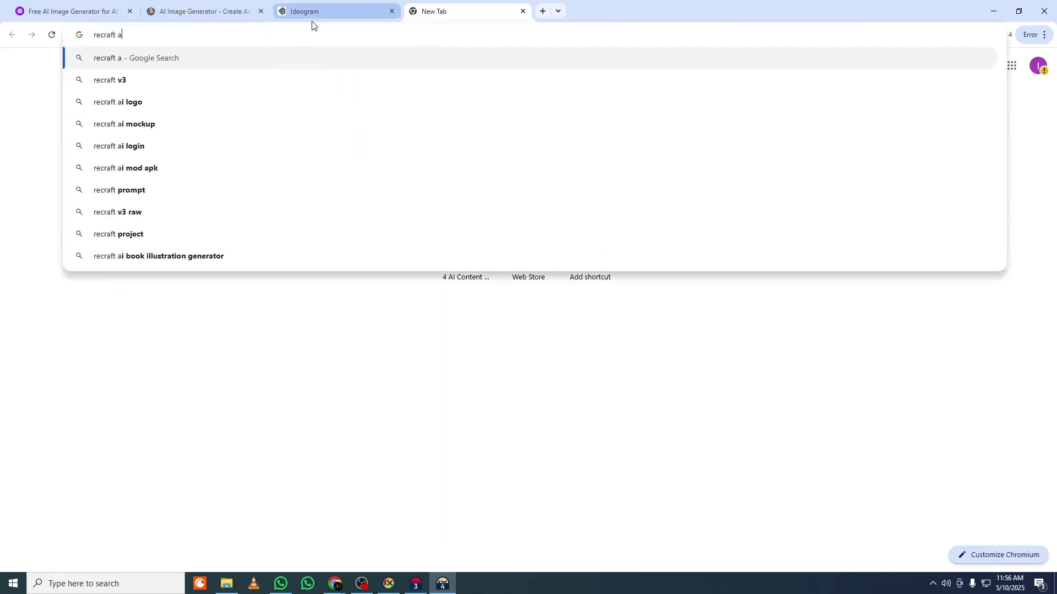
{"action": "type", "text": "i"}
{"action": "key", "text": "Return"}
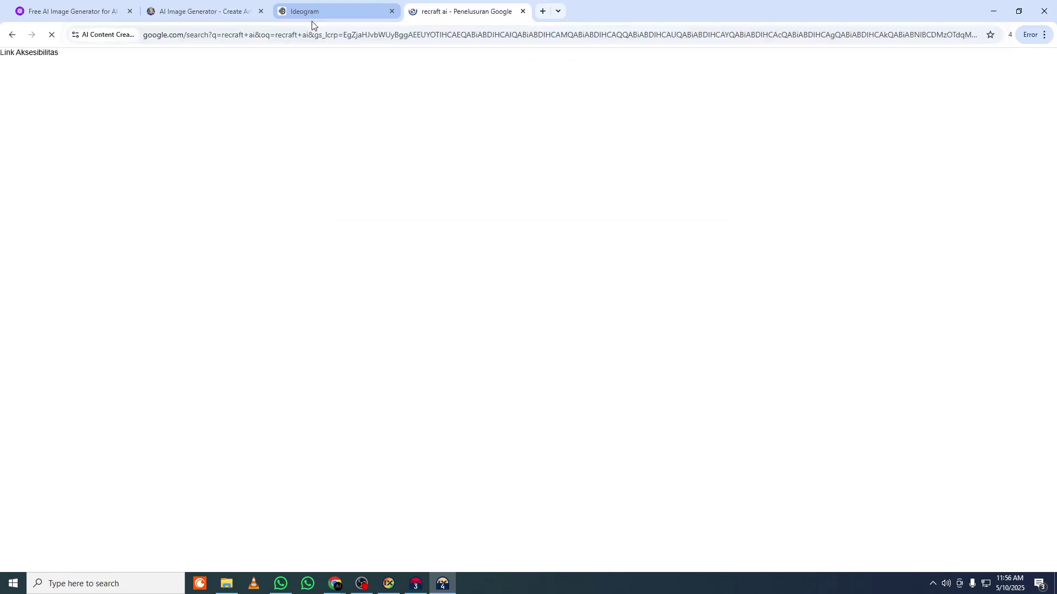
{"action": "left_click", "coordinate": [542, 11]}
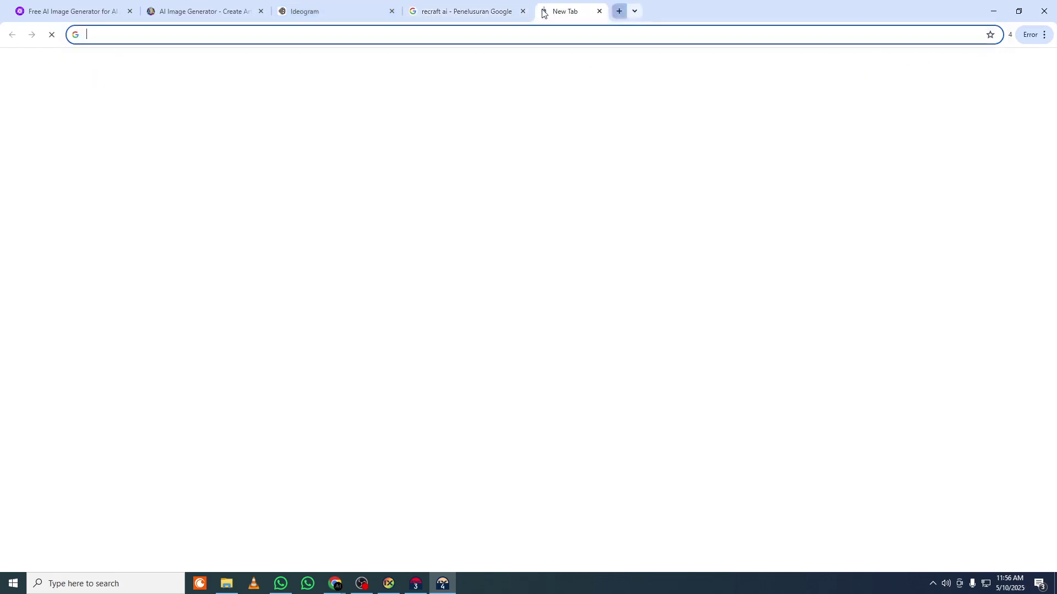
{"action": "left_click", "coordinate": [516, 13]}
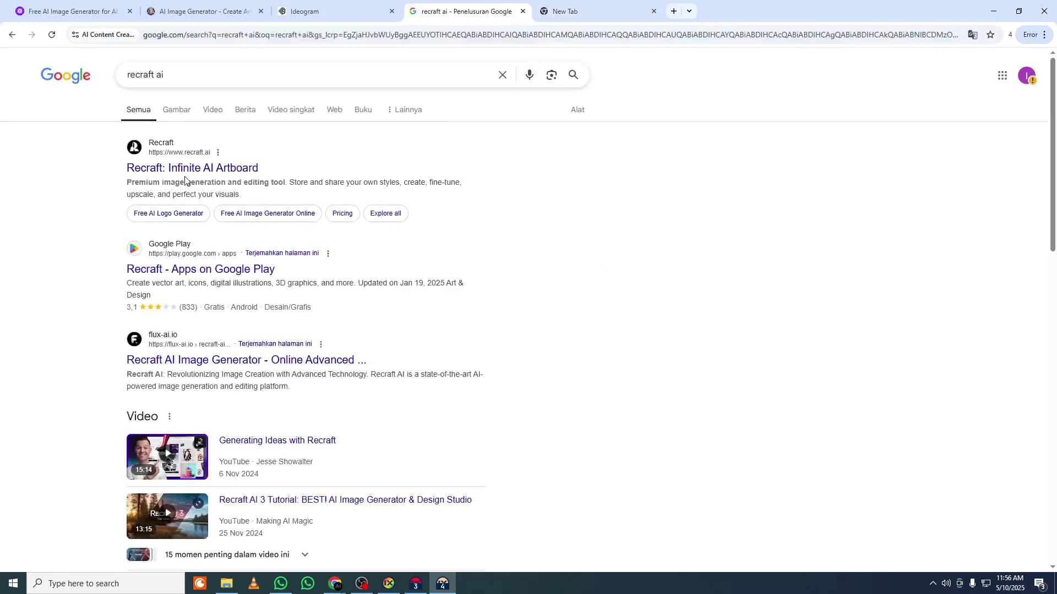
{"action": "left_click", "coordinate": [522, 12]}
- Load the dzine.ai website in an empty new tab
{"action": "left_click", "coordinate": [300, 36]}
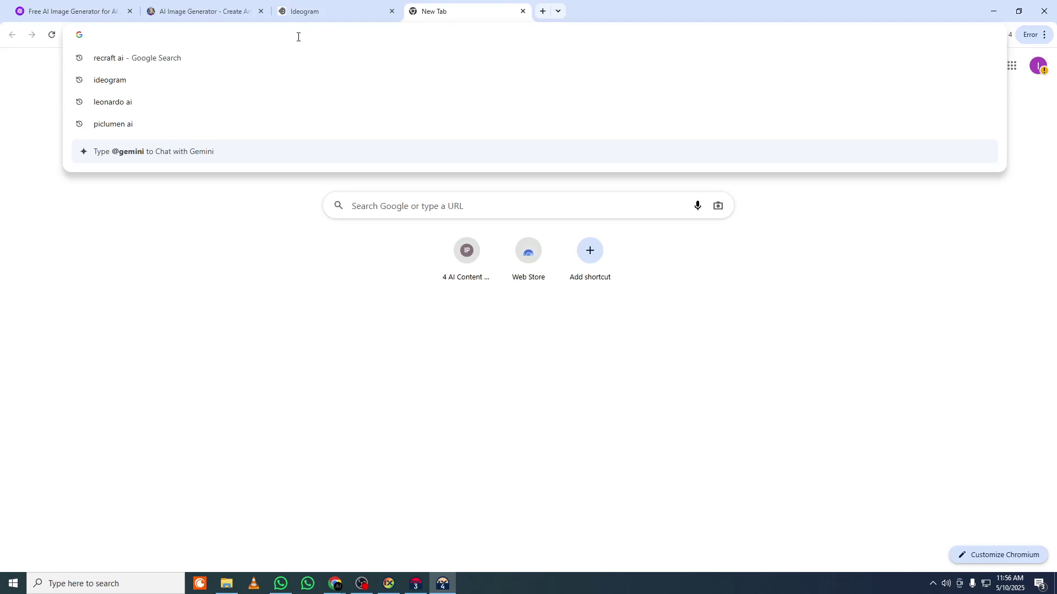
{"action": "type", "text": "dzine"}
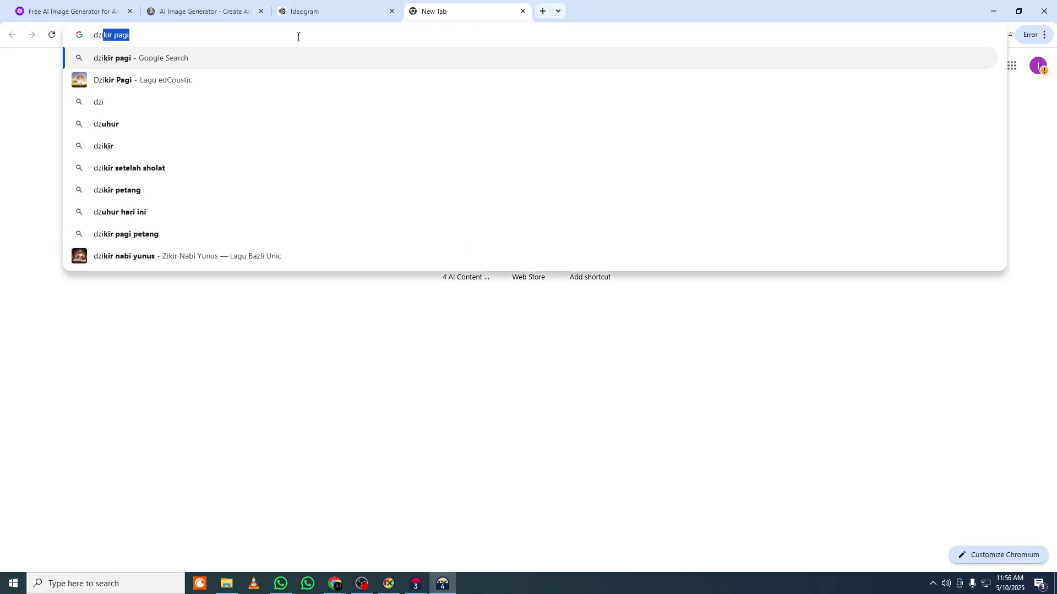
{"action": "type", "text": ".ai"}
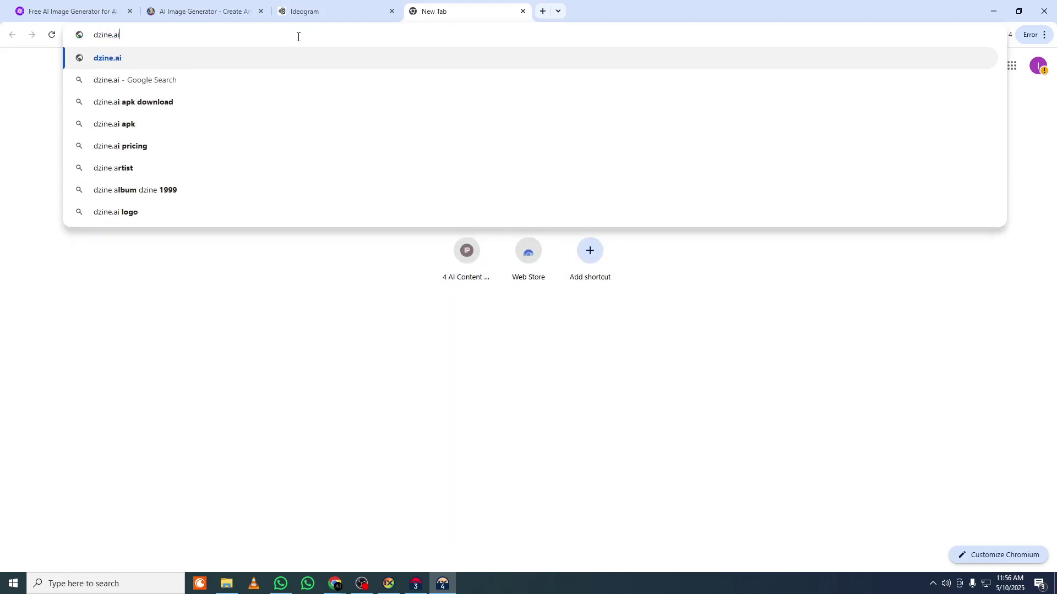
{"action": "key", "text": "Return"}
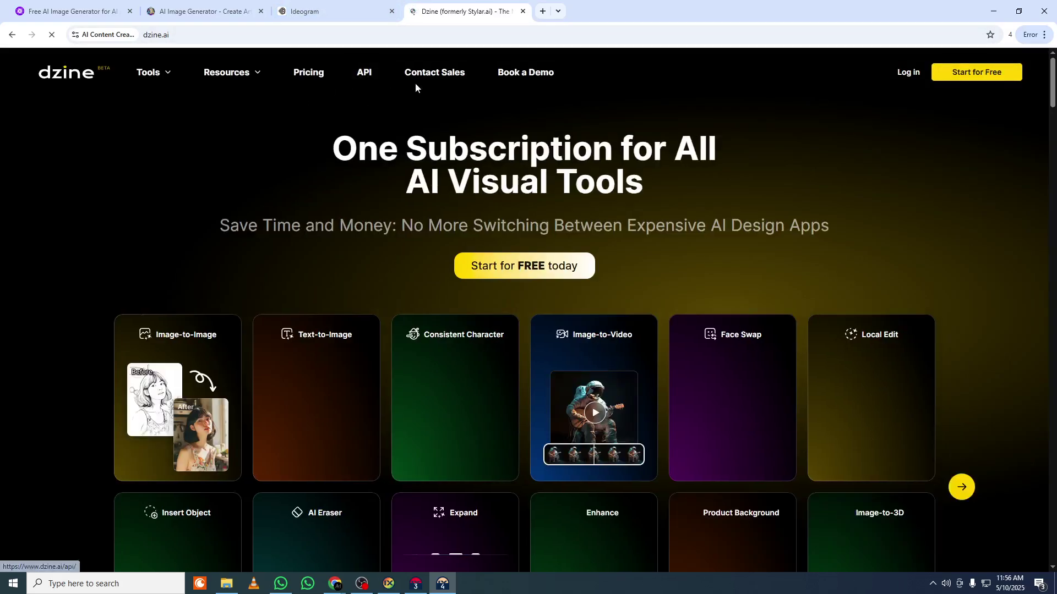
- Launch PicLumen's free image generator from its home page and close the original home page tab
{"action": "left_click", "coordinate": [77, 11]}
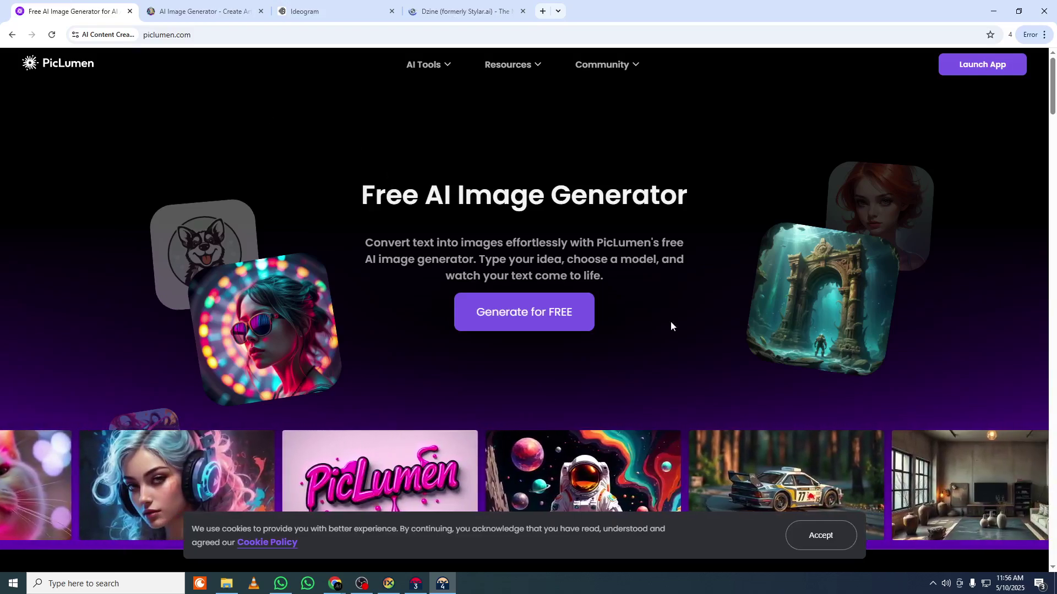
{"action": "left_click", "coordinate": [539, 324]}
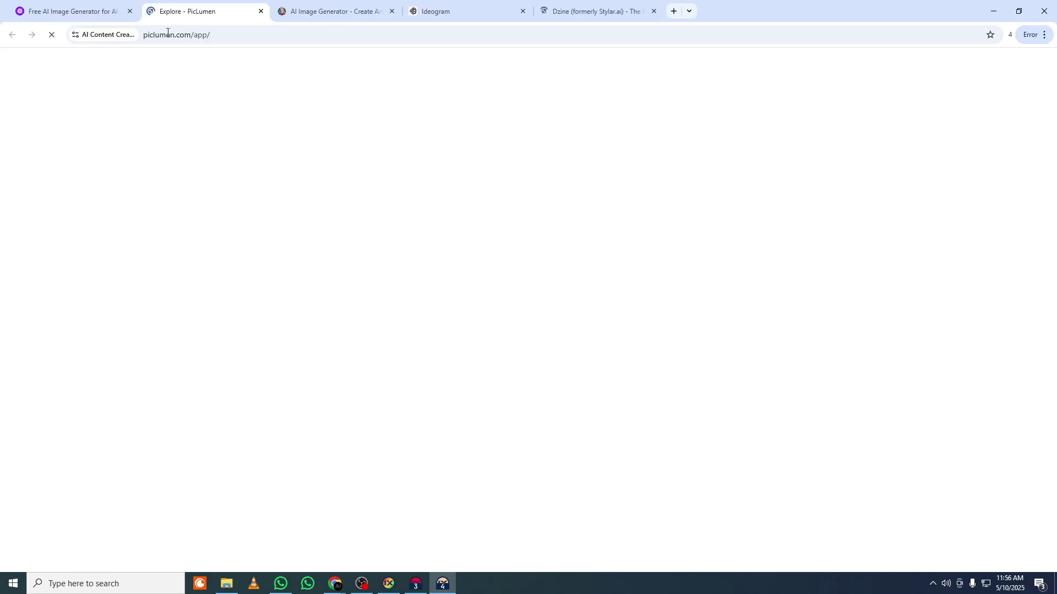
{"action": "left_click", "coordinate": [130, 11]}
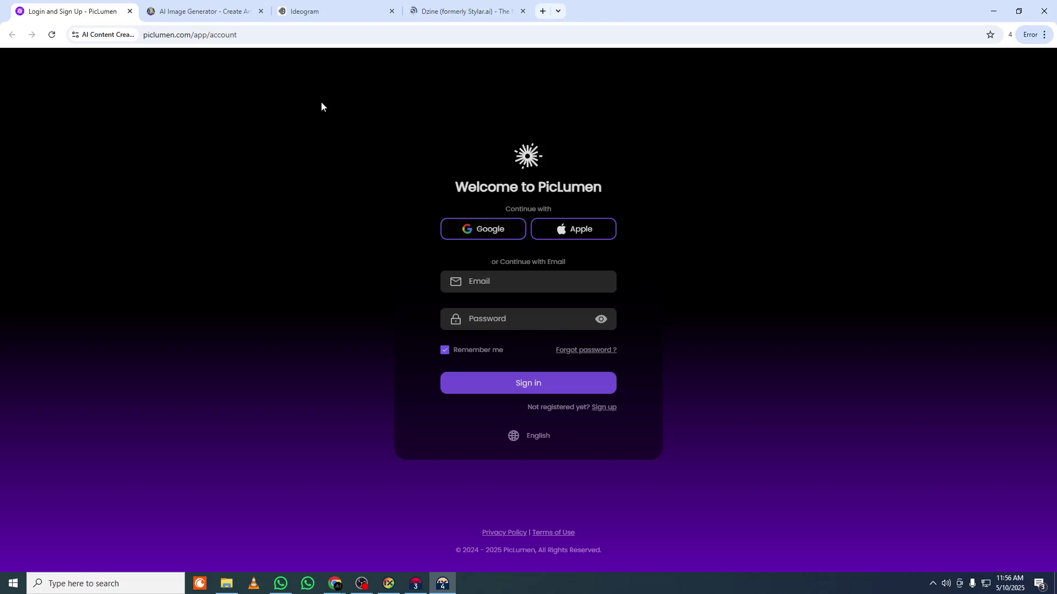
- Sign in to PicLumen with the profile's existing Google account and approve the login
{"action": "left_click", "coordinate": [482, 231]}
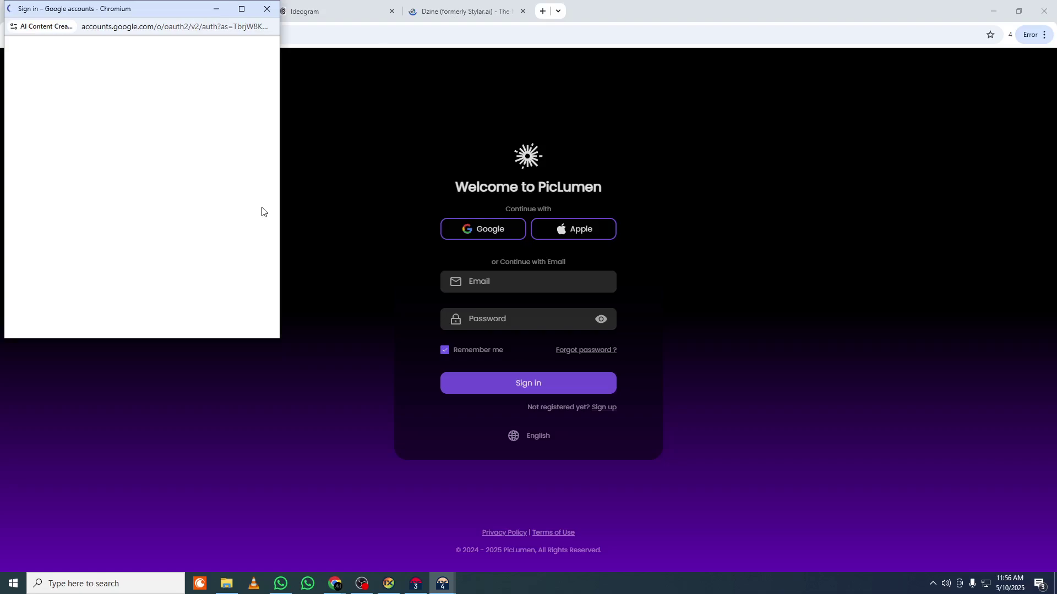
{"action": "left_click", "coordinate": [91, 180]}
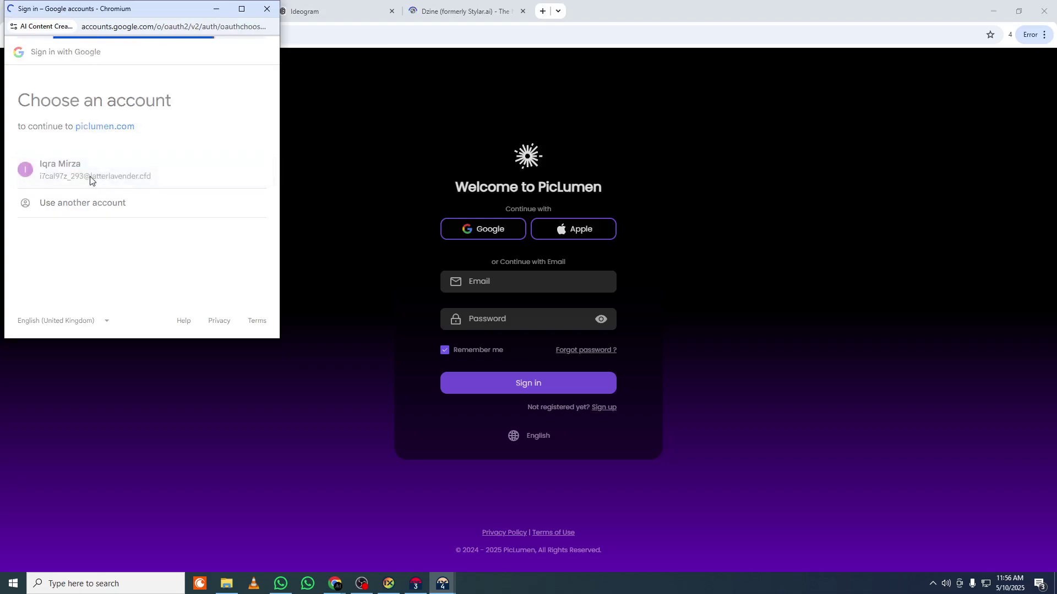
{"action": "left_click", "coordinate": [181, 254]}
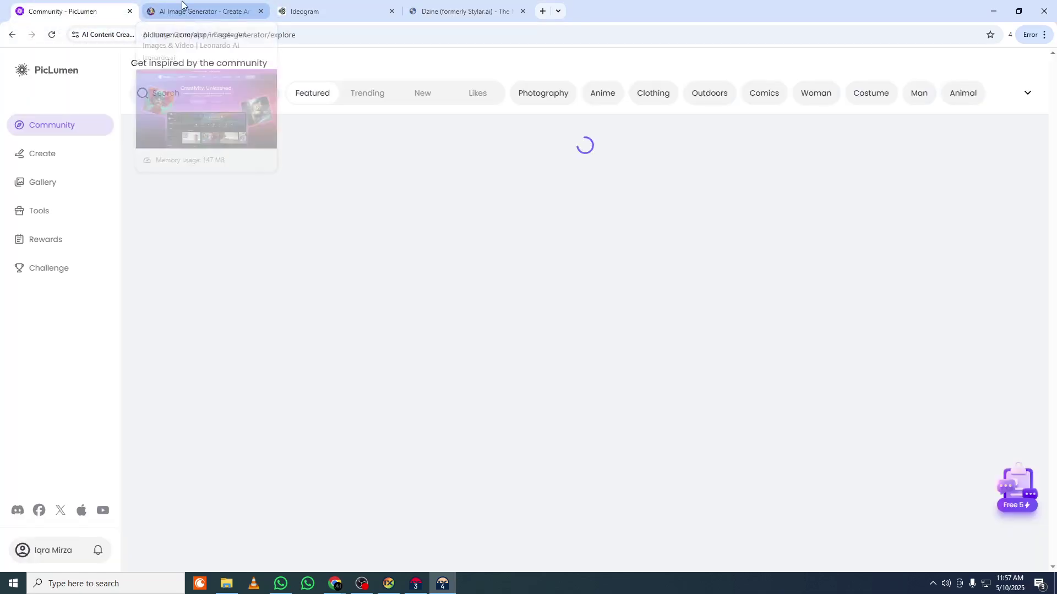
- Sign in to Leonardo.Ai from its home page with the profile's existing Google account and approve the login
{"action": "left_click", "coordinate": [185, 6]}
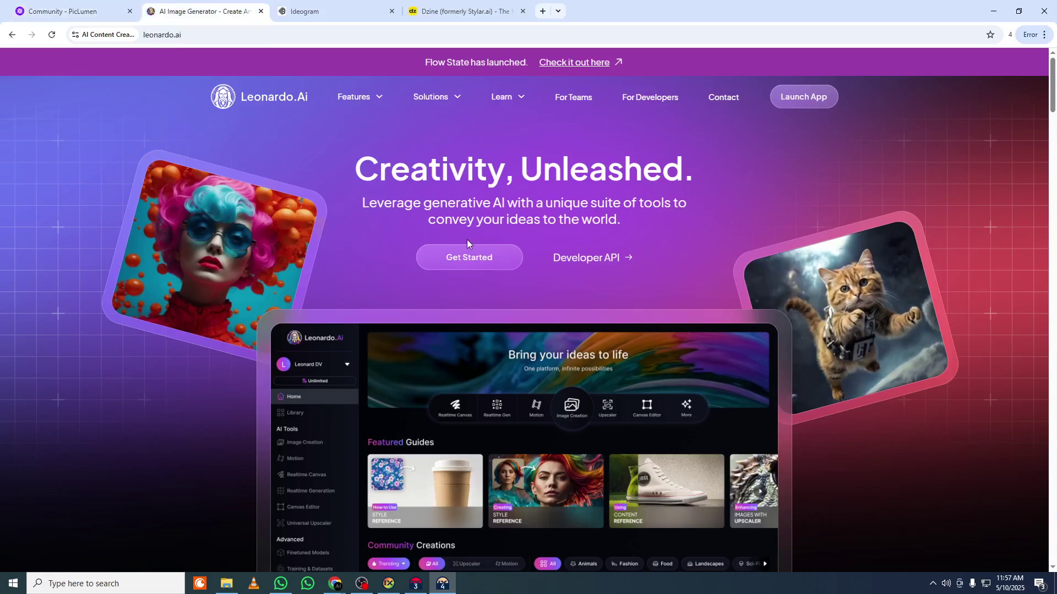
{"action": "left_click", "coordinate": [469, 259]}
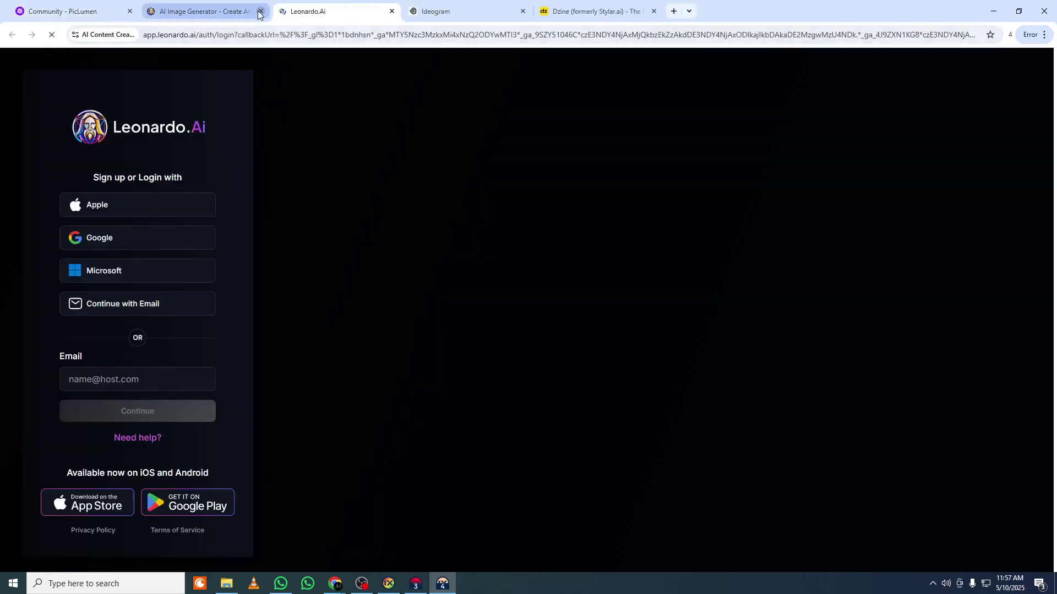
{"action": "left_click", "coordinate": [103, 242]}
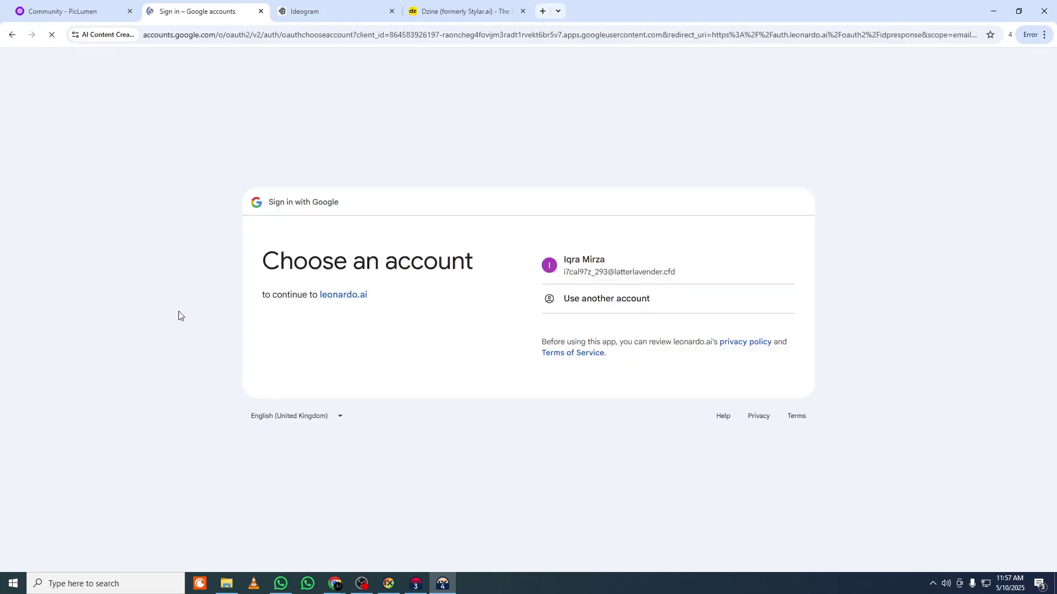
{"action": "left_click", "coordinate": [567, 279]}
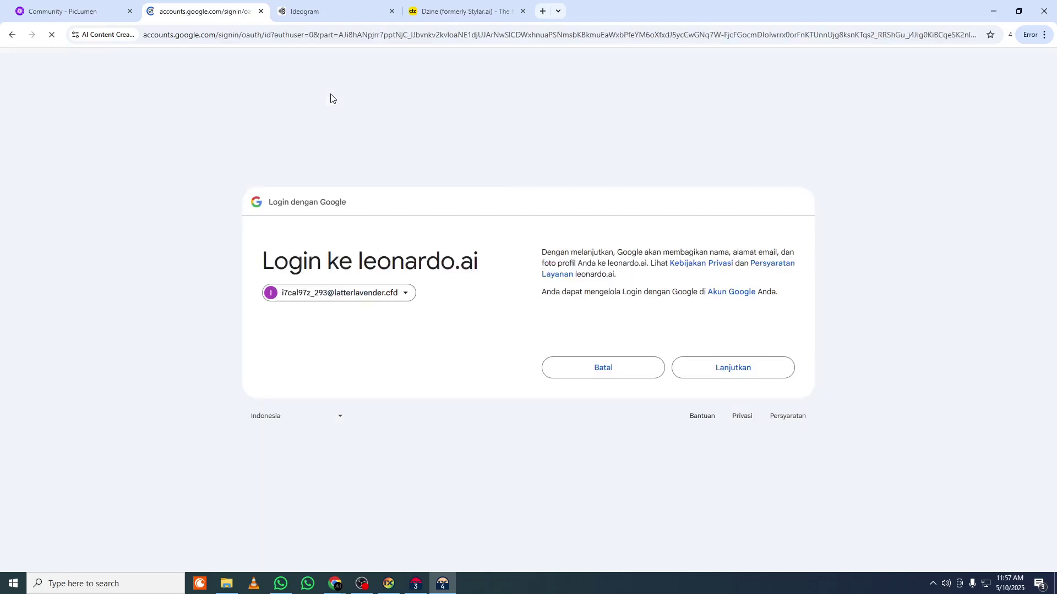
{"action": "left_click", "coordinate": [750, 366]}
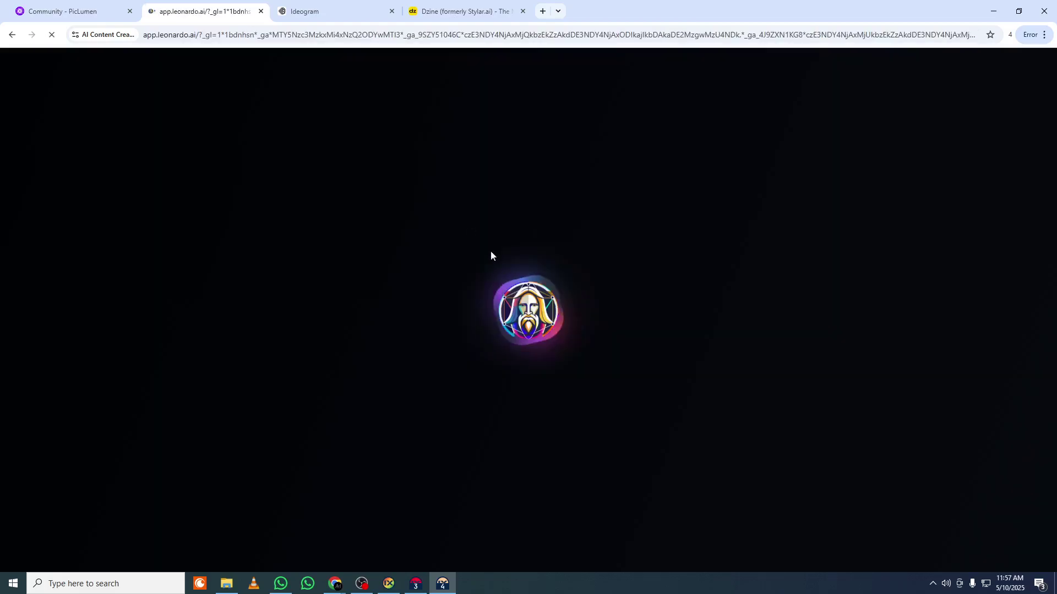
- Sign in to Ideogram with the existing Google account and complete its profile setup using the prefilled username and name
{"action": "left_click", "coordinate": [330, 6]}
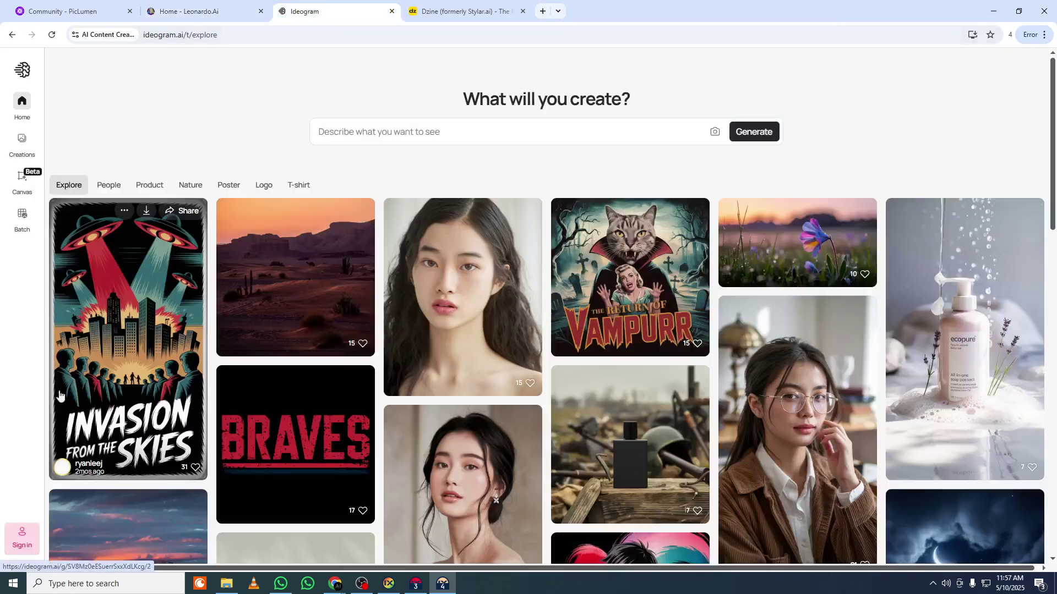
{"action": "left_click", "coordinate": [5, 538]}
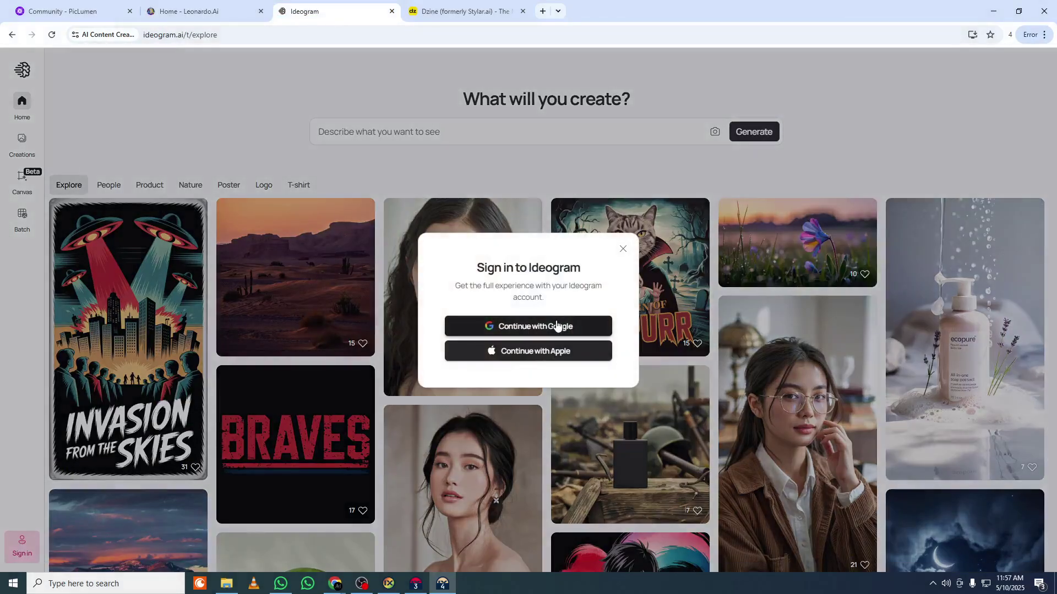
{"action": "left_click", "coordinate": [556, 326]}
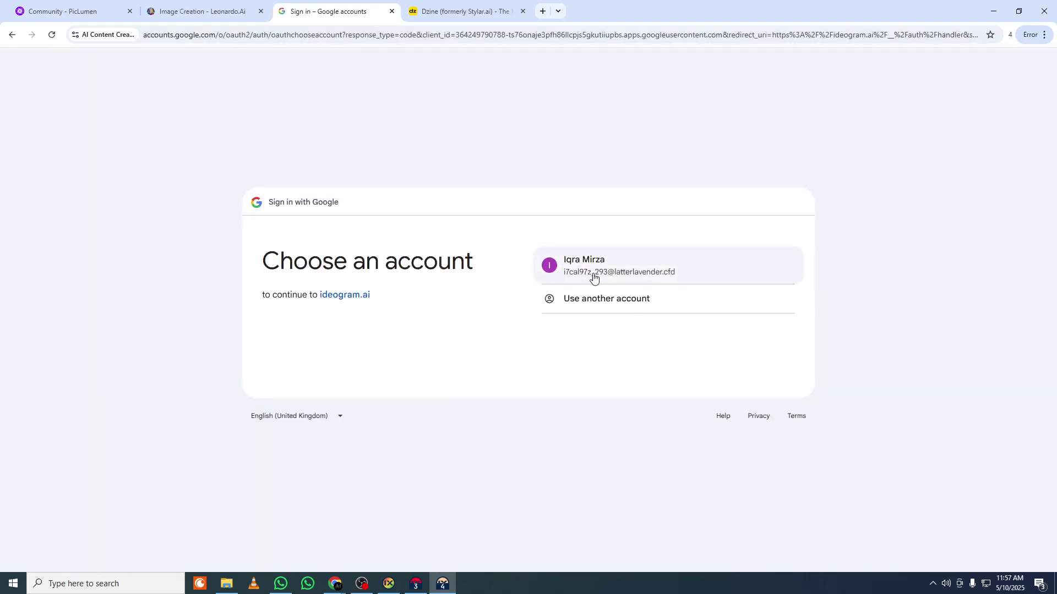
{"action": "left_click", "coordinate": [593, 276]}
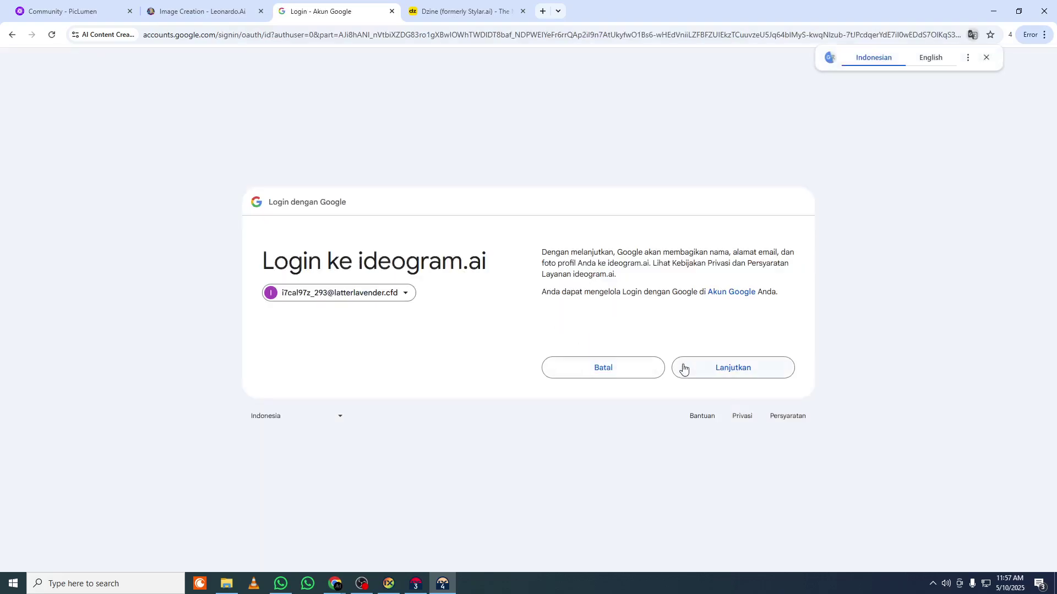
{"action": "left_click", "coordinate": [683, 368]}
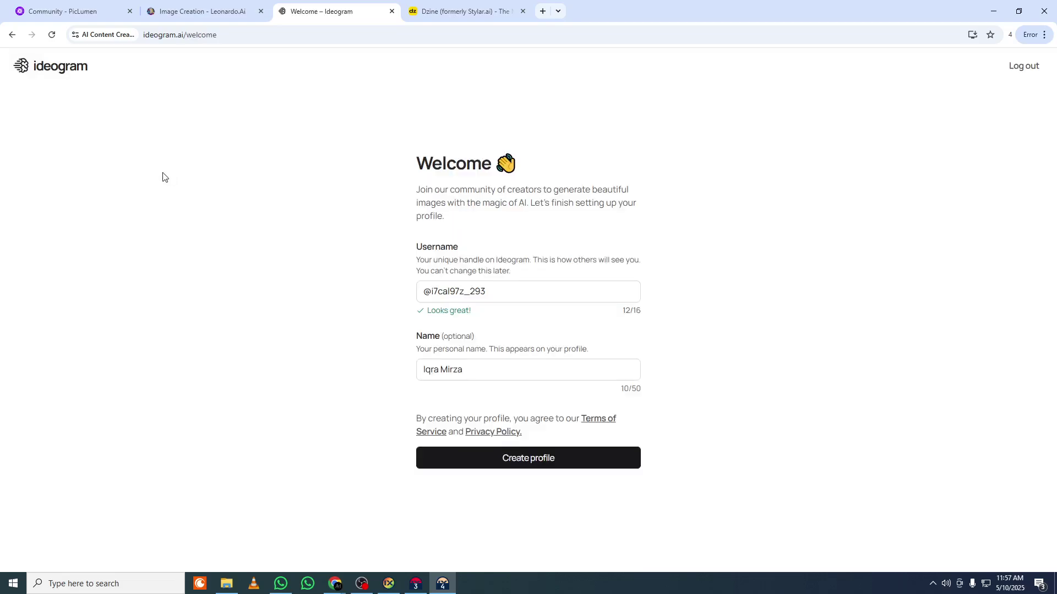
{"action": "left_click", "coordinate": [549, 456]}
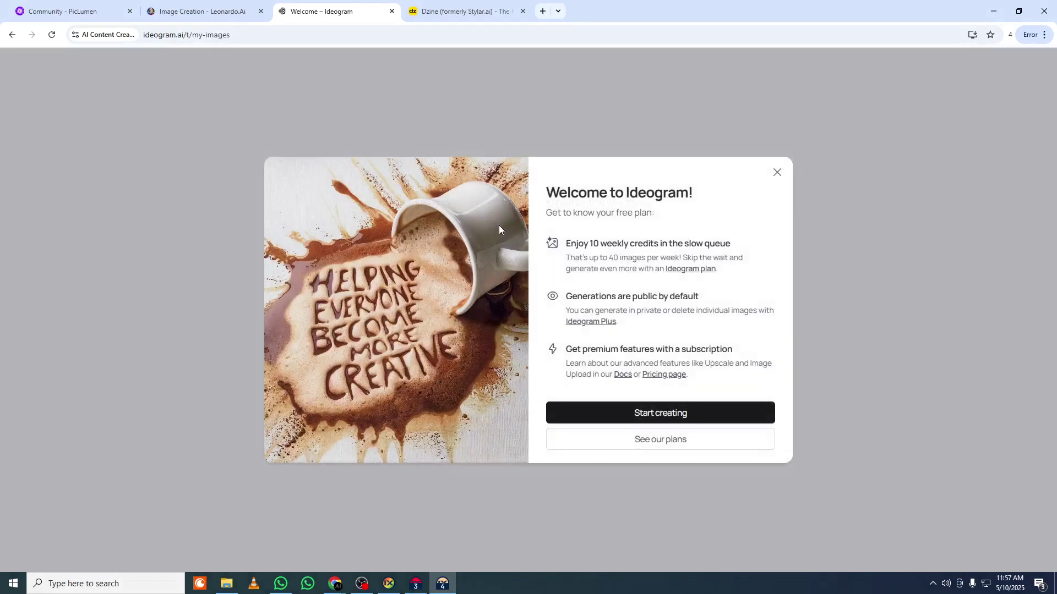
{"action": "left_click", "coordinate": [678, 411]}
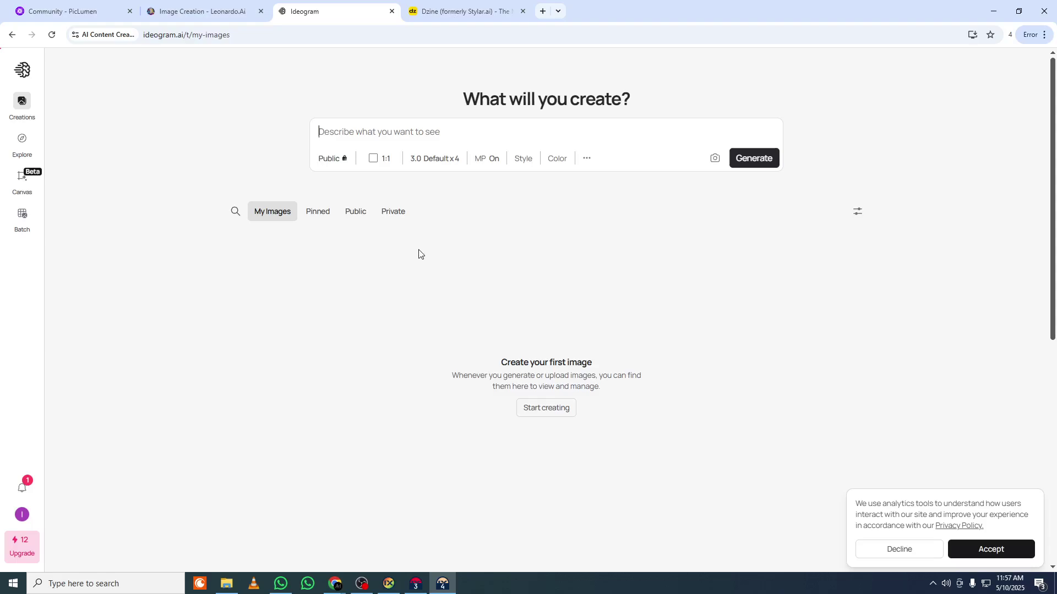
- Complete Leonardo.Ai's onboarding by agreeing to updates and the Terms of Service, and dismiss the Image Creation tour
{"action": "left_click", "coordinate": [107, 11]}
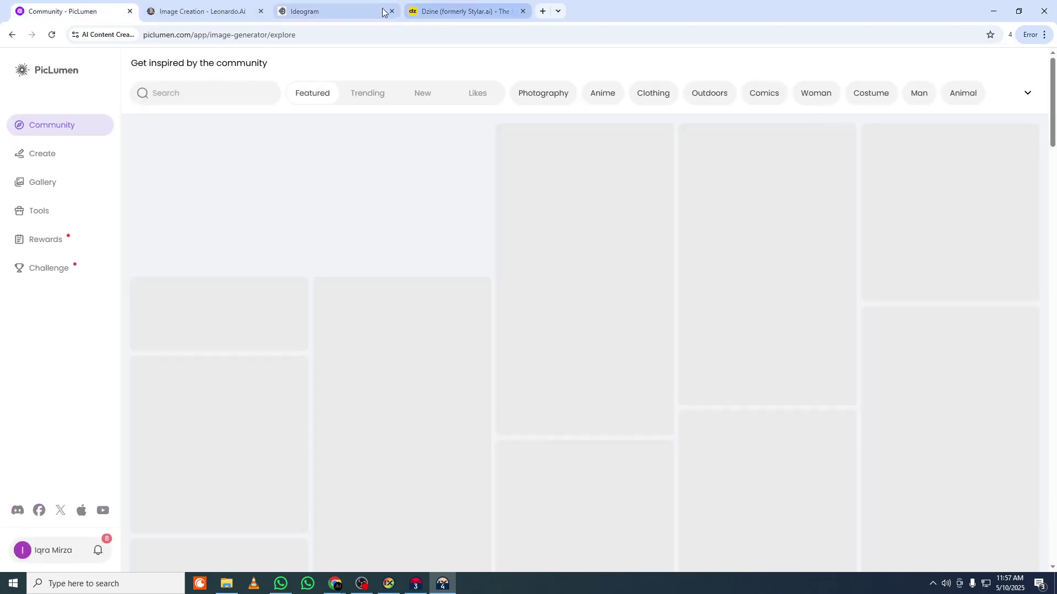
{"action": "left_click", "coordinate": [150, 10]}
{"action": "left_click", "coordinate": [301, 8]}
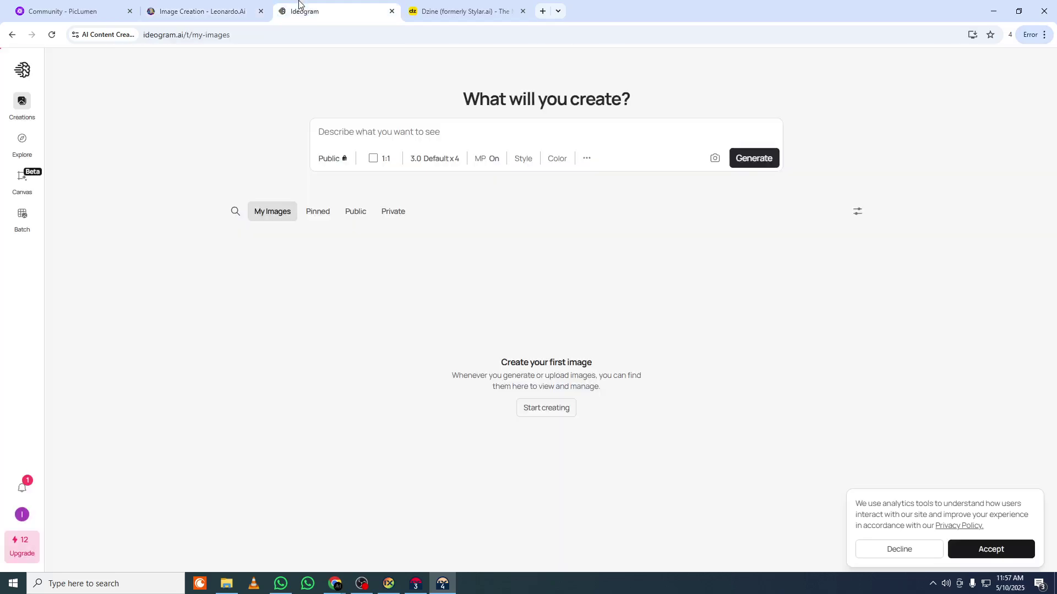
{"action": "left_click", "coordinate": [265, 4]}
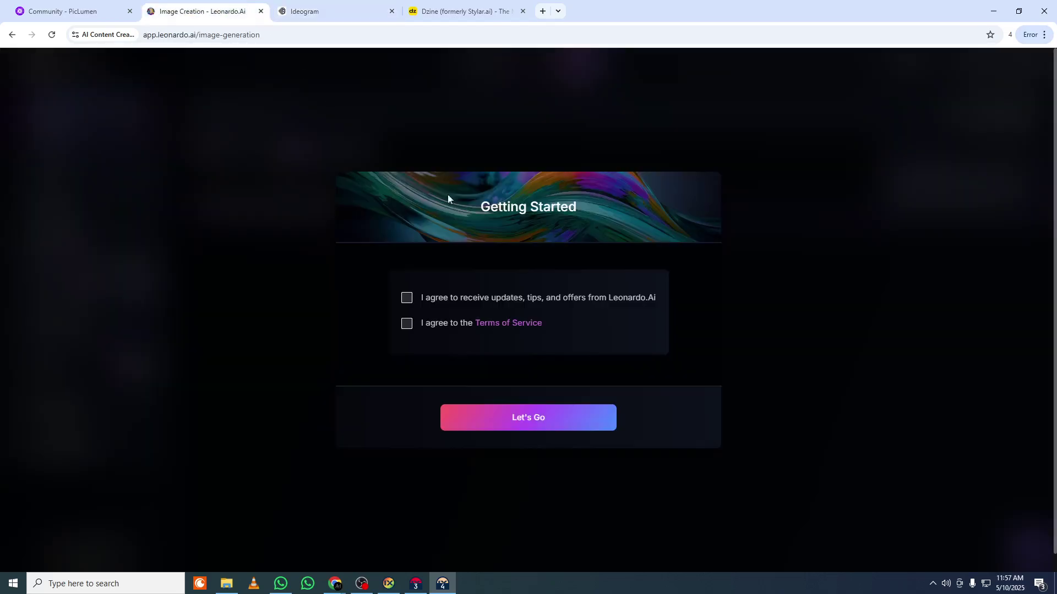
{"action": "left_click", "coordinate": [441, 303]}
{"action": "left_click", "coordinate": [425, 326]}
{"action": "left_click", "coordinate": [513, 421]}
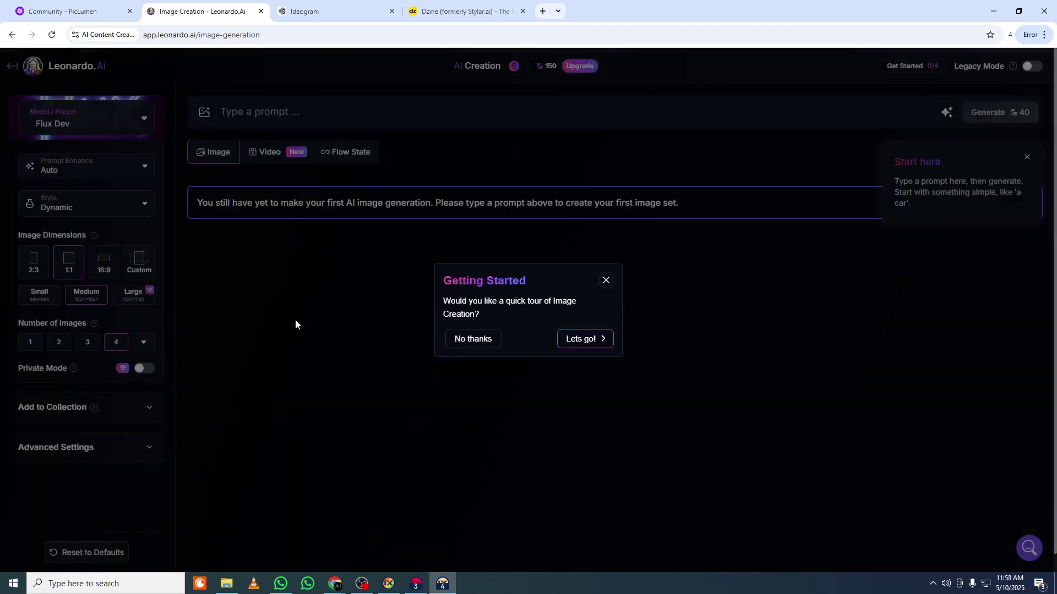
{"action": "left_click", "coordinate": [606, 280]}
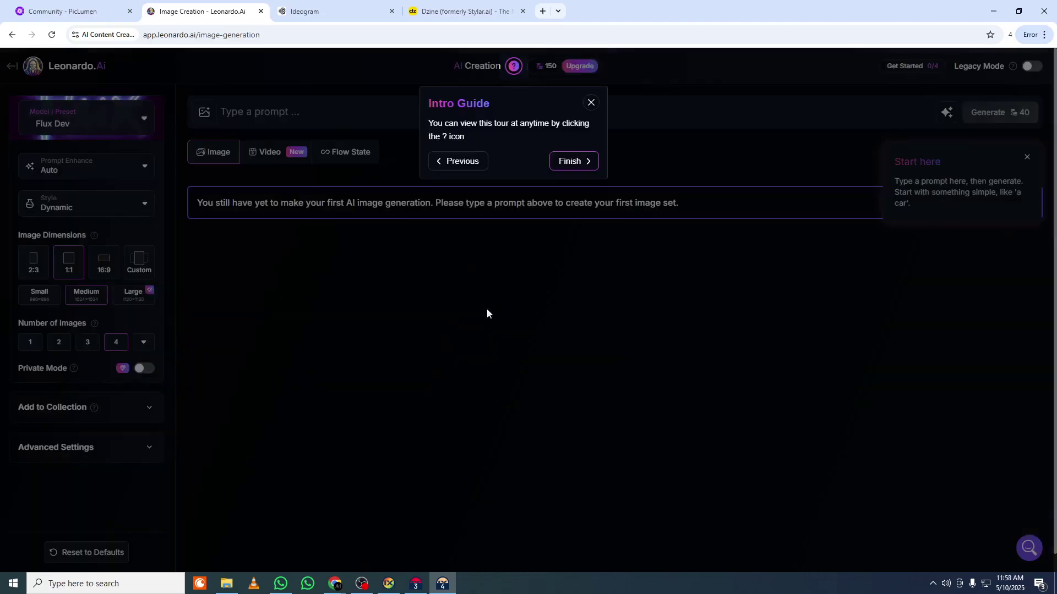
{"action": "left_click", "coordinate": [589, 109]}
- Check the loaded Dzine home page and return to PicLumen to open its image creation page
{"action": "left_click", "coordinate": [478, 12]}
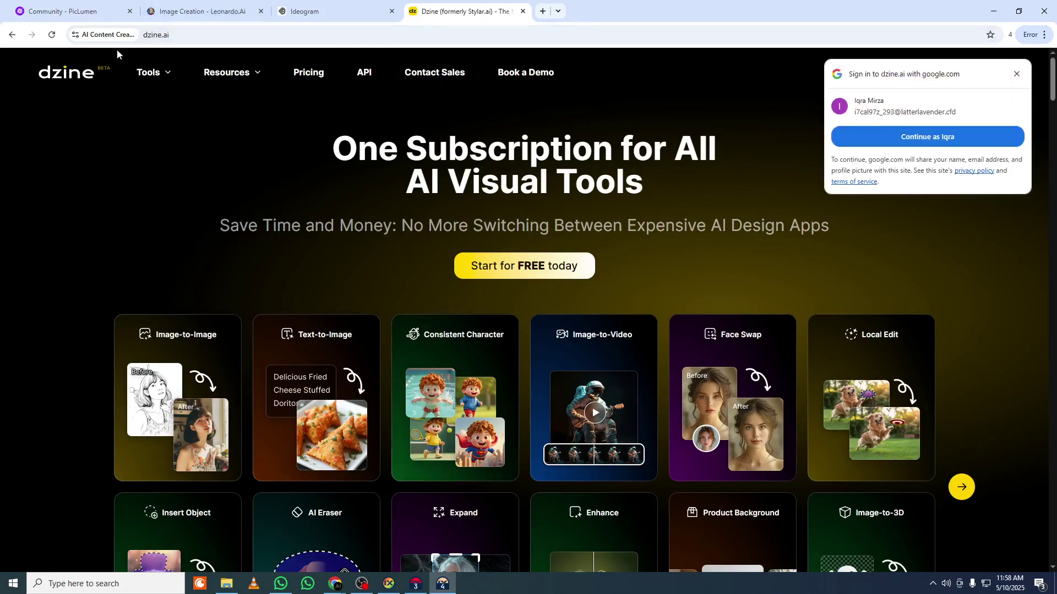
{"action": "left_click", "coordinate": [72, 15]}
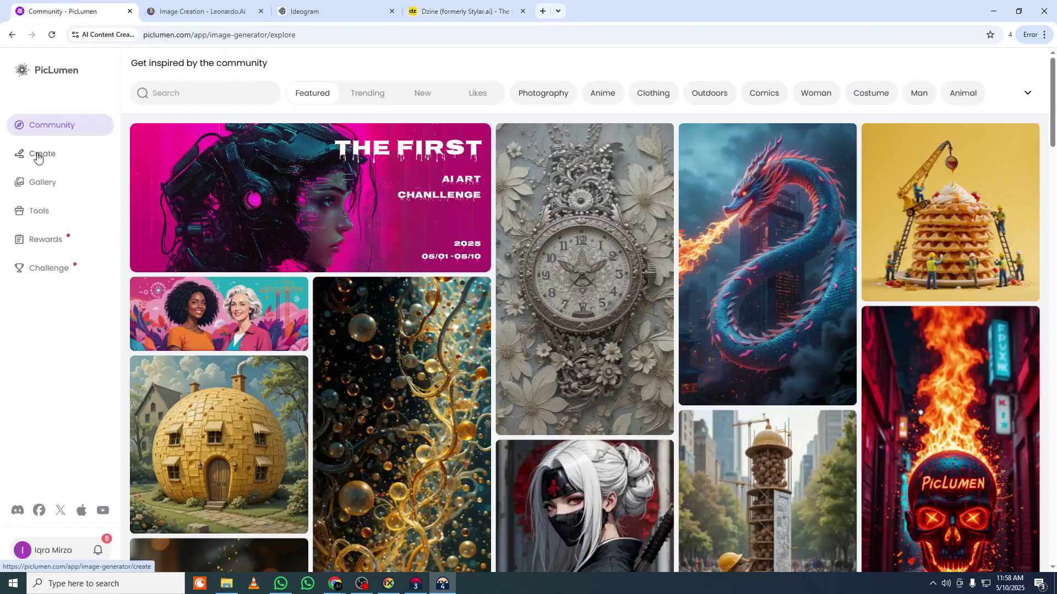
- Switch to the ChatGPT window and copy the detailed tabby cat prompt from the "Cat Outfit Prompt Template" chat
{"action": "left_click", "coordinate": [416, 583]}
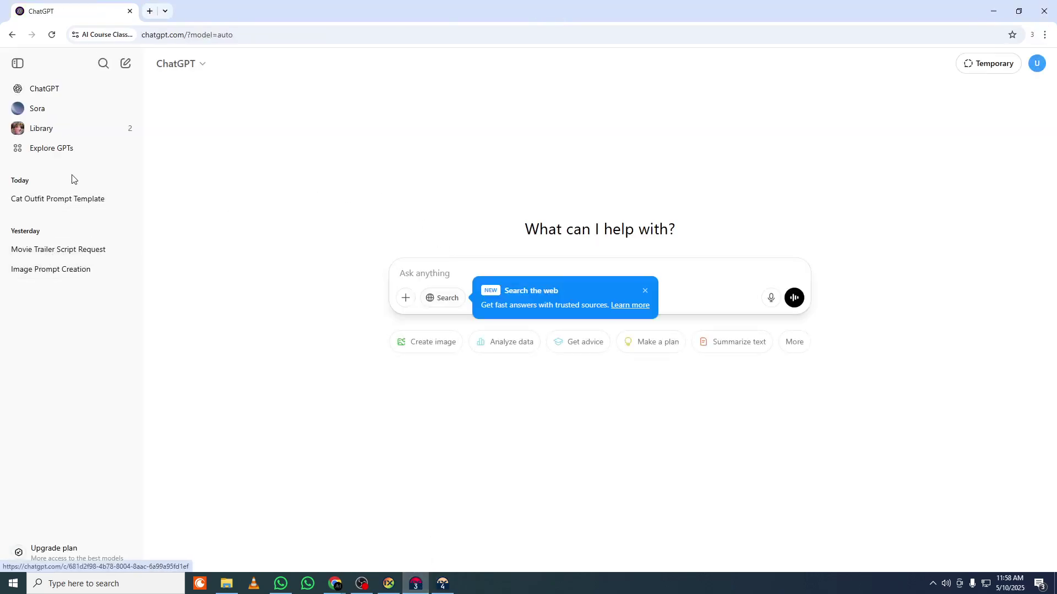
{"action": "left_click", "coordinate": [69, 202]}
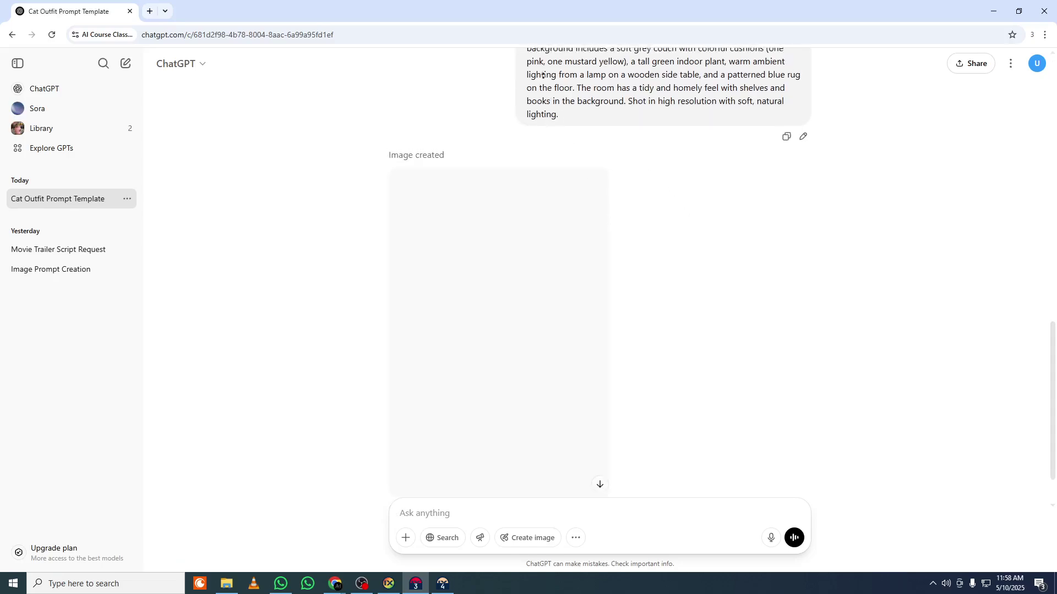
{"action": "scroll", "coordinate": [557, 126], "scroll_direction": "up", "scroll_amount": 12}
{"action": "scroll", "coordinate": [539, 61], "scroll_direction": "up", "scroll_amount": 3}
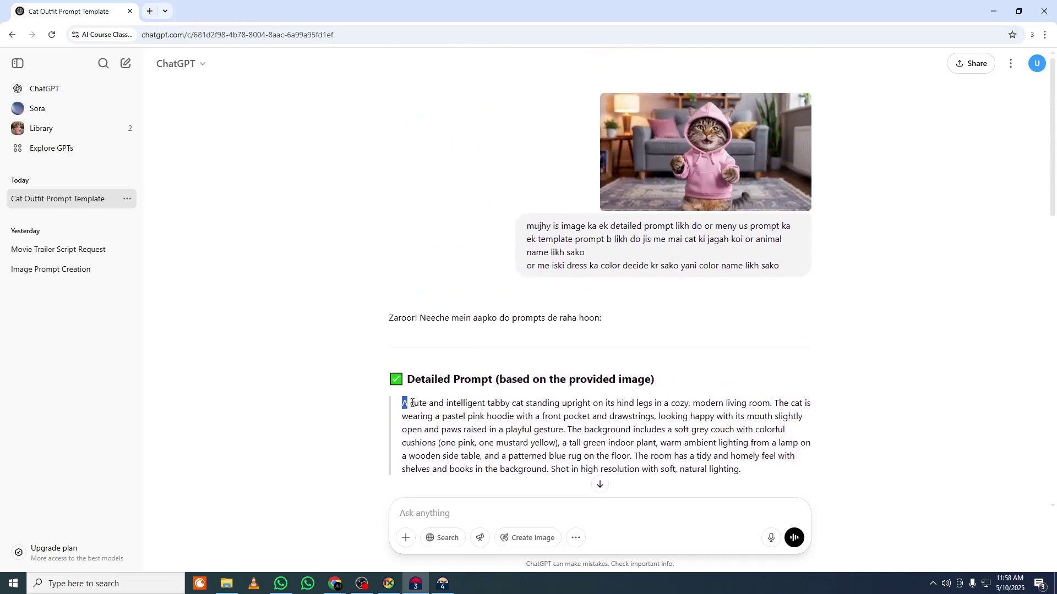
{"action": "left_click_drag", "start_coordinate": [412, 403], "coordinate": [747, 472]}
{"action": "right_click", "coordinate": [532, 427]}
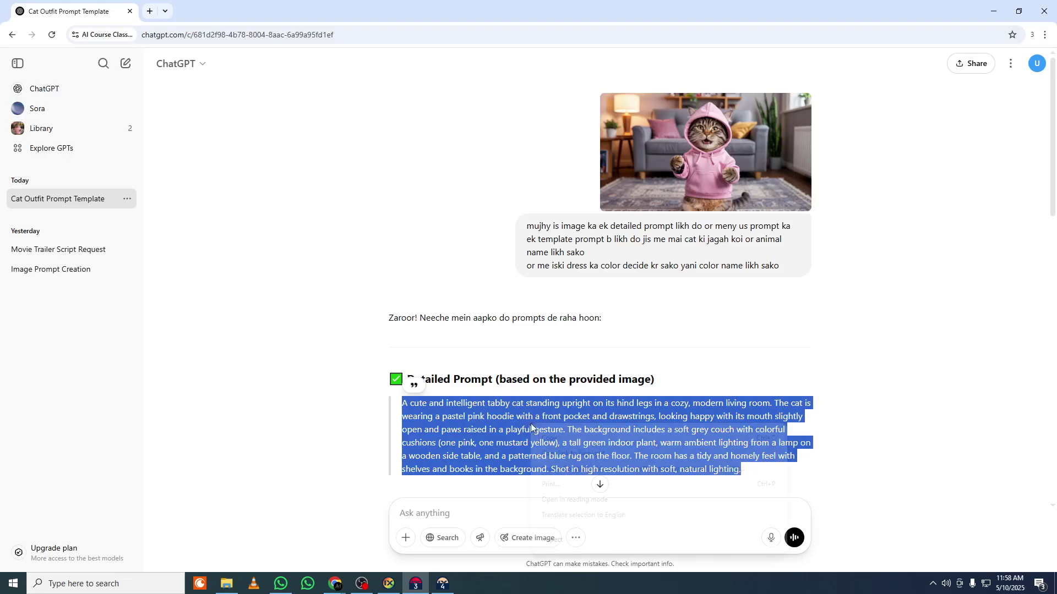
{"action": "left_click", "coordinate": [567, 438]}
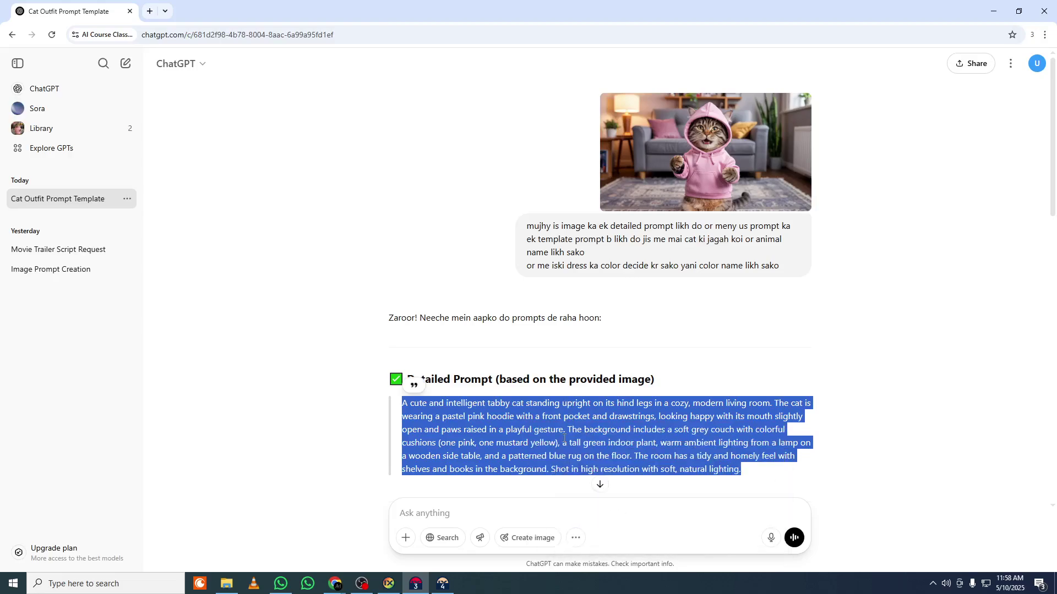
- Back in PicLumen, decline the image generation tutorial and paste the copied cat prompt as the image description
{"action": "left_click", "coordinate": [449, 580]}
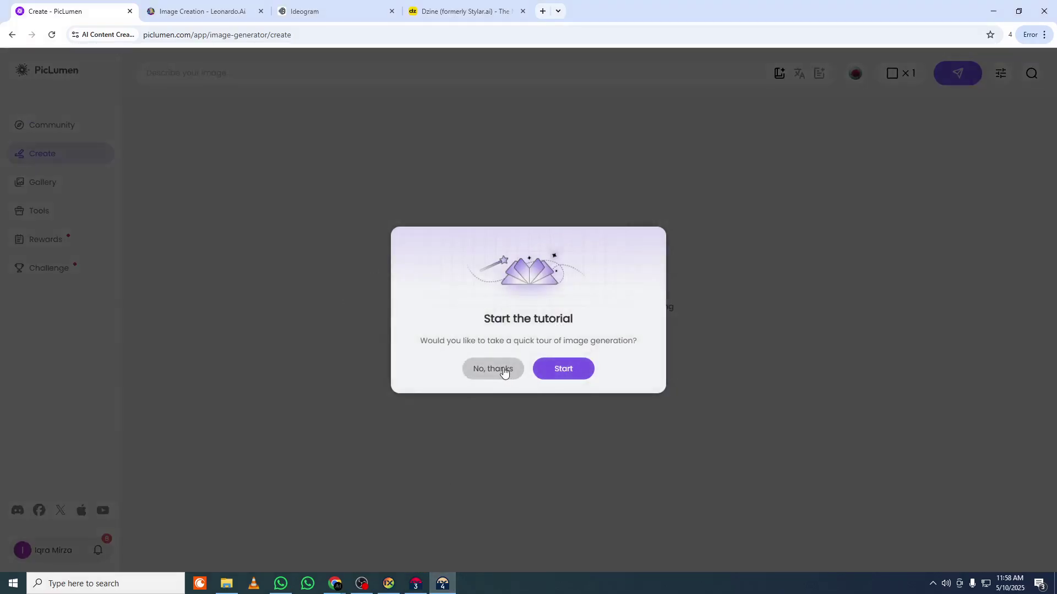
{"action": "left_click", "coordinate": [492, 369]}
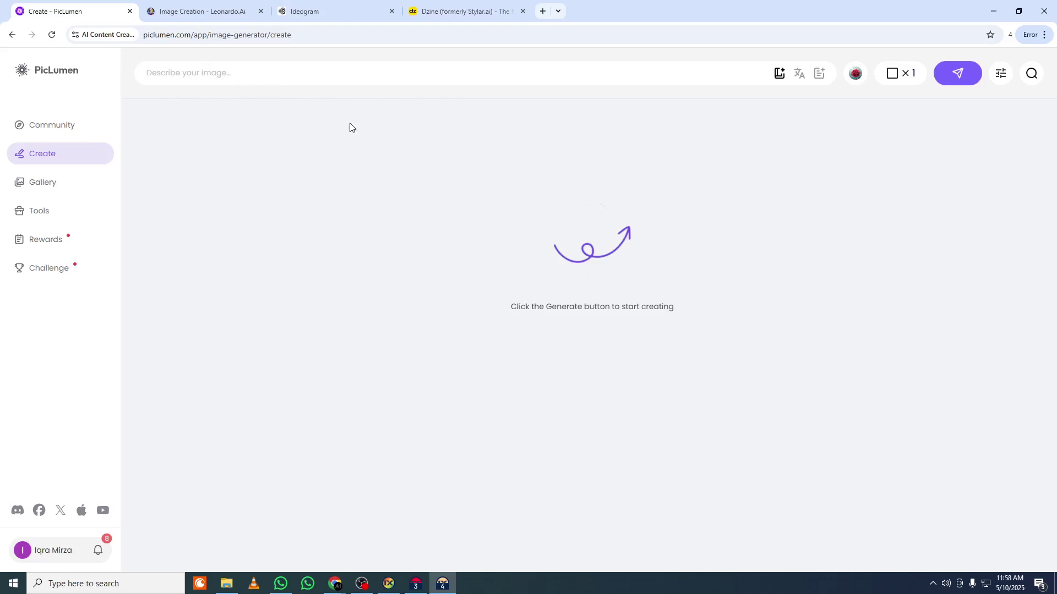
{"action": "key", "text": "ctrl+v"}
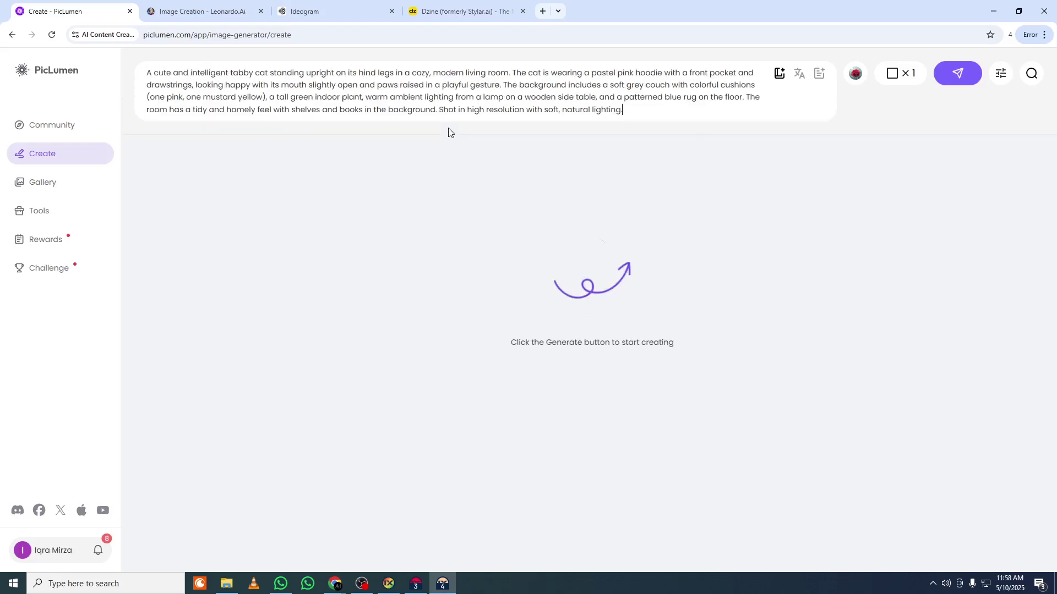
- Choose a different PicLumen model, set the aspect ratio to 9:16 and generate one image from the cat prompt
{"action": "left_click", "coordinate": [855, 75]}
{"action": "mouse_move", "coordinate": [903, 77]}
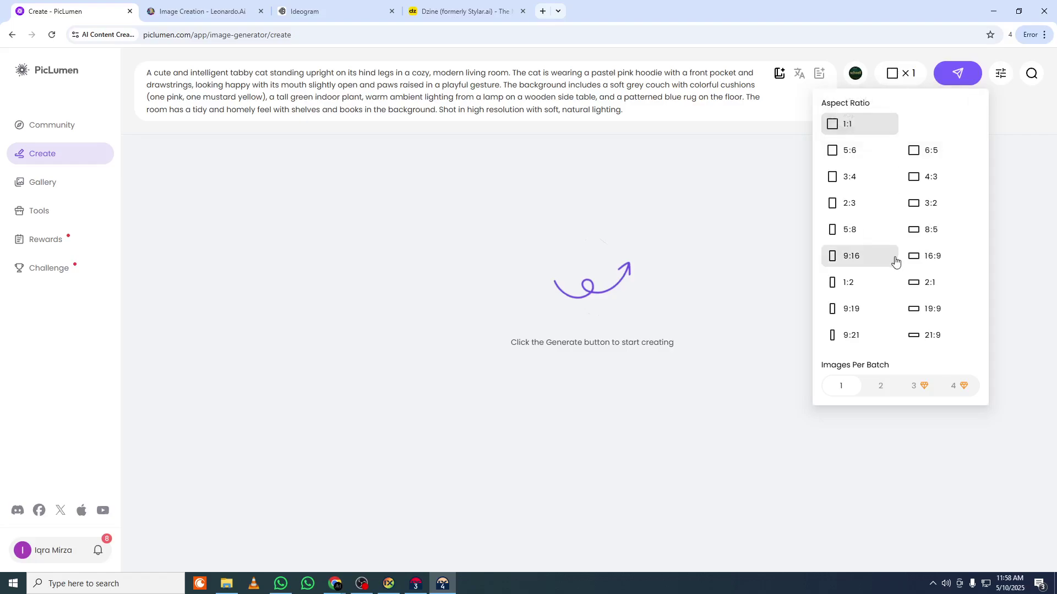
{"action": "left_click", "coordinate": [851, 256]}
{"action": "left_click", "coordinate": [957, 74]}
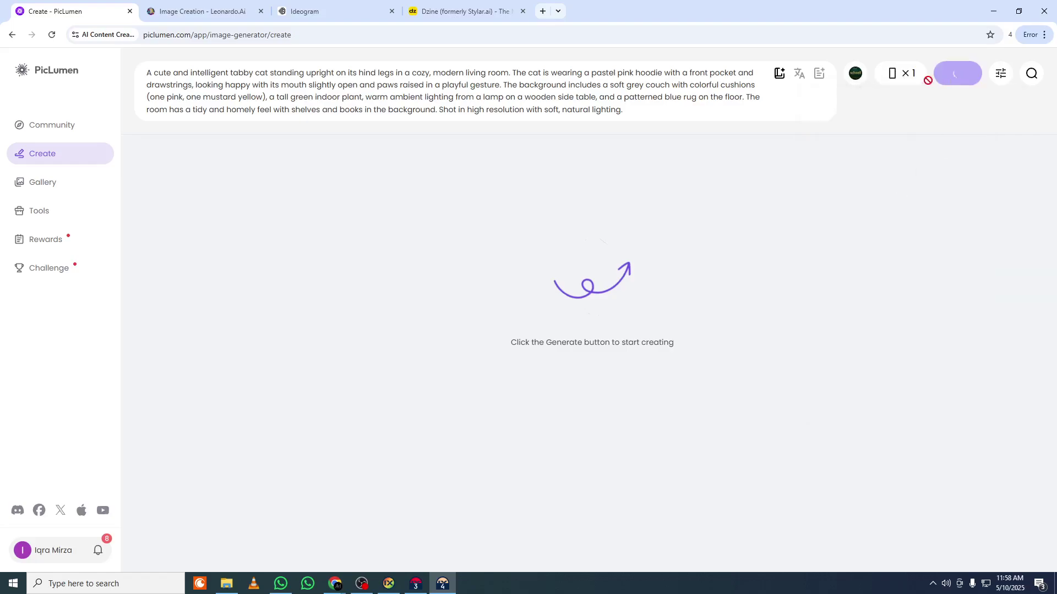
- Generate the same cat prompt again with another PicLumen model and compare the two resulting images
{"action": "mouse_move", "coordinate": [856, 73]}
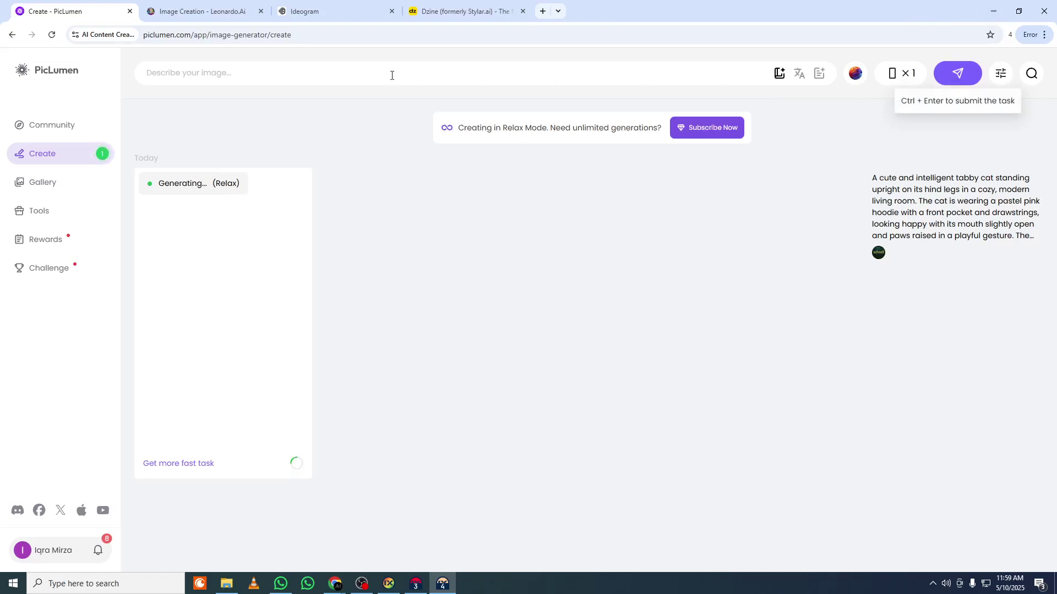
{"action": "left_click", "coordinate": [348, 73]}
{"action": "key", "text": "ctrl+v"}
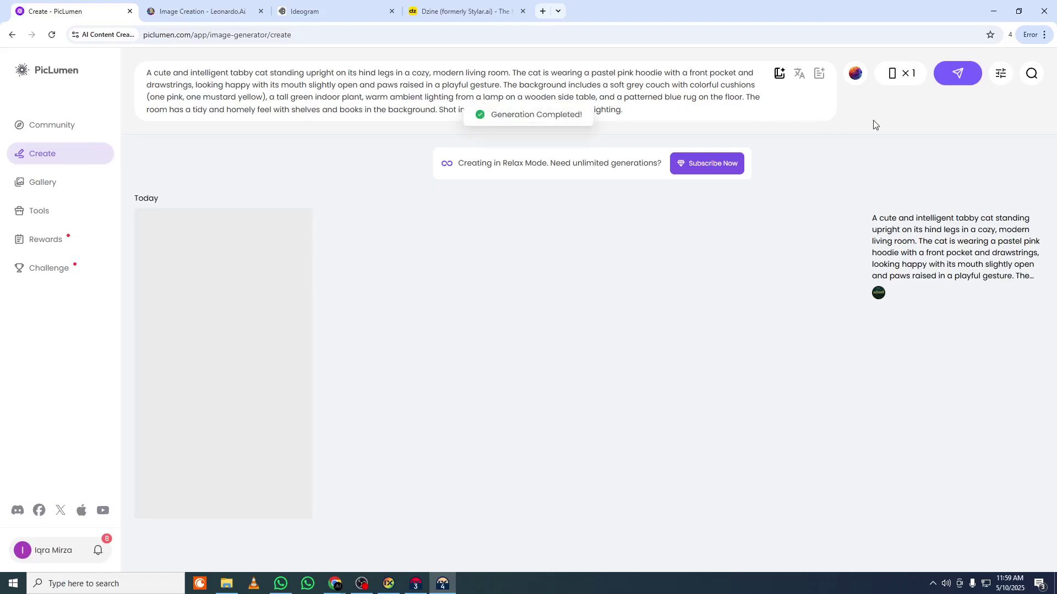
{"action": "left_click", "coordinate": [967, 82]}
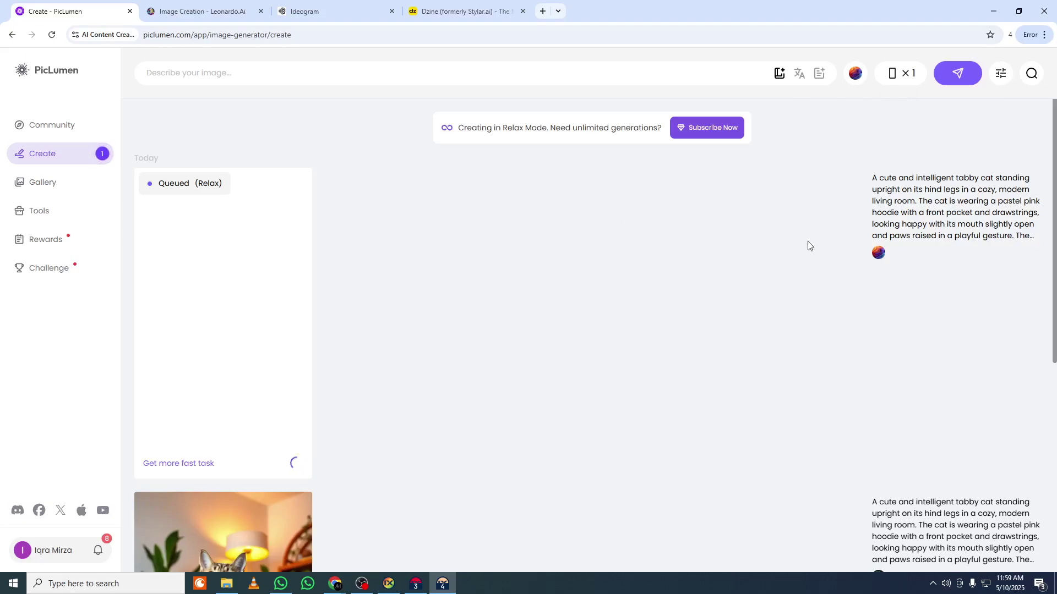
{"action": "scroll", "coordinate": [745, 396], "scroll_direction": "down", "scroll_amount": 6}
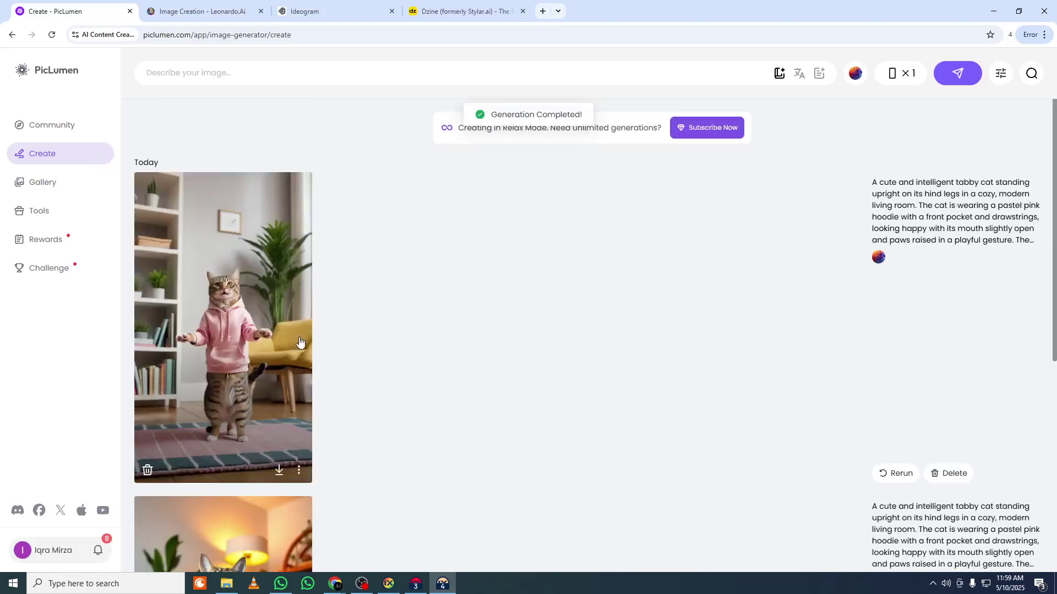
{"action": "scroll", "coordinate": [760, 331], "scroll_direction": "down", "scroll_amount": 6}
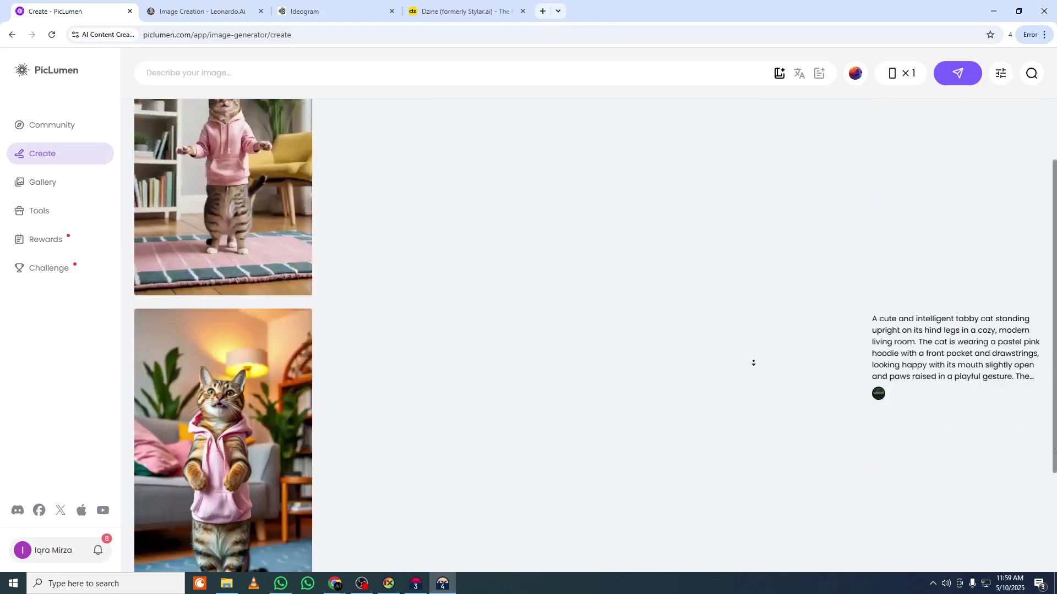
{"action": "scroll", "coordinate": [749, 210], "scroll_direction": "up", "scroll_amount": 6}
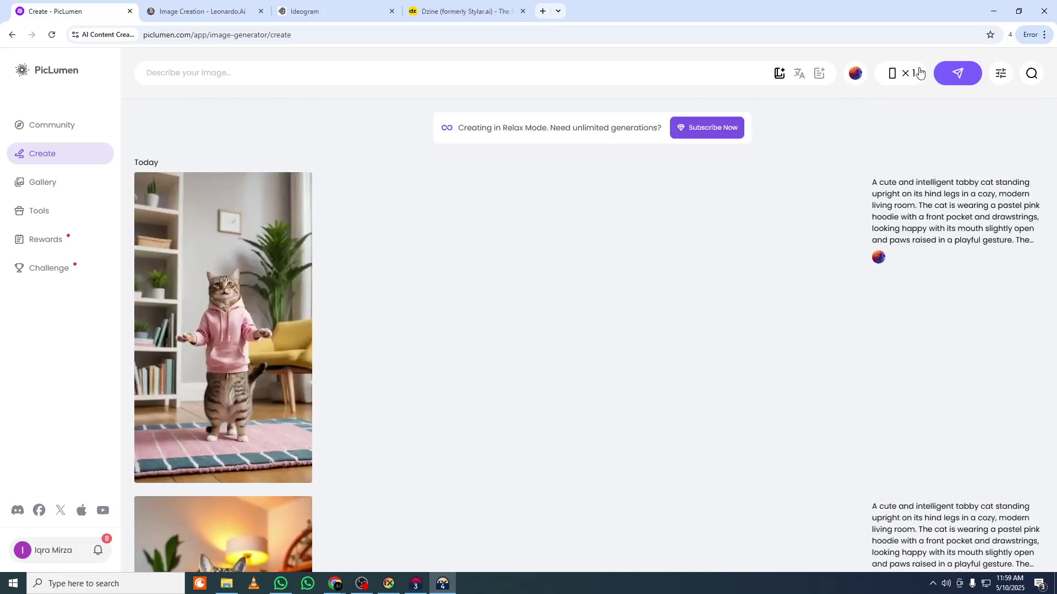
- Generate one image from the pasted cat prompt with the PicLumen Anime V2 model
{"action": "left_click", "coordinate": [855, 73]}
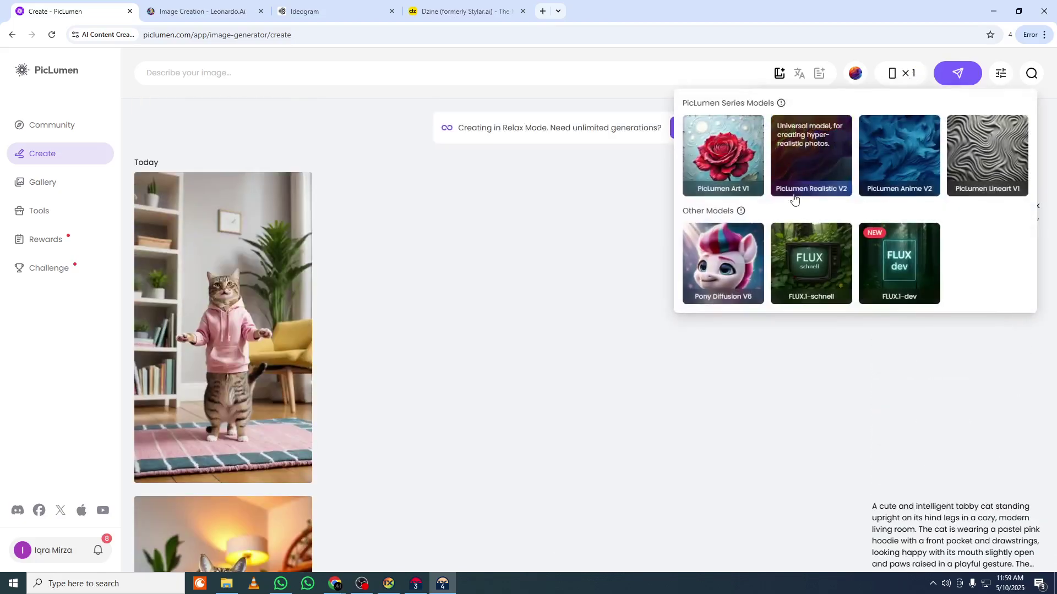
{"action": "left_click", "coordinate": [875, 184]}
{"action": "left_click", "coordinate": [292, 67]}
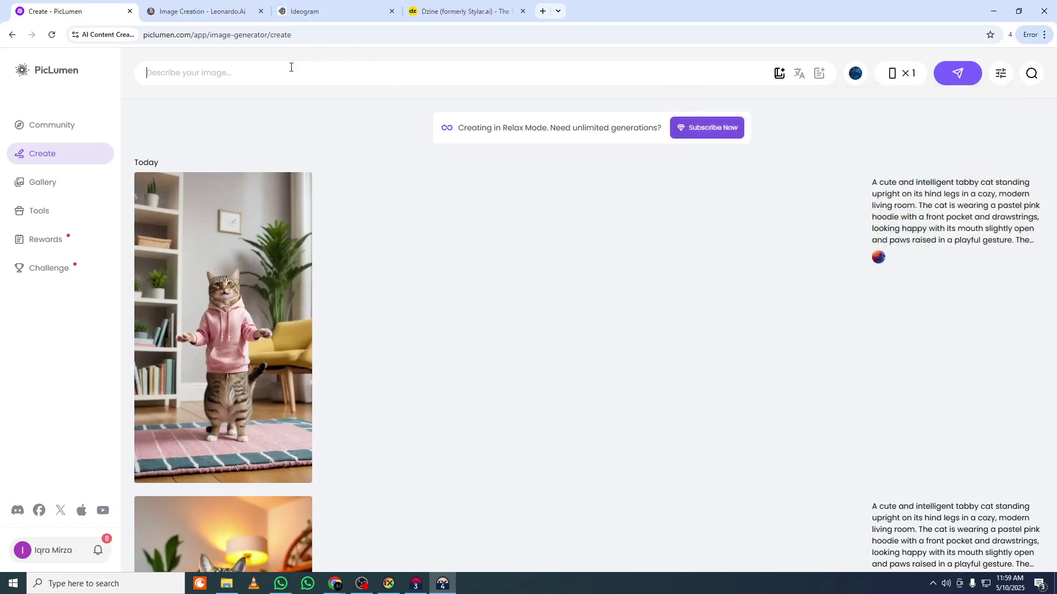
{"action": "key", "text": "ctrl+v"}
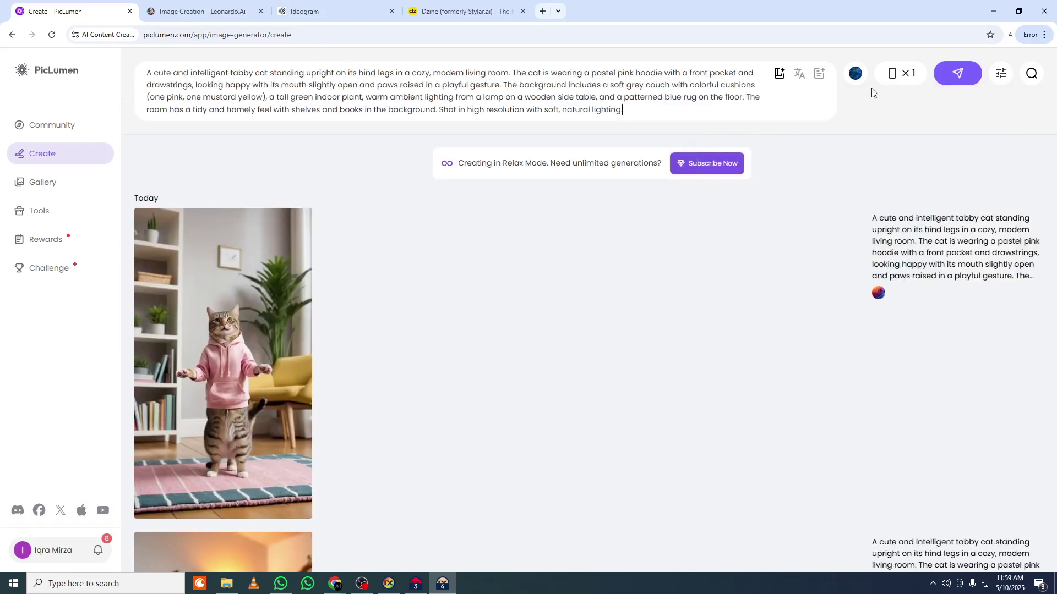
{"action": "left_click", "coordinate": [855, 73]}
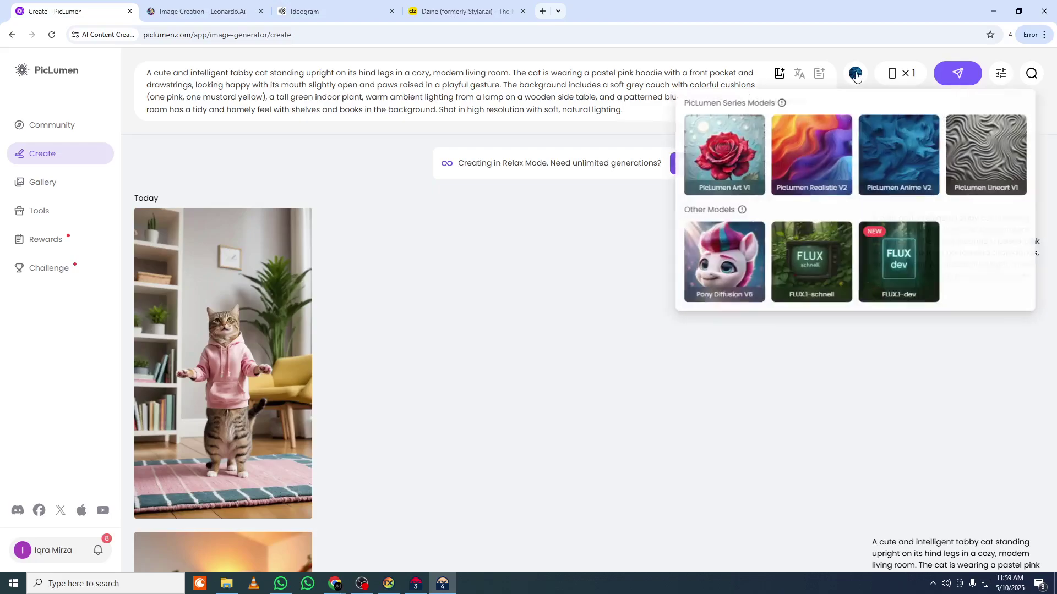
{"action": "left_click", "coordinate": [941, 76]}
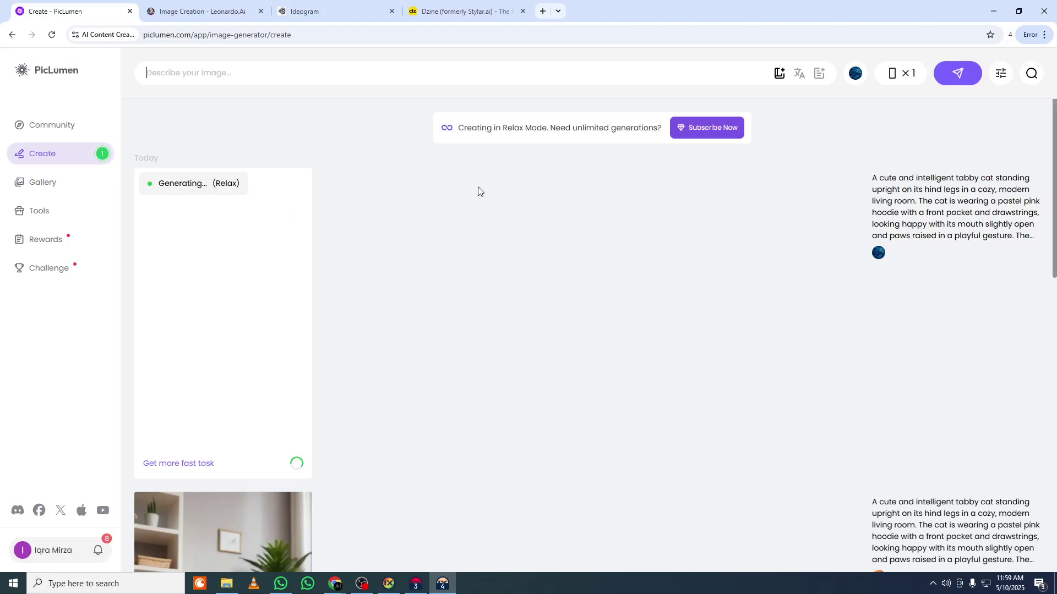
- Look at the image reference options of the Prompt Helper and the original cat picture in the ChatGPT chat
{"action": "left_click", "coordinate": [778, 74]}
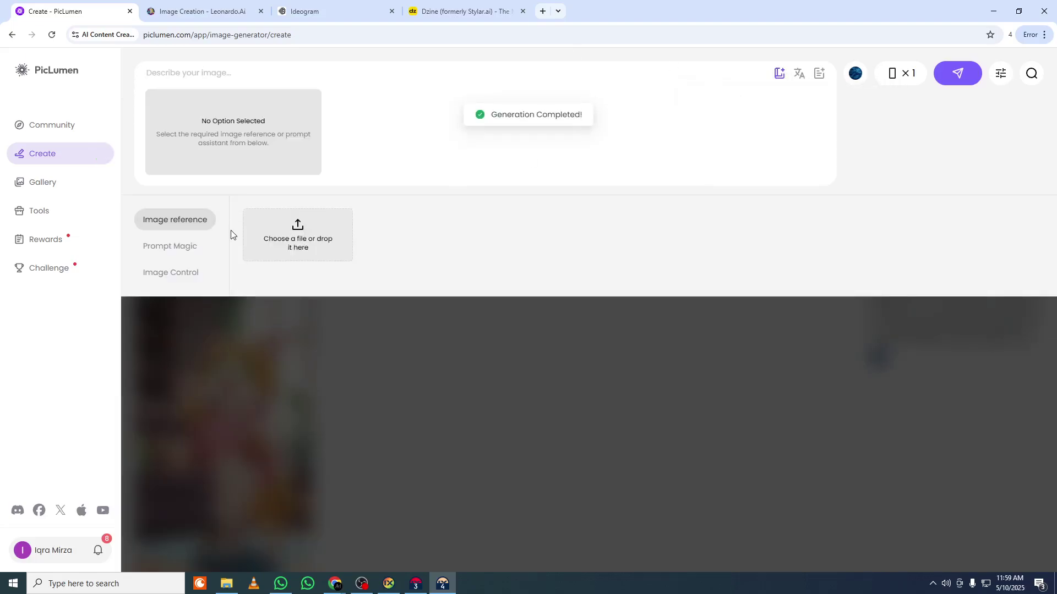
{"action": "left_click", "coordinate": [387, 348]}
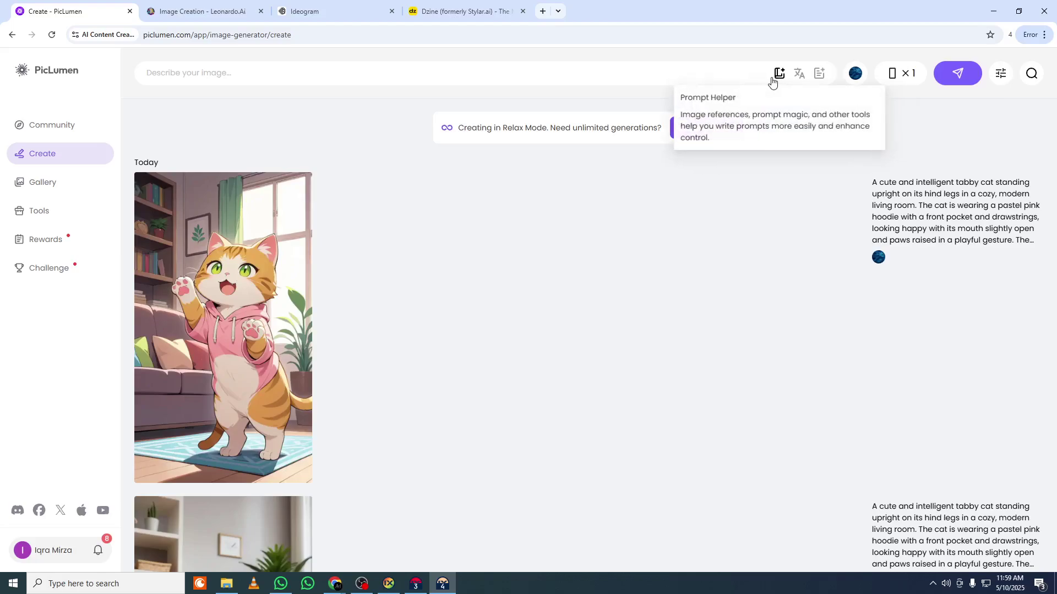
{"action": "left_click", "coordinate": [333, 9]}
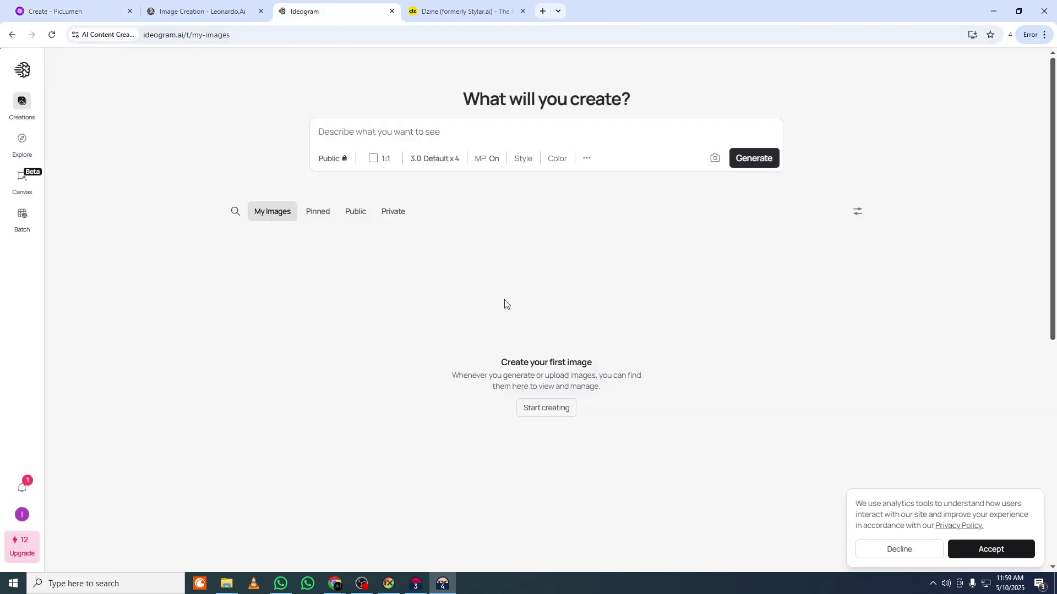
{"action": "left_click", "coordinate": [62, 10]}
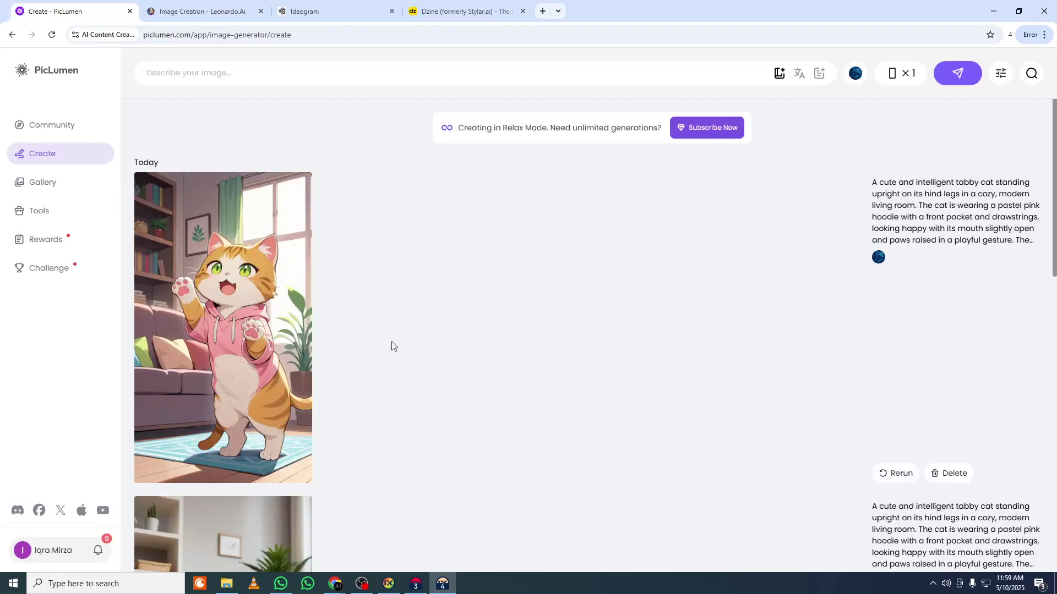
{"action": "left_click", "coordinate": [415, 584]}
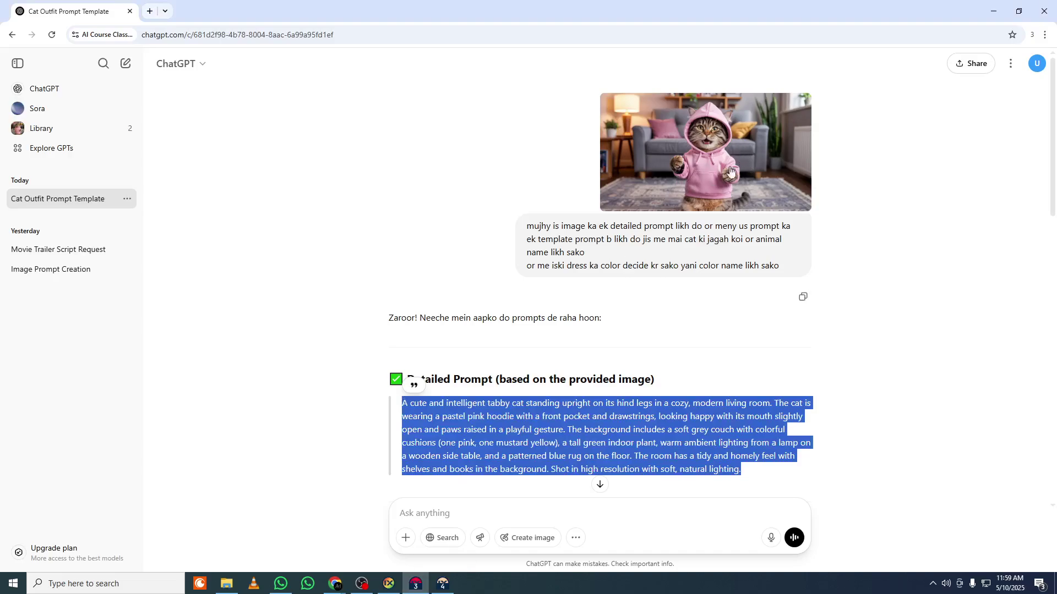
{"action": "left_click", "coordinate": [1000, 5]}
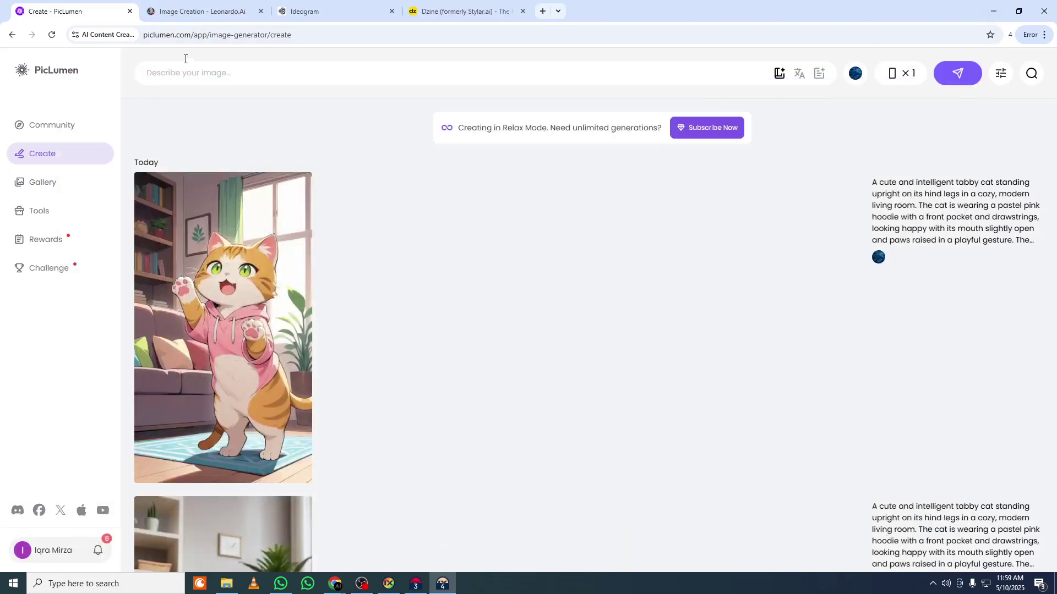
- Paste the cat prompt again and add the pink-hoodie cat picture from the Downloads folder as the image reference
{"action": "key", "text": "ctrl+v"}
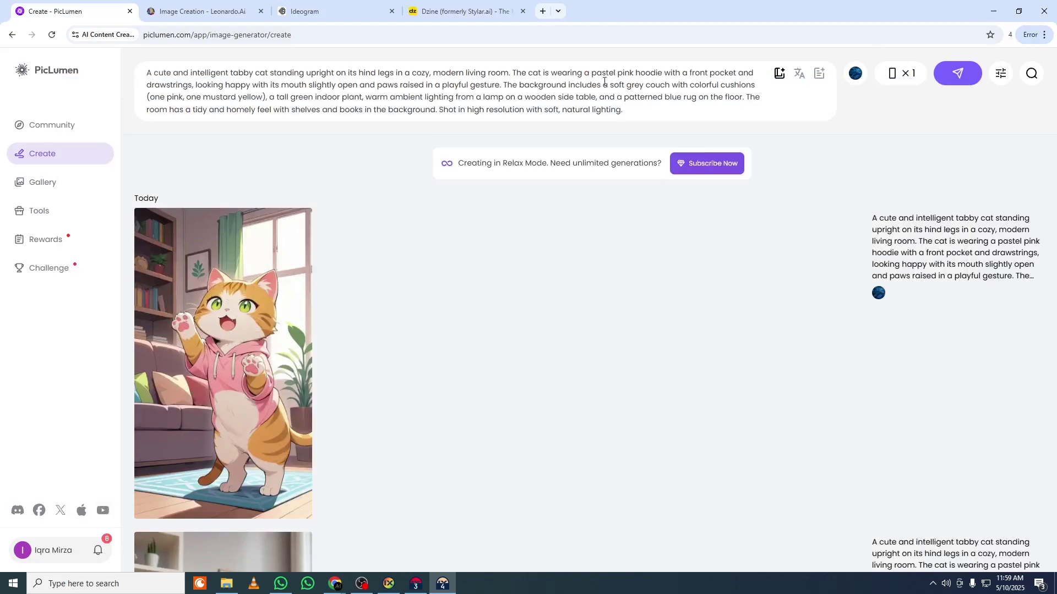
{"action": "left_click", "coordinate": [777, 73]}
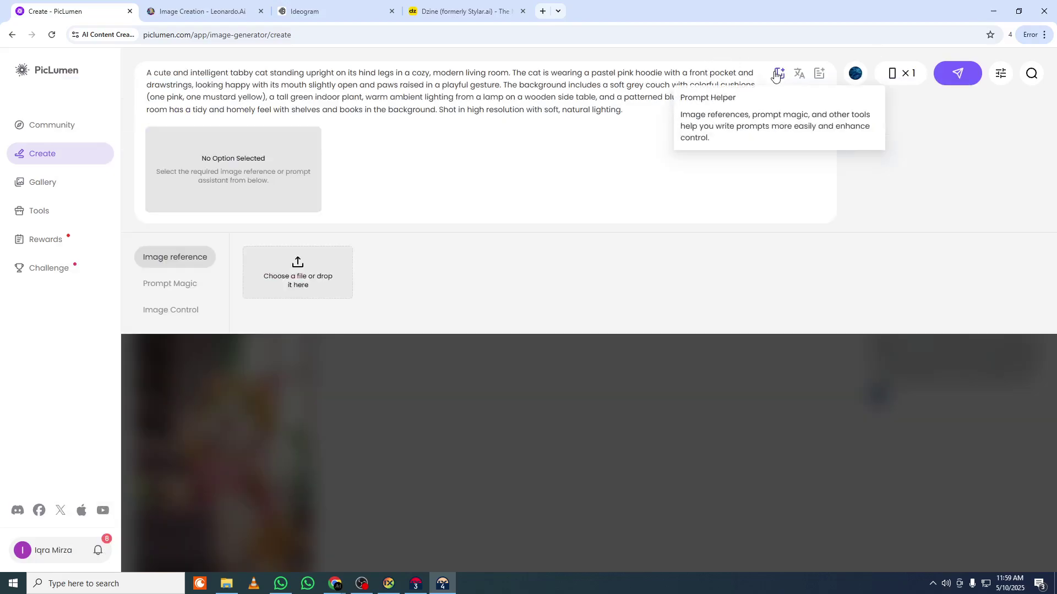
{"action": "left_click", "coordinate": [268, 276]}
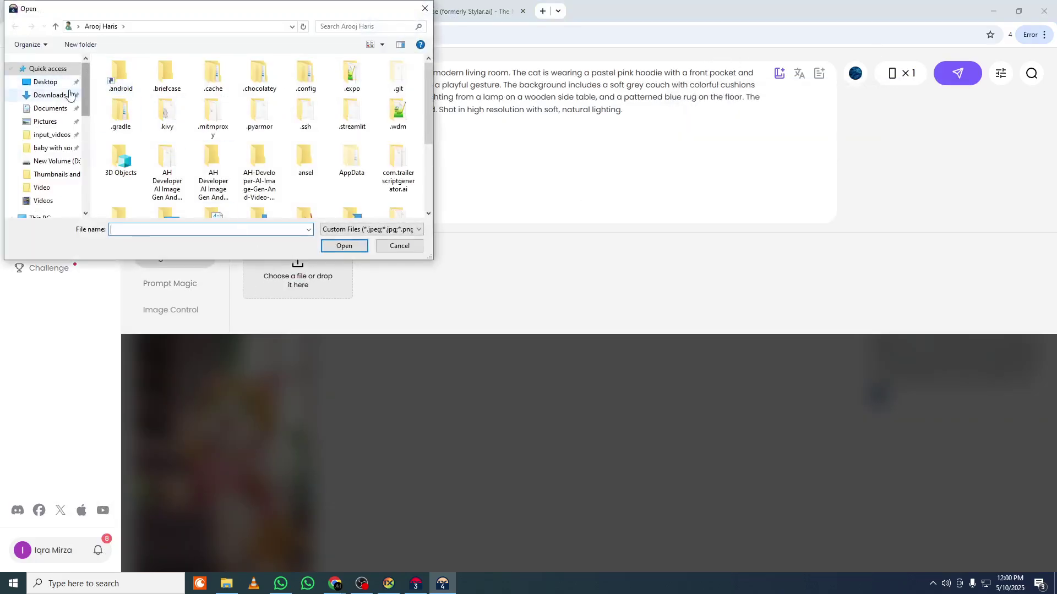
{"action": "left_click", "coordinate": [46, 96]}
{"action": "left_click_drag", "start_coordinate": [428, 73], "coordinate": [432, 108]}
{"action": "double_click", "coordinate": [193, 165]}
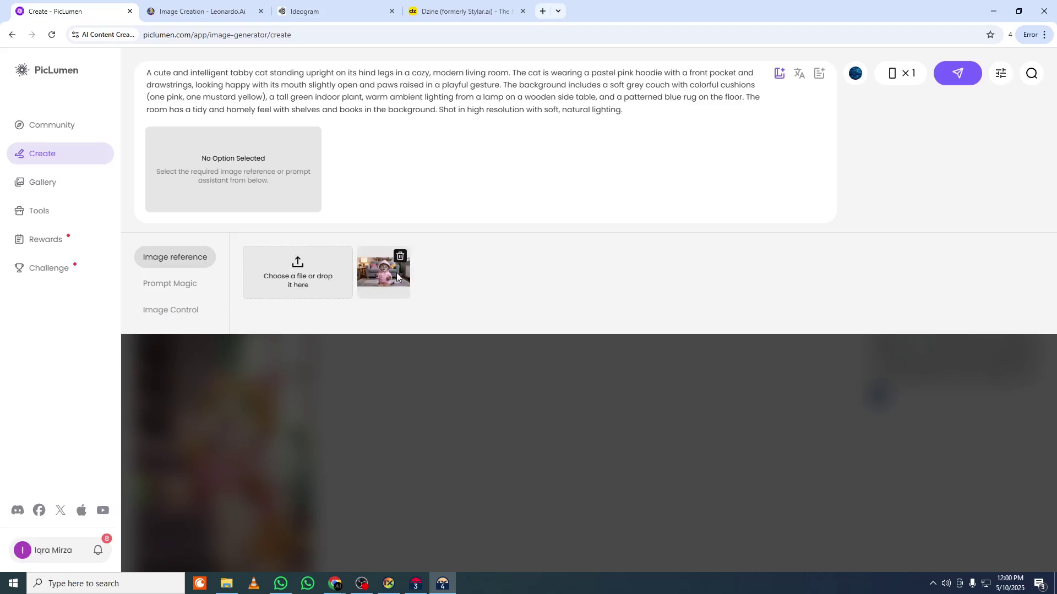
{"action": "left_click", "coordinate": [377, 281]}
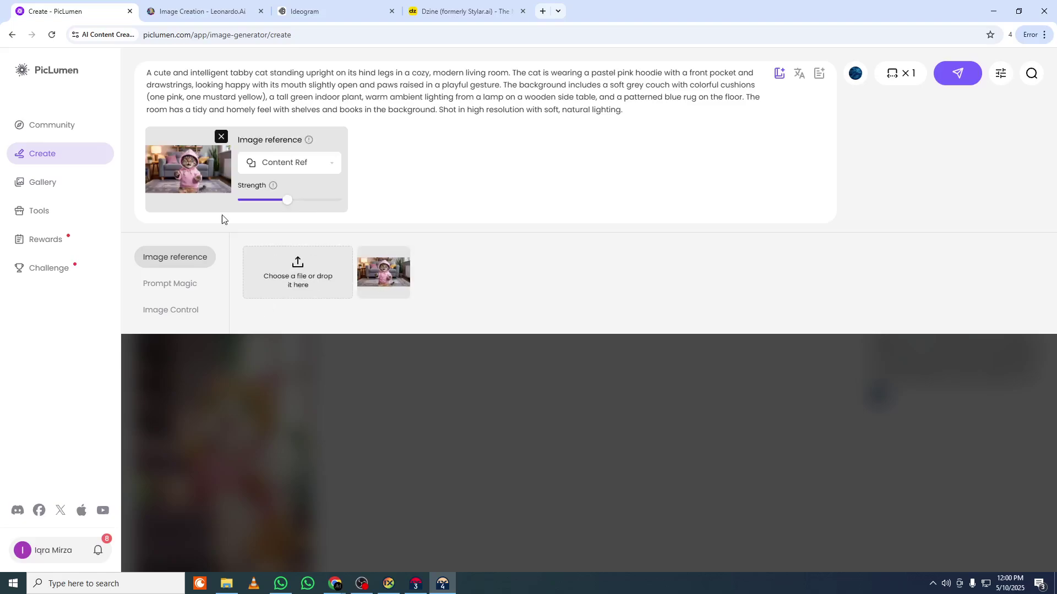
- Try the Character Ref type for the cat reference image with its strength at 0.95 and 0.55
{"action": "left_click", "coordinate": [292, 170]}
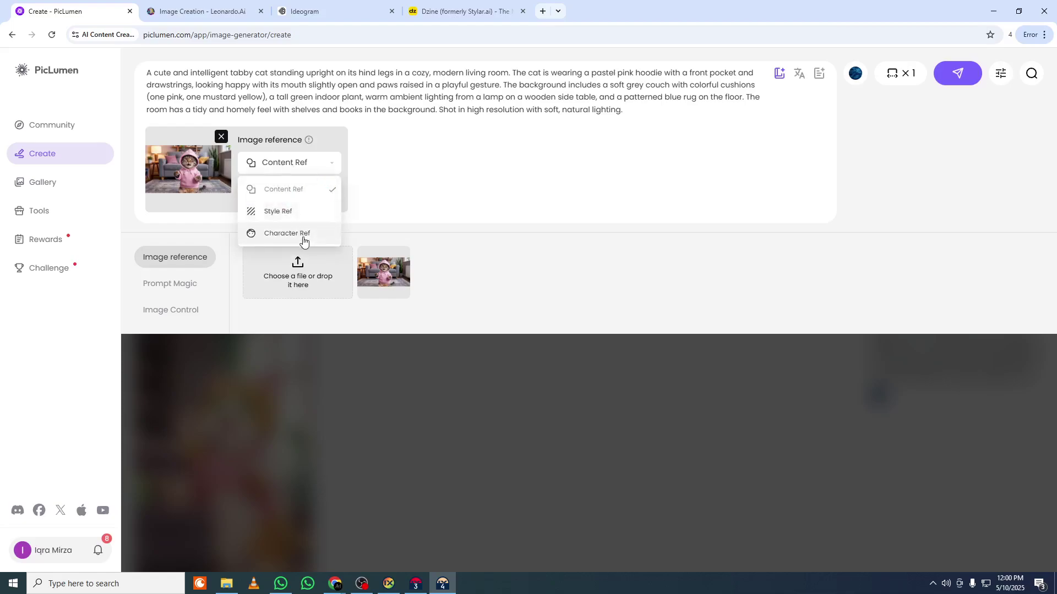
{"action": "left_click", "coordinate": [303, 236]}
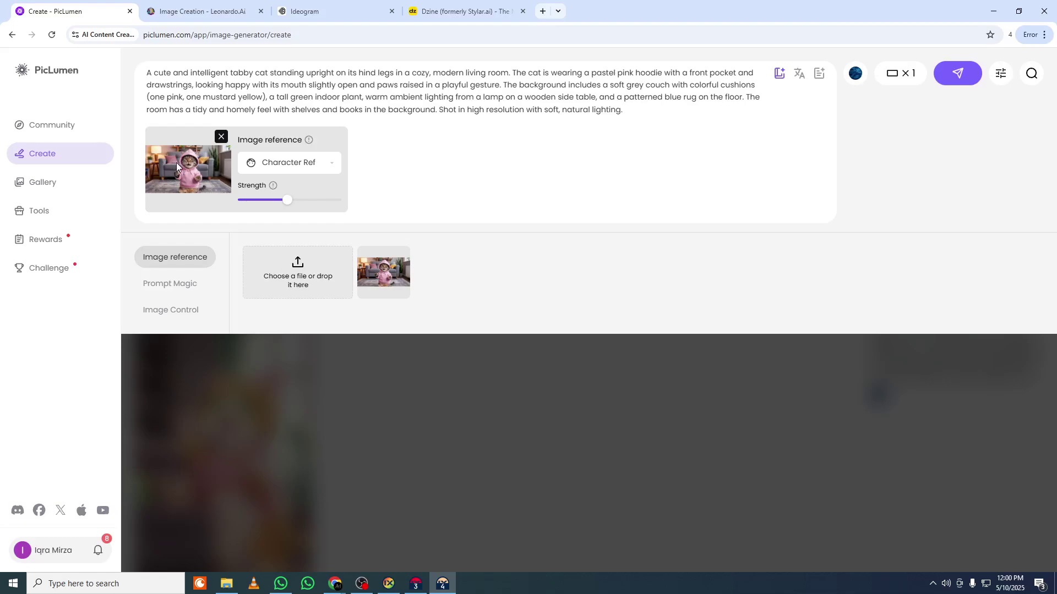
{"action": "left_click", "coordinate": [282, 166]}
{"action": "left_click", "coordinate": [282, 167]}
{"action": "mouse_move", "coordinate": [285, 206]}
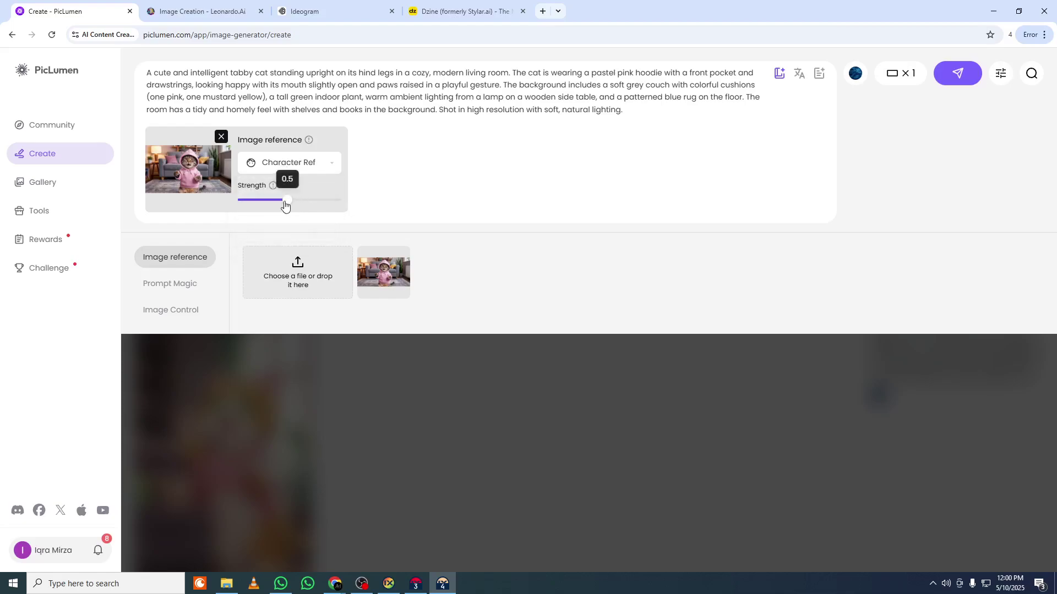
{"action": "left_click_drag", "start_coordinate": [284, 206], "coordinate": [352, 204]}
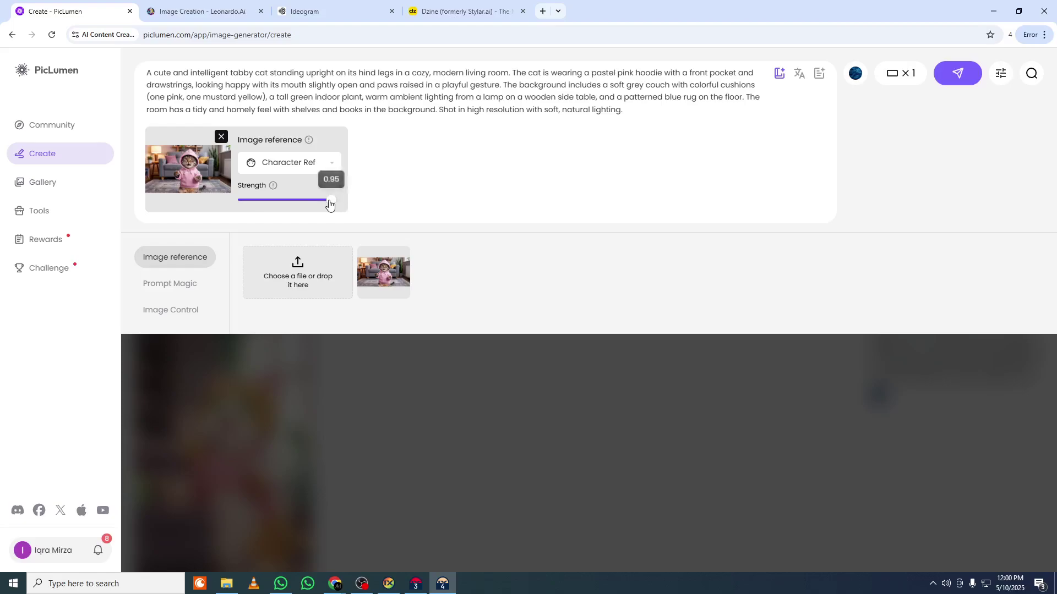
{"action": "left_click_drag", "start_coordinate": [330, 203], "coordinate": [293, 206]}
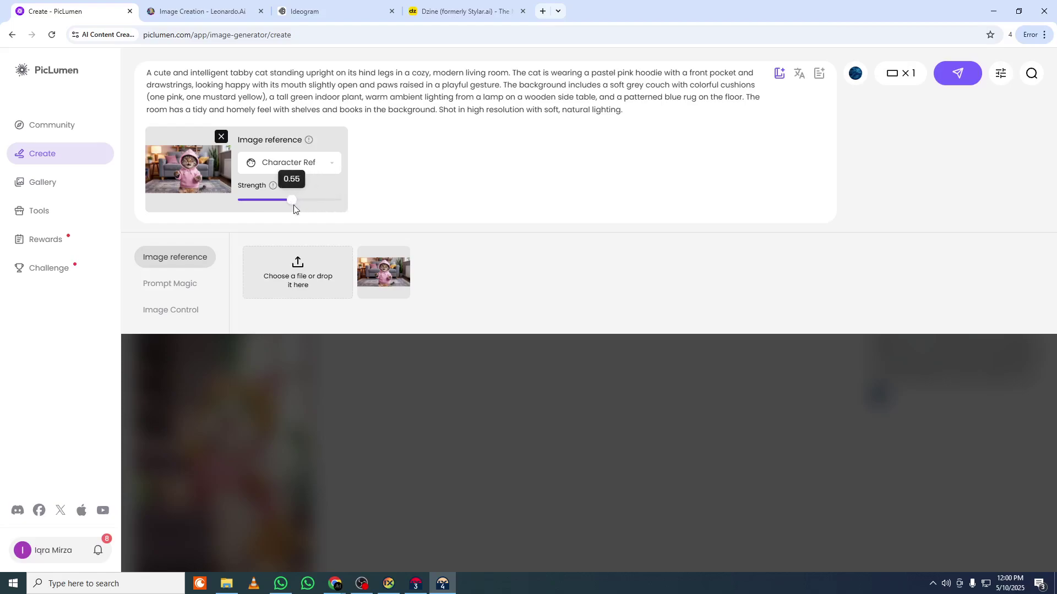
- Set the cat reference image to Content Ref with strength 1 and generate one image
{"action": "left_click", "coordinate": [277, 162]}
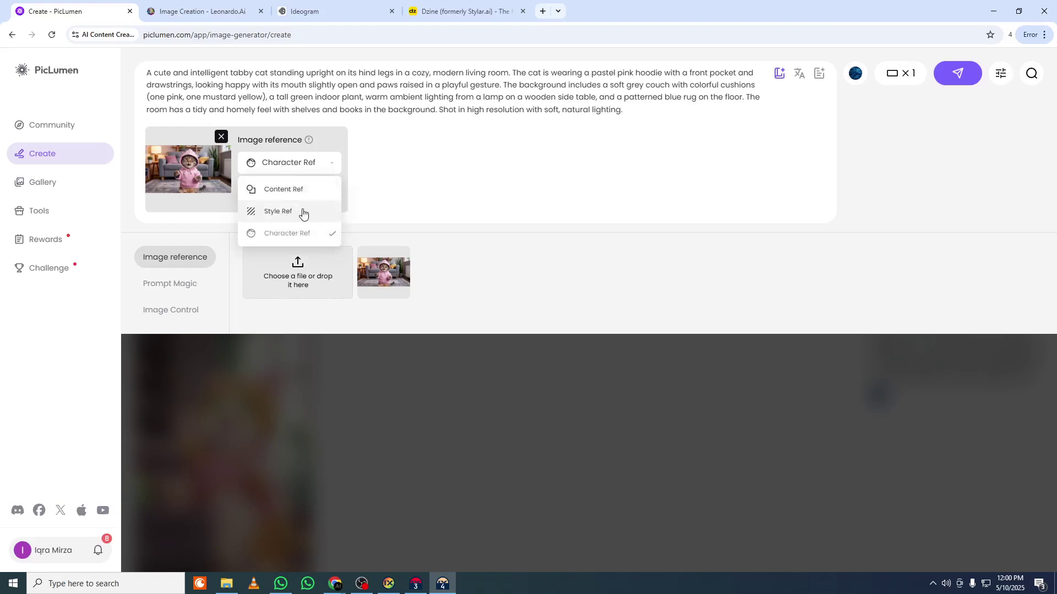
{"action": "left_click", "coordinate": [288, 193]}
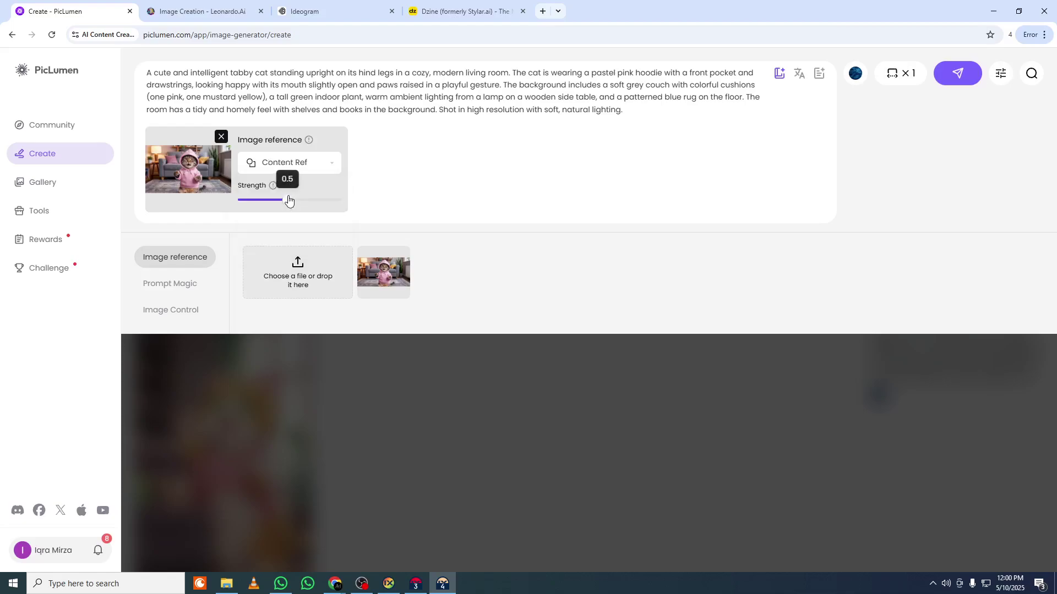
{"action": "left_click_drag", "start_coordinate": [288, 200], "coordinate": [394, 193]}
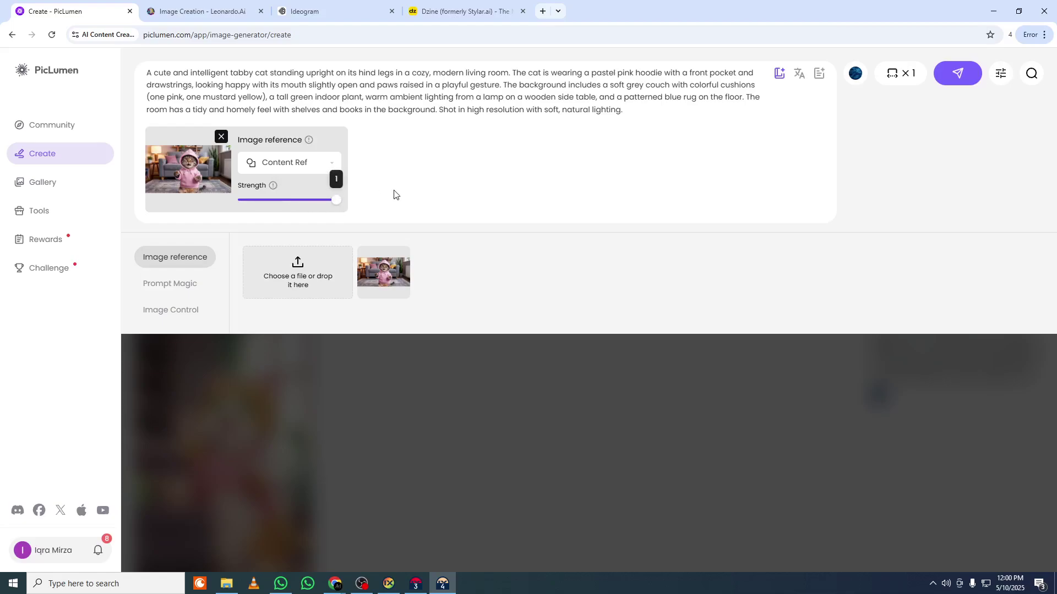
{"action": "left_click", "coordinate": [958, 73]}
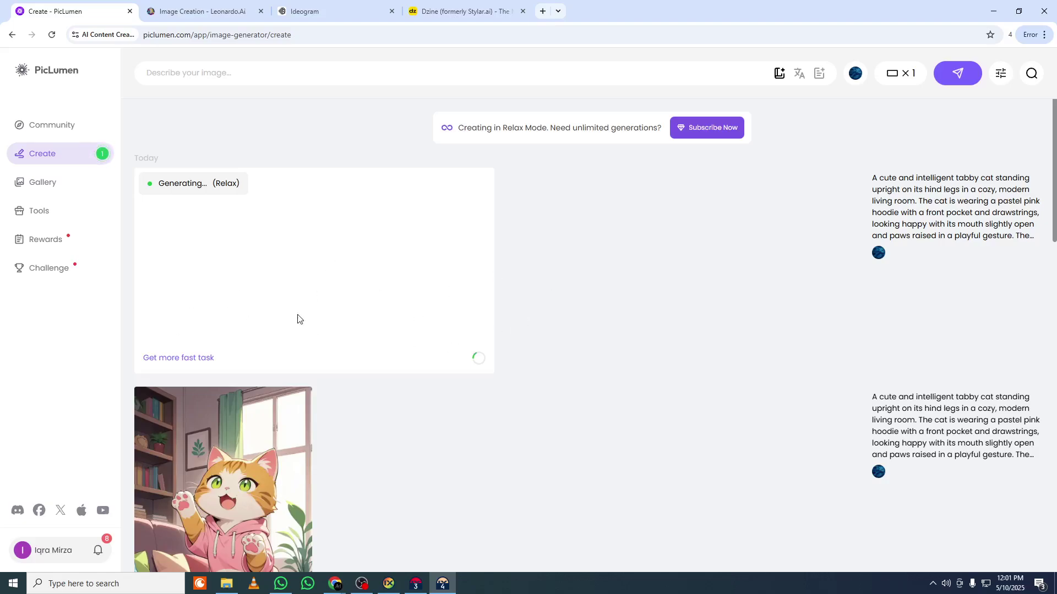
- Review the guidance scale, steps, seed and negative prompt in PicLumen's advanced generation settings
{"action": "left_click", "coordinate": [1000, 74]}
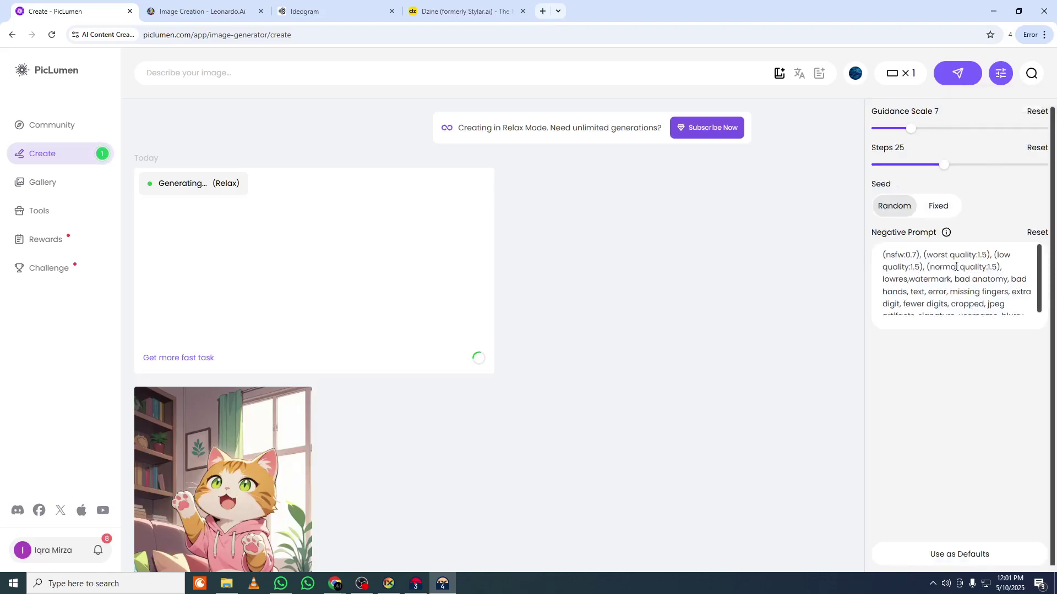
{"action": "scroll", "coordinate": [957, 286], "scroll_direction": "down", "scroll_amount": 1}
{"action": "scroll", "coordinate": [948, 245], "scroll_direction": "up", "scroll_amount": 2}
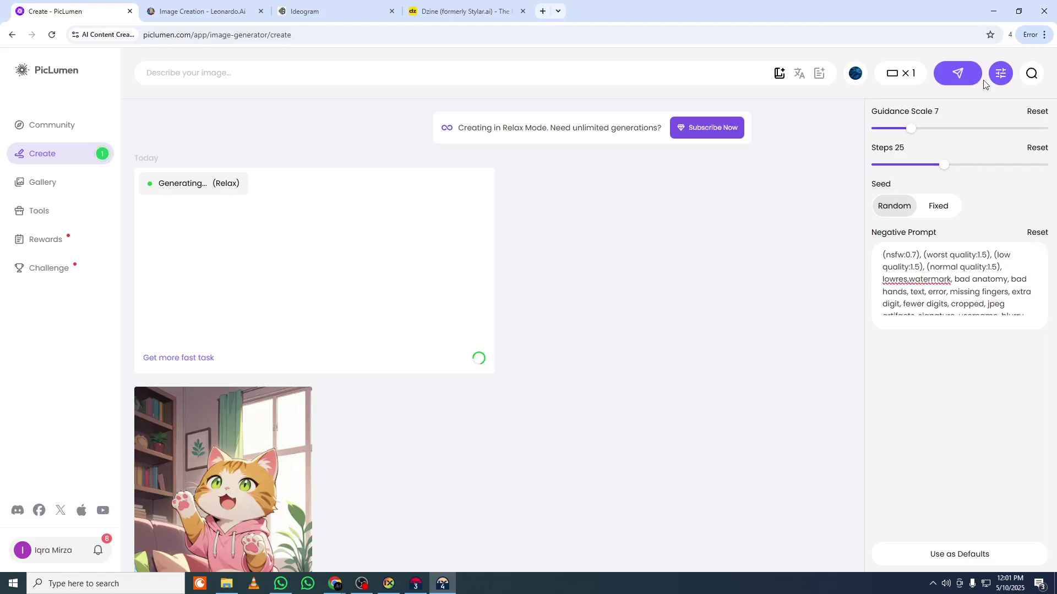
{"action": "left_click", "coordinate": [1000, 73]}
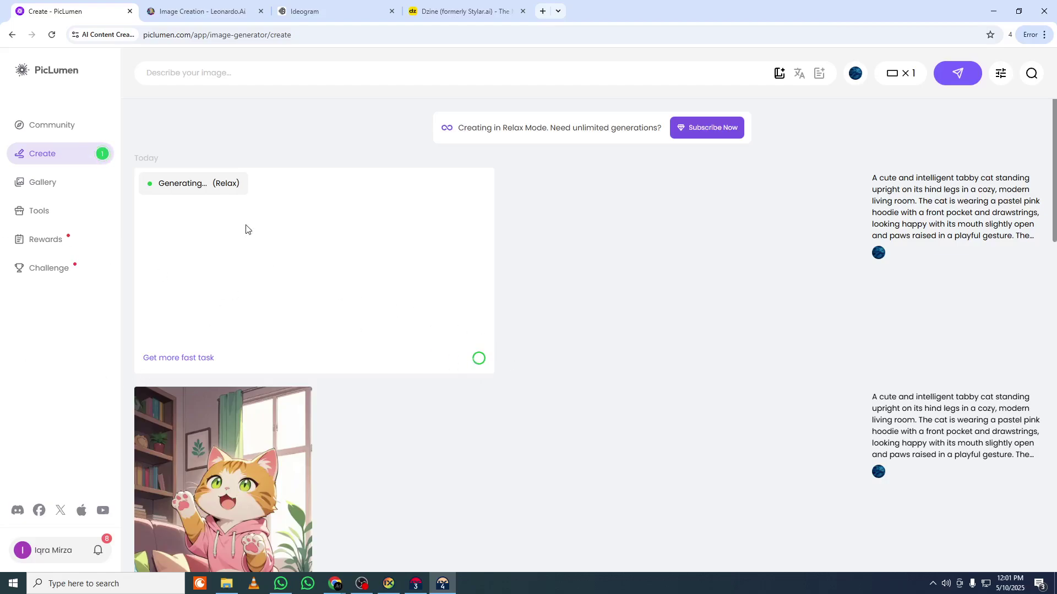
{"action": "left_click", "coordinate": [201, 11]}
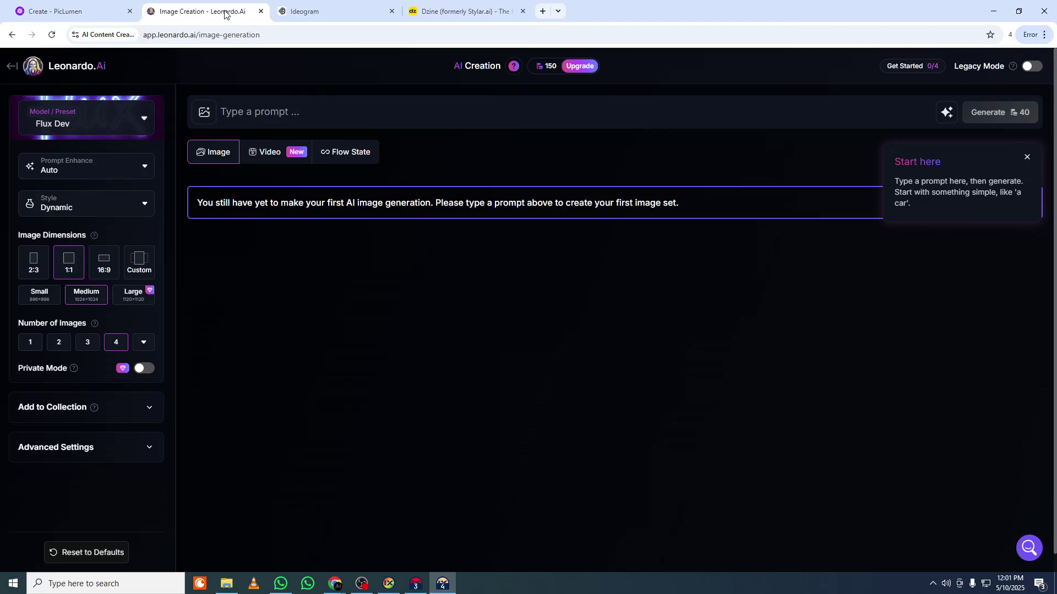
{"action": "left_click", "coordinate": [51, 12]}
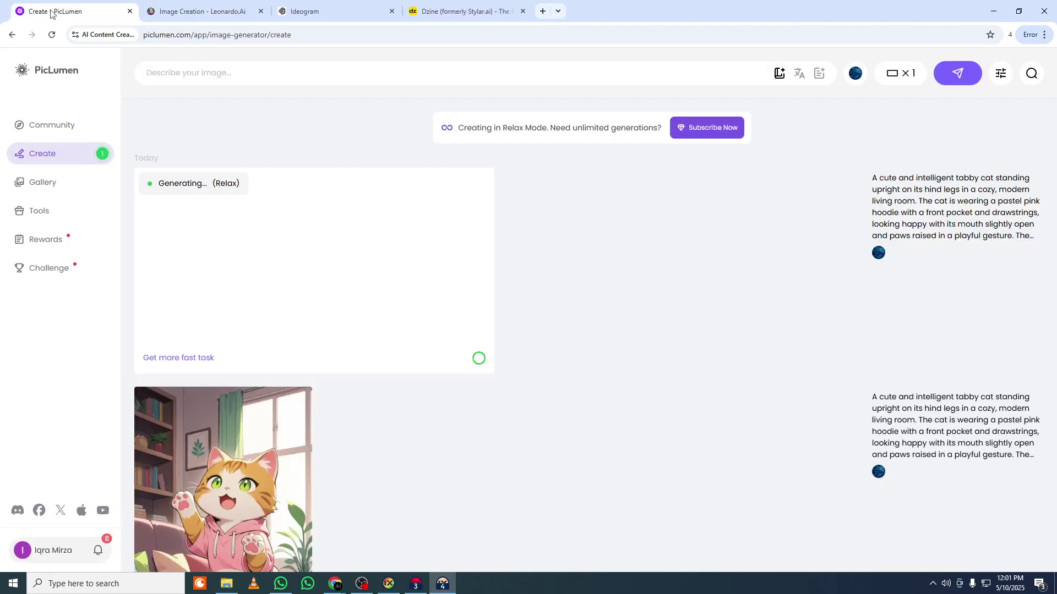
{"action": "left_click", "coordinate": [226, 10]}
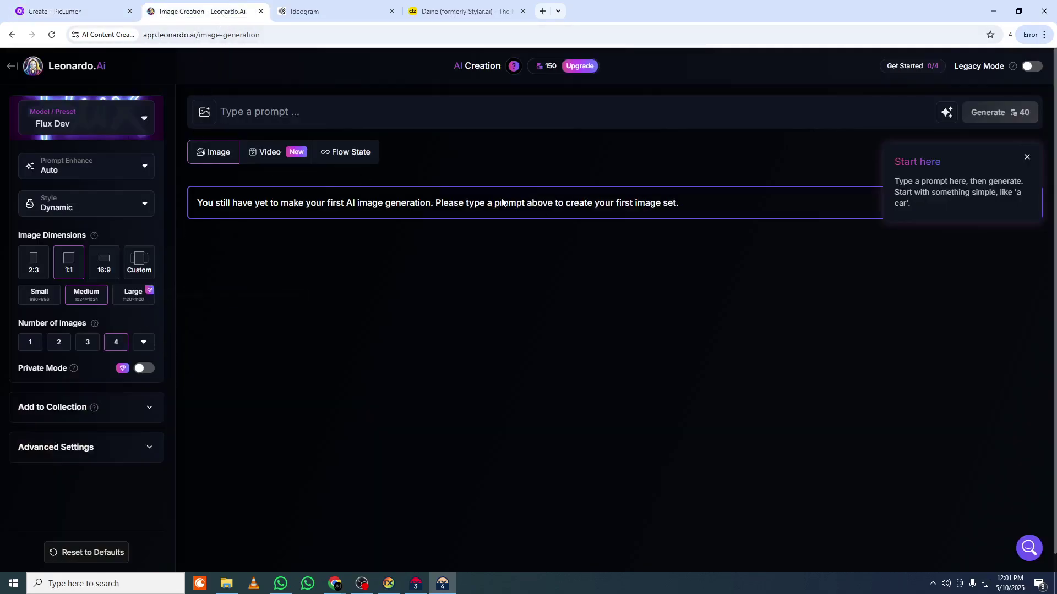
{"action": "left_click", "coordinate": [57, 15]}
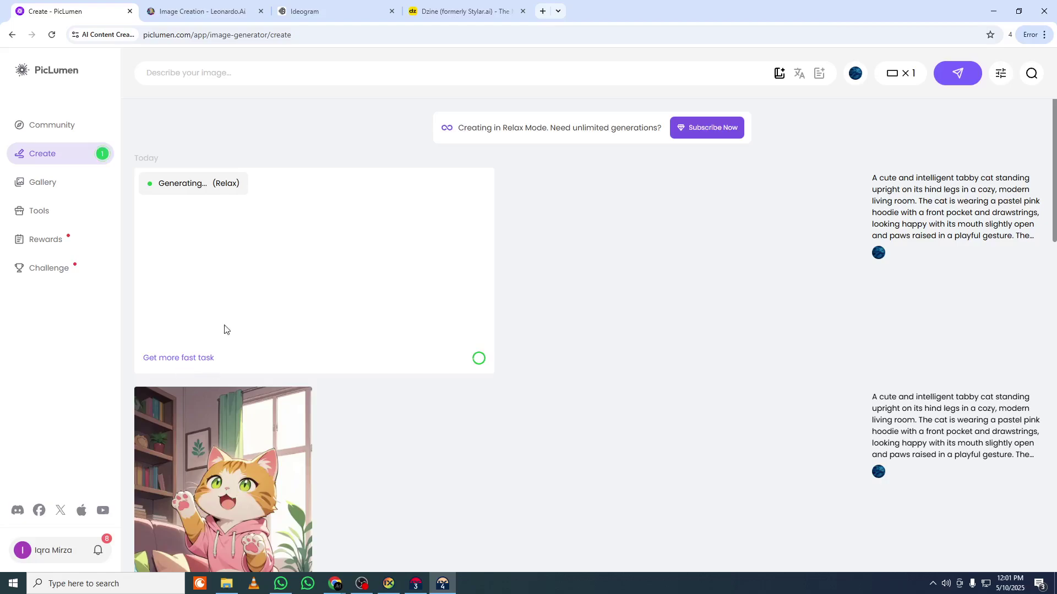
- Switch to Leonardo.Ai, go back to its home page and open the Image creation tool from there
{"action": "left_click", "coordinate": [175, 3]}
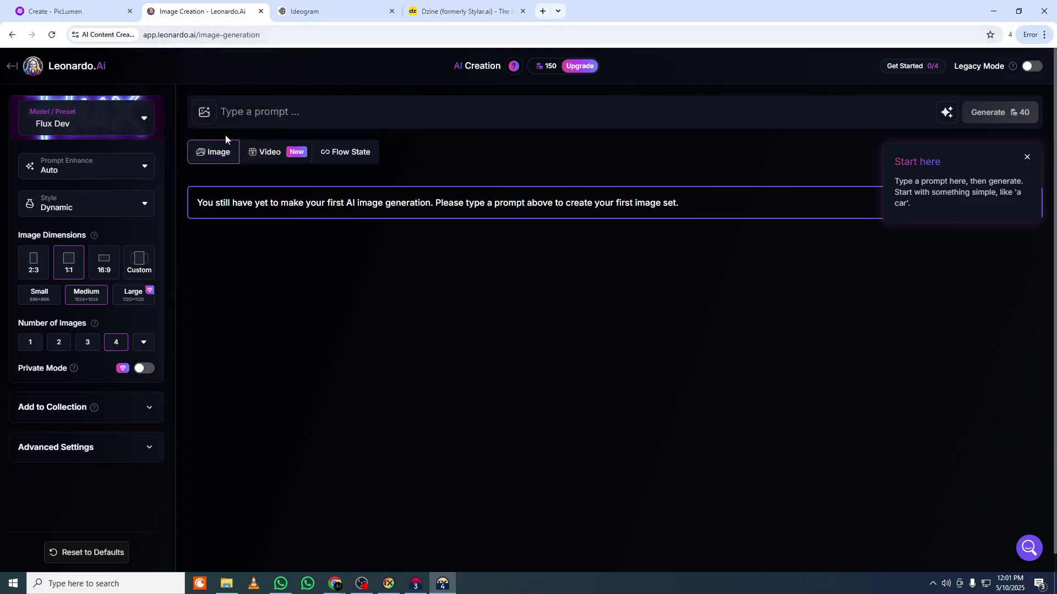
{"action": "left_click", "coordinate": [225, 118]}
{"action": "left_click", "coordinate": [12, 66]}
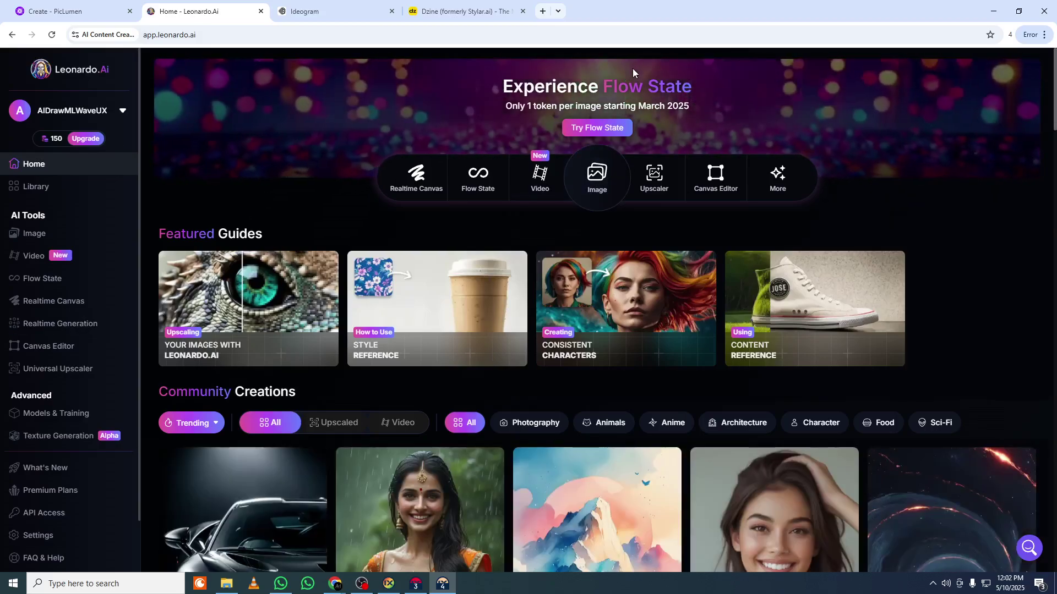
{"action": "left_click", "coordinate": [599, 175]}
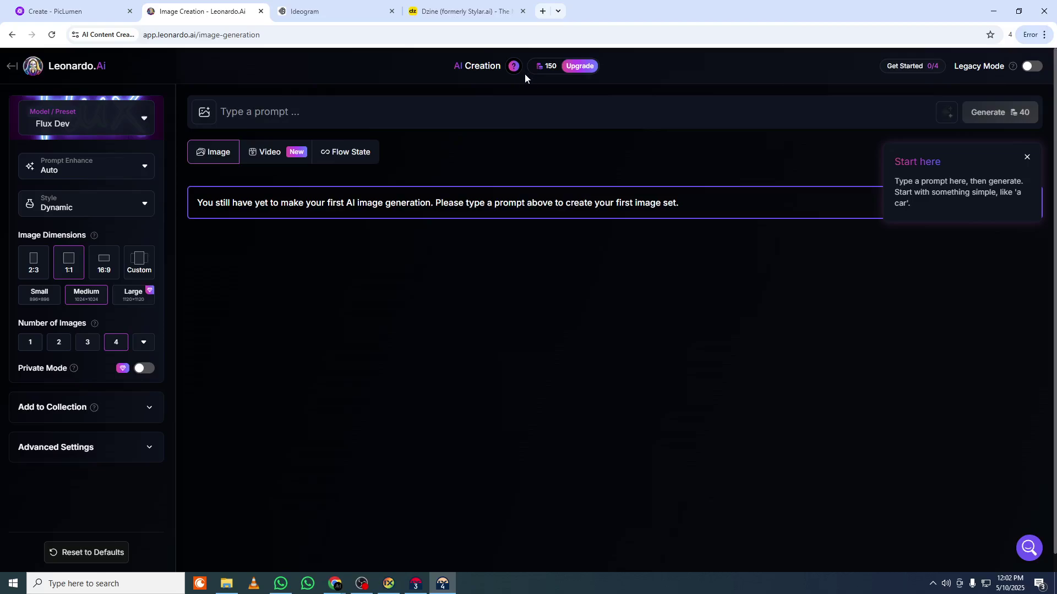
- Open the Video creation tool, dismissing the Motion 2.0 offer, and examine its motion control effects and available video models
{"action": "left_click", "coordinate": [253, 150]}
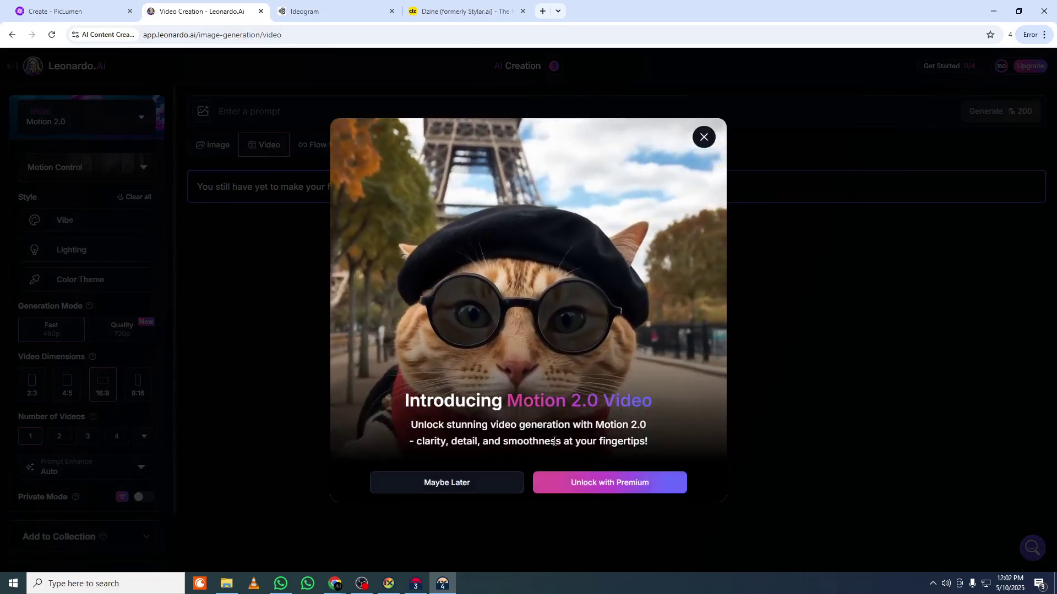
{"action": "left_click", "coordinate": [703, 137]}
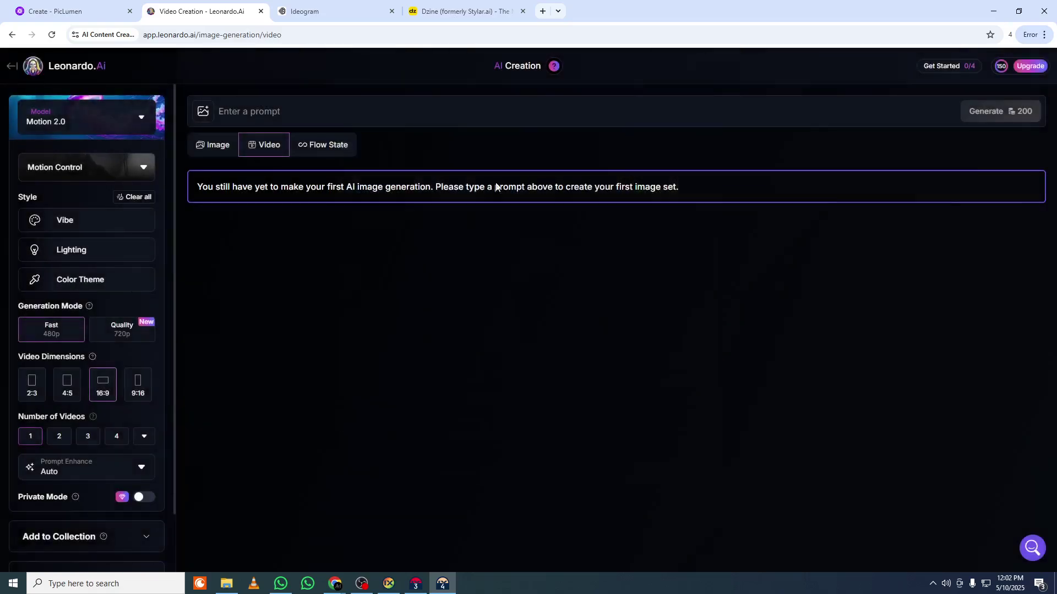
{"action": "left_click", "coordinate": [113, 174]}
{"action": "left_click", "coordinate": [113, 169]}
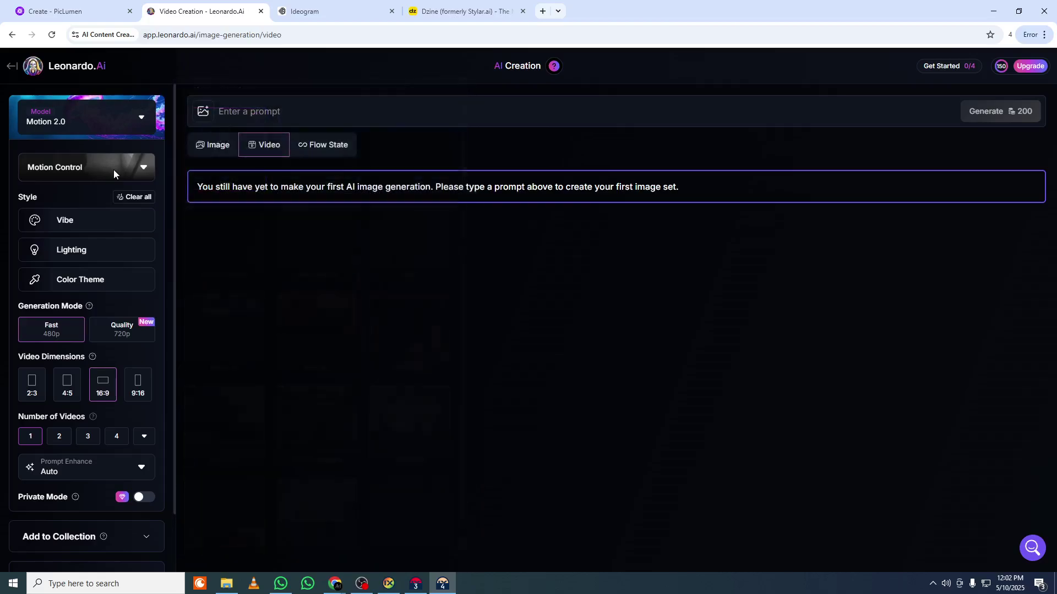
{"action": "left_click", "coordinate": [110, 123]}
{"action": "left_click", "coordinate": [82, 168]}
{"action": "left_click", "coordinate": [83, 171]}
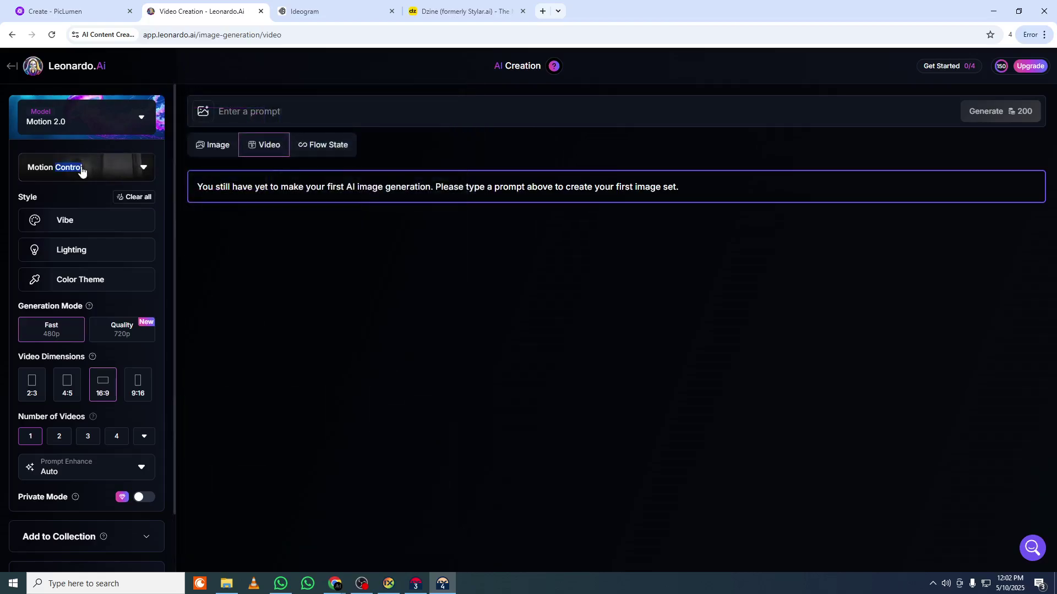
{"action": "left_click", "coordinate": [83, 170]}
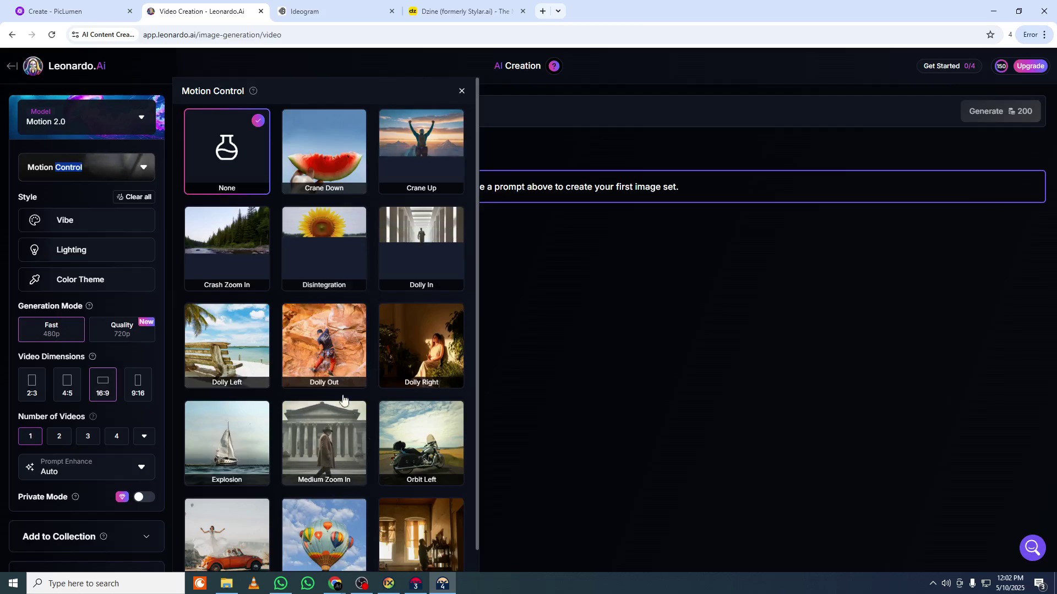
{"action": "left_click", "coordinate": [40, 115]}
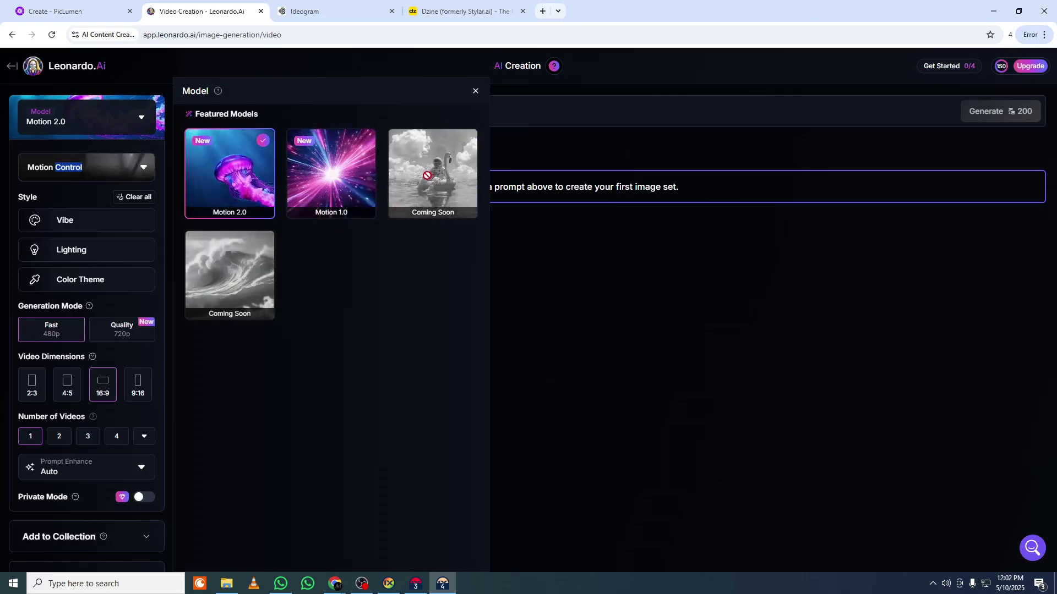
{"action": "left_click", "coordinate": [591, 264]}
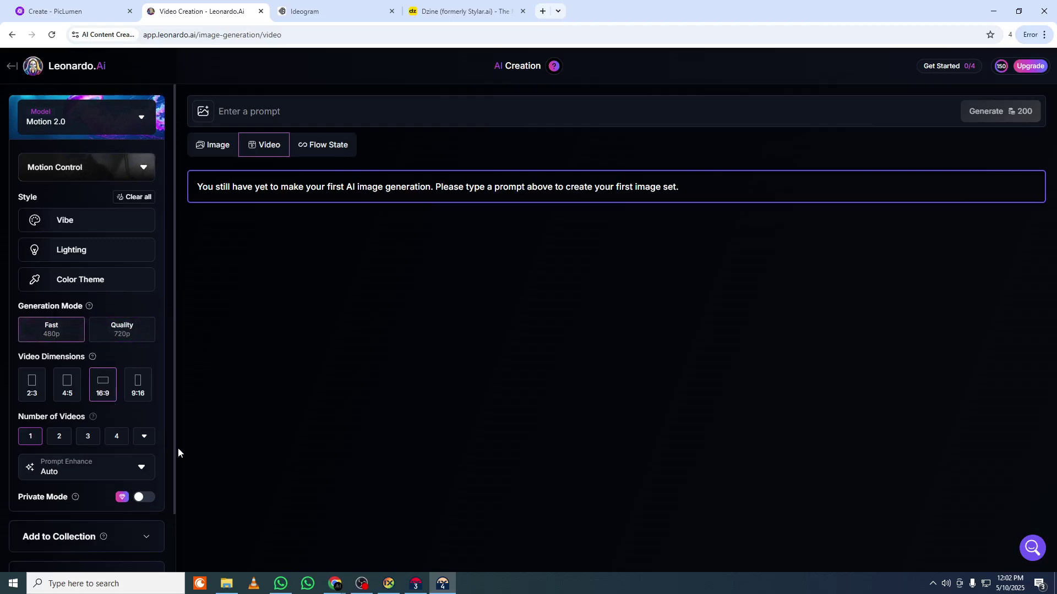
- Set the video dimensions to 9:16 in the Motion 2.0 video settings
{"action": "scroll", "coordinate": [180, 470], "scroll_direction": "down", "scroll_amount": 2}
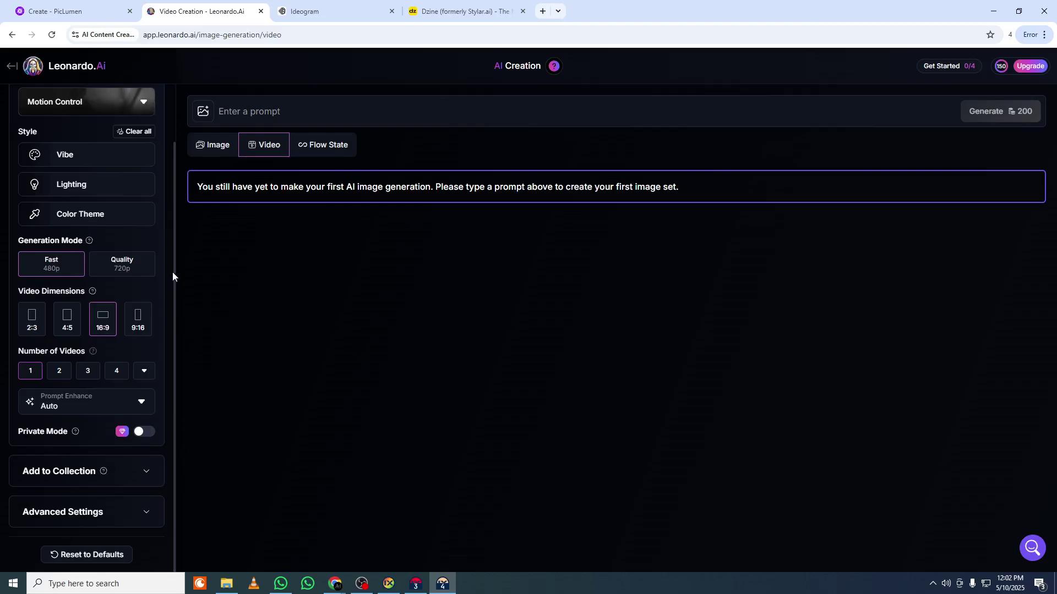
{"action": "left_click_drag", "start_coordinate": [172, 276], "coordinate": [159, 235]}
{"action": "left_click", "coordinate": [137, 318]}
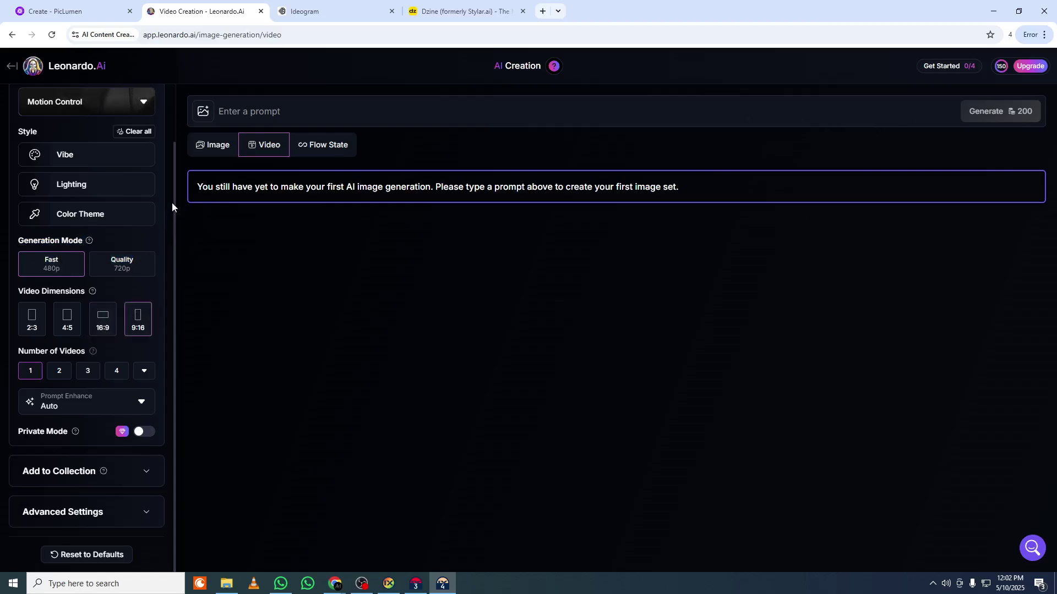
{"action": "left_click_drag", "start_coordinate": [174, 193], "coordinate": [170, 109]}
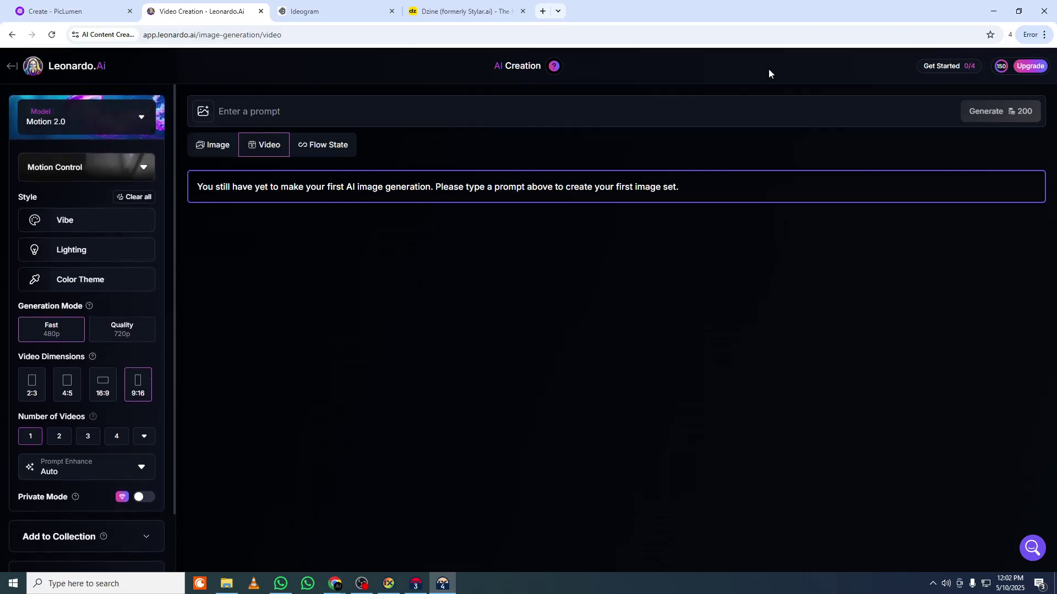
- Return to the Image creation tool through the Leonardo.Ai home page and look over the featured models and presets
{"action": "left_click", "coordinate": [11, 66]}
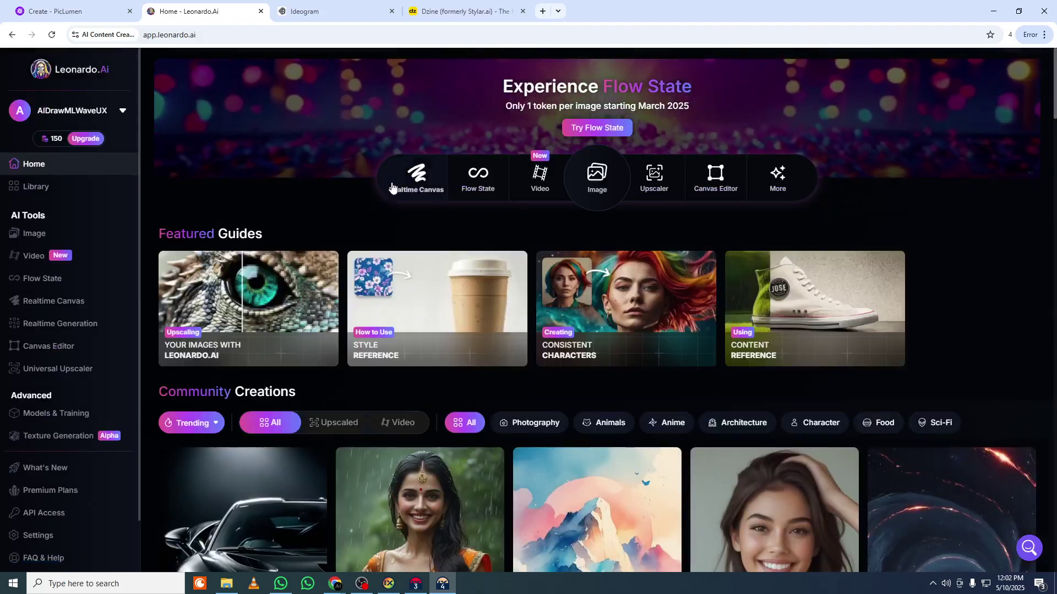
{"action": "left_click", "coordinate": [612, 173]}
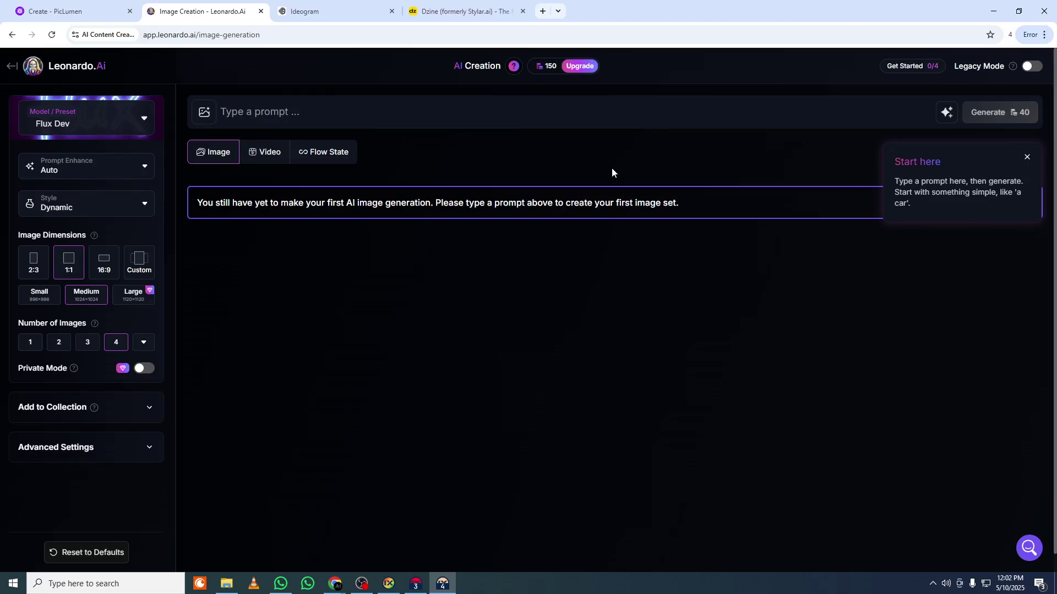
{"action": "left_click", "coordinate": [103, 126]}
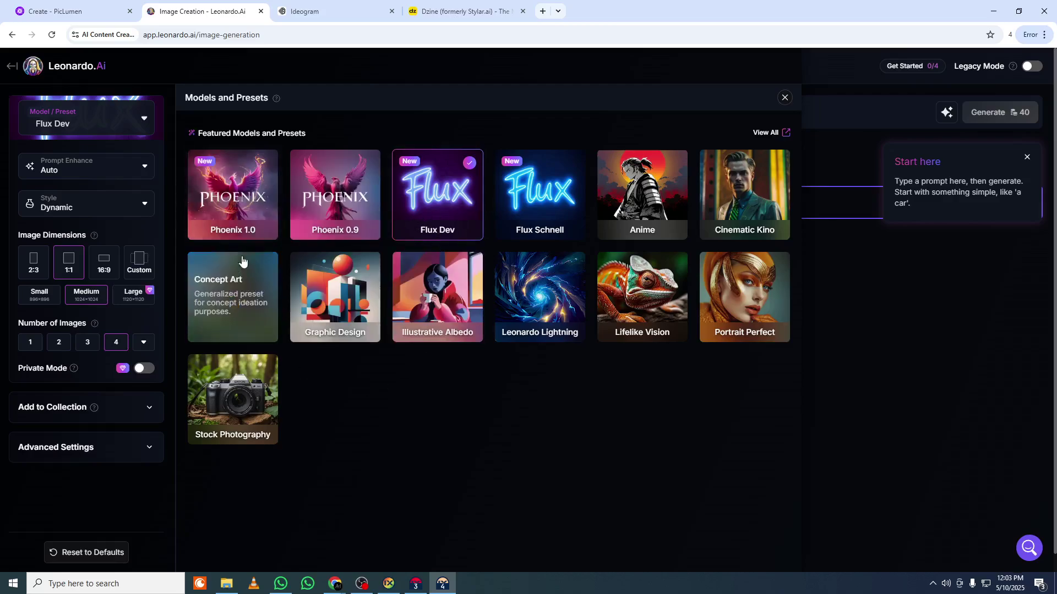
{"action": "left_click", "coordinate": [849, 423]}
- Enter the prompt for a tabby cat standing upright in a pastel pink hoodie in a cozy living room and generate four Flux Dev images
{"action": "left_click", "coordinate": [287, 118]}
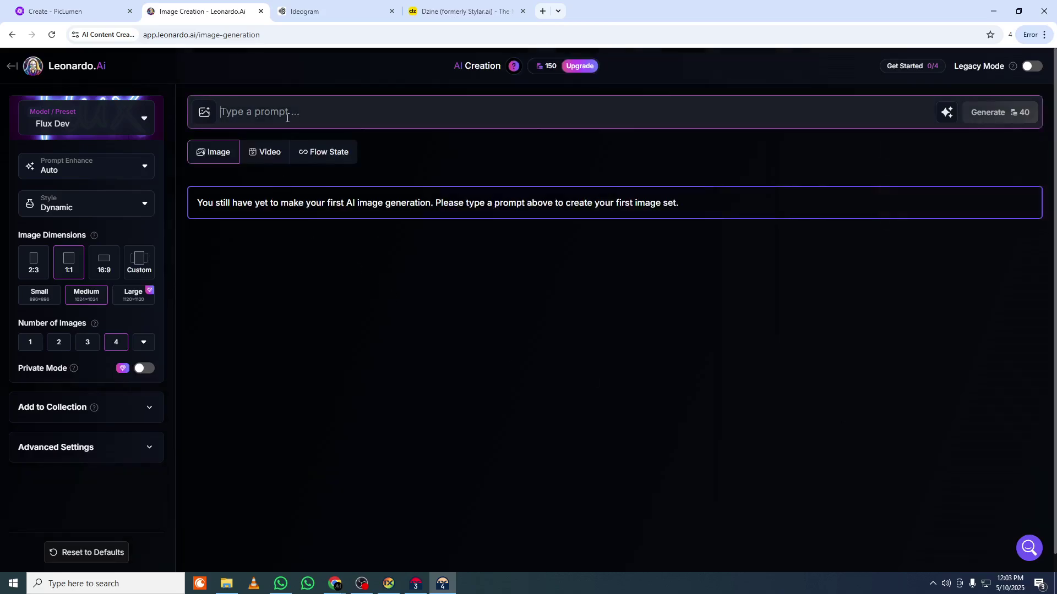
{"action": "type", "text": "A cute and intelligent tabby cat standing upright on its hind legs in a cozy, modern living room. The cat is wearing a pastel pink hoodie with a front pocket and drawstrings, looking happy with its mouth slightly open and paws raised in a playful gesture. The background includes a soft grey couch with colorful cushions (one pink, one mustard yellow), a tall green indoor plant, warm ambient lighting from a lamp on a wooden side table, and a patterned blue rug on the floor. The room has a tidy and homely feel with shelves and books in the background. Shot in high resolution with soft, natural lighting."}
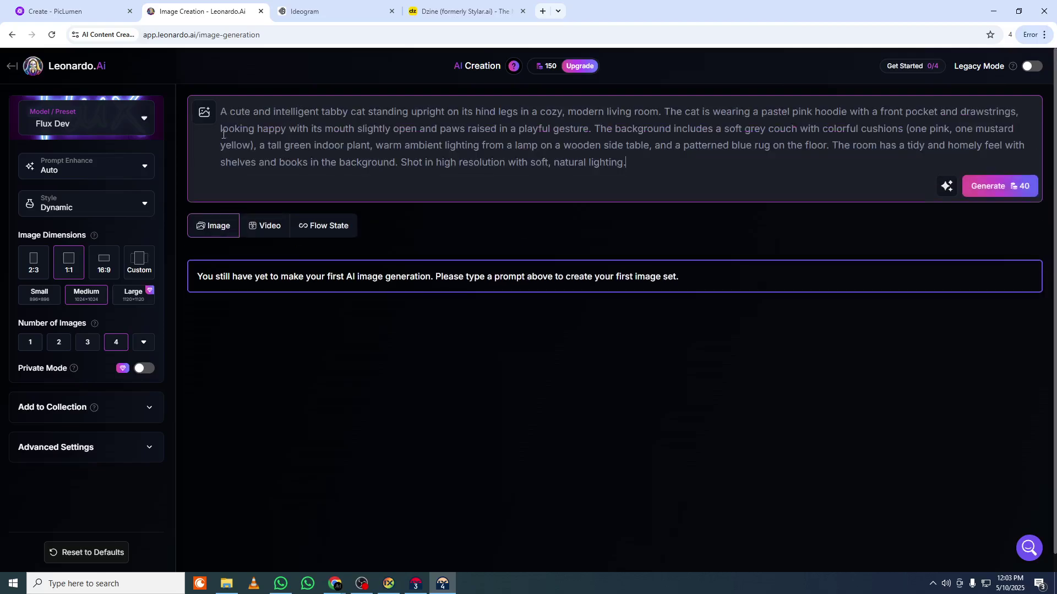
{"action": "left_click", "coordinate": [204, 112]}
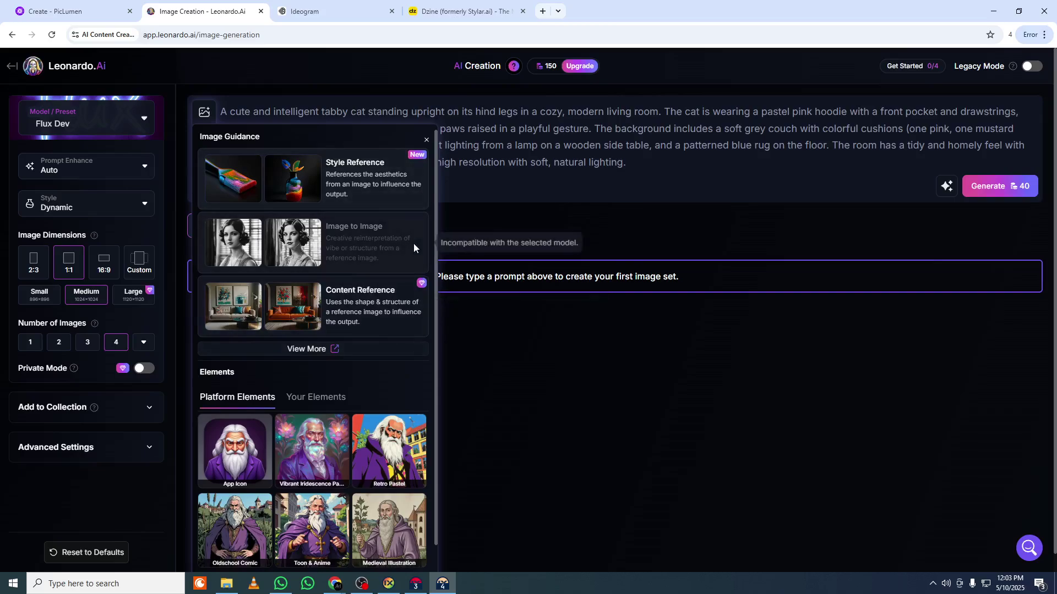
{"action": "left_click", "coordinate": [497, 178]}
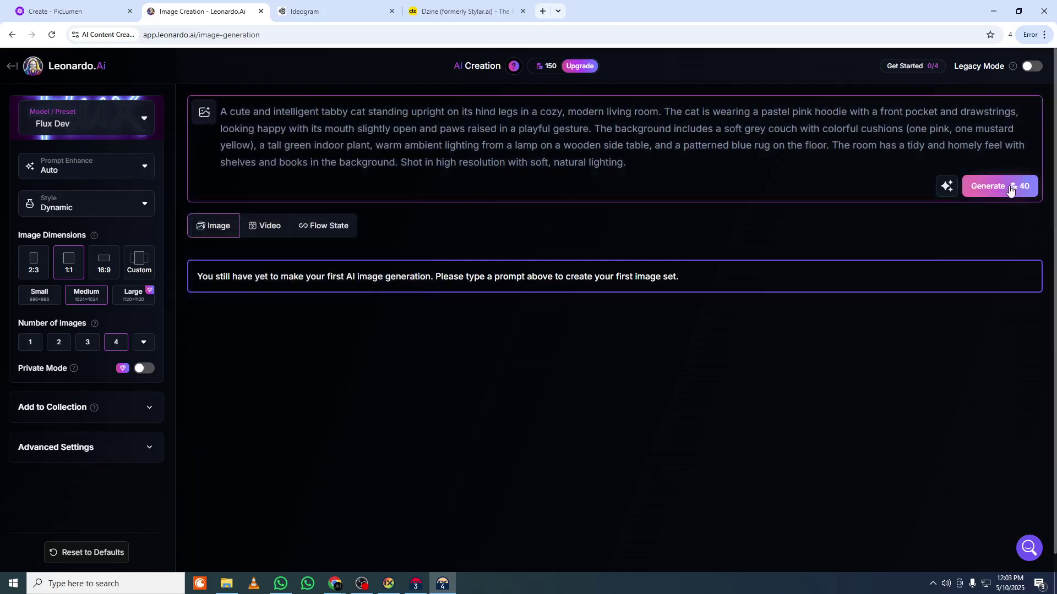
{"action": "left_click", "coordinate": [1009, 189]}
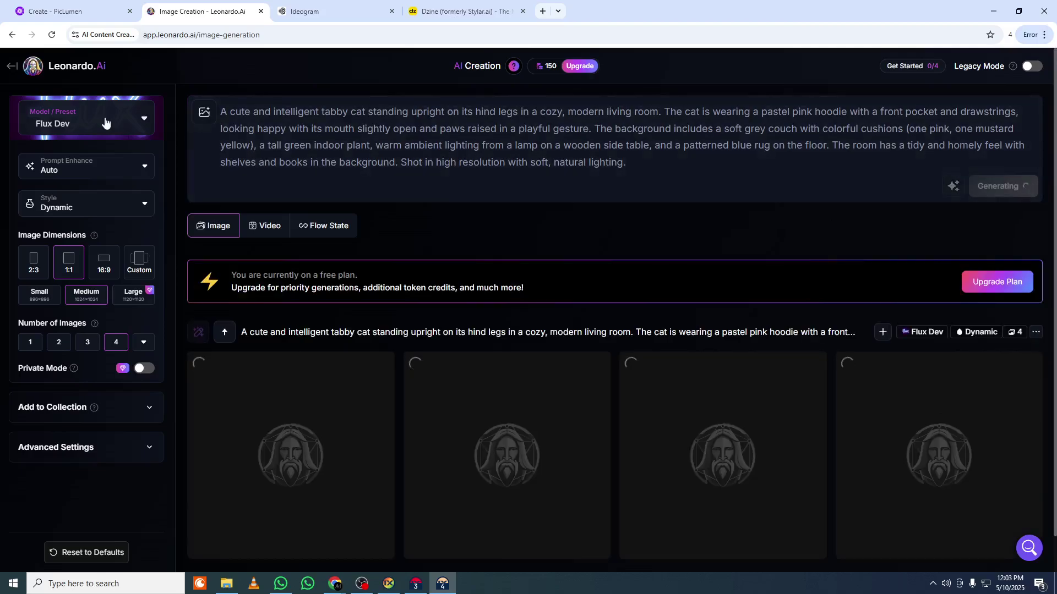
- Switch the model to Flux Schnell and generate four images from the same cat prompt
{"action": "left_click", "coordinate": [105, 118]}
{"action": "left_click", "coordinate": [539, 192]}
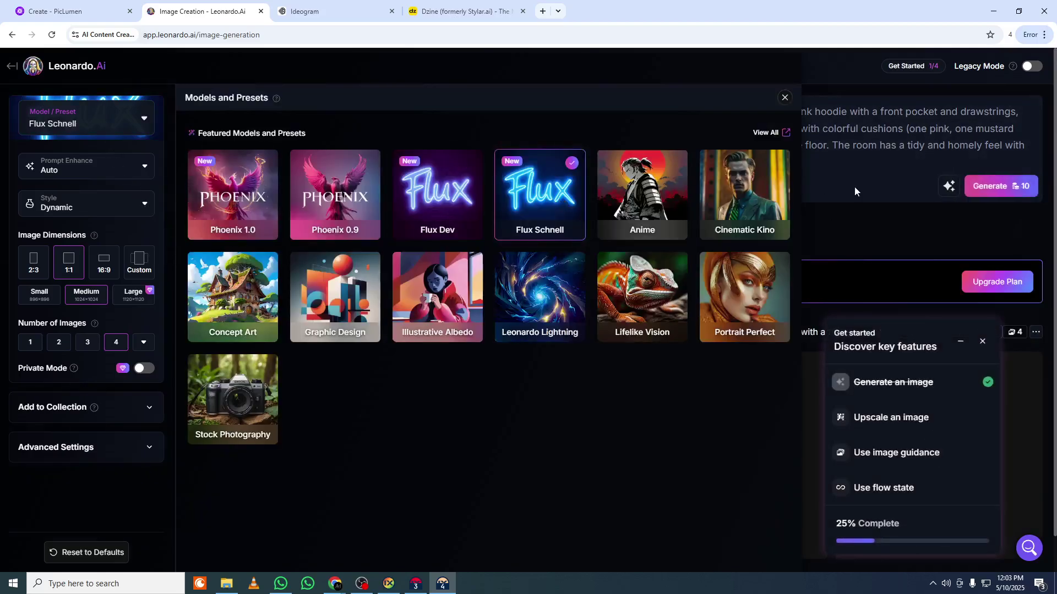
{"action": "left_click", "coordinate": [1011, 186]}
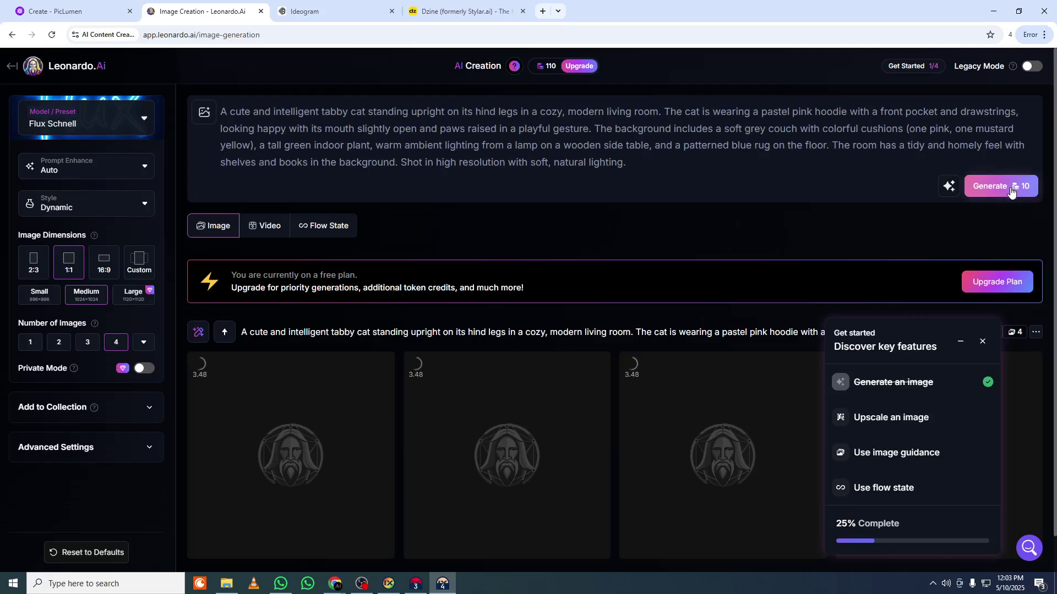
{"action": "left_click", "coordinate": [1010, 187]}
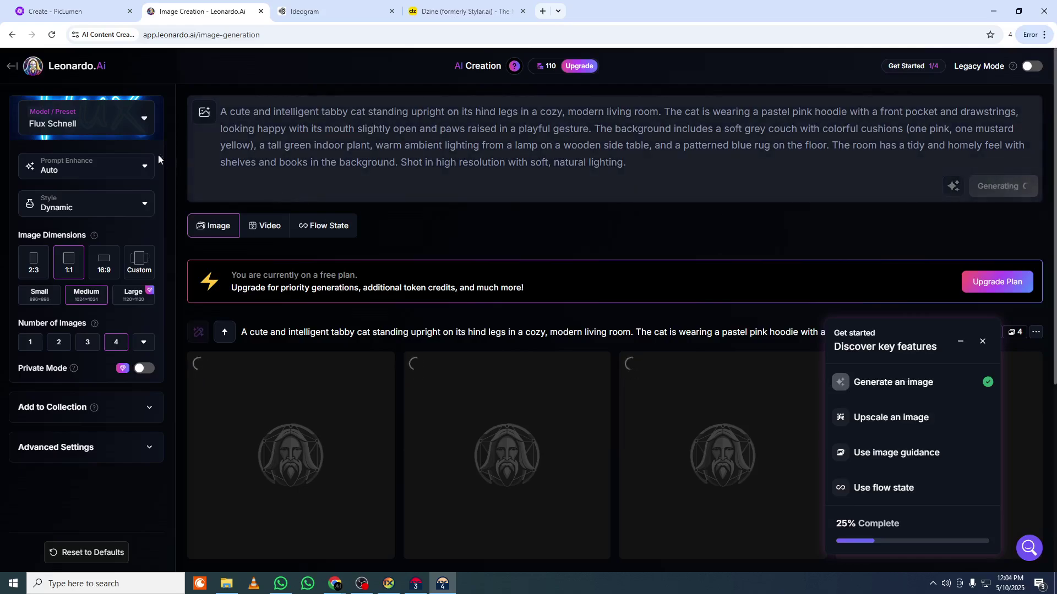
- Choose the Phoenix 1.0 model and generate another set of four images from the cat prompt
{"action": "left_click", "coordinate": [81, 116]}
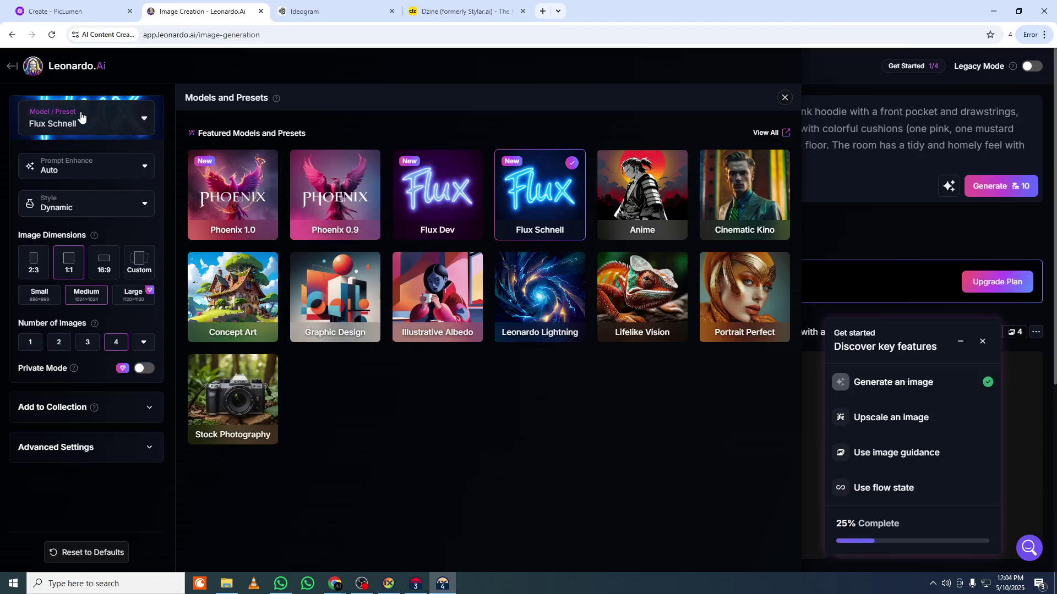
{"action": "left_click", "coordinate": [246, 185]}
{"action": "left_click", "coordinate": [991, 186]}
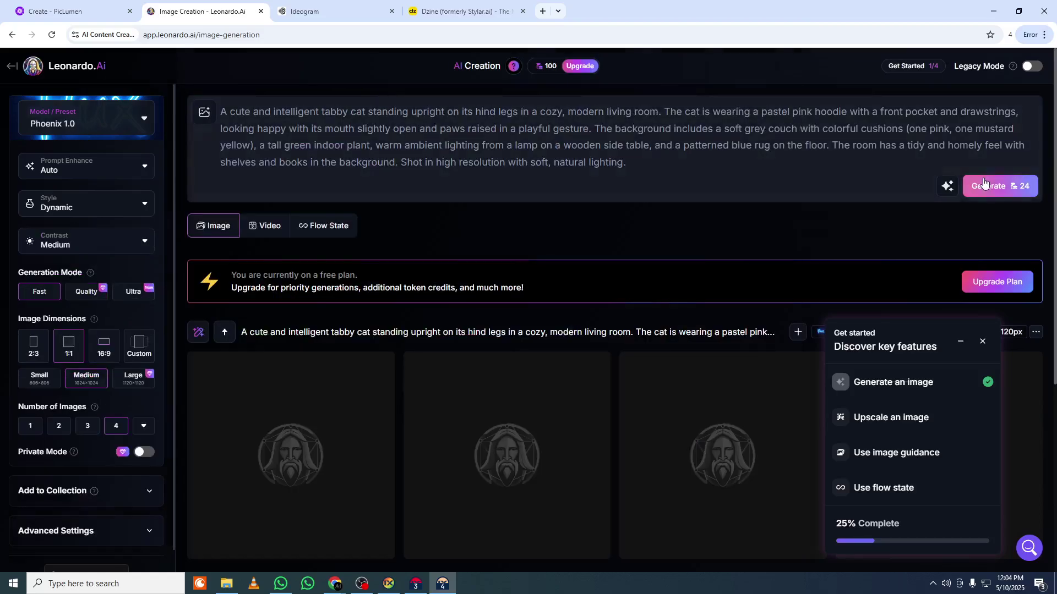
{"action": "left_click", "coordinate": [996, 186]}
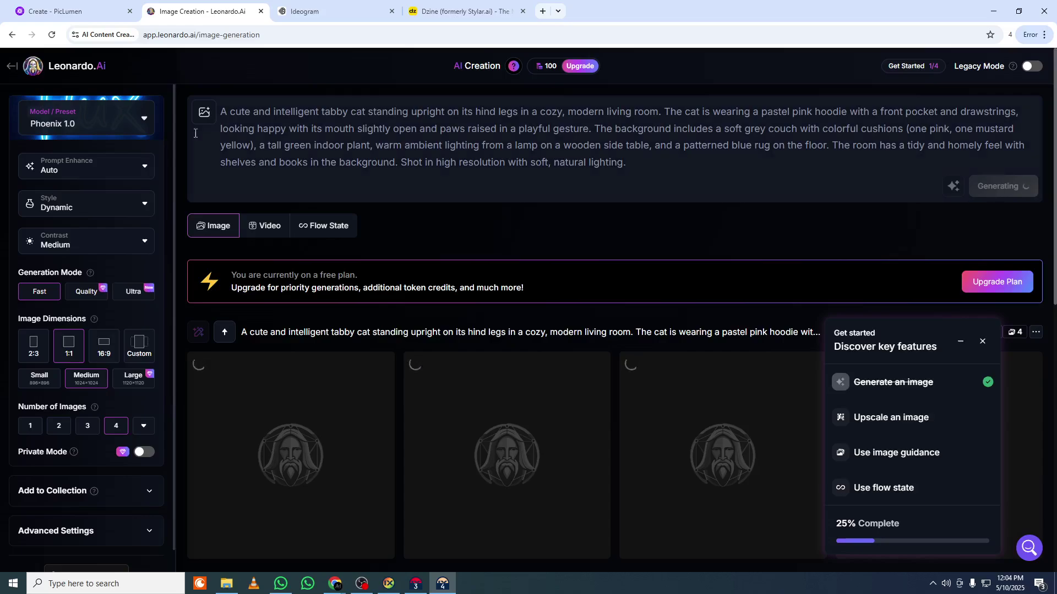
- Select the Cinematic Kino preset and generate four more images from the cat prompt
{"action": "left_click", "coordinate": [61, 101]}
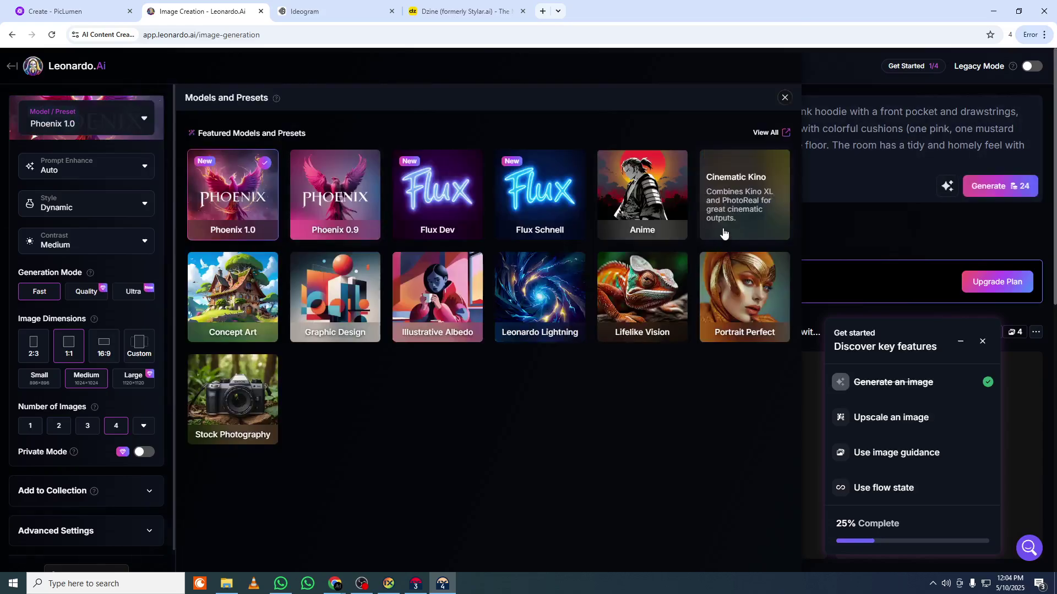
{"action": "left_click", "coordinate": [744, 190]}
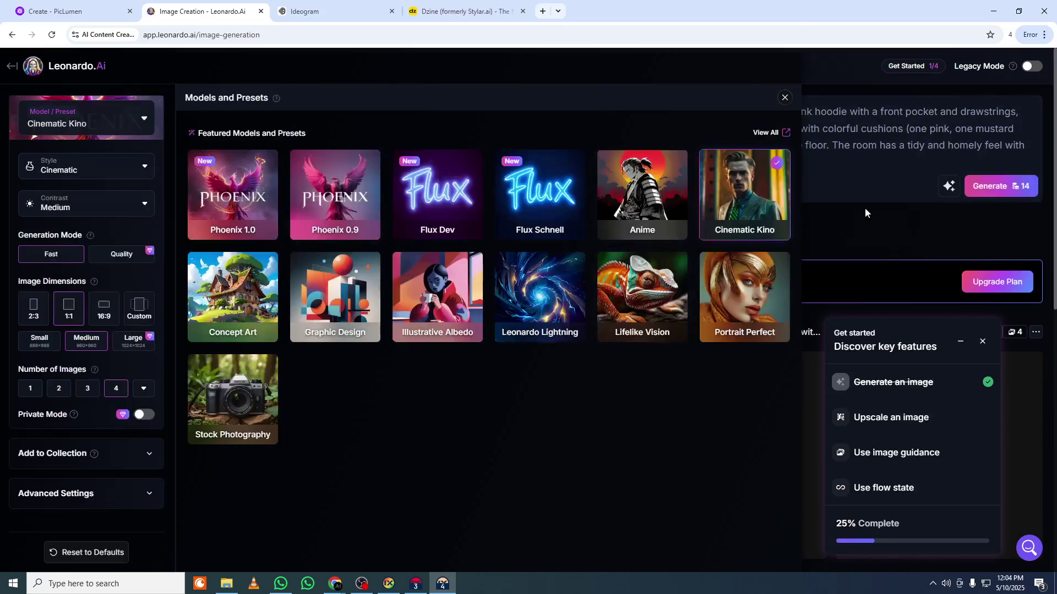
{"action": "left_click", "coordinate": [938, 190]}
{"action": "left_click", "coordinate": [1009, 190]}
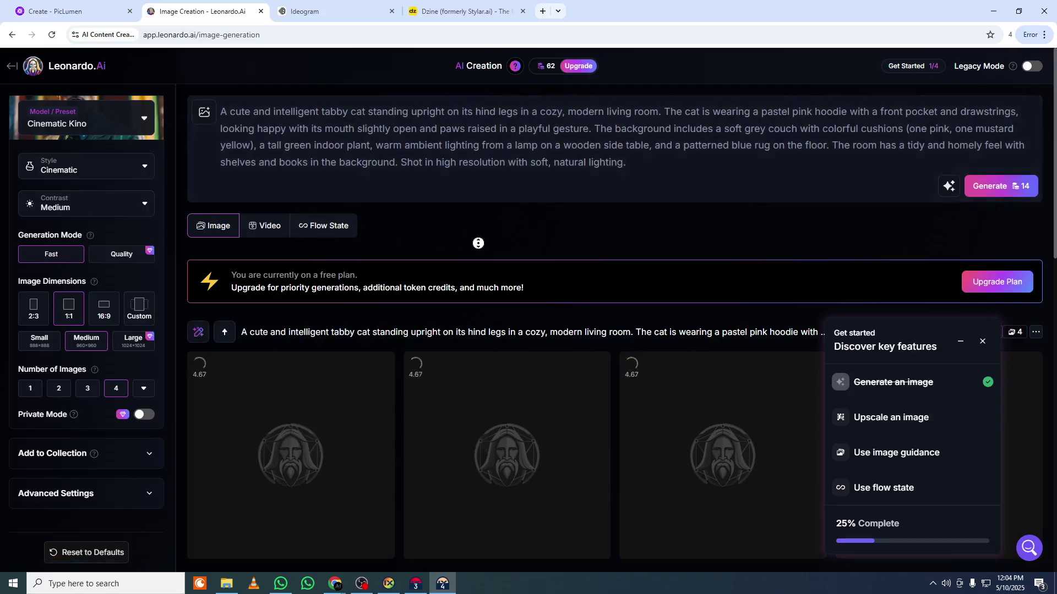
- Close the getting-started checklist and its reopening hint that cover the generated images
{"action": "scroll", "coordinate": [473, 248], "scroll_direction": "down", "scroll_amount": 1}
{"action": "scroll", "coordinate": [470, 279], "scroll_direction": "down", "scroll_amount": 3}
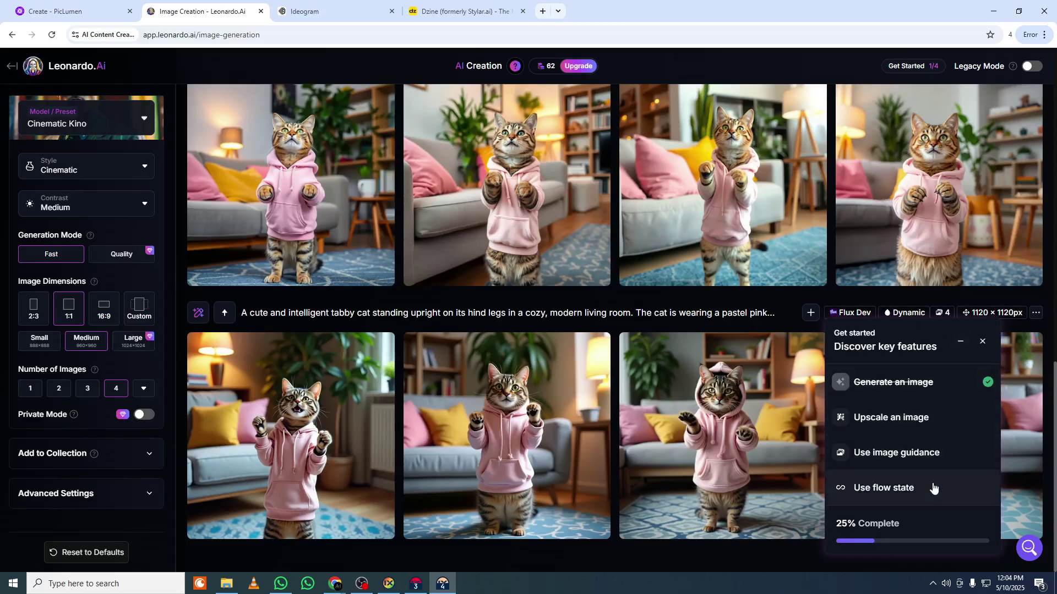
{"action": "left_click", "coordinate": [982, 341]}
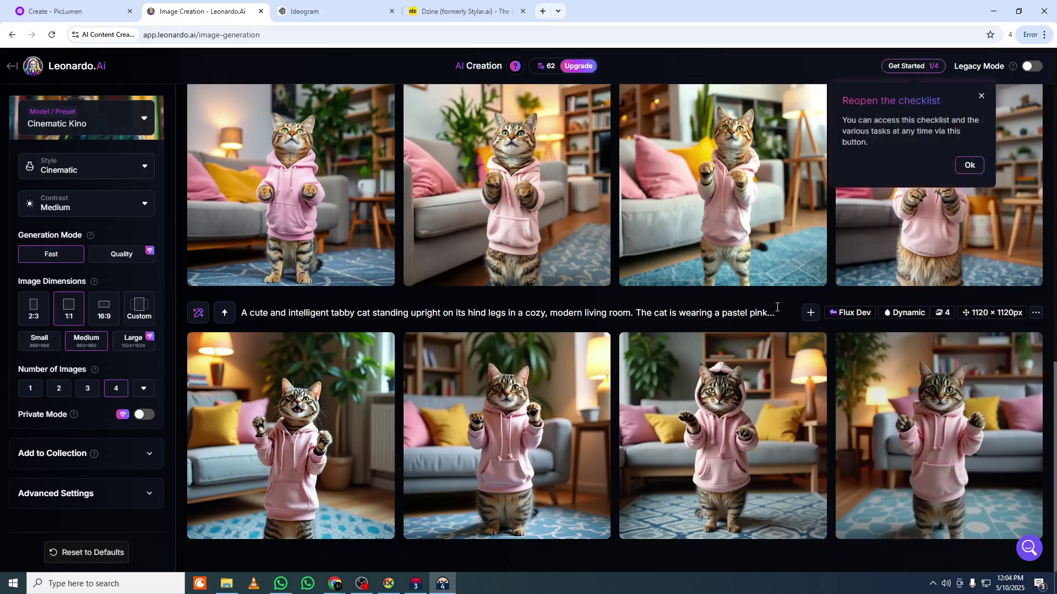
{"action": "left_click", "coordinate": [982, 97]}
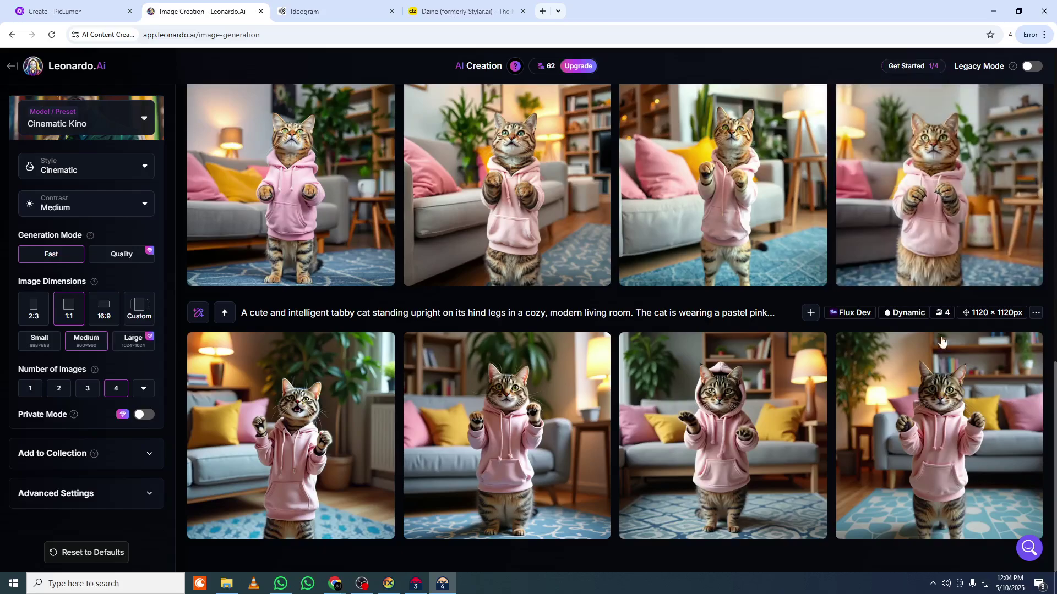
- Compare the cat images generated with Flux Dev, Flux Schnell, Phoenix 1.0 and Cinematic Kino
{"action": "triple_click", "coordinate": [854, 314]}
{"action": "left_click", "coordinate": [855, 315]}
{"action": "scroll", "coordinate": [631, 314], "scroll_direction": "up", "scroll_amount": 3}
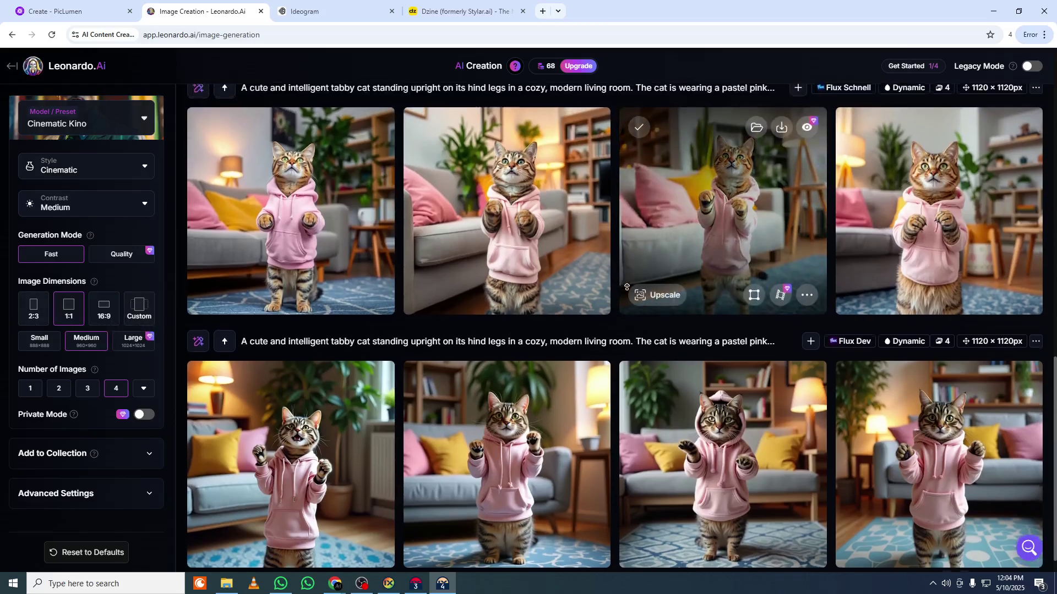
{"action": "scroll", "coordinate": [626, 286], "scroll_direction": "up", "scroll_amount": 3}
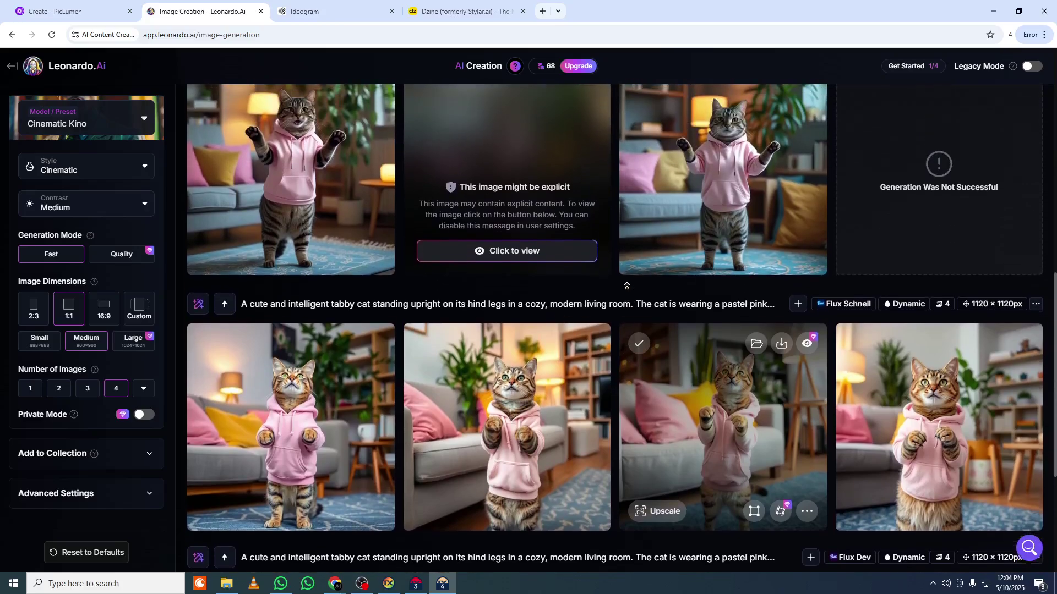
{"action": "scroll", "coordinate": [625, 294], "scroll_direction": "up", "scroll_amount": 3}
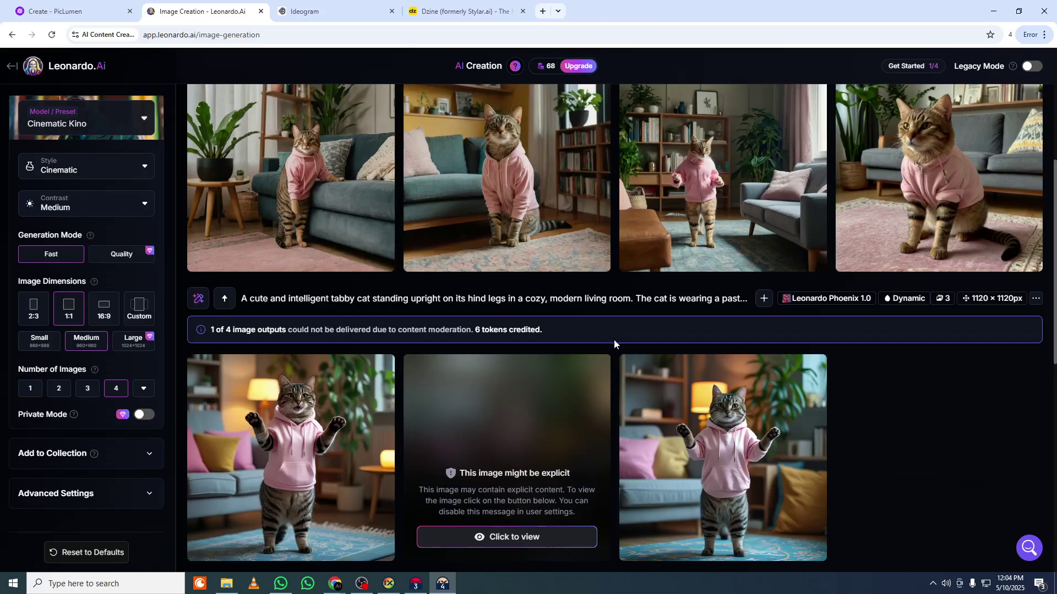
{"action": "middle_click", "coordinate": [613, 340]}
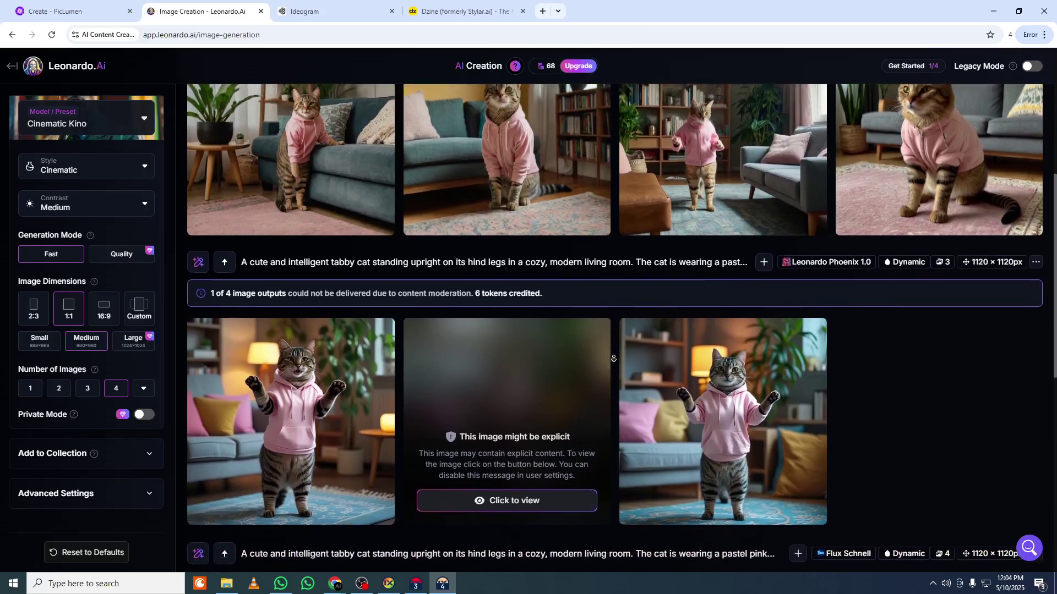
{"action": "middle_click", "coordinate": [614, 360]}
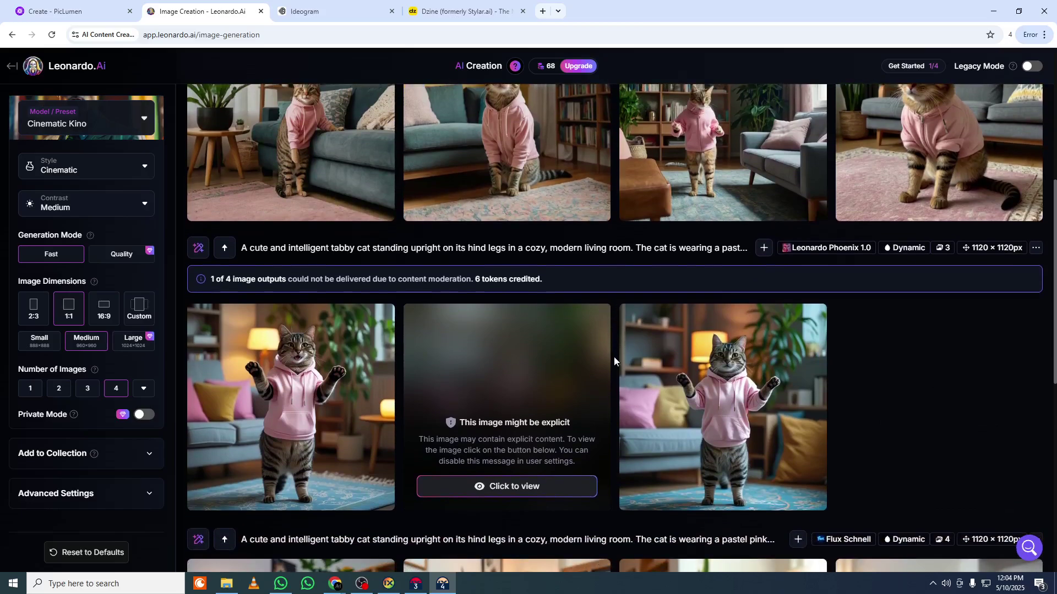
- Reveal the hidden Phoenix 1.0 image and review the cat images produced by all the models
{"action": "left_click", "coordinate": [501, 488]}
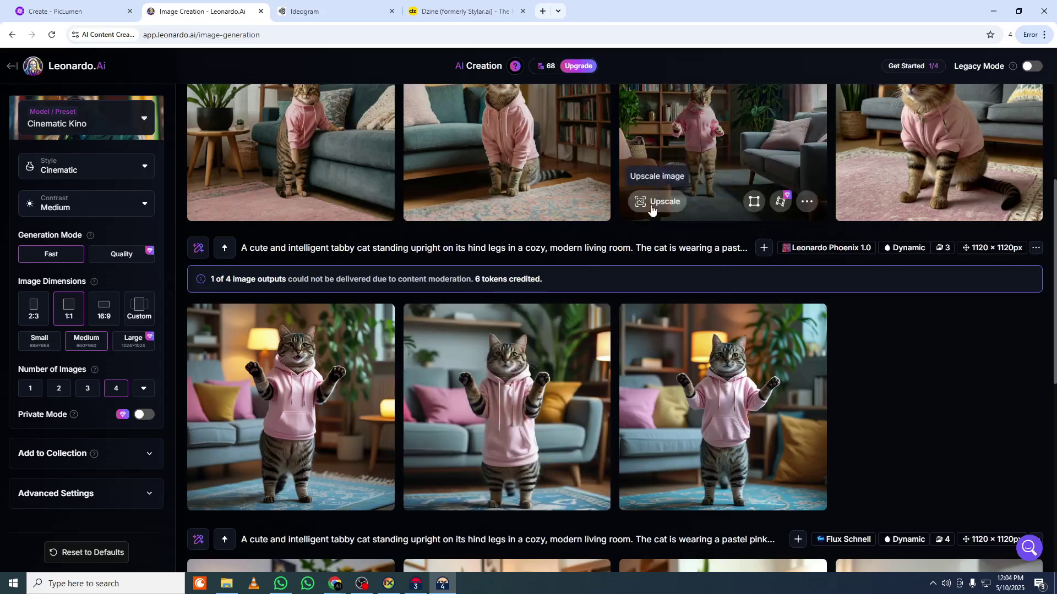
{"action": "scroll", "coordinate": [621, 292], "scroll_direction": "up", "scroll_amount": 5}
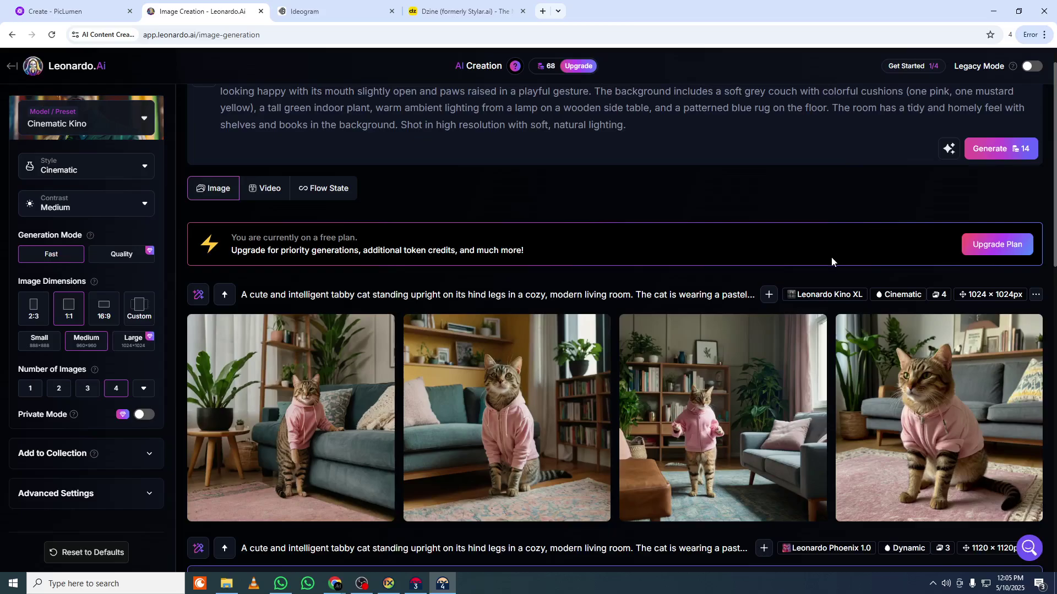
{"action": "mouse_move", "coordinate": [769, 347]}
{"action": "middle_click", "coordinate": [607, 259]}
{"action": "scroll", "coordinate": [607, 260], "scroll_direction": "down", "scroll_amount": 10}
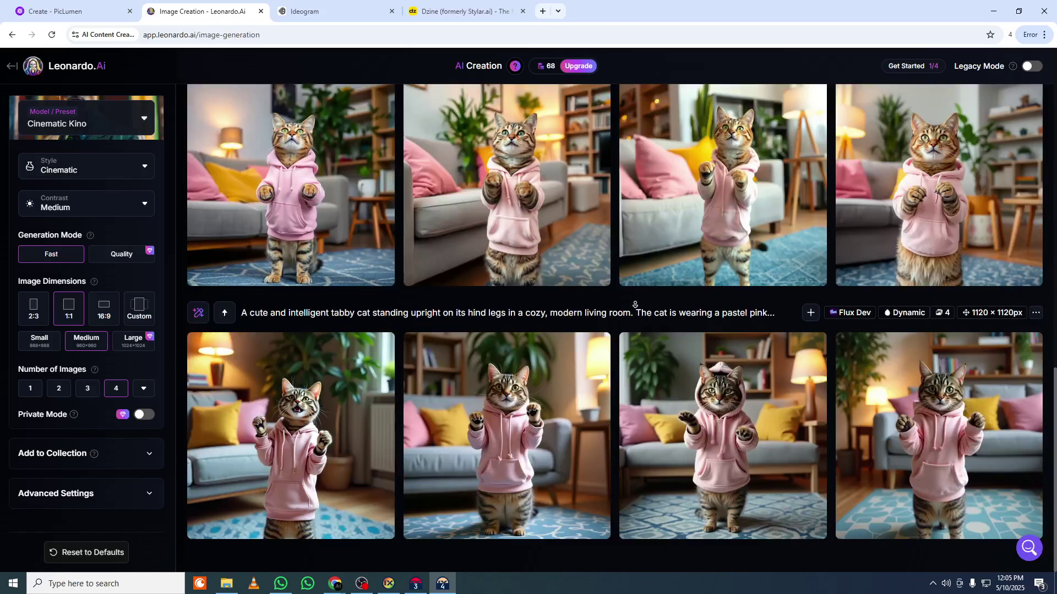
{"action": "scroll", "coordinate": [636, 297], "scroll_direction": "up", "scroll_amount": 10}
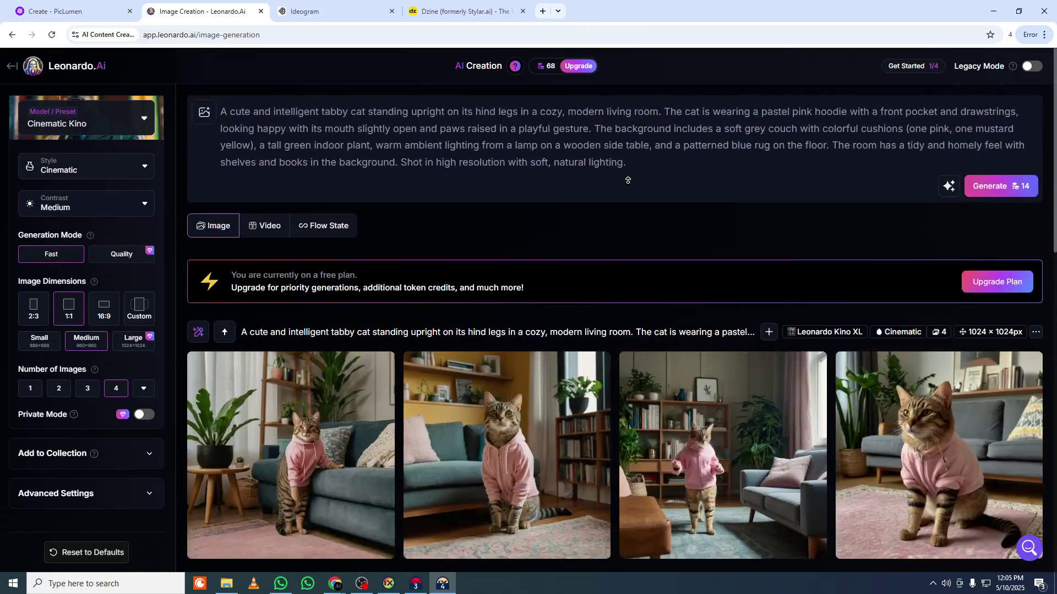
{"action": "middle_click", "coordinate": [598, 181]}
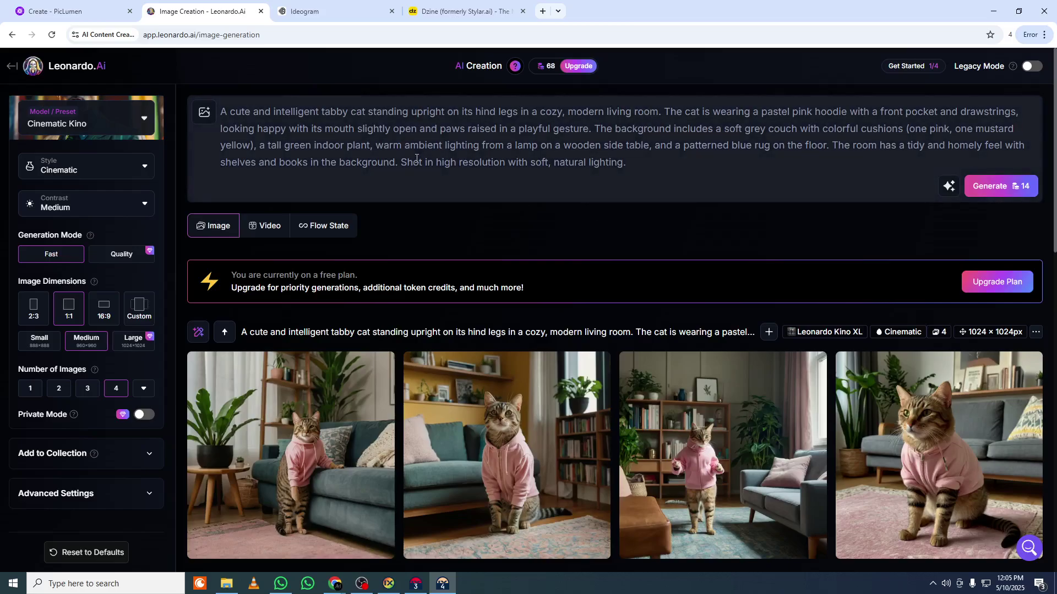
- Switch to Ideogram, enter the same tabby cat prompt and set the aspect ratio to 16:9
{"action": "left_click", "coordinate": [320, 11]}
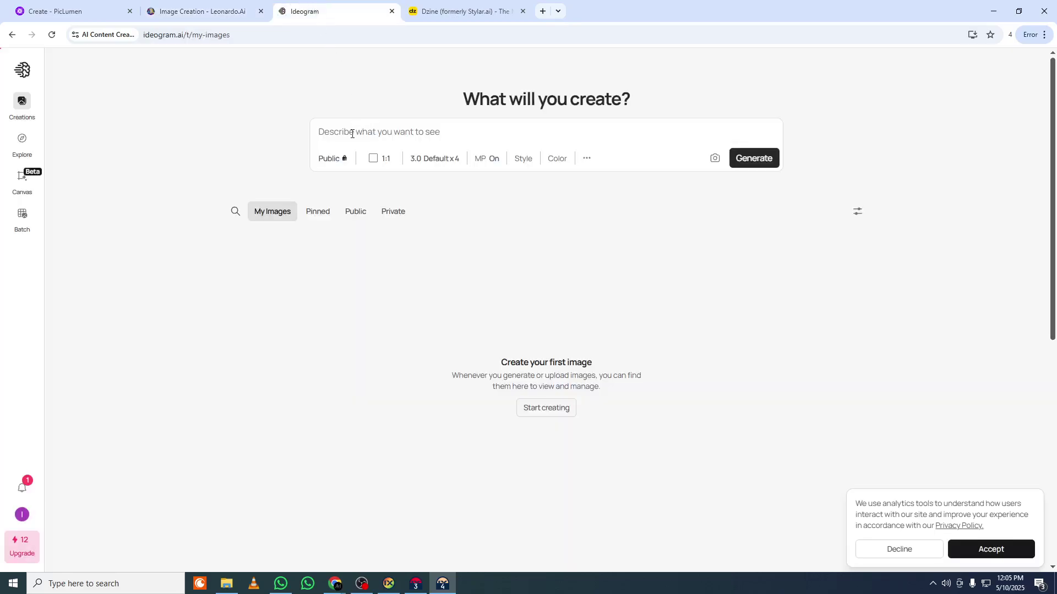
{"action": "type", "text": "A cute and intelligent tabby cat standing upright on its hind legs in a cozy, modern living room. The cat is wearing a pastel pink hoodie with a front pocket and drawstrings, looking happy with its mouth slightly open and paws raised in a playful gesture. The background includes a soft grey couch with colorful cushions (one pink, one mustard yellow), a tall green indoor plant, warm ambient lighting from a lamp on a wooden side table, and a patterned blue rug on the floor. The room has a tidy and homely feel with shelves and books in the background. Shot in high resolution with soft, natural lighting."}
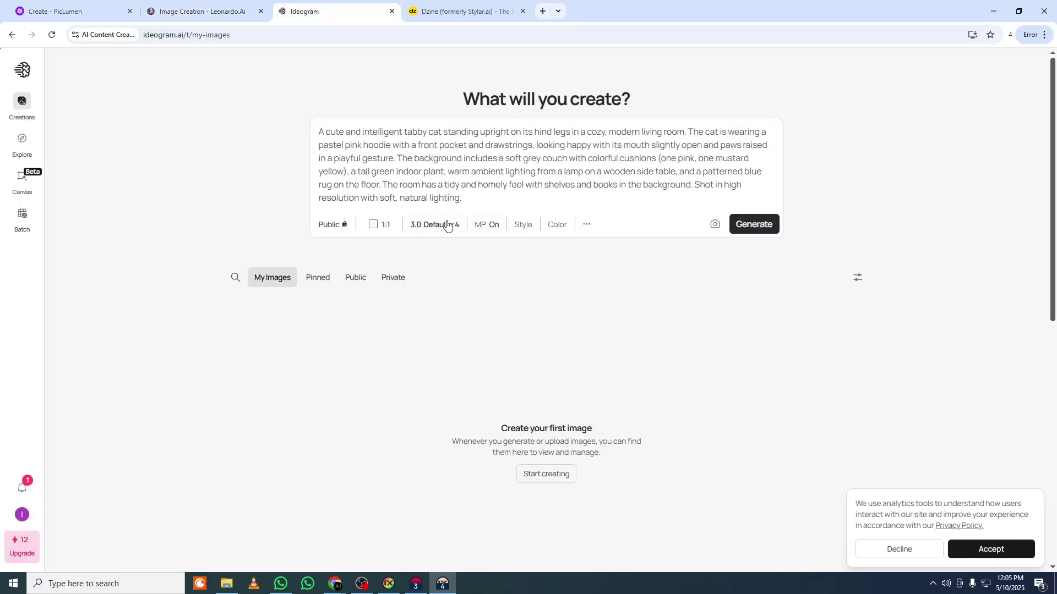
{"action": "left_click", "coordinate": [383, 225]}
{"action": "left_click", "coordinate": [553, 357]}
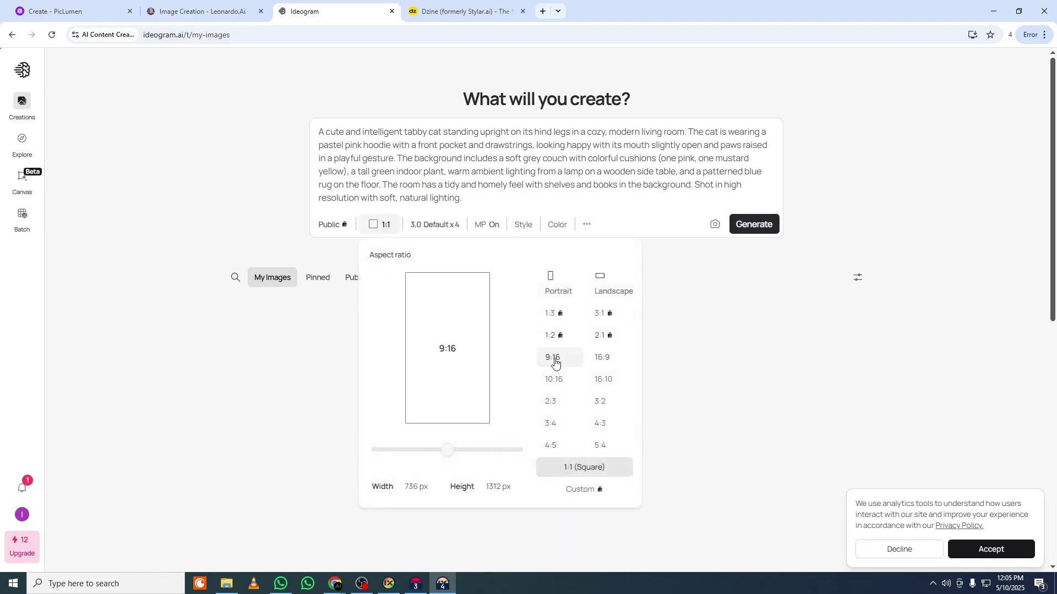
{"action": "left_click", "coordinate": [602, 357]}
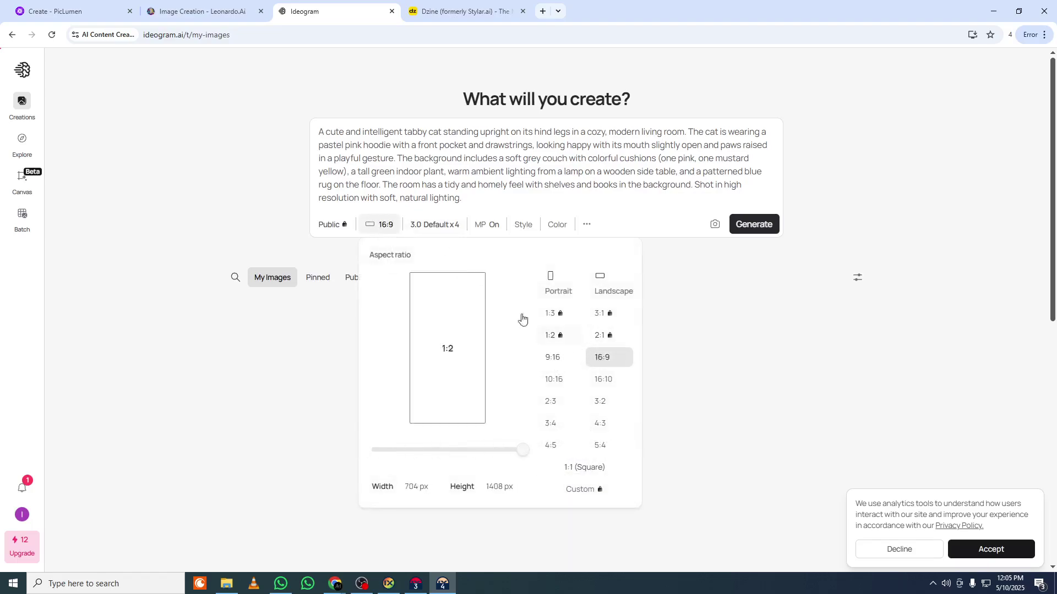
- Choose the 3.0 model with default render speed and generate four images from the cat prompt
{"action": "left_click", "coordinate": [449, 232]}
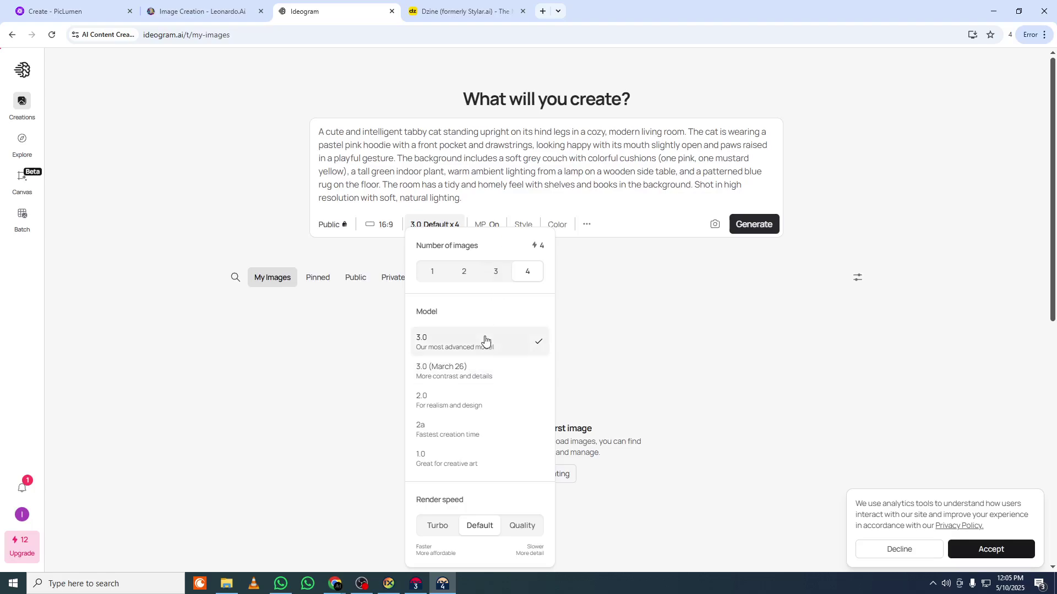
{"action": "left_click", "coordinate": [436, 403]}
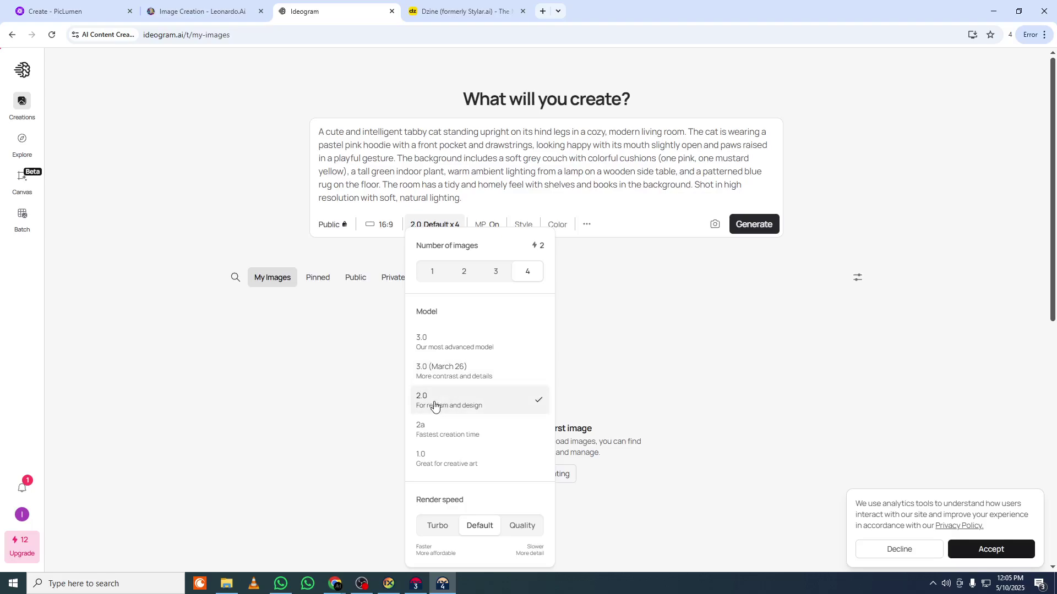
{"action": "left_click", "coordinate": [461, 429]}
{"action": "left_click", "coordinate": [444, 468]}
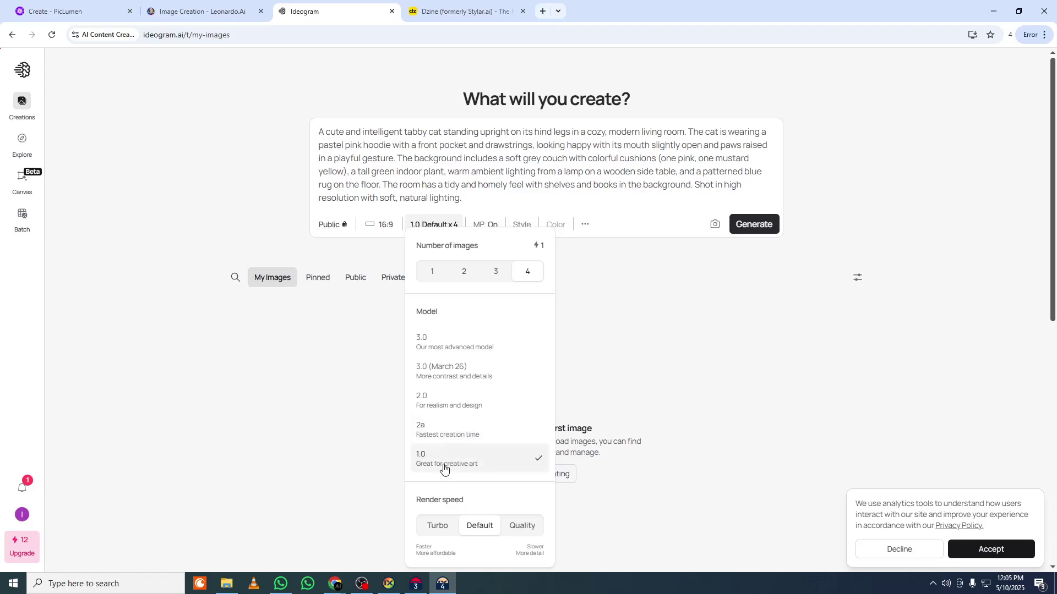
{"action": "left_click", "coordinate": [488, 402]}
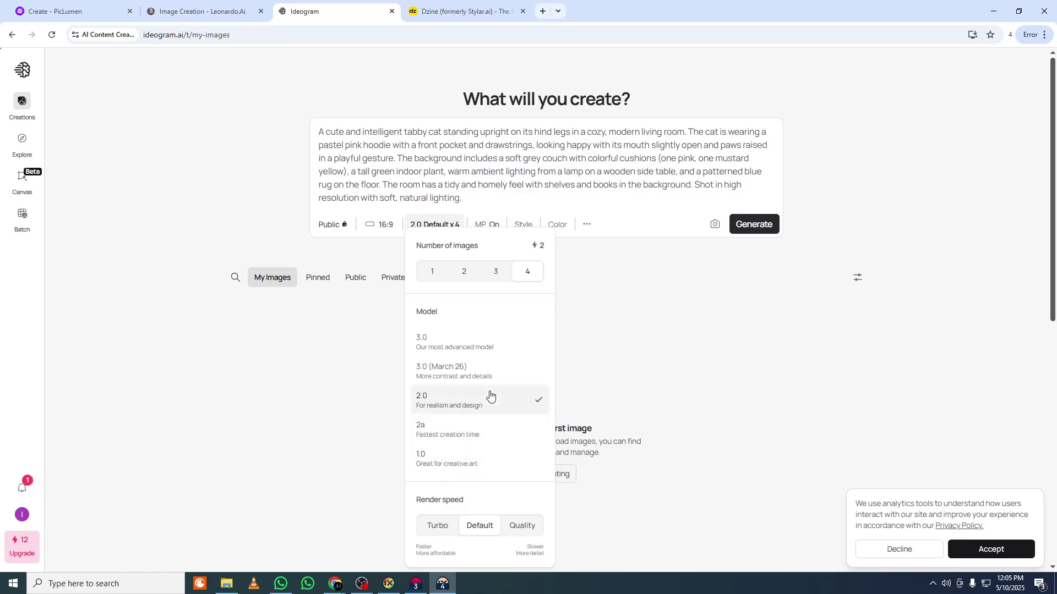
{"action": "left_click", "coordinate": [463, 349]}
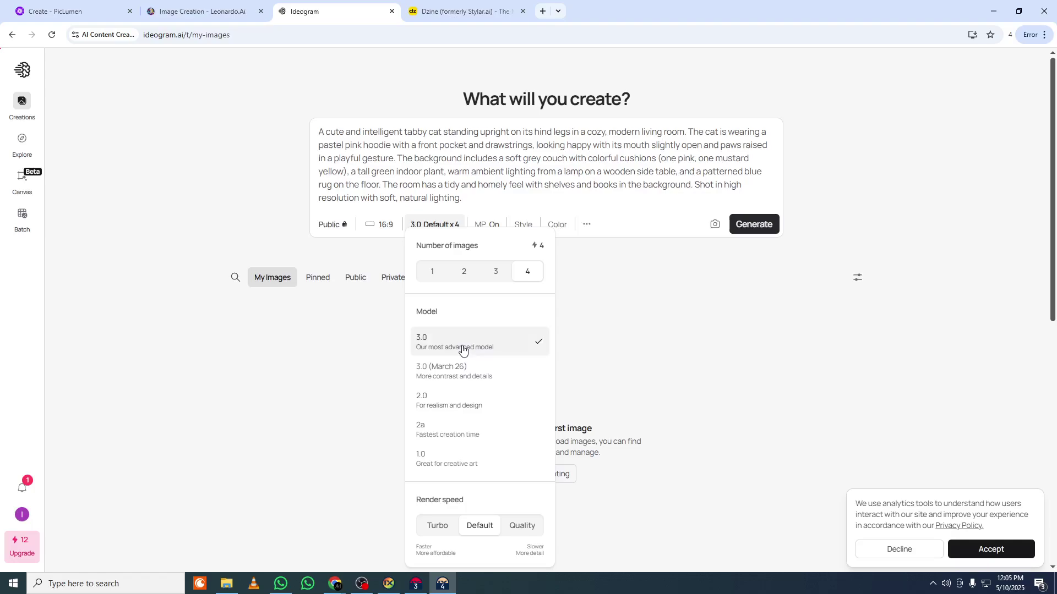
{"action": "left_click", "coordinate": [491, 201]}
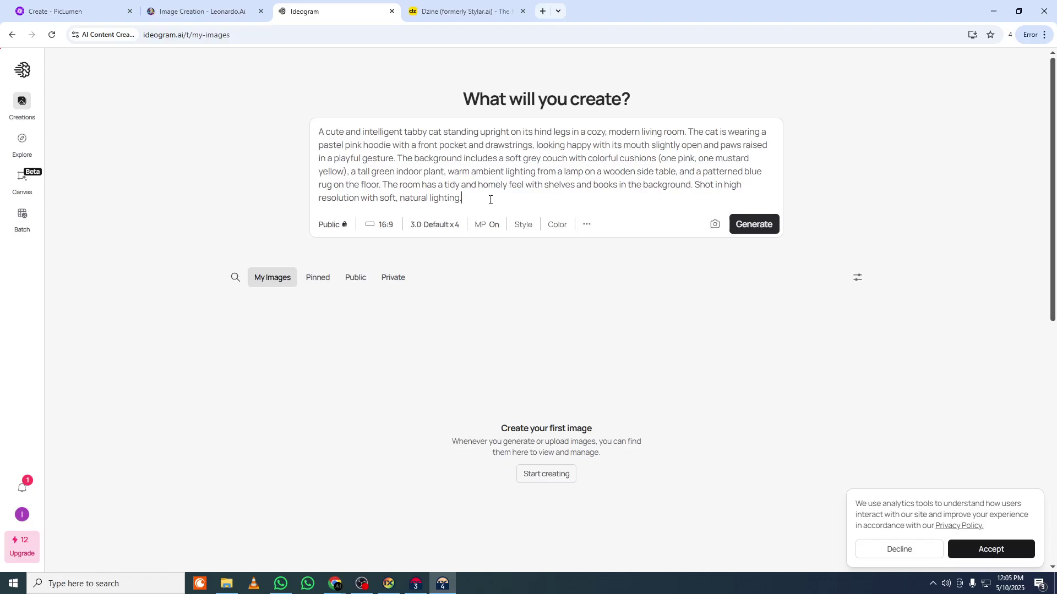
{"action": "left_click", "coordinate": [754, 225]}
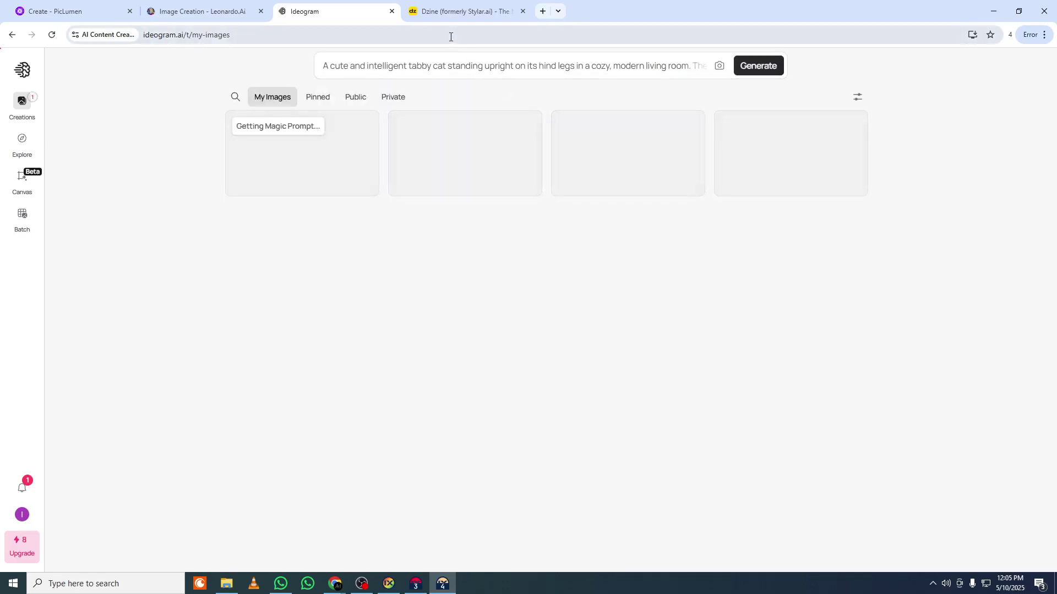
- Switch to Dzine and sign up for free with the existing Google account
{"action": "left_click", "coordinate": [455, 18]}
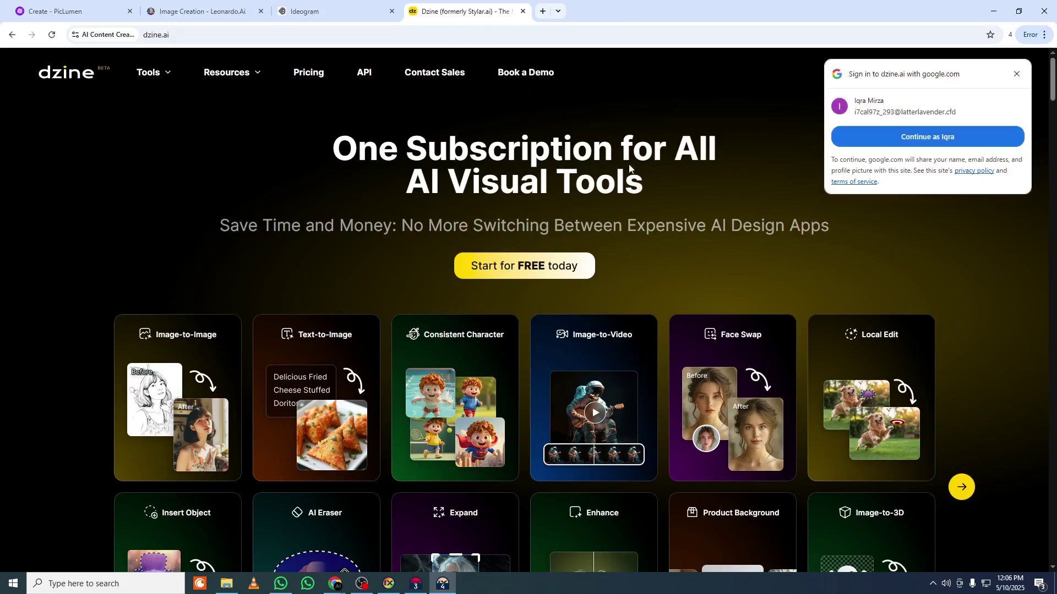
{"action": "left_click", "coordinate": [518, 275]}
{"action": "left_click", "coordinate": [518, 278]}
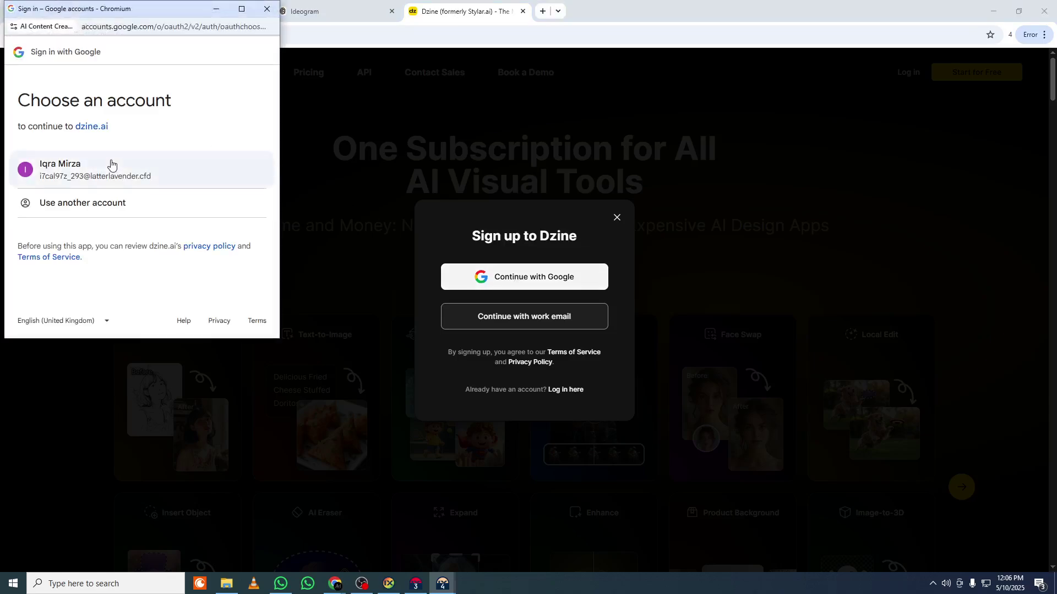
{"action": "left_click", "coordinate": [109, 166]}
{"action": "left_click", "coordinate": [213, 245]}
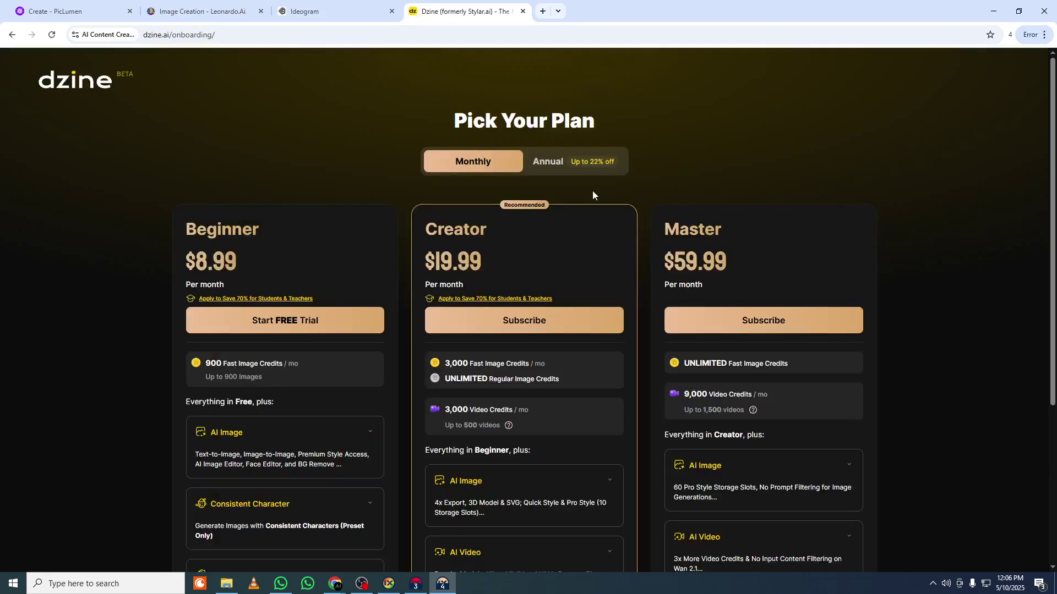
- Examine the prices, credits and included features of the Beginner, Creator and Master monthly plans
{"action": "middle_click", "coordinate": [576, 226]}
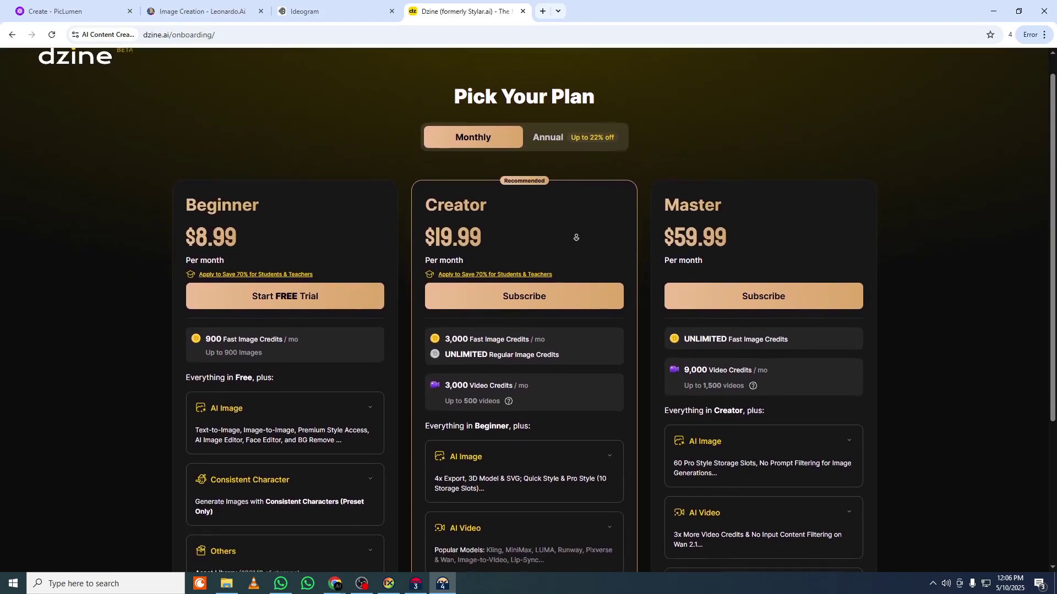
{"action": "triple_click", "coordinate": [182, 202]}
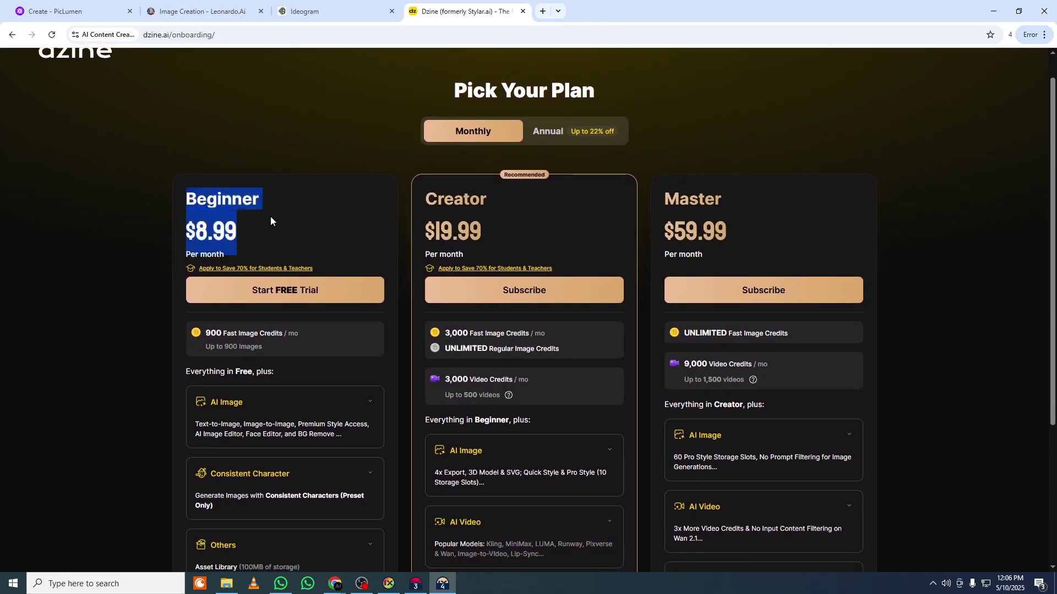
{"action": "left_click", "coordinate": [269, 220]}
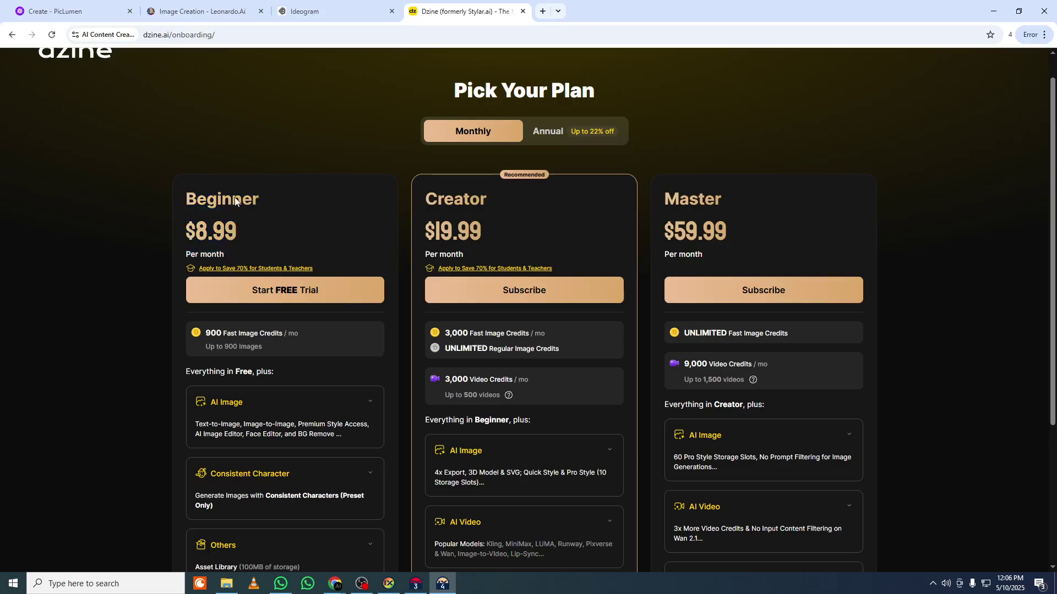
{"action": "middle_click", "coordinate": [332, 196]}
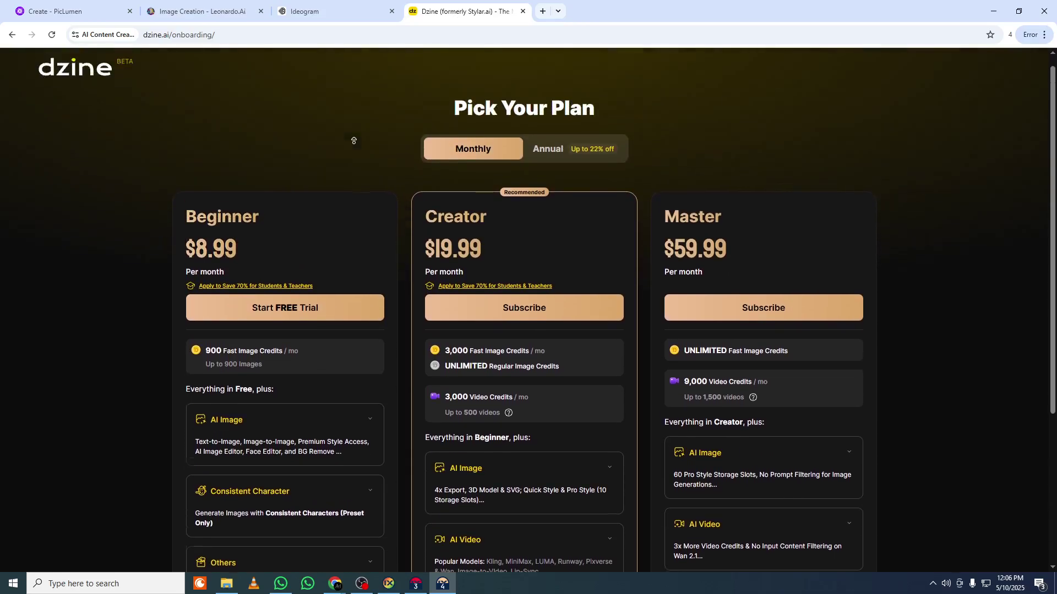
{"action": "left_click_drag", "start_coordinate": [419, 207], "coordinate": [519, 247]}
{"action": "left_click", "coordinate": [519, 247]}
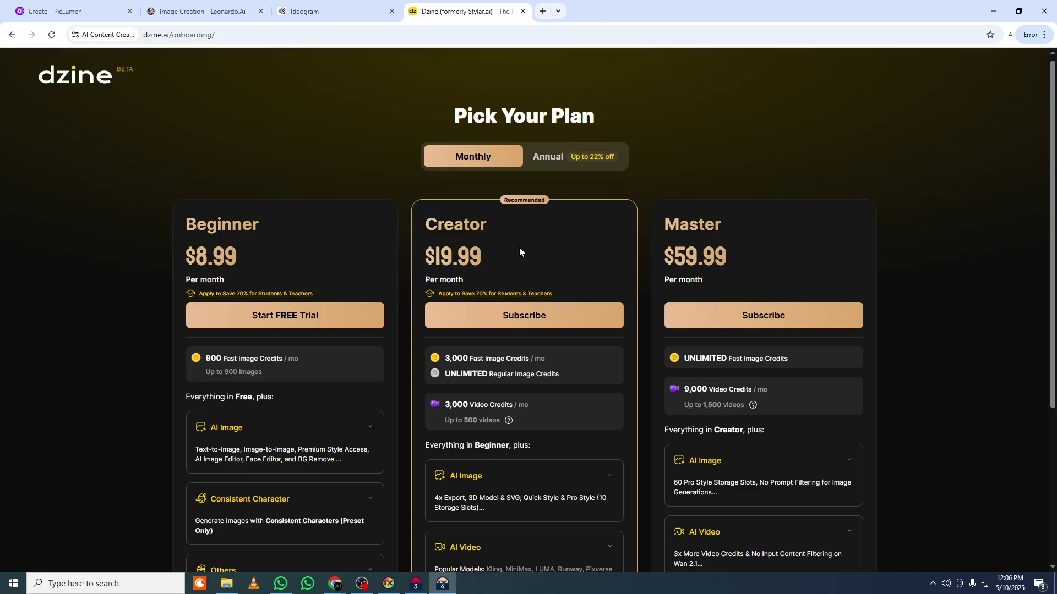
{"action": "scroll", "coordinate": [551, 242], "scroll_direction": "down", "scroll_amount": 3}
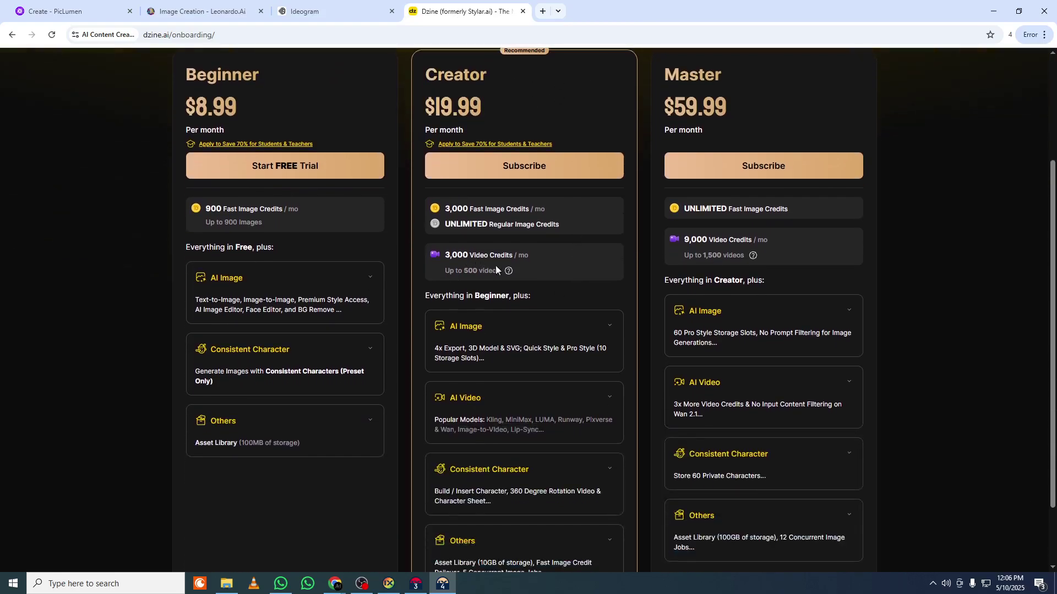
{"action": "scroll", "coordinate": [494, 303], "scroll_direction": "down", "scroll_amount": 2}
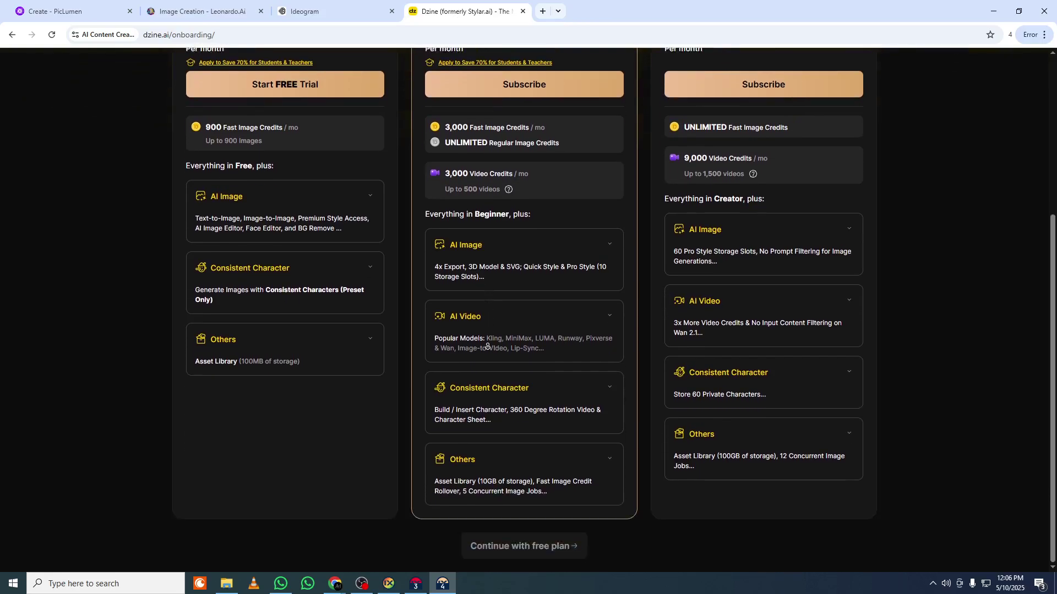
{"action": "scroll", "coordinate": [488, 346], "scroll_direction": "up", "scroll_amount": 5}
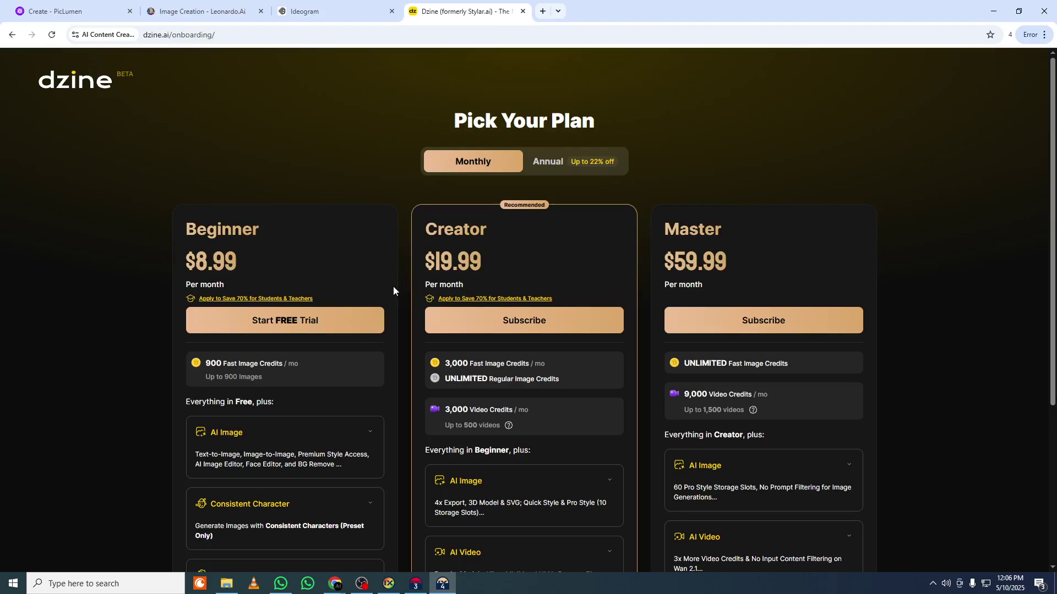
- Start the free trial of the Beginner plan to open its checkout
{"action": "left_click", "coordinate": [368, 433]}
{"action": "left_click", "coordinate": [366, 439]}
{"action": "left_click", "coordinate": [282, 321]}
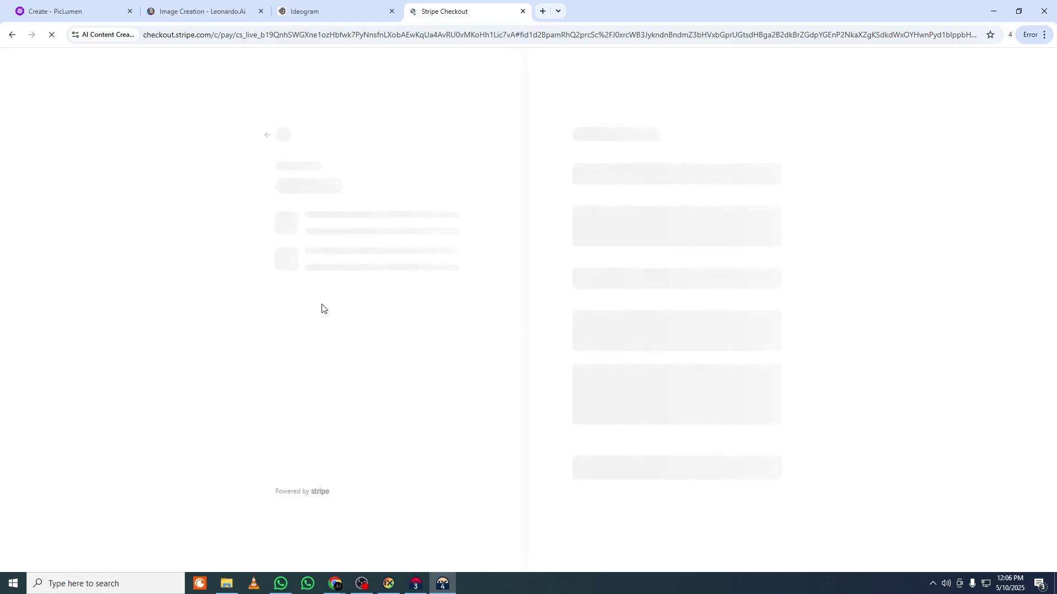
- Check the cat images generated in Ideogram and return to the Dzine trial checkout
{"action": "left_click", "coordinate": [333, 8]}
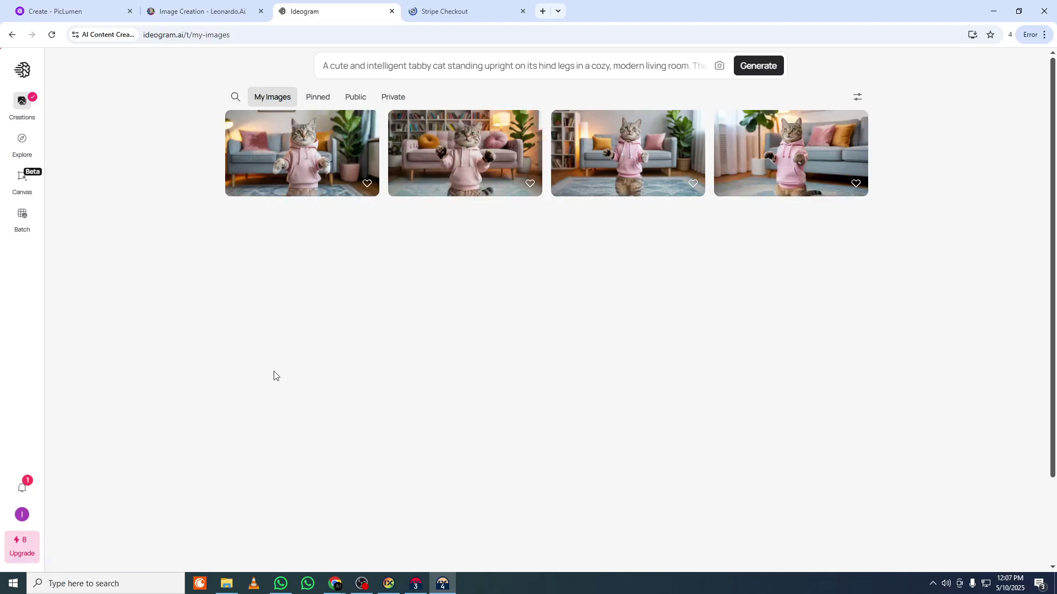
{"action": "left_click", "coordinate": [422, 587]}
{"action": "left_click", "coordinate": [443, 585]}
{"action": "left_click", "coordinate": [413, 4]}
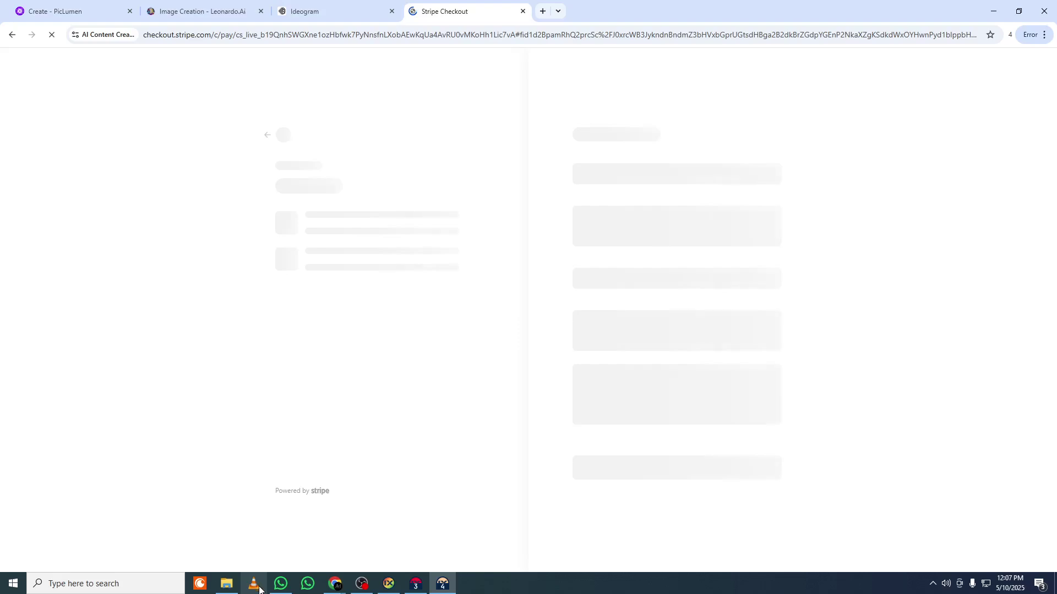
{"action": "left_click", "coordinate": [281, 584]}
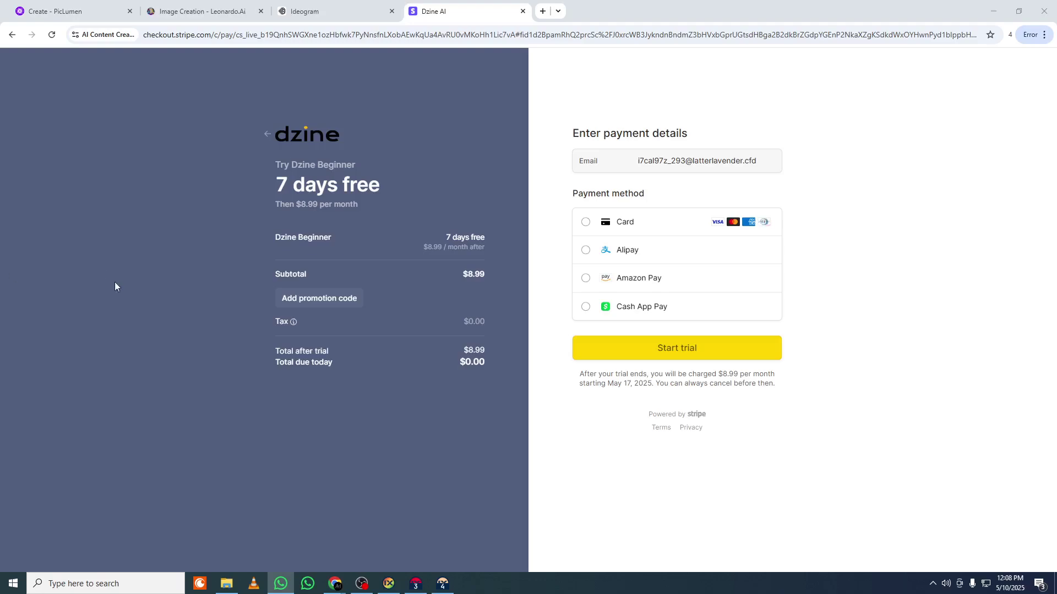
{"action": "left_click", "coordinate": [361, 583]}
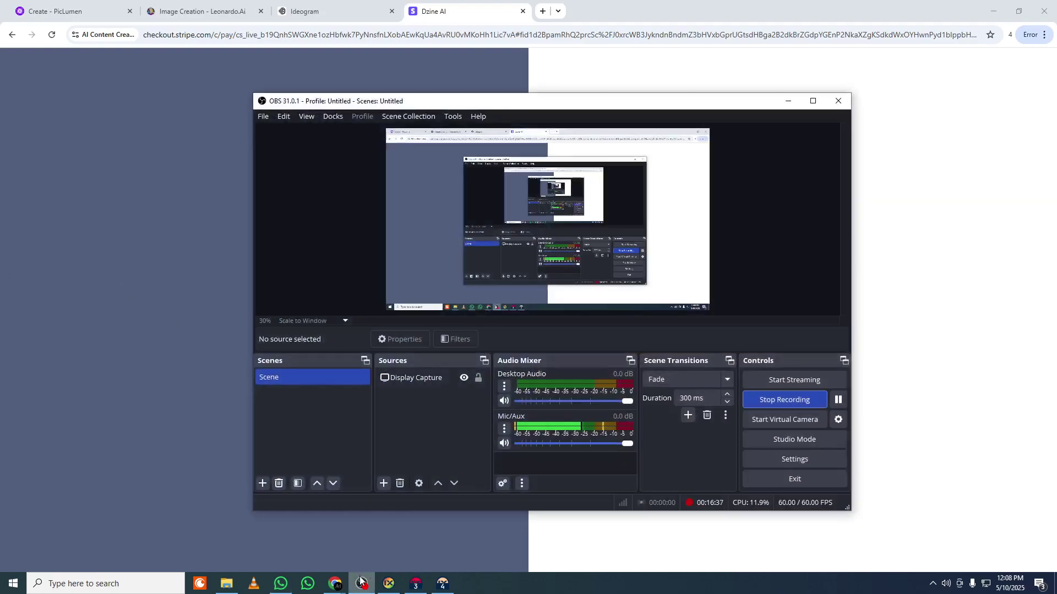
{"action": "left_click", "coordinate": [784, 400]}
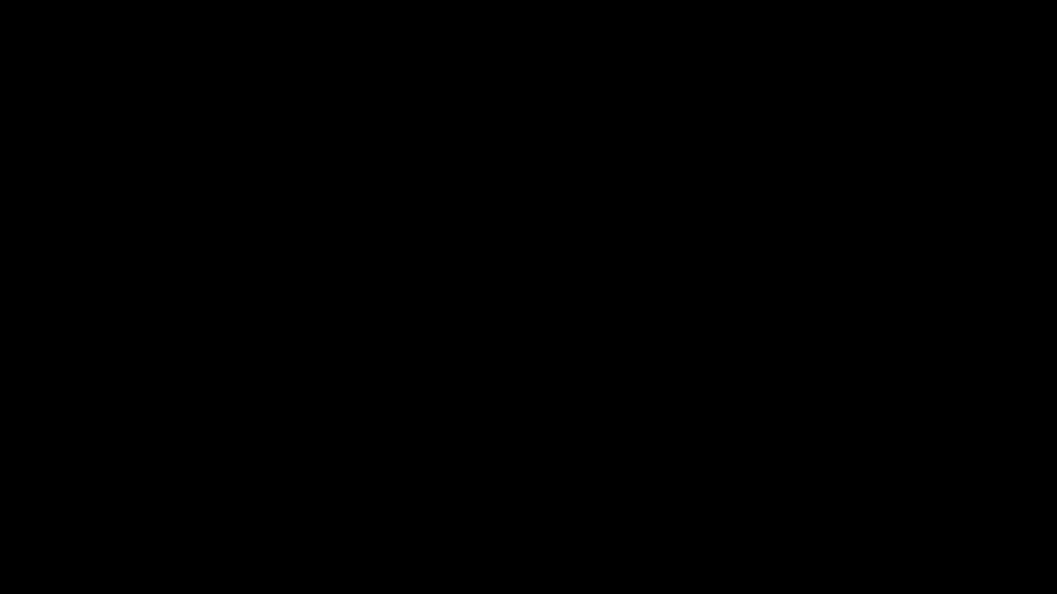
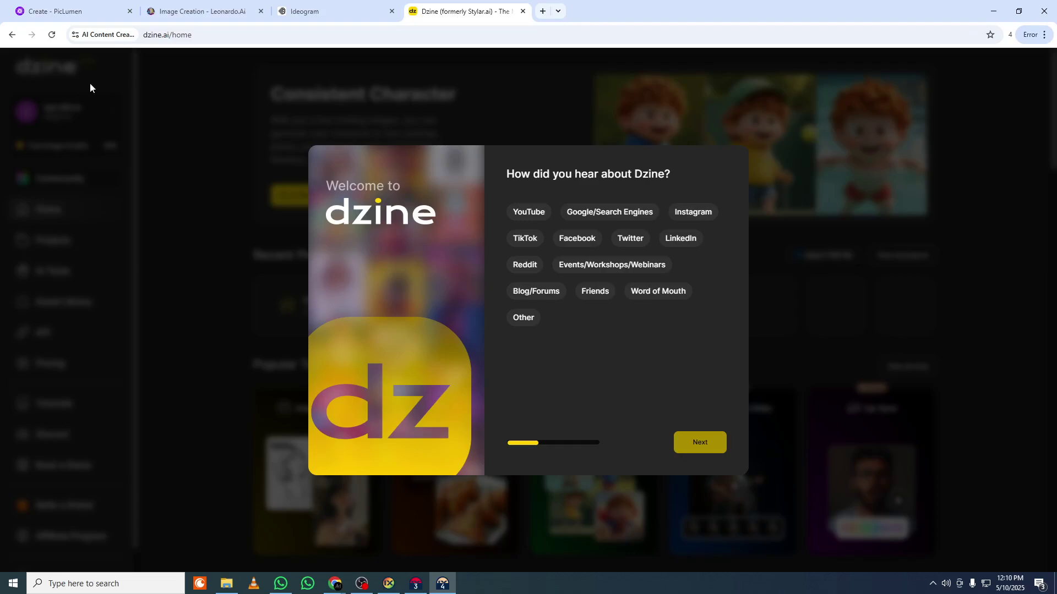
- Complete the Dzine onboarding survey, giving YouTube as the source, and skip joining the community
{"action": "left_click", "coordinate": [524, 210]}
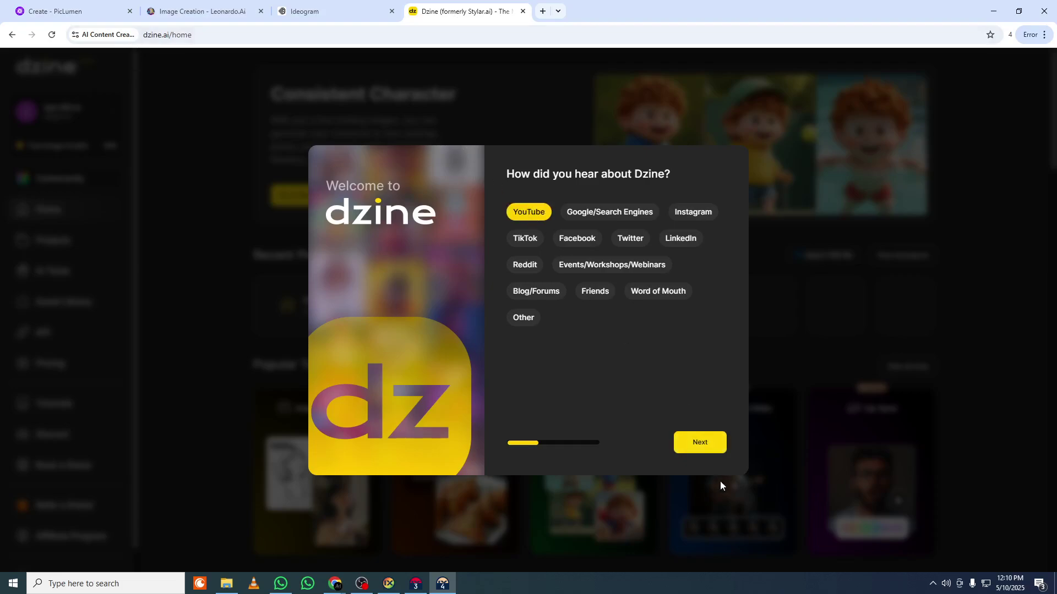
{"action": "left_click", "coordinate": [699, 447]}
{"action": "left_click", "coordinate": [533, 264]}
{"action": "left_click", "coordinate": [698, 443]}
{"action": "left_click", "coordinate": [577, 293]}
{"action": "left_click", "coordinate": [707, 444]}
{"action": "left_click", "coordinate": [559, 447]}
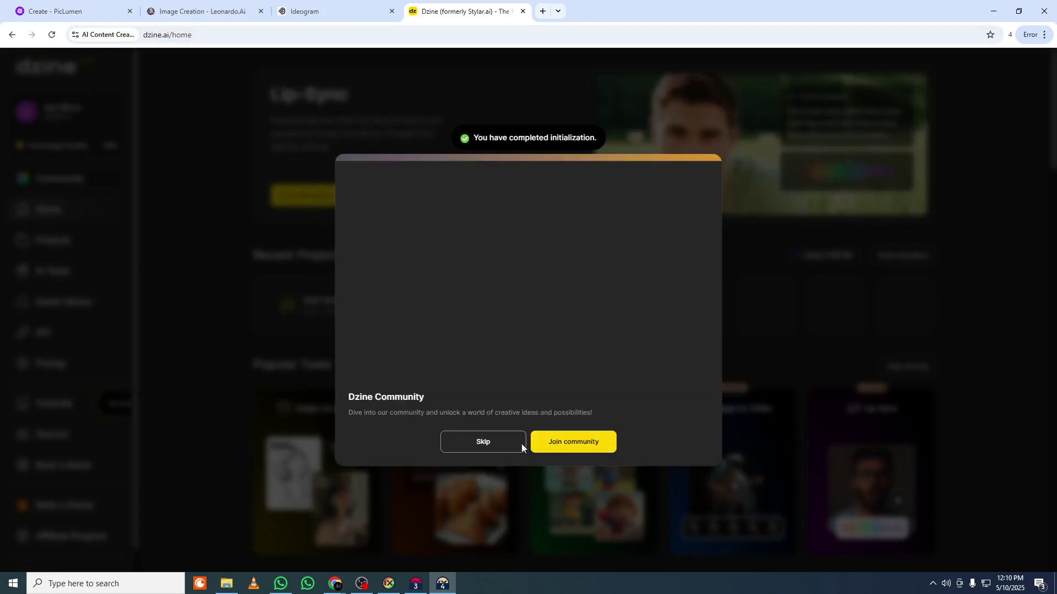
{"action": "left_click", "coordinate": [525, 447]}
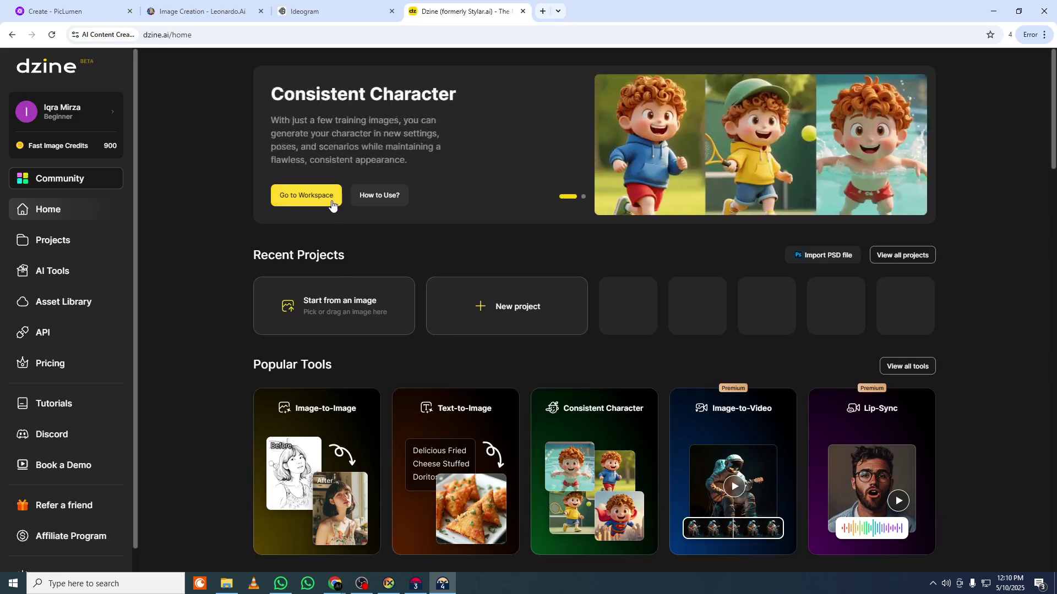
- Examine the popular tools on the Dzine home page and the full list of AI tools
{"action": "scroll", "coordinate": [454, 358], "scroll_direction": "down", "scroll_amount": 1}
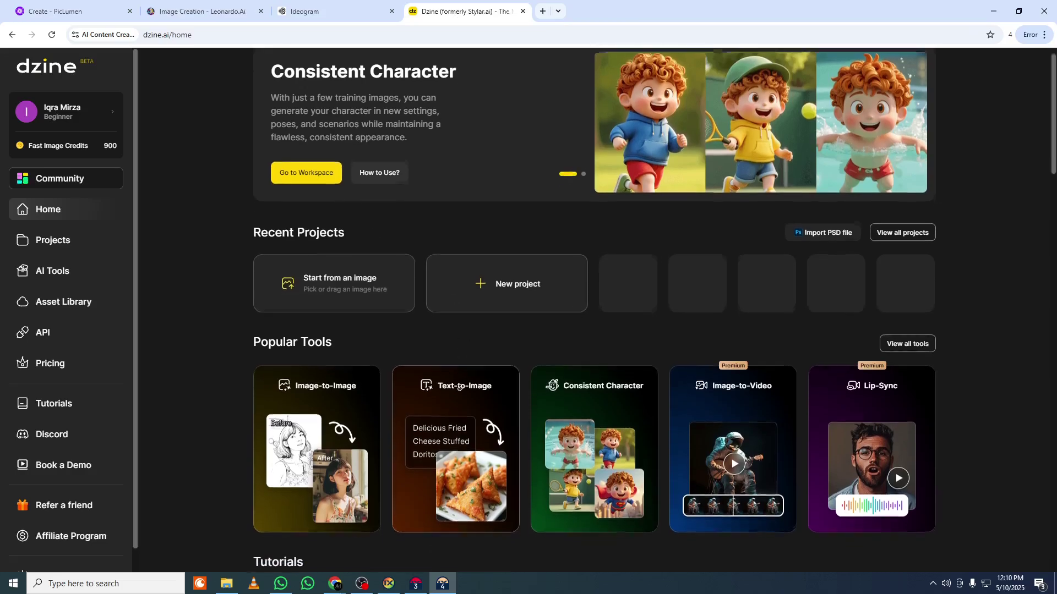
{"action": "scroll", "coordinate": [462, 387], "scroll_direction": "down", "scroll_amount": 3}
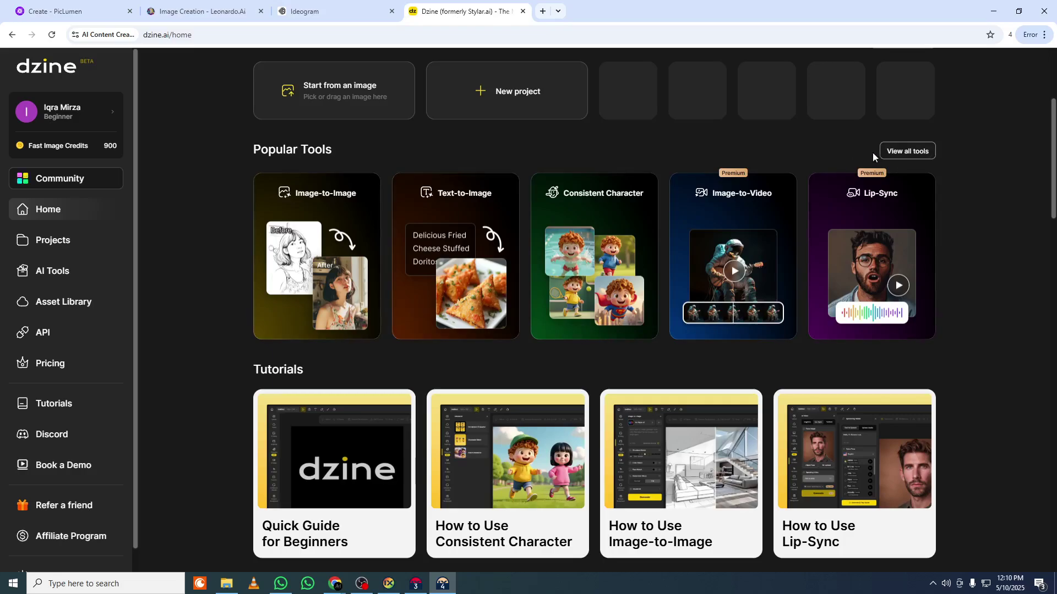
{"action": "left_click", "coordinate": [920, 154]}
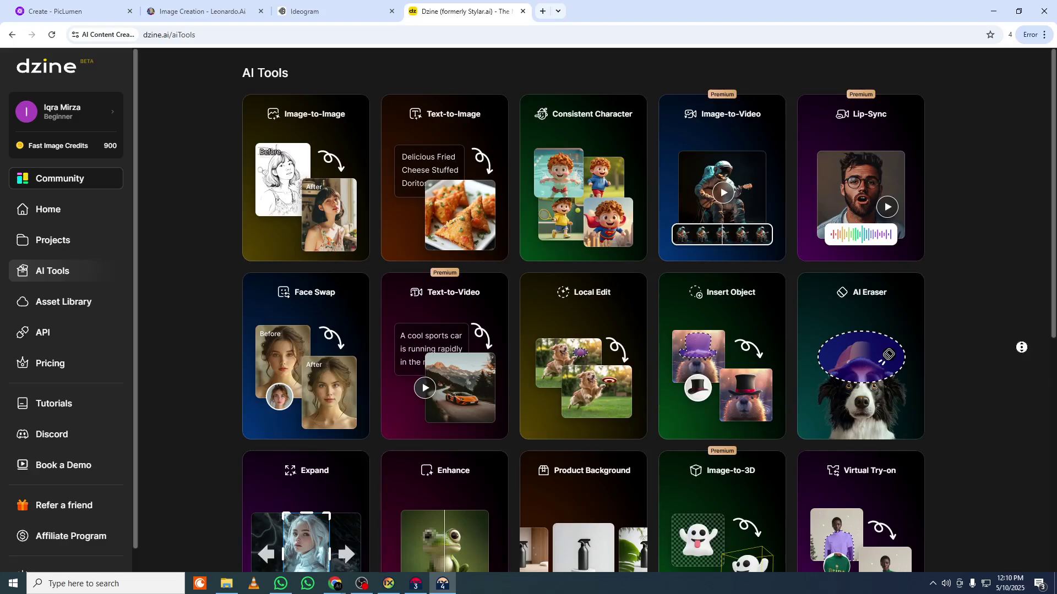
{"action": "scroll", "coordinate": [1021, 348], "scroll_direction": "down", "scroll_amount": 5}
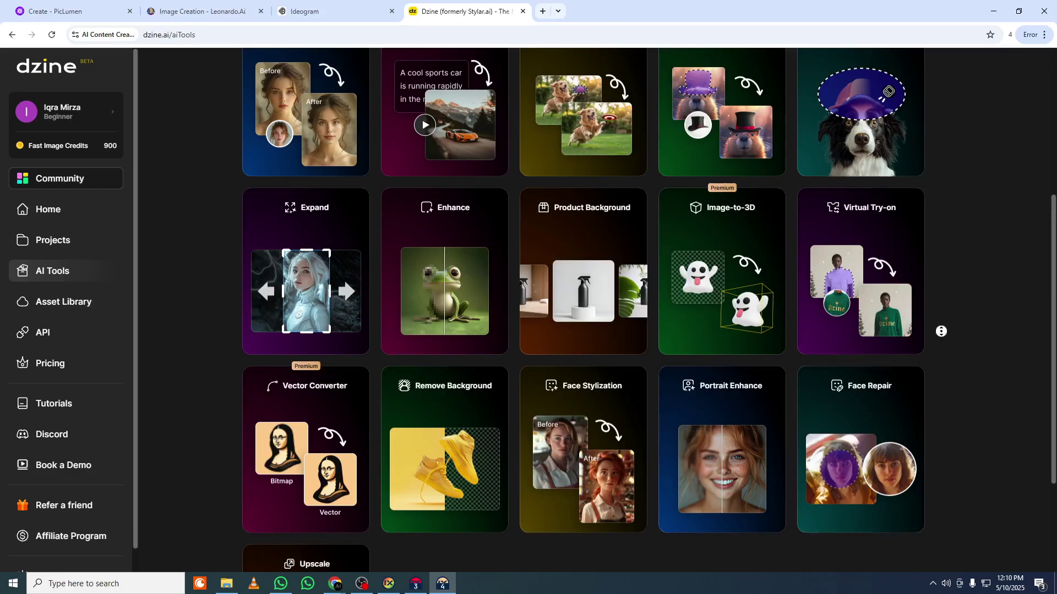
{"action": "scroll", "coordinate": [938, 352], "scroll_direction": "down", "scroll_amount": 3}
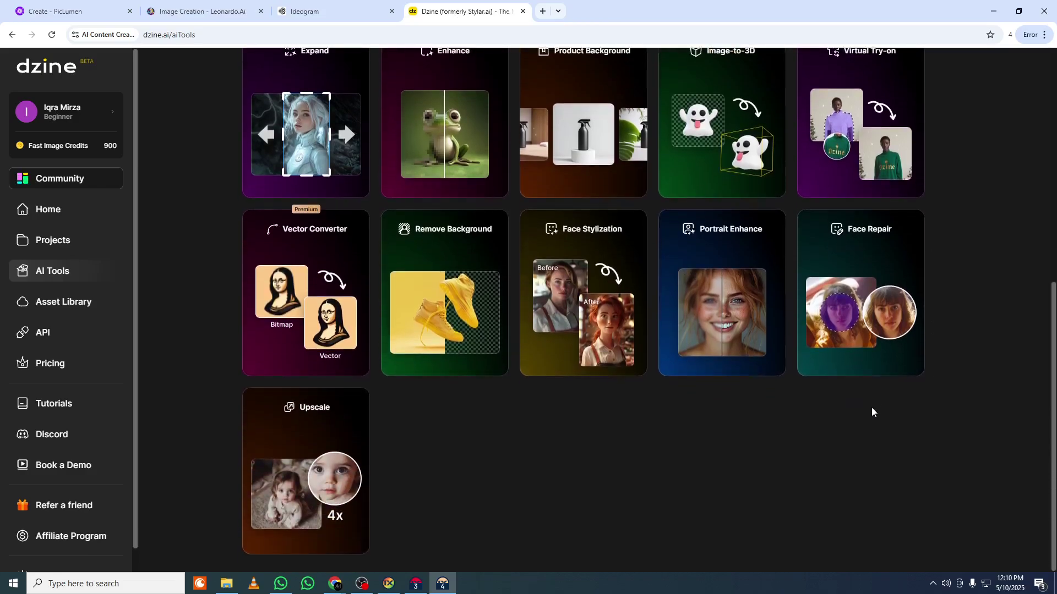
{"action": "scroll", "coordinate": [863, 422], "scroll_direction": "up", "scroll_amount": 8}
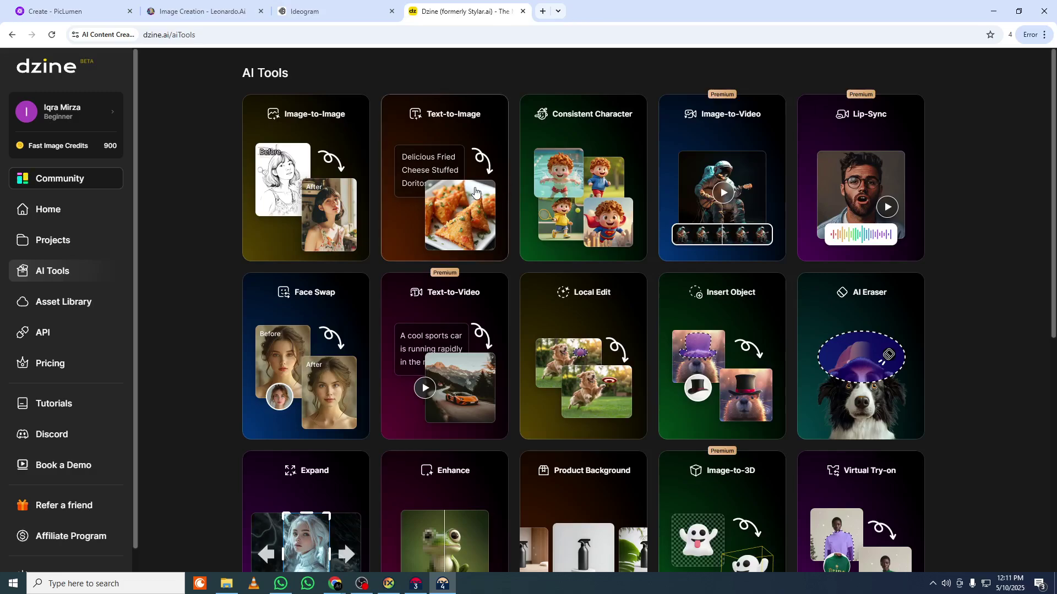
- Open the Text-to-Image tool and check which styles it offers
{"action": "left_click", "coordinate": [458, 194]}
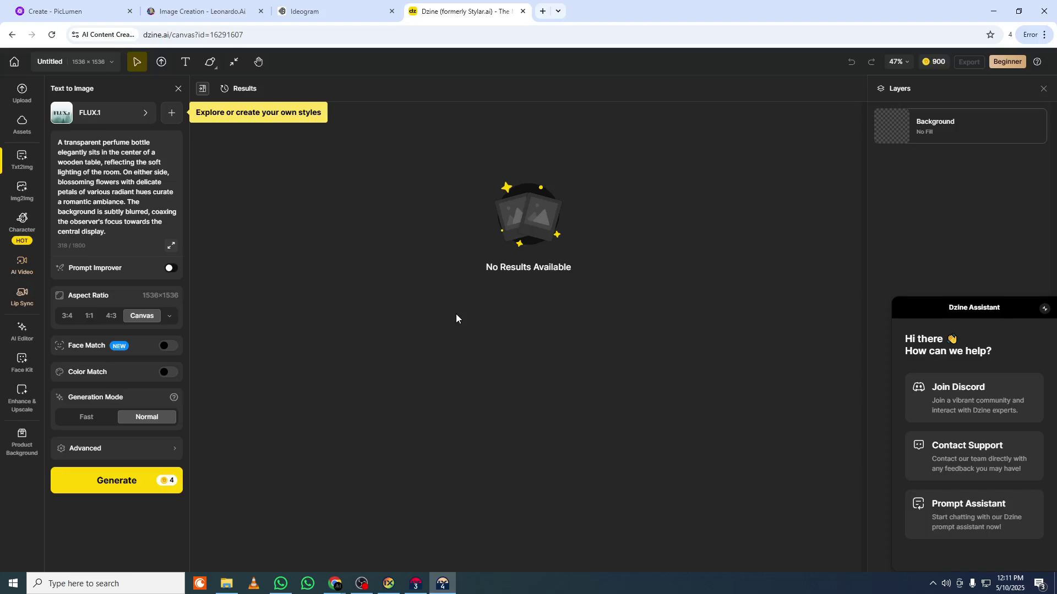
{"action": "left_click", "coordinate": [119, 112]}
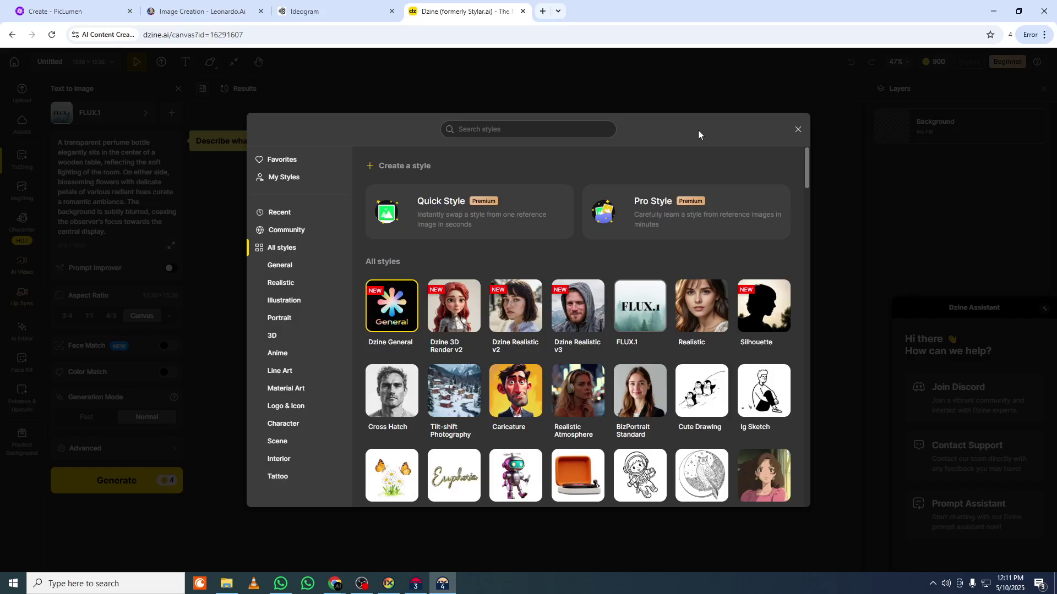
{"action": "left_click", "coordinate": [796, 130]}
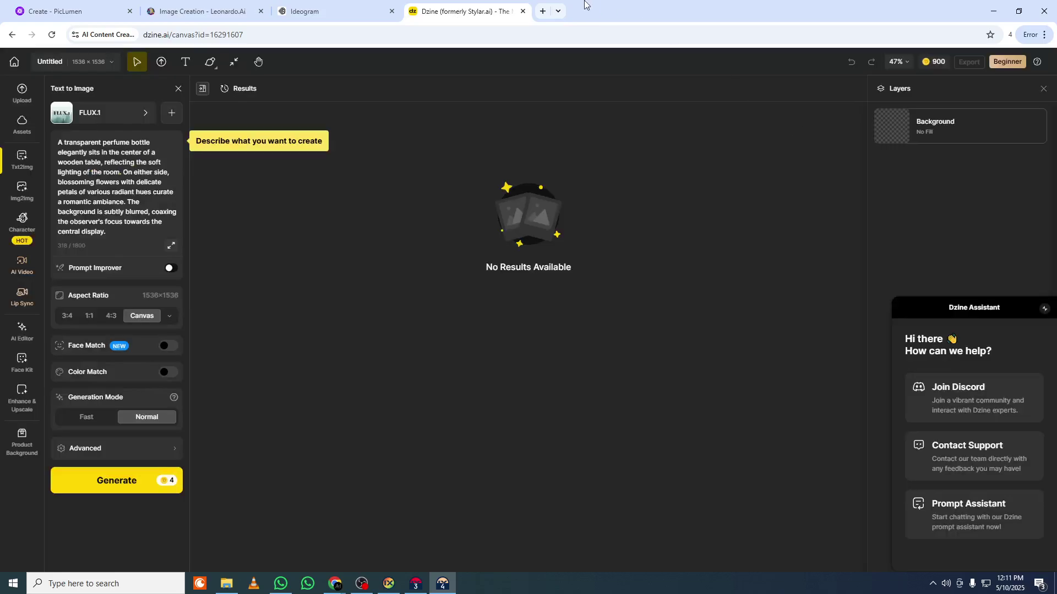
- Search Google for "flux" in a new tab and open the flux.ai site from the results
{"action": "left_click", "coordinate": [541, 11]}
{"action": "type", "text": "flux"}
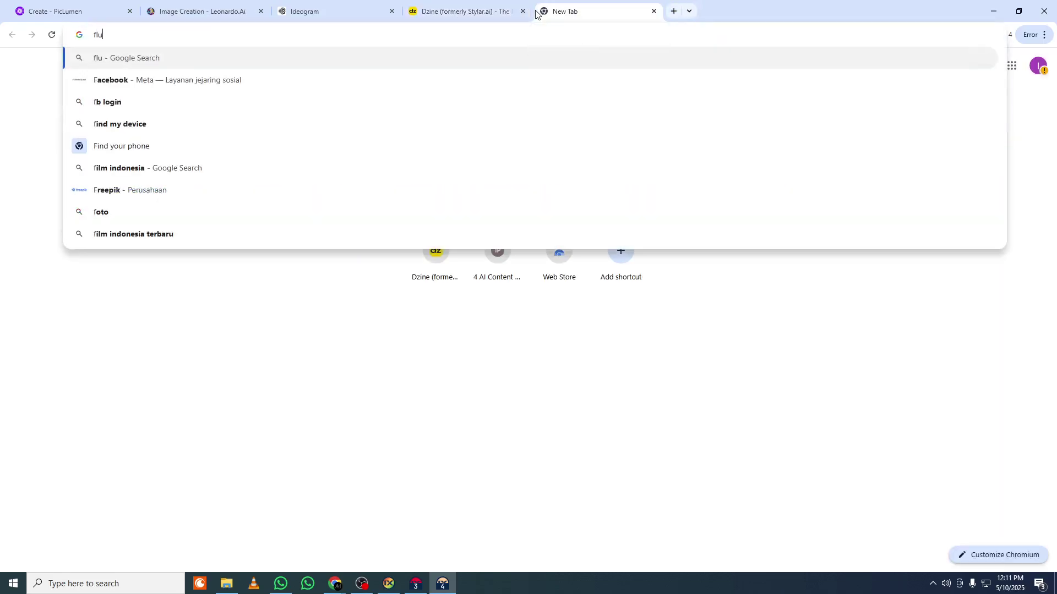
{"action": "key", "text": "Return"}
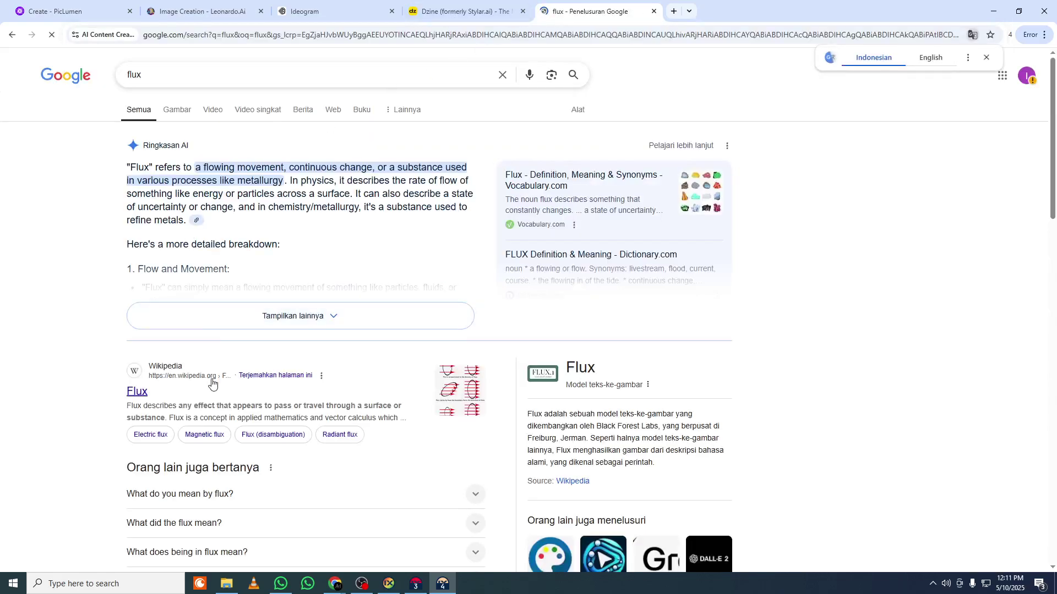
{"action": "scroll", "coordinate": [98, 315], "scroll_direction": "down", "scroll_amount": 4}
{"action": "scroll", "coordinate": [98, 309], "scroll_direction": "down", "scroll_amount": 7}
{"action": "scroll", "coordinate": [95, 190], "scroll_direction": "up", "scroll_amount": 3}
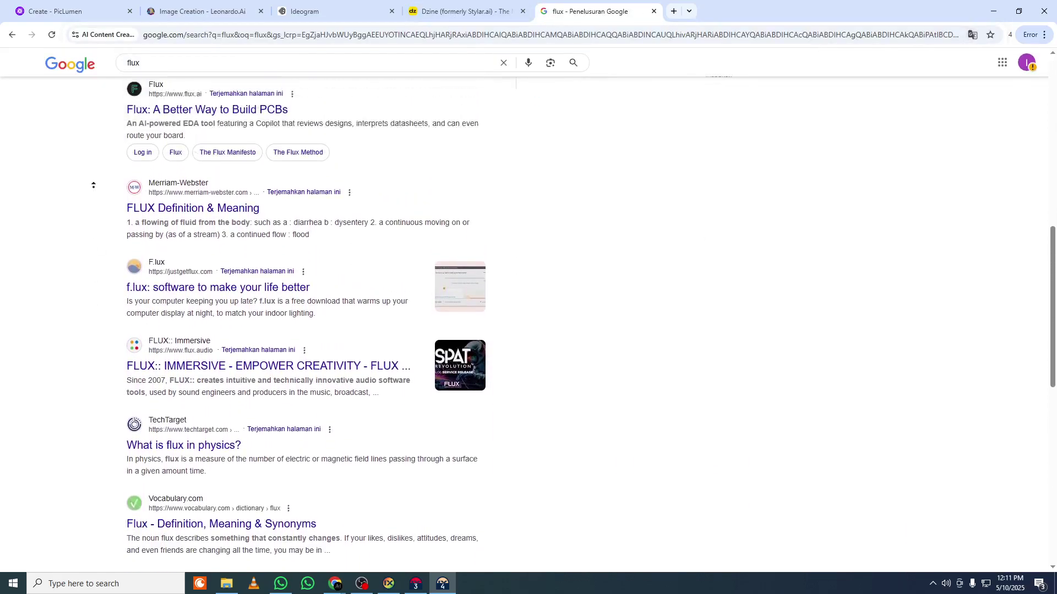
{"action": "left_click", "coordinate": [173, 172]}
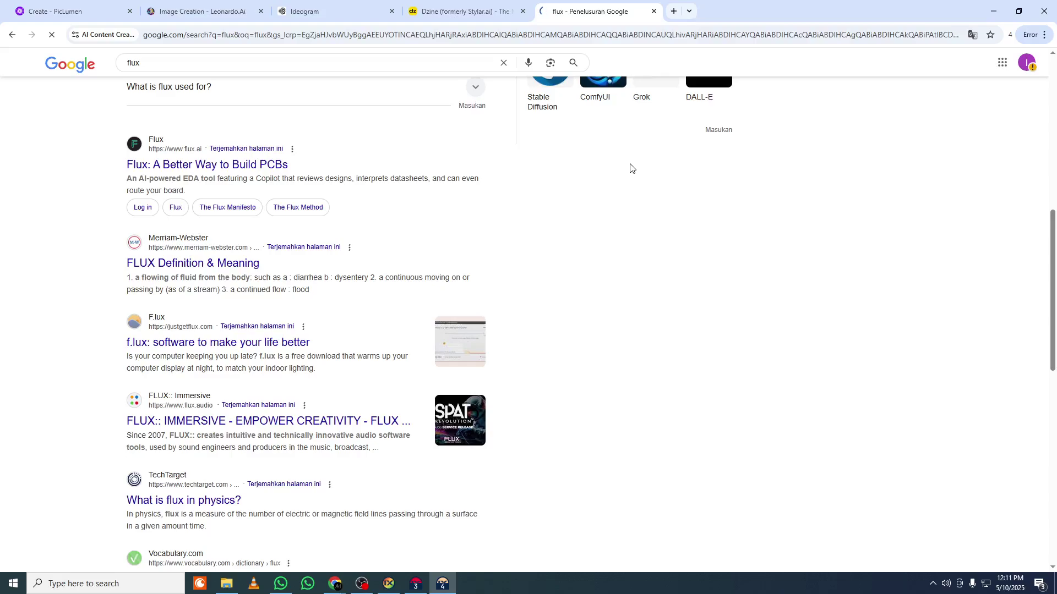
{"action": "left_click", "coordinate": [478, 5]}
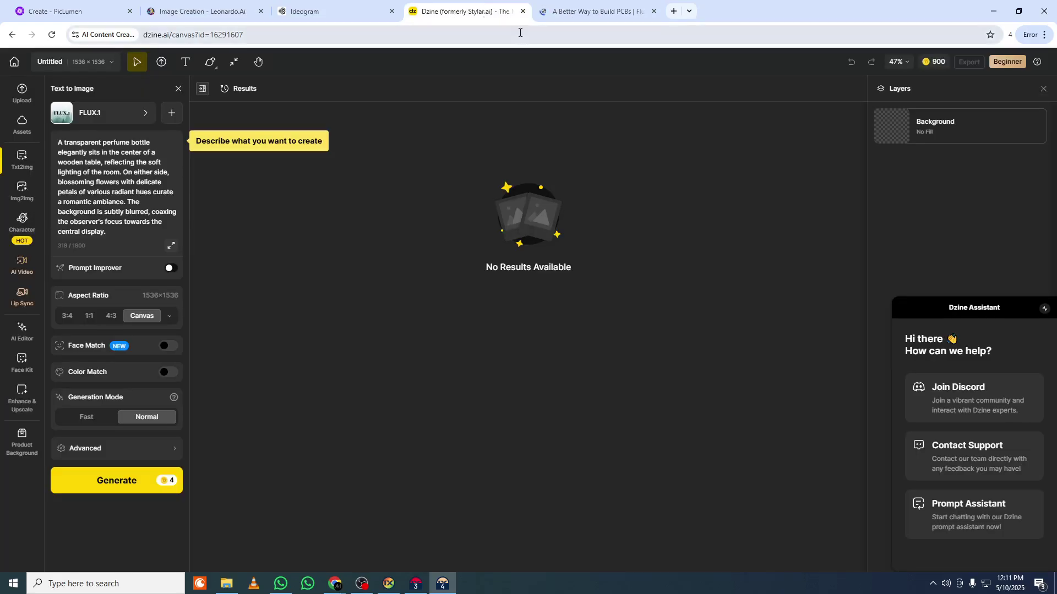
{"action": "left_click", "coordinate": [538, 4]}
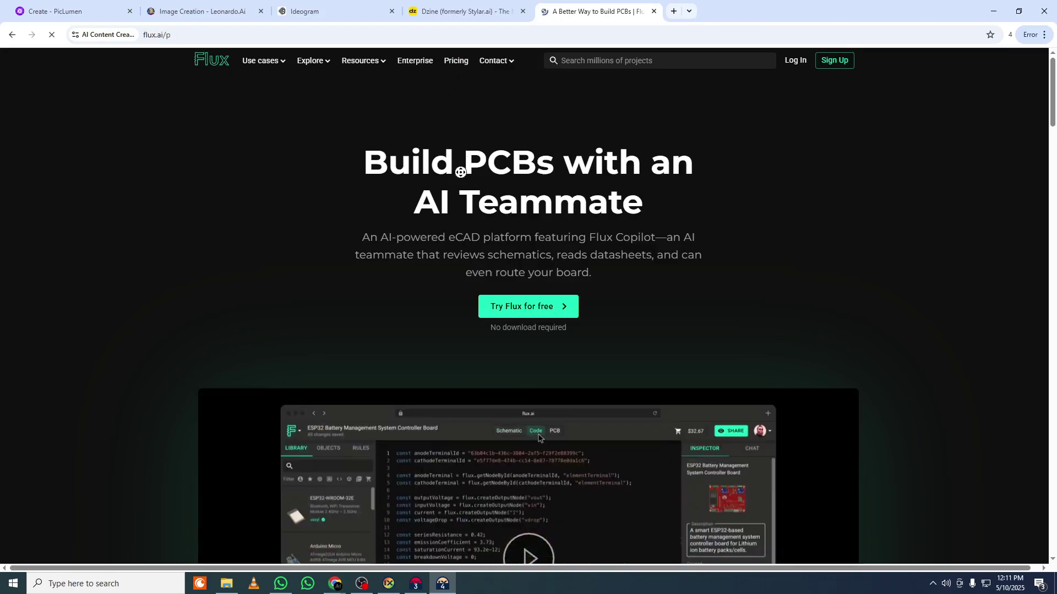
- Examine the Flux landing page to see what the site offers
{"action": "scroll", "coordinate": [468, 209], "scroll_direction": "down", "scroll_amount": 3}
{"action": "scroll", "coordinate": [473, 211], "scroll_direction": "down", "scroll_amount": 8}
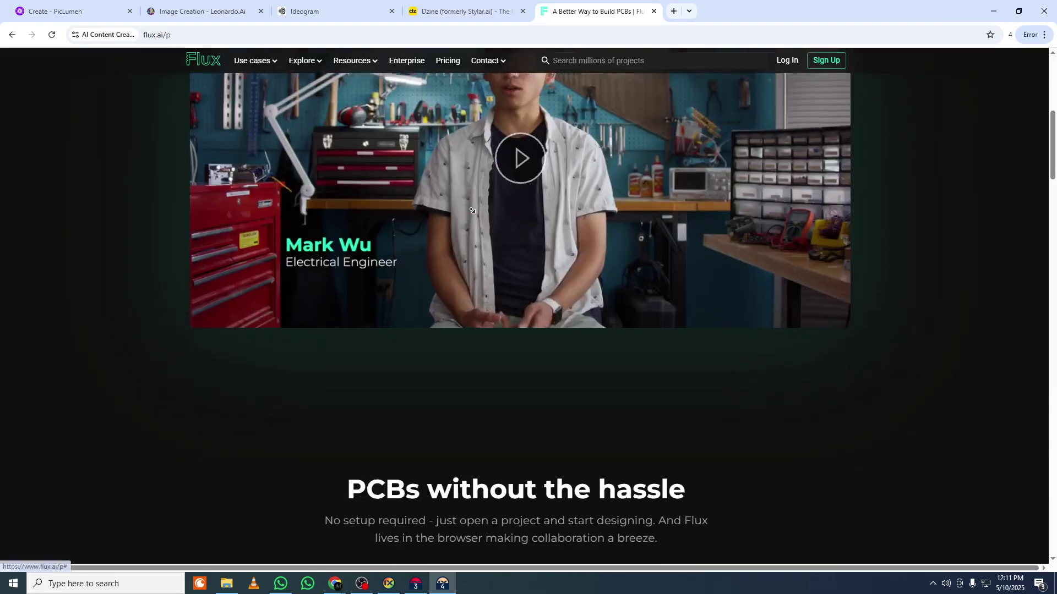
{"action": "scroll", "coordinate": [473, 210], "scroll_direction": "down", "scroll_amount": 9}
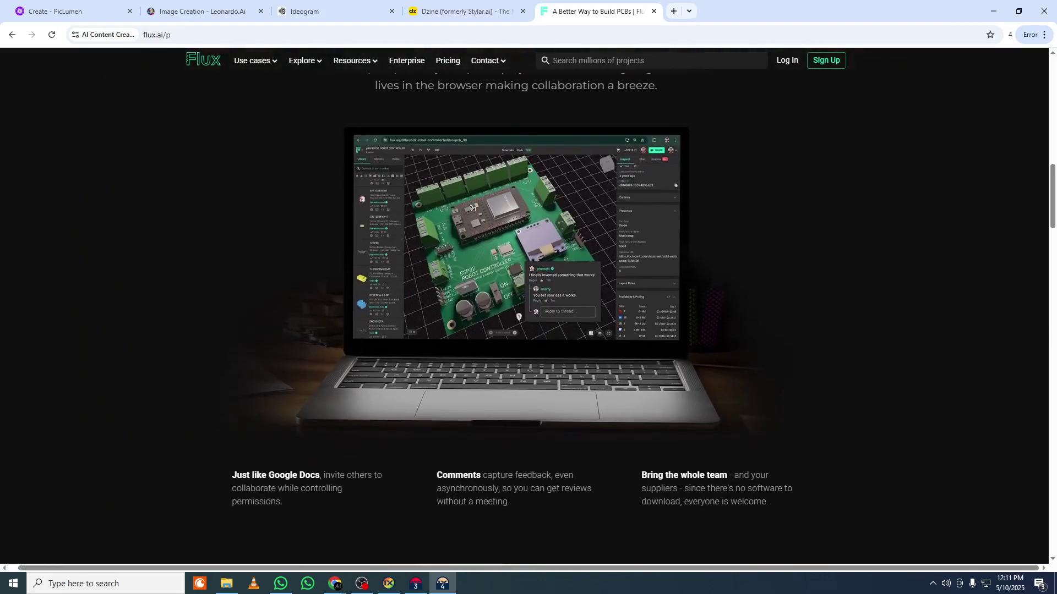
{"action": "scroll", "coordinate": [492, 144], "scroll_direction": "down", "scroll_amount": 16}
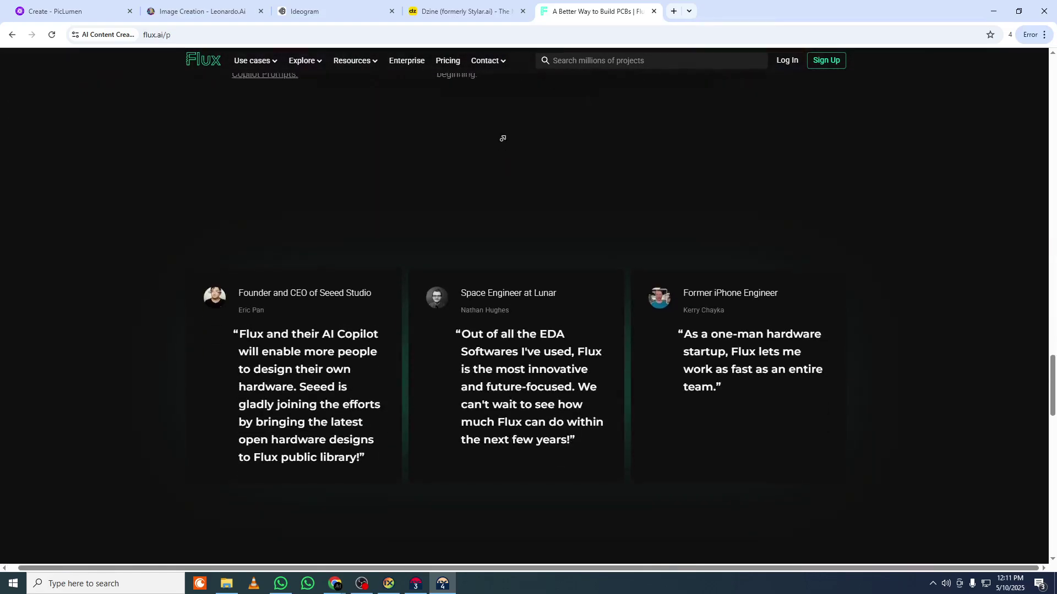
{"action": "scroll", "coordinate": [500, 141], "scroll_direction": "up", "scroll_amount": 8}
{"action": "scroll", "coordinate": [503, 92], "scroll_direction": "up", "scroll_amount": 10}
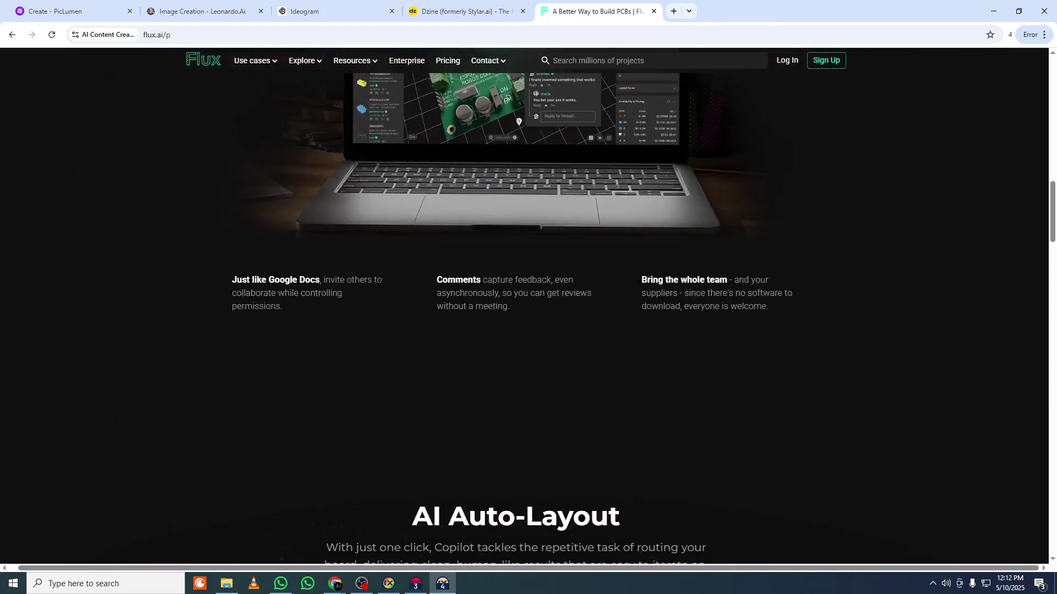
{"action": "scroll", "coordinate": [776, 165], "scroll_direction": "up", "scroll_amount": 15}
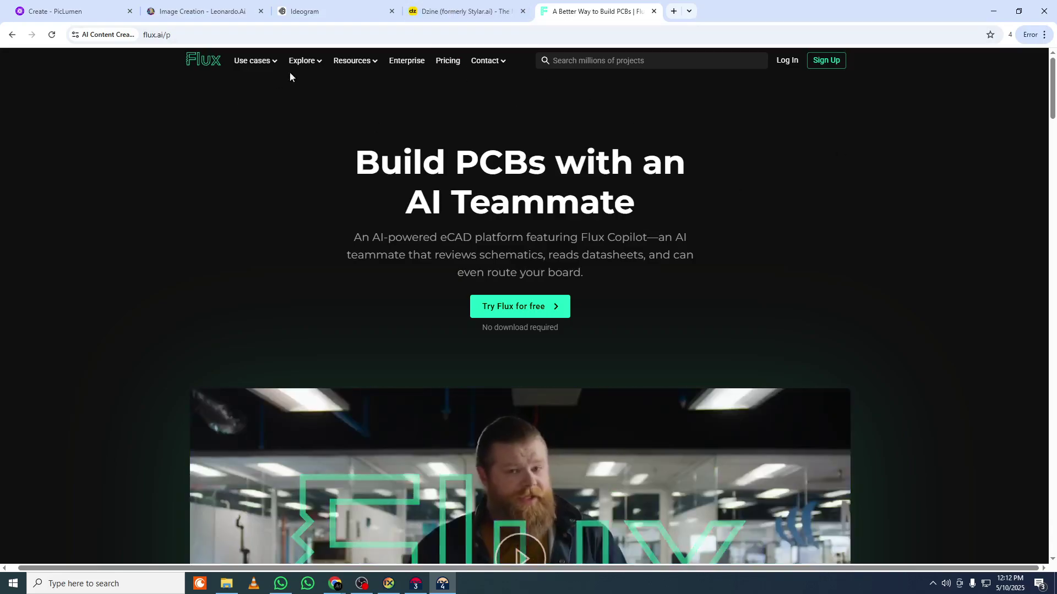
- Return to Dzine and check the FLUX.1 entry in the Text-to-Image style list
{"action": "left_click", "coordinate": [426, 17]}
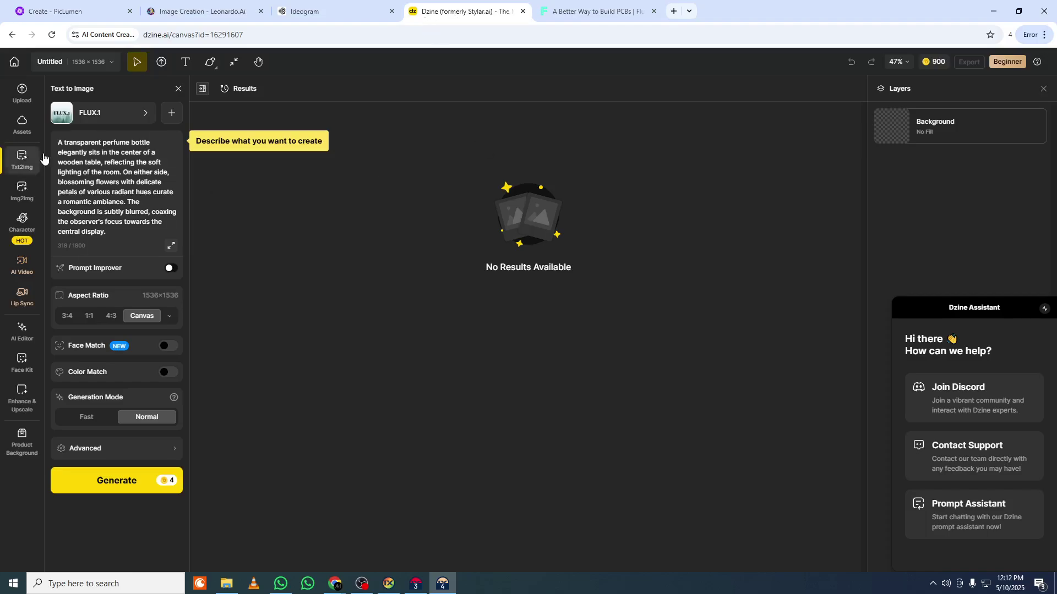
{"action": "left_click", "coordinate": [137, 118]}
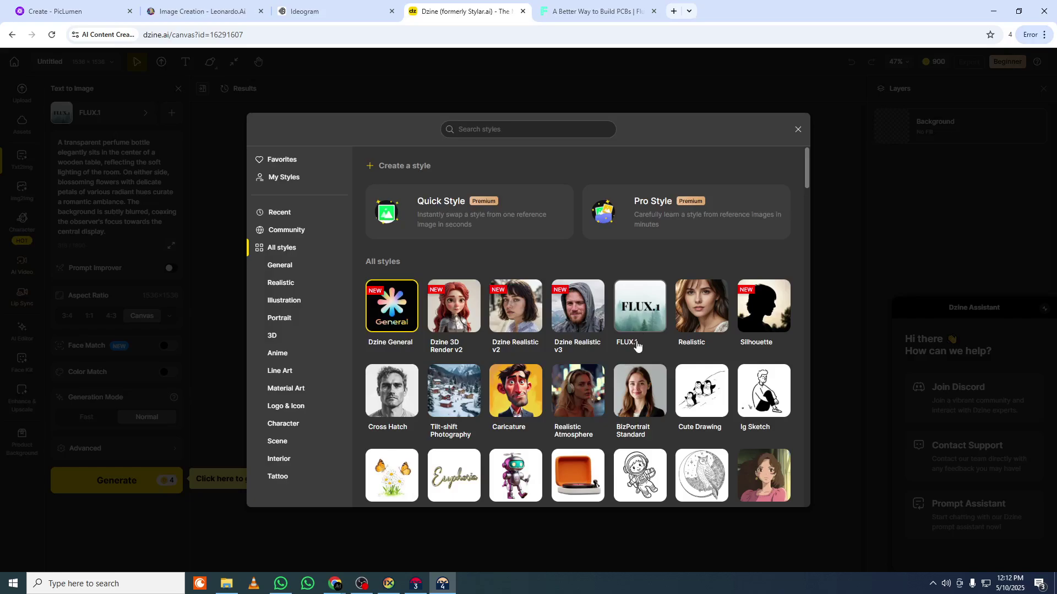
{"action": "left_click", "coordinate": [827, 230]}
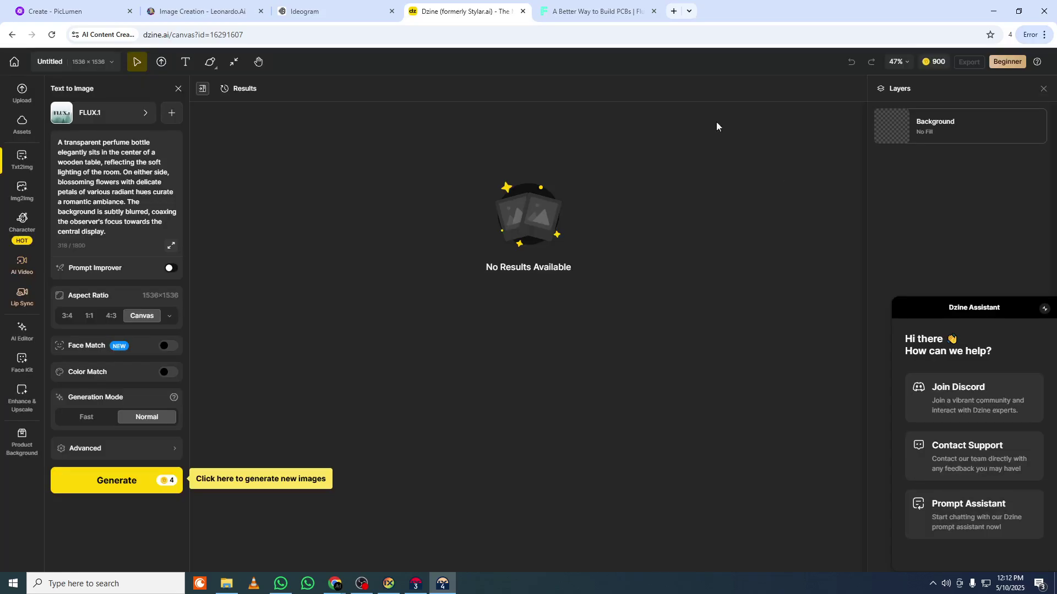
- Try to start using Flux for free on flux.ai and close the site
{"action": "left_click", "coordinate": [567, 11]}
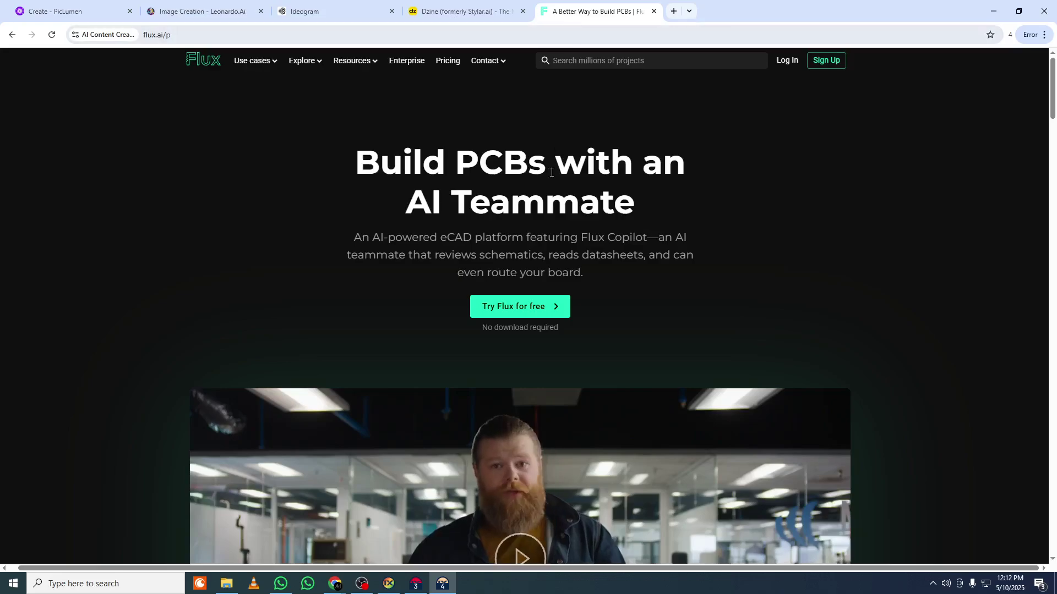
{"action": "left_click", "coordinate": [517, 309]}
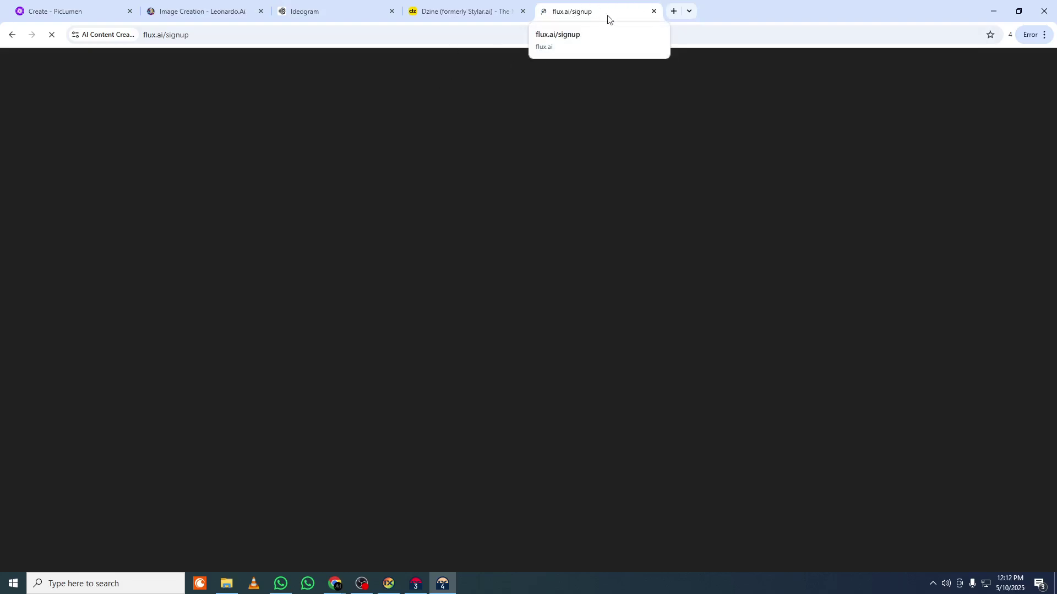
{"action": "left_click", "coordinate": [653, 11]}
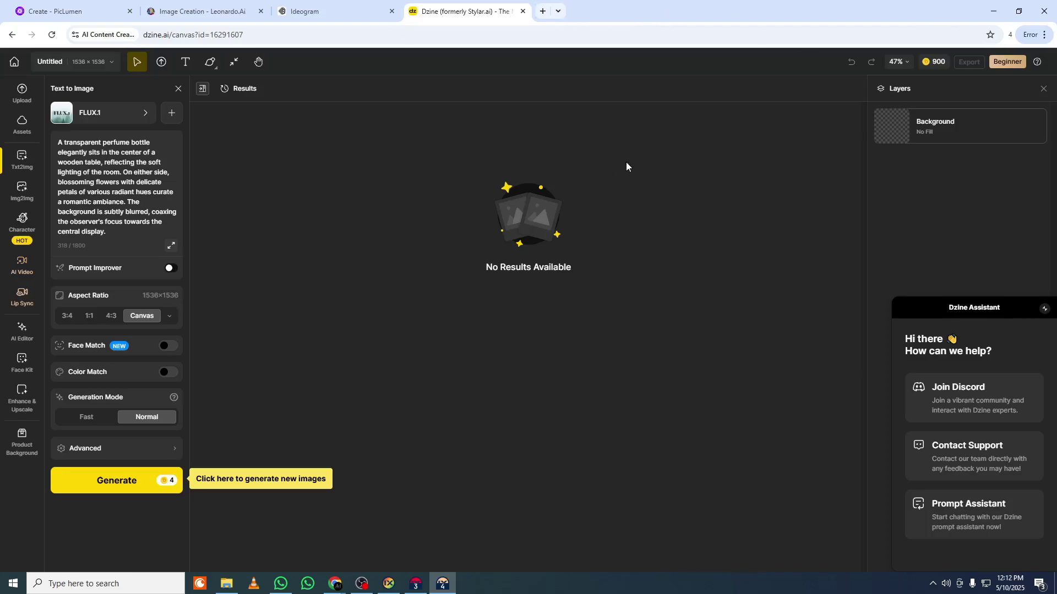
- Choose the FLUX.1 style and clear the sample perfume bottle prompt, along with a mistakenly pasted card number
{"action": "left_click", "coordinate": [128, 118]}
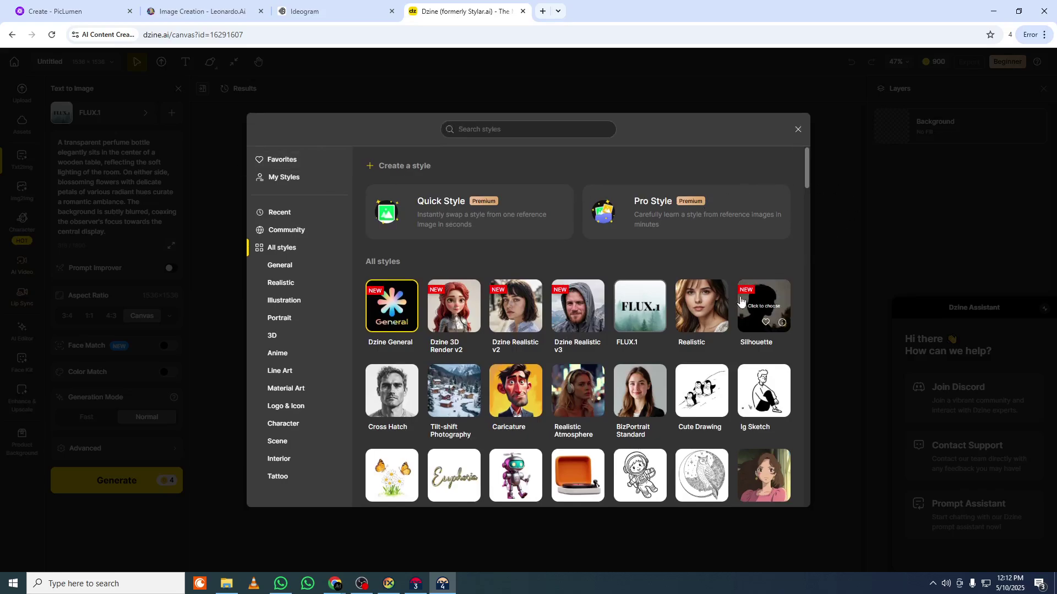
{"action": "left_click", "coordinate": [640, 306]}
{"action": "key", "text": "ctrl+a"}
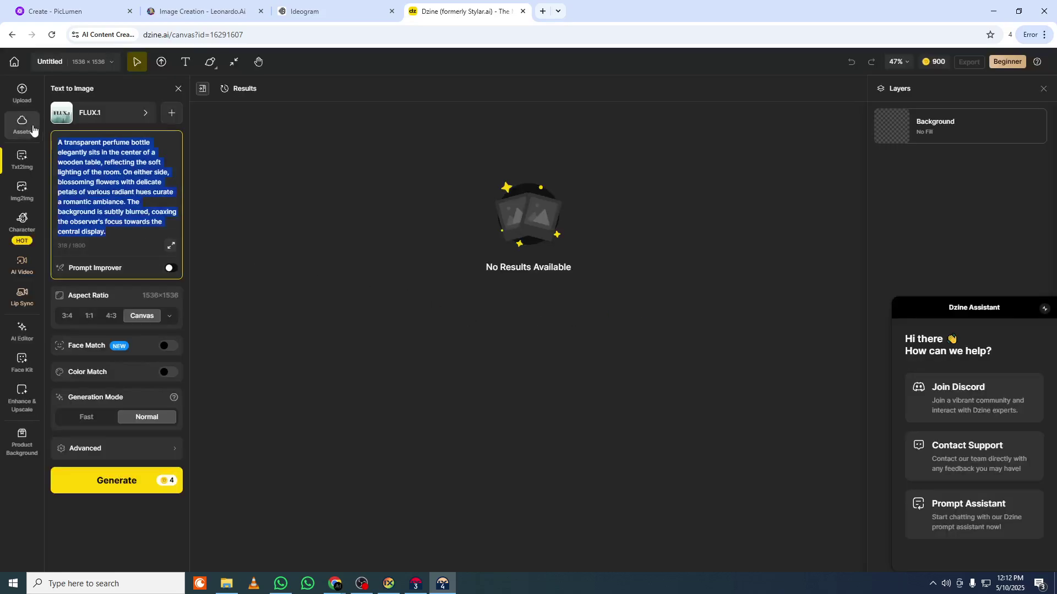
{"action": "mouse_move", "coordinate": [35, 120]}
{"action": "key", "text": "BackSpace"}
{"action": "key", "text": "ctrl+v"}
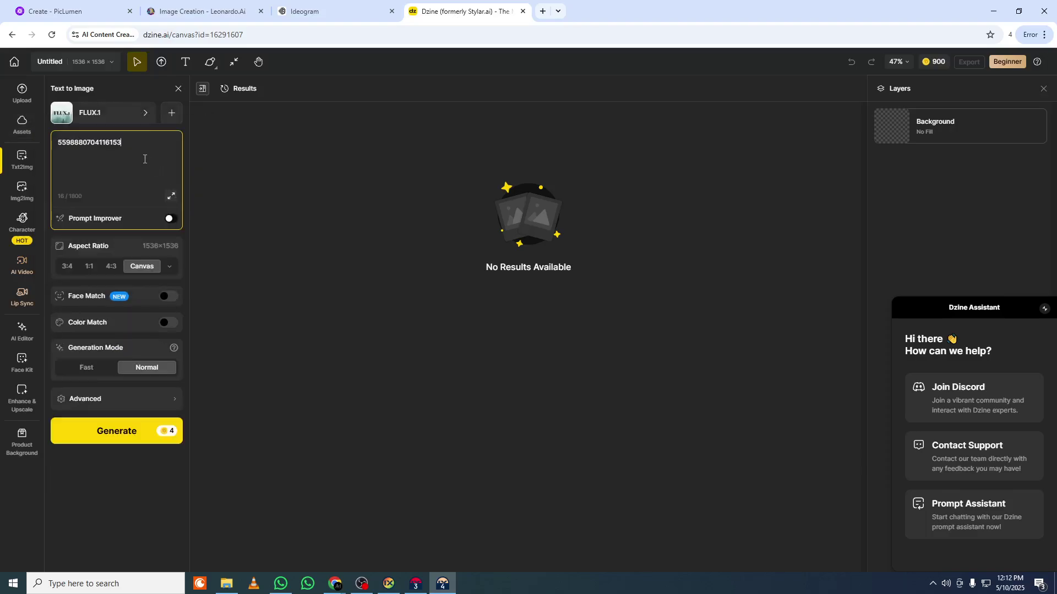
{"action": "key", "text": "BackSpace"}
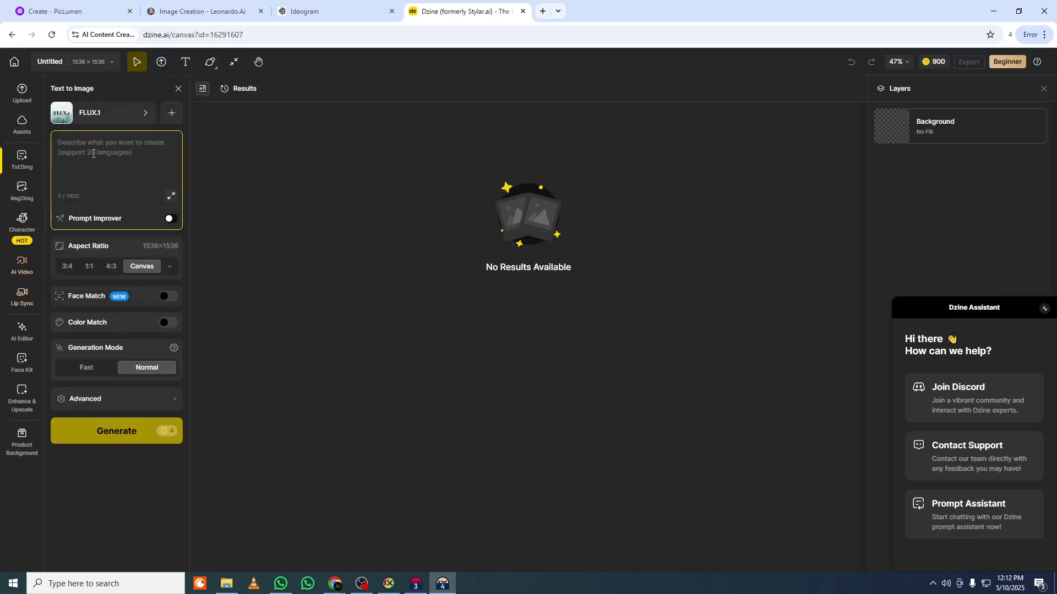
- Paste the copied living room scene prompt from the clipboard history and turn on Prompt Improver
{"action": "key", "text": "super+v"}
{"action": "left_click", "coordinate": [140, 231]}
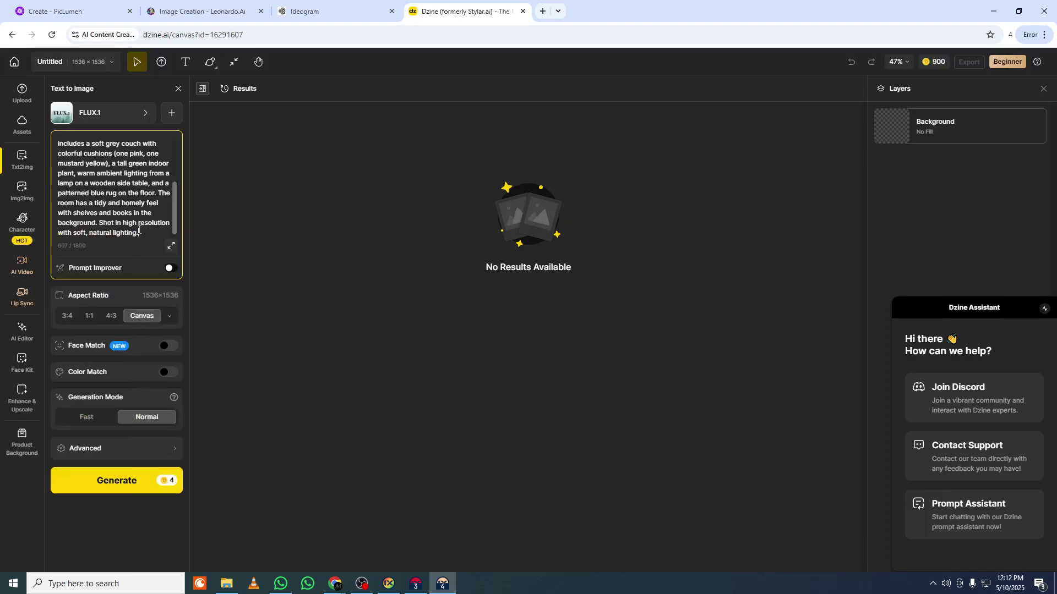
{"action": "left_click", "coordinate": [171, 270]}
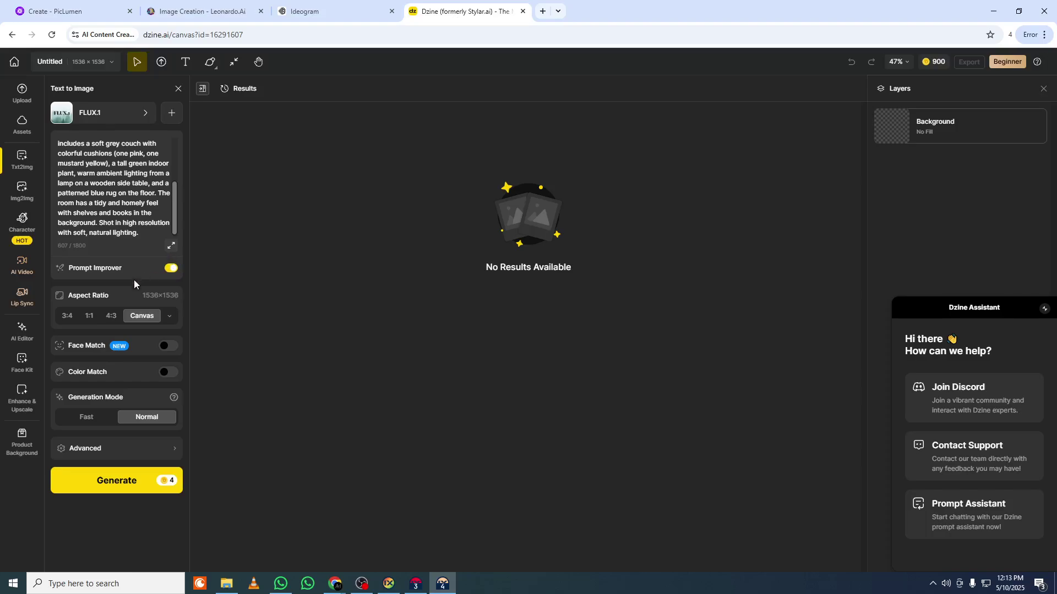
- Set the image's aspect ratio to the TikTok 9:16 preset
{"action": "left_click", "coordinate": [175, 319]}
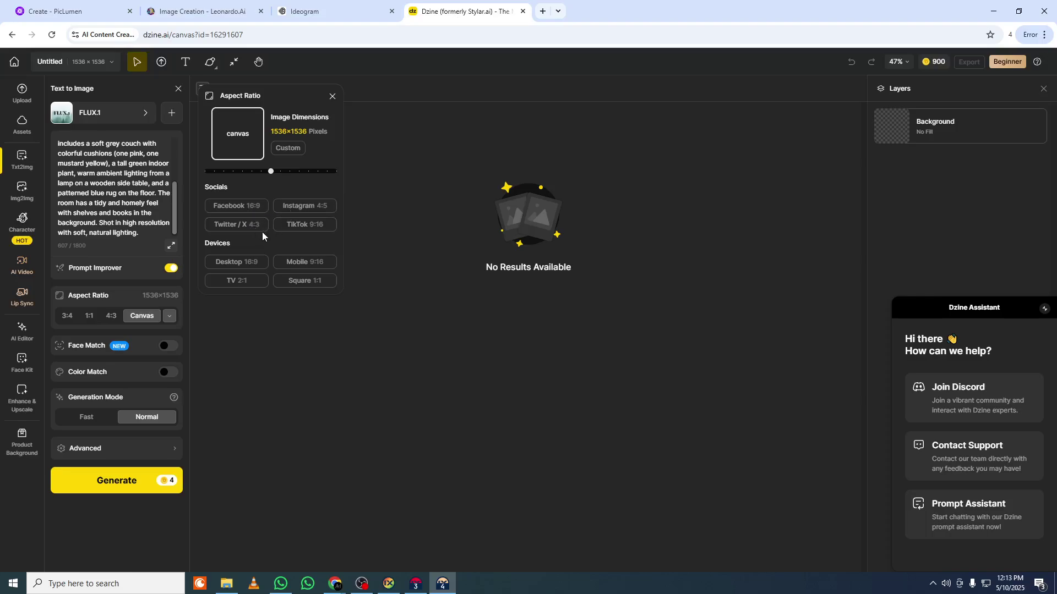
{"action": "left_click", "coordinate": [288, 229]}
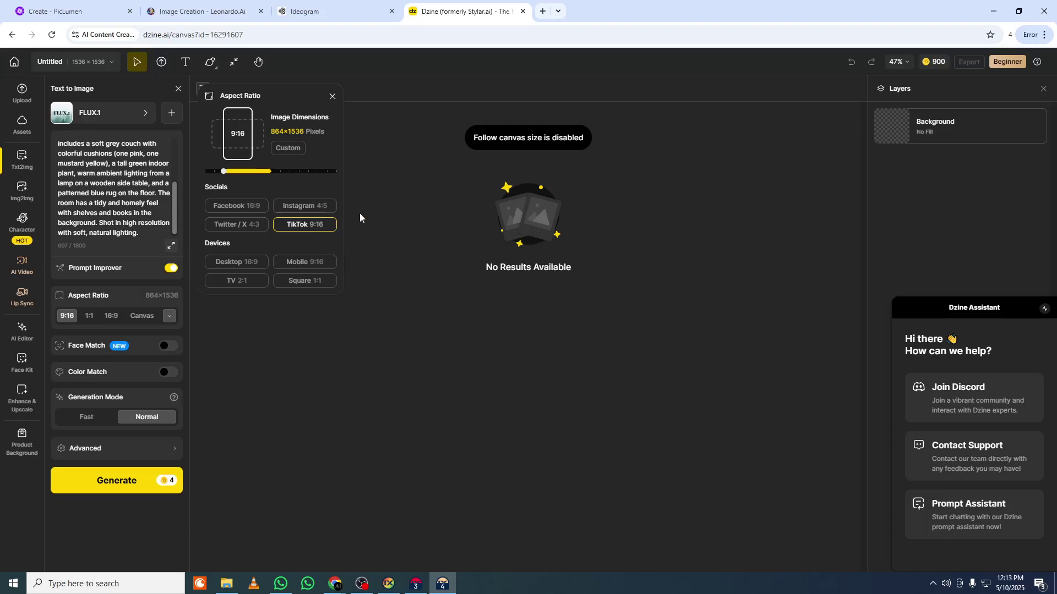
- Turn on Face Match to check its face picker, and switch it off again
{"action": "left_click", "coordinate": [171, 347]}
{"action": "left_click", "coordinate": [167, 346]}
{"action": "left_click", "coordinate": [165, 373]}
{"action": "left_click", "coordinate": [169, 346]}
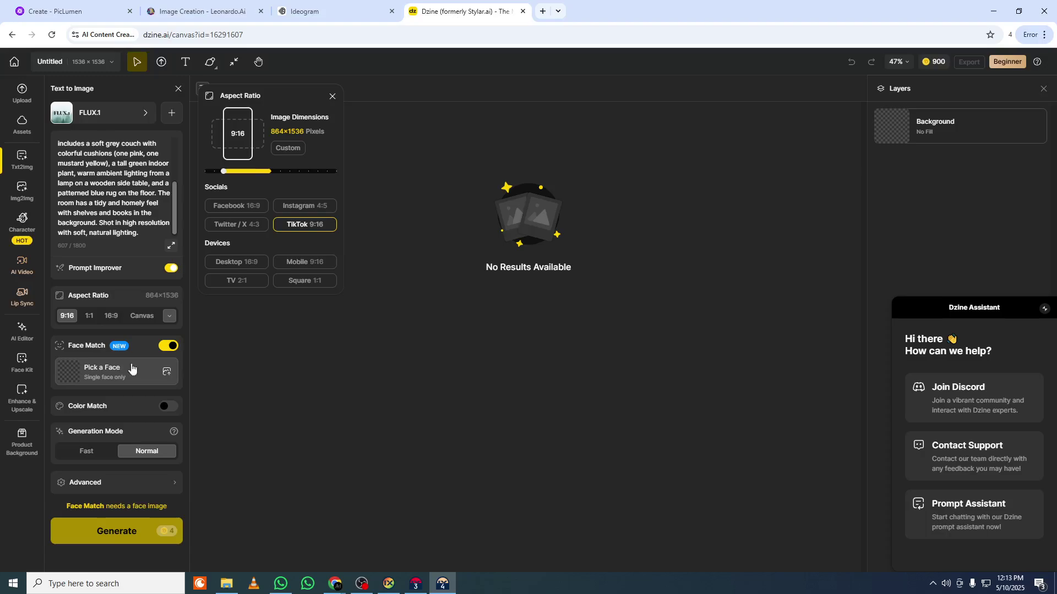
{"action": "left_click", "coordinate": [177, 345]}
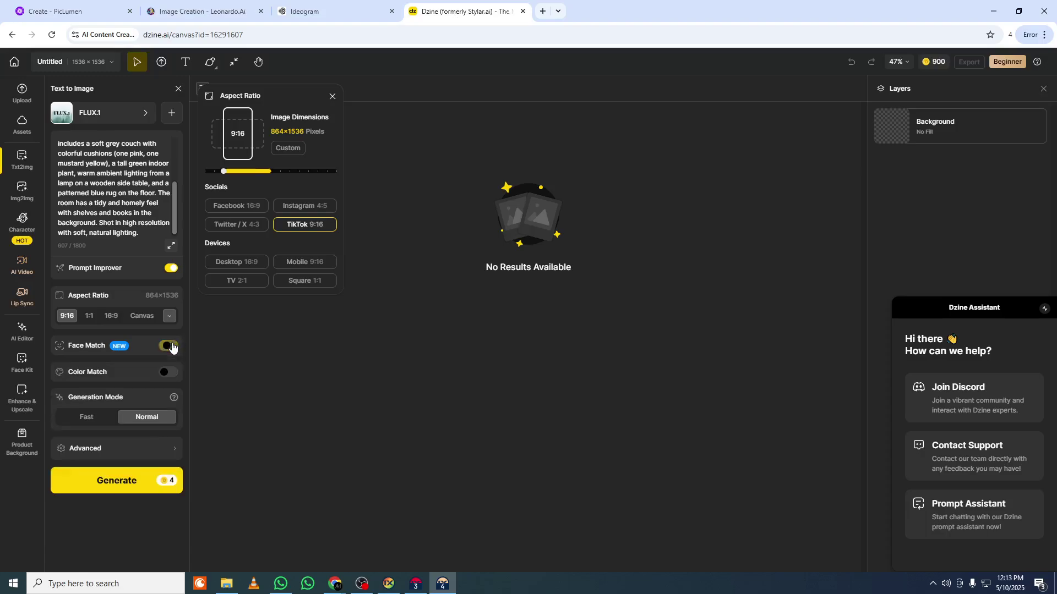
- Generate the living room scene with the FLUX.1 style and close the aspect ratio settings
{"action": "left_click", "coordinate": [88, 477]}
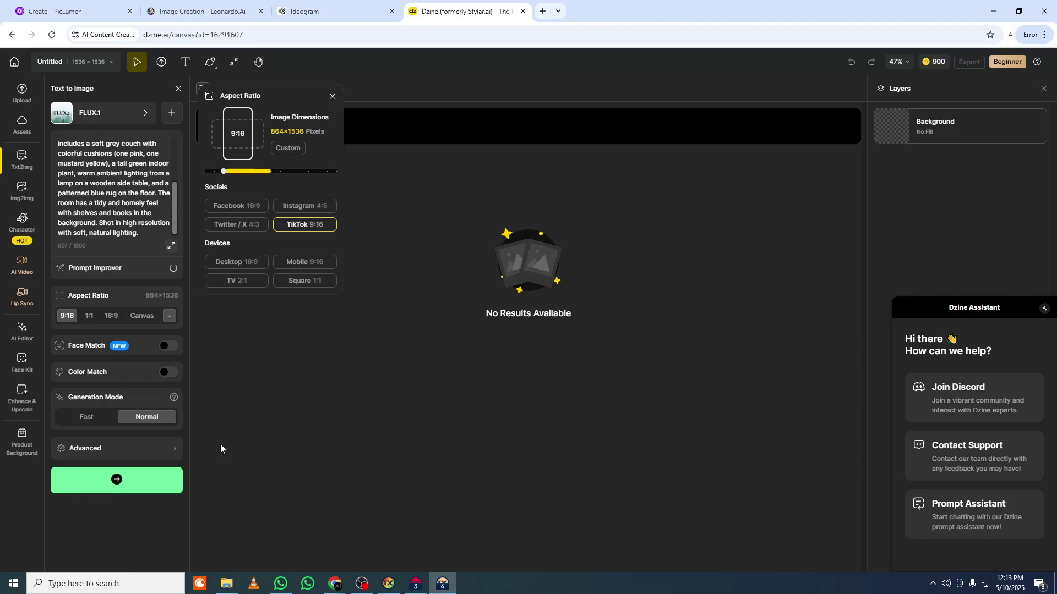
{"action": "left_click", "coordinate": [330, 100]}
- Change the style to Dzine General and try to generate another set from the same prompt
{"action": "left_click", "coordinate": [96, 116]}
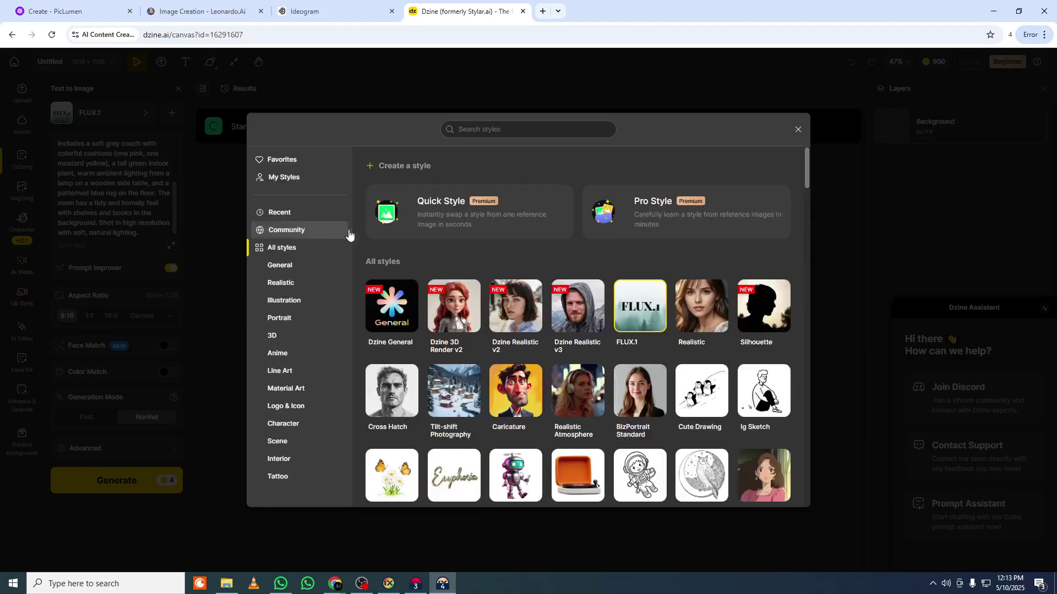
{"action": "left_click", "coordinate": [394, 312]}
{"action": "left_click", "coordinate": [121, 487]}
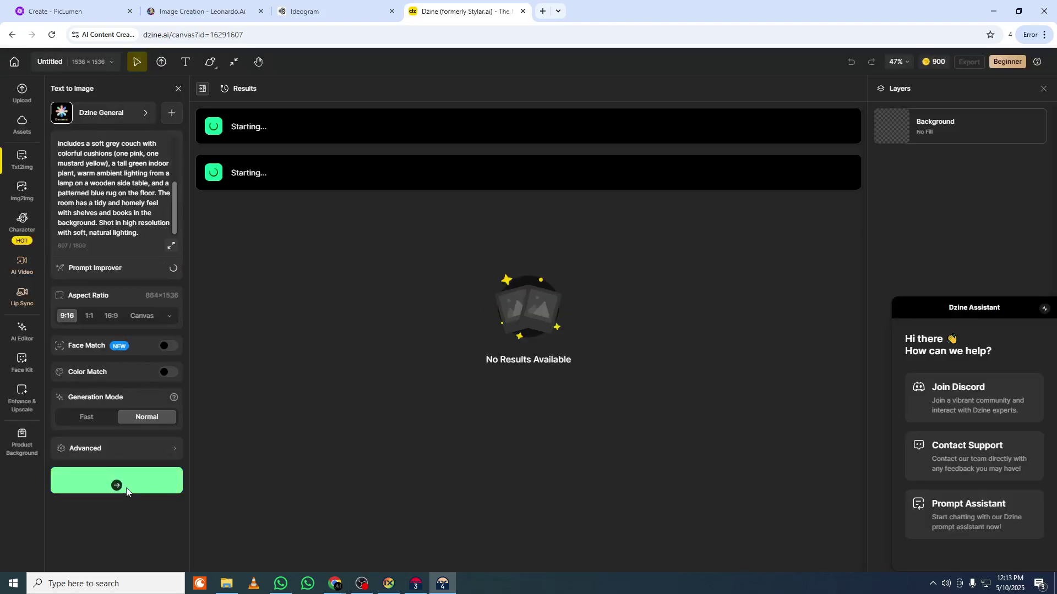
{"action": "left_click", "coordinate": [172, 112]}
{"action": "left_click", "coordinate": [135, 365]}
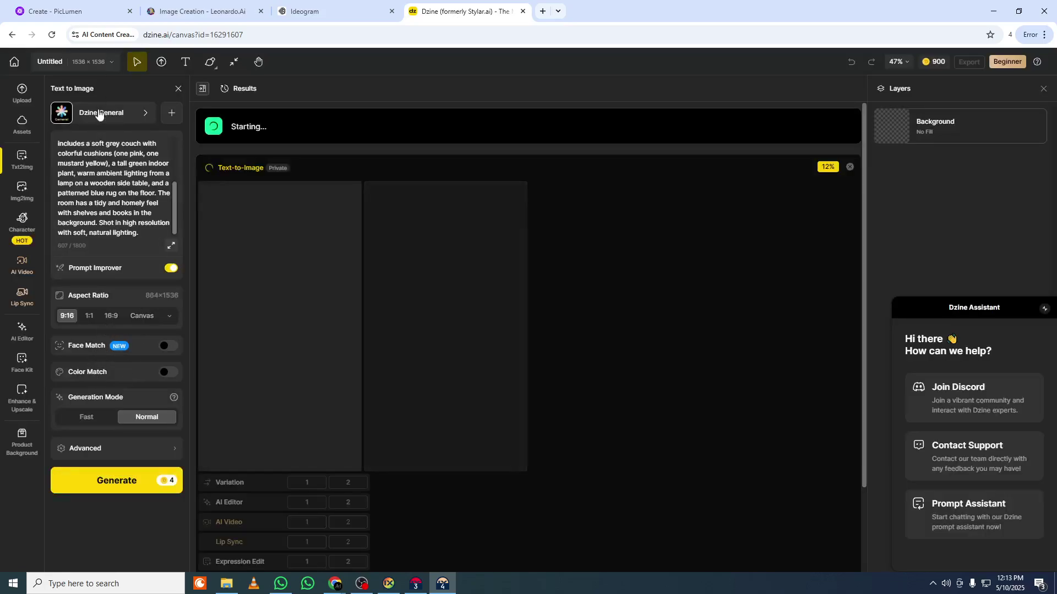
- Dismiss the Creator Plan upgrade offer, close the style list and check the running Text-to-Image job
{"action": "left_click", "coordinate": [102, 112]}
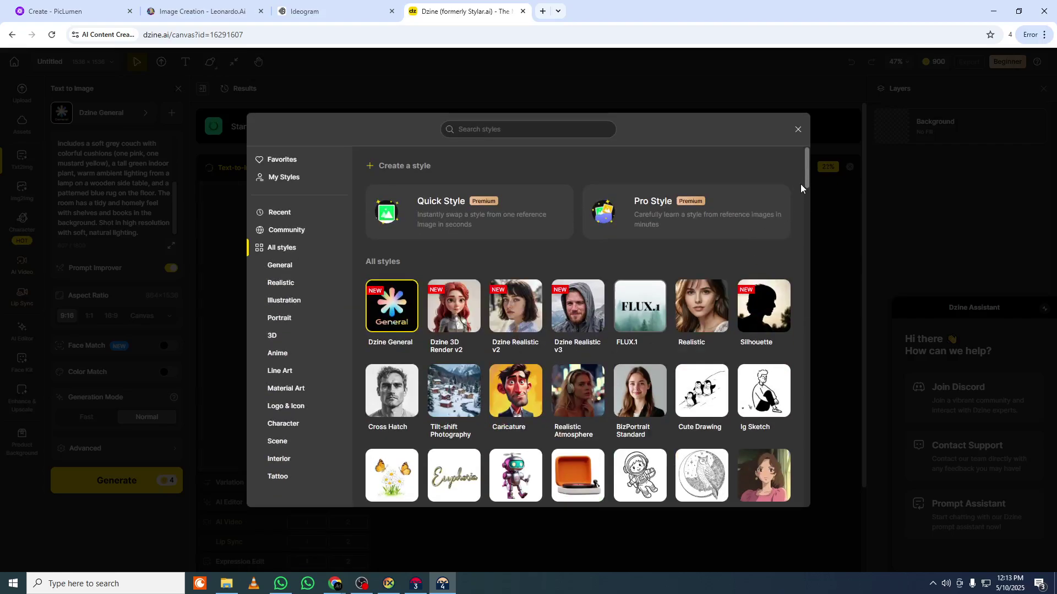
{"action": "left_click_drag", "start_coordinate": [808, 174], "coordinate": [808, 190]}
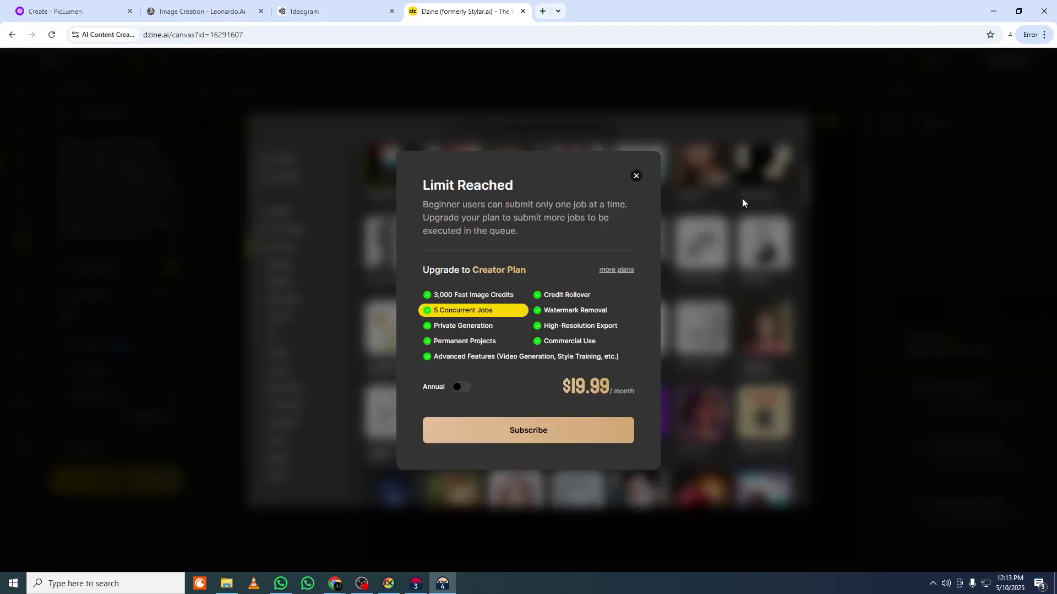
{"action": "left_click", "coordinate": [634, 173]}
{"action": "left_click", "coordinate": [874, 210]}
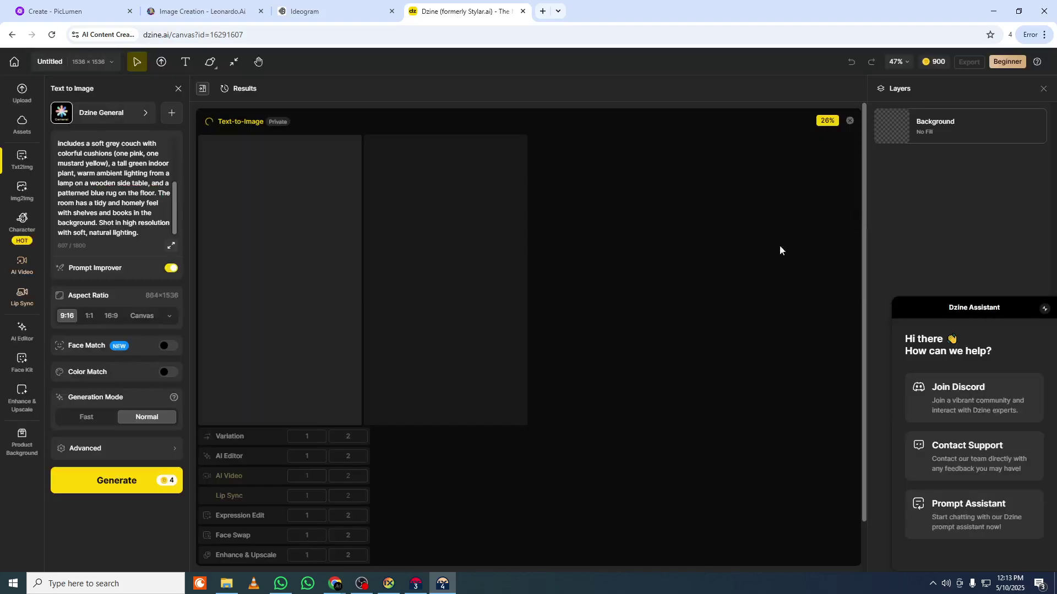
{"action": "scroll", "coordinate": [603, 375], "scroll_direction": "down", "scroll_amount": 1}
{"action": "scroll", "coordinate": [612, 209], "scroll_direction": "up", "scroll_amount": 1}
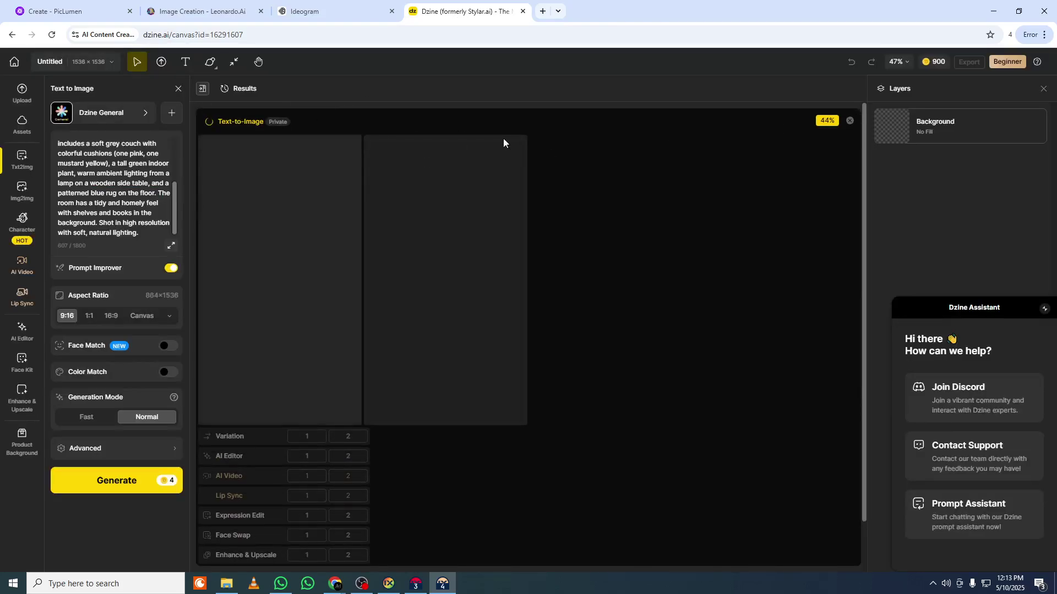
- Look through the full style list and the 3D, Anime, Line Art and Material Art categories
{"action": "left_click", "coordinate": [100, 113]}
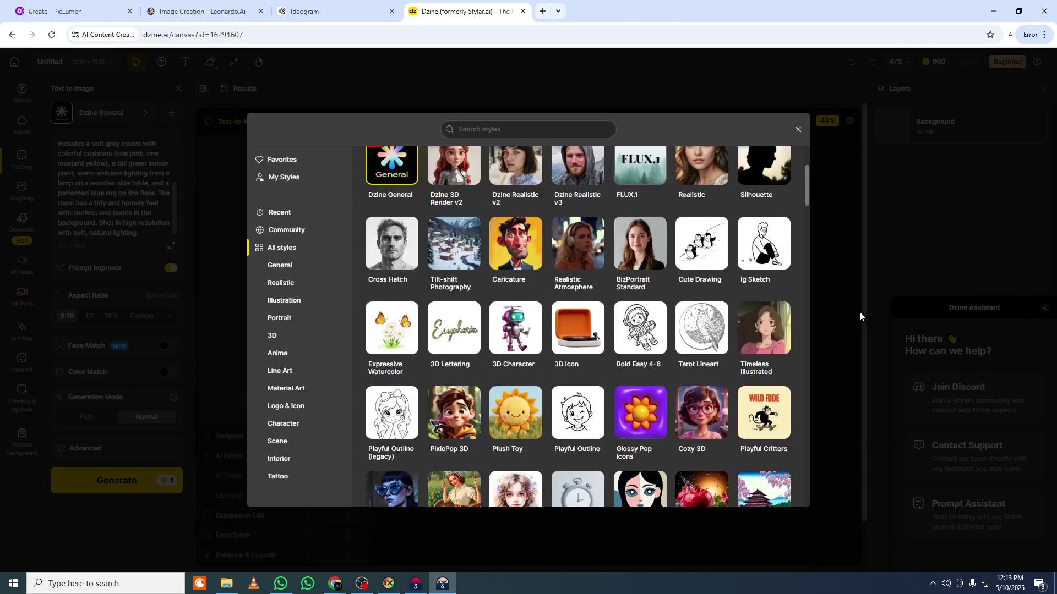
{"action": "left_click_drag", "start_coordinate": [805, 189], "coordinate": [792, 507]}
{"action": "left_click", "coordinate": [268, 338]}
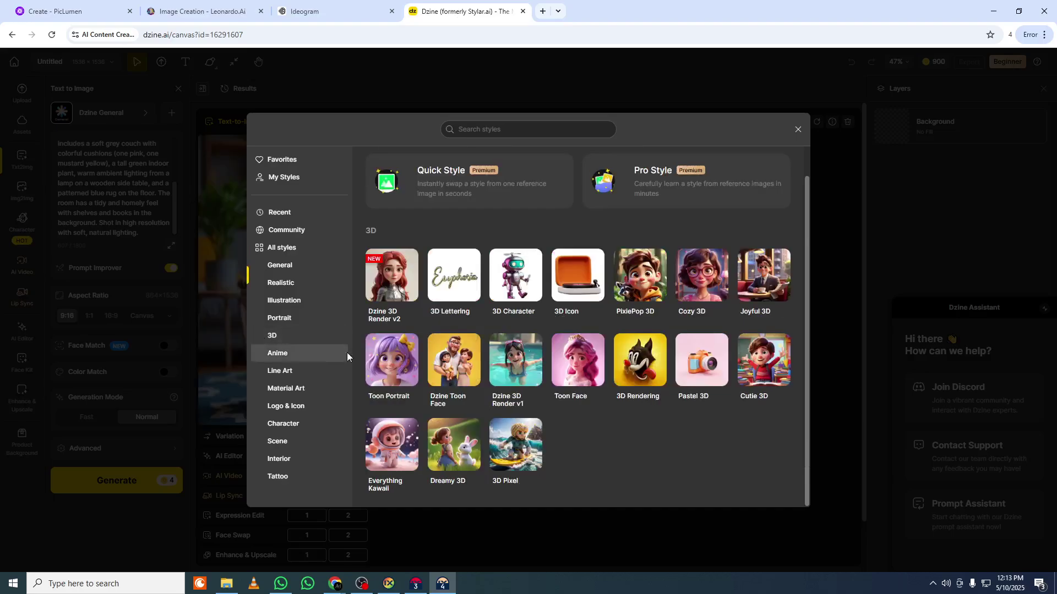
{"action": "left_click", "coordinate": [277, 354]}
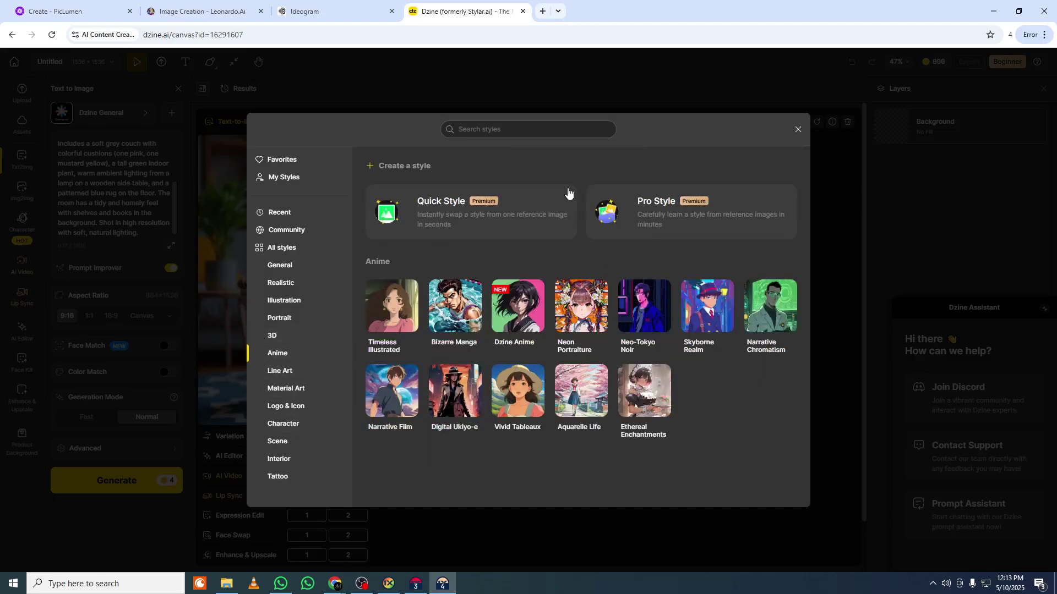
{"action": "left_click", "coordinate": [274, 380]}
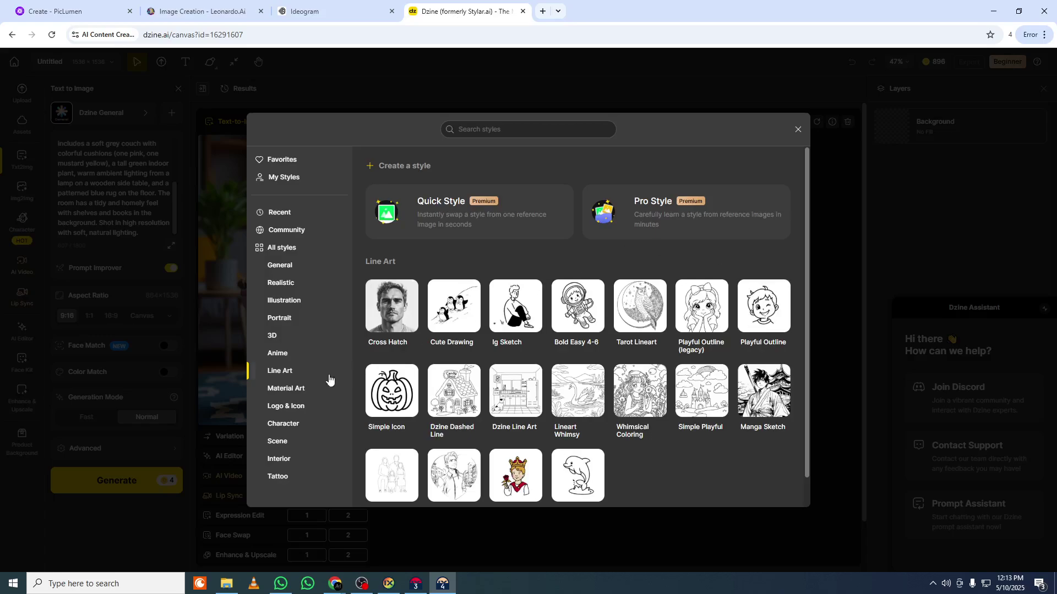
{"action": "left_click", "coordinate": [284, 389]}
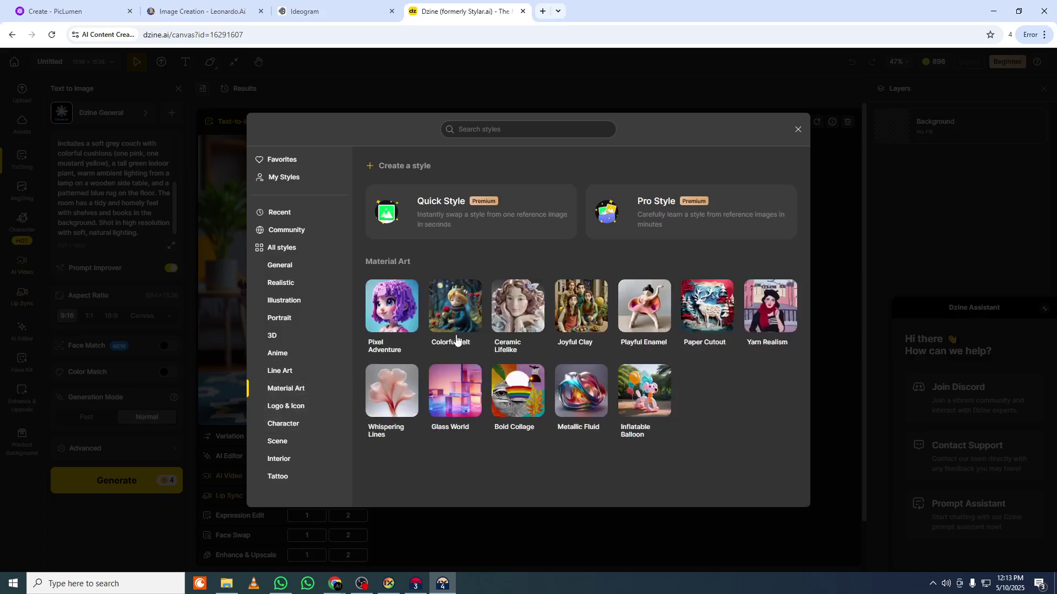
{"action": "left_click", "coordinate": [291, 370]}
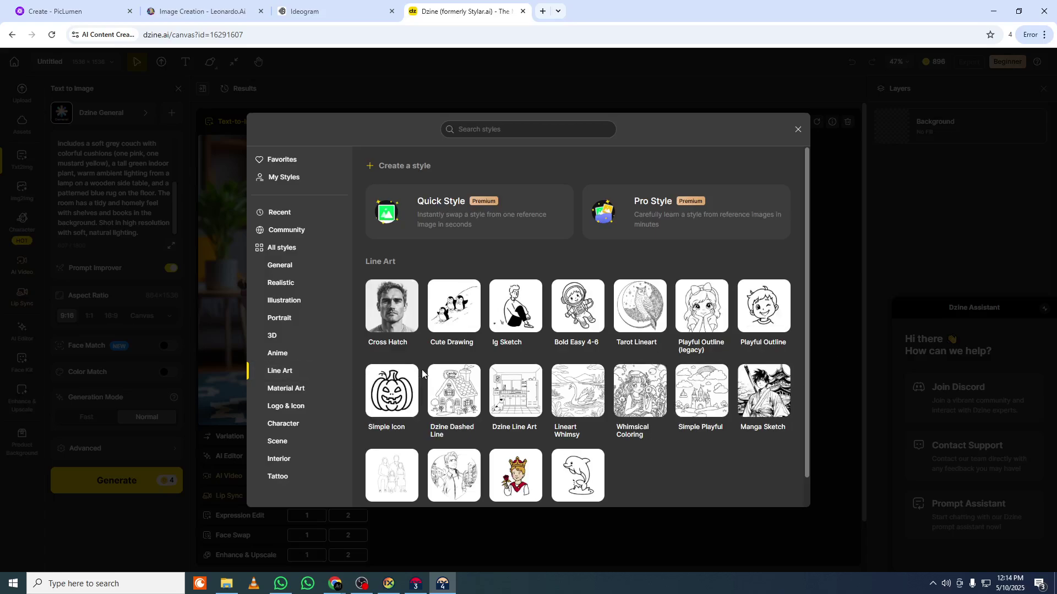
- Review the styles in the Logo & Icon, Character, Scene, Interior and Tattoo categories
{"action": "left_click", "coordinate": [268, 408]}
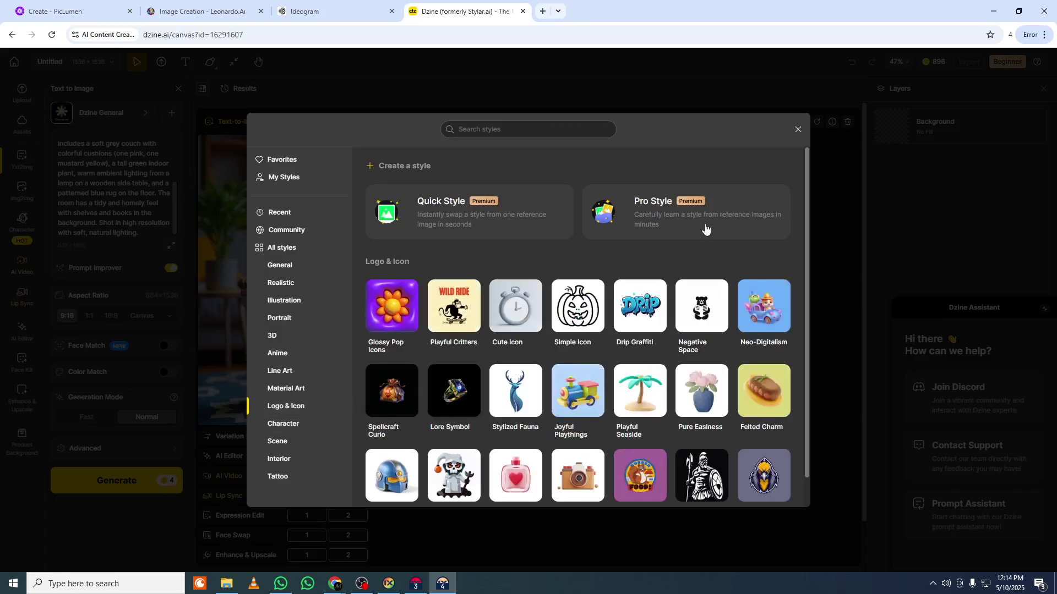
{"action": "left_click", "coordinate": [297, 424]}
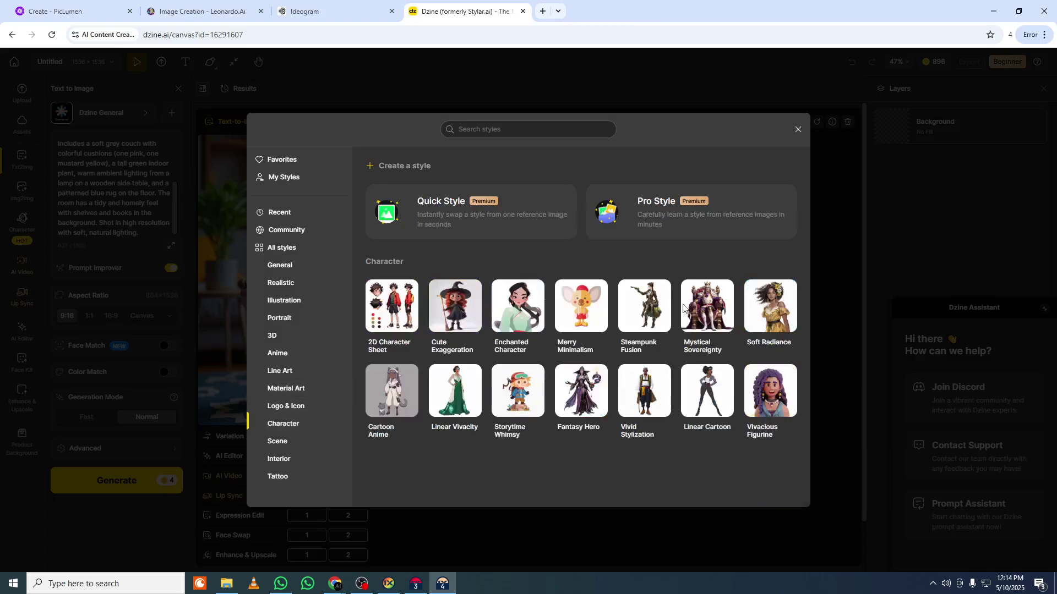
{"action": "left_click", "coordinate": [312, 443]}
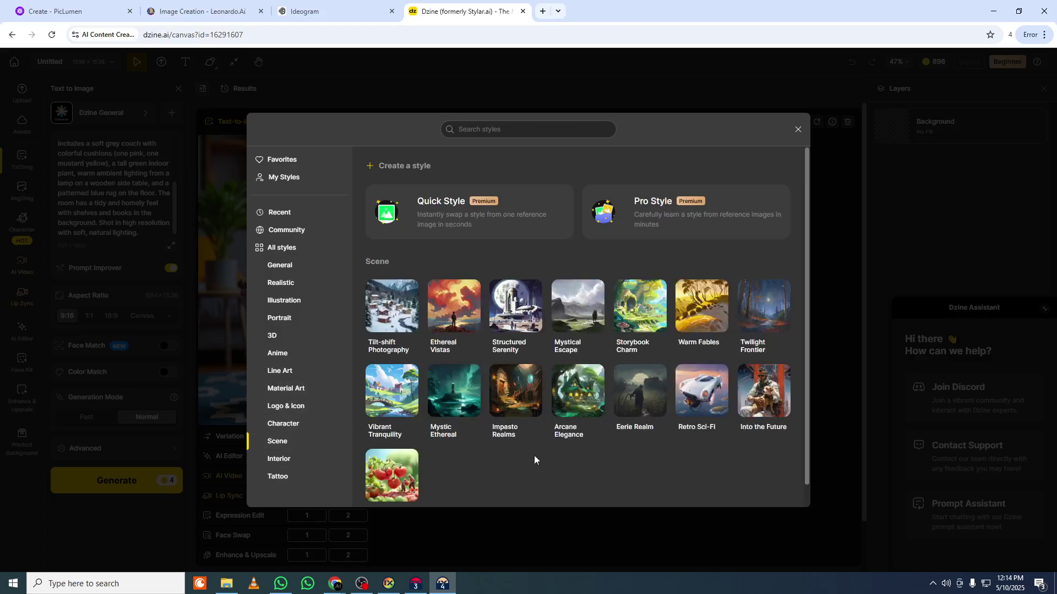
{"action": "left_click", "coordinate": [277, 466]}
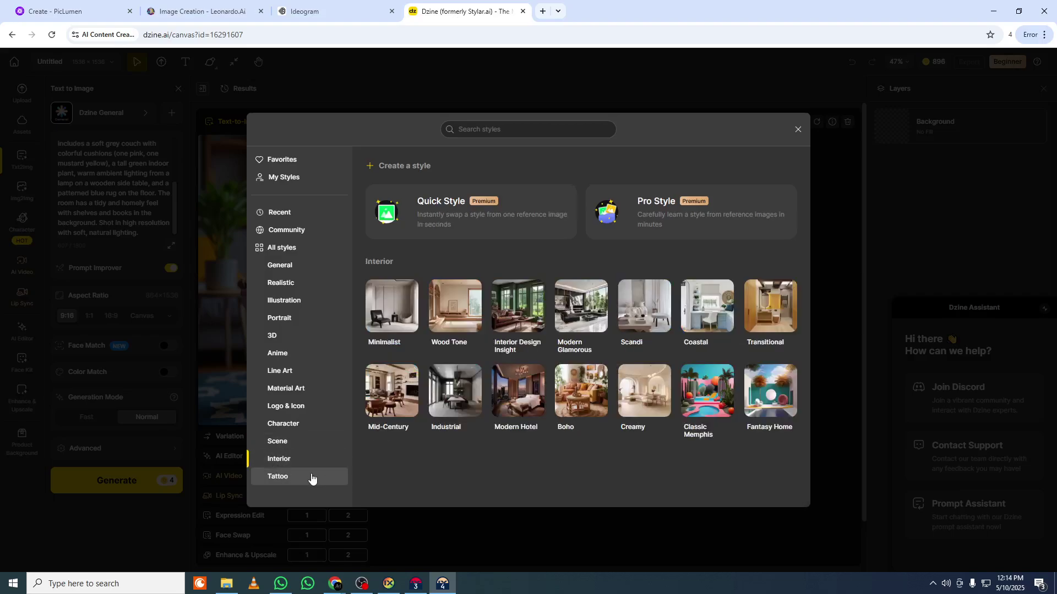
{"action": "left_click", "coordinate": [293, 476]}
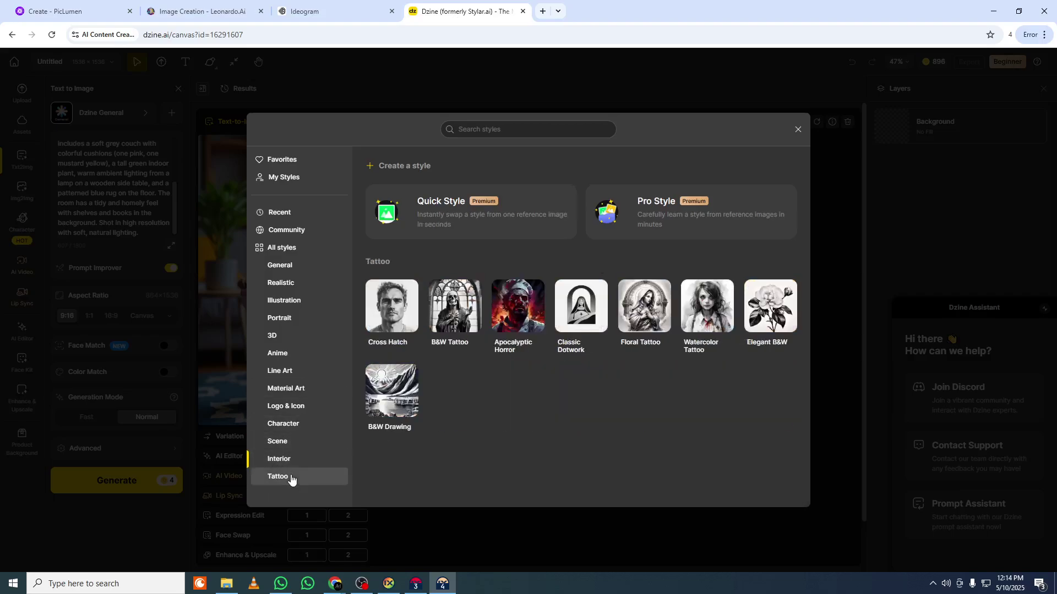
- Browse the General, Realistic, Illustration and Portrait styles and return to the 3D category
{"action": "left_click", "coordinate": [307, 265]}
{"action": "left_click", "coordinate": [294, 301]}
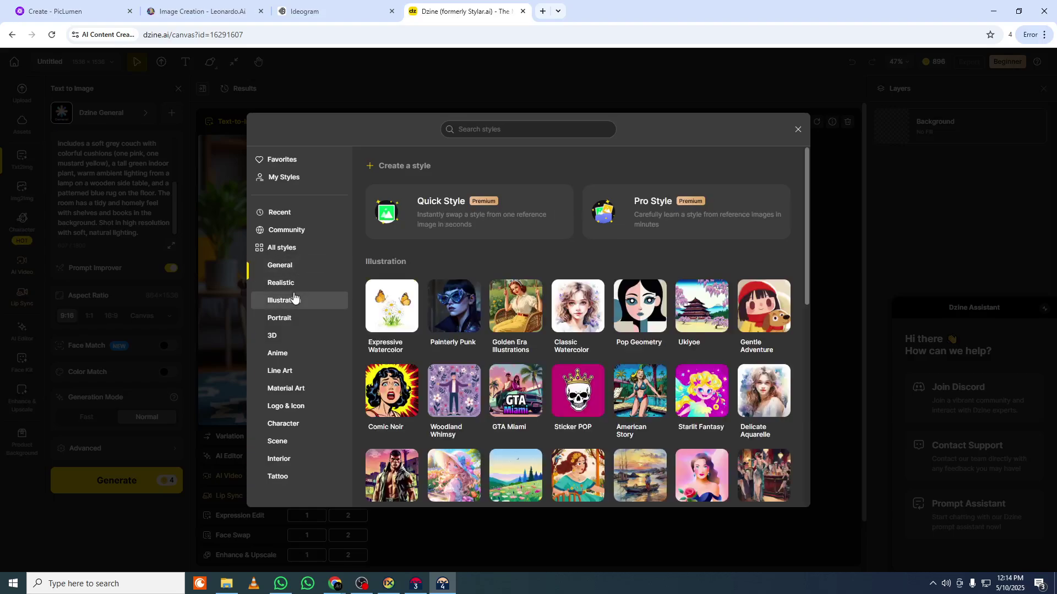
{"action": "left_click", "coordinate": [291, 284]}
{"action": "left_click", "coordinate": [290, 300]}
{"action": "left_click", "coordinate": [289, 319]}
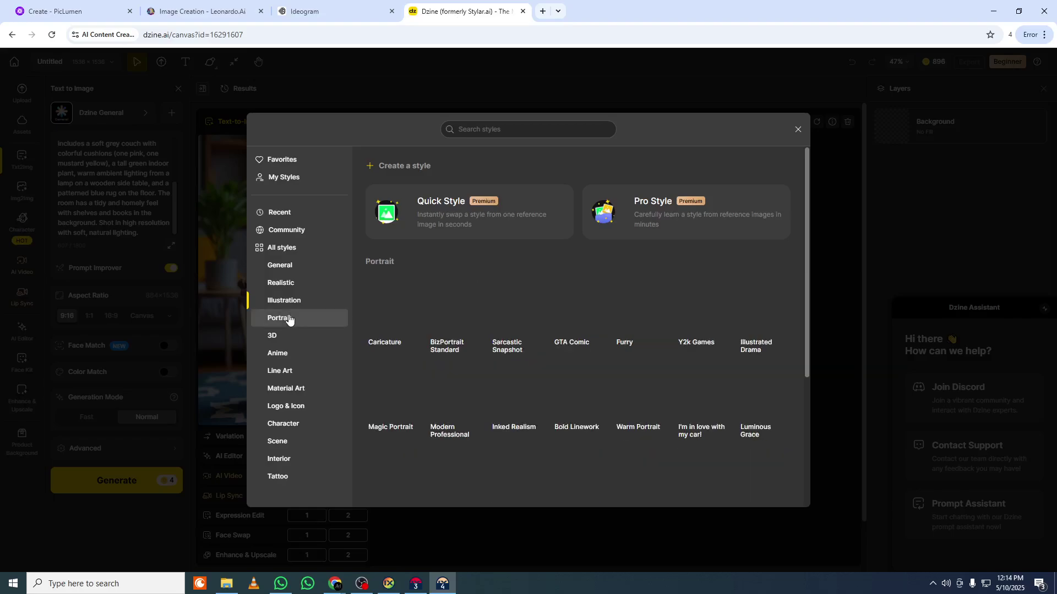
{"action": "left_click", "coordinate": [285, 335]}
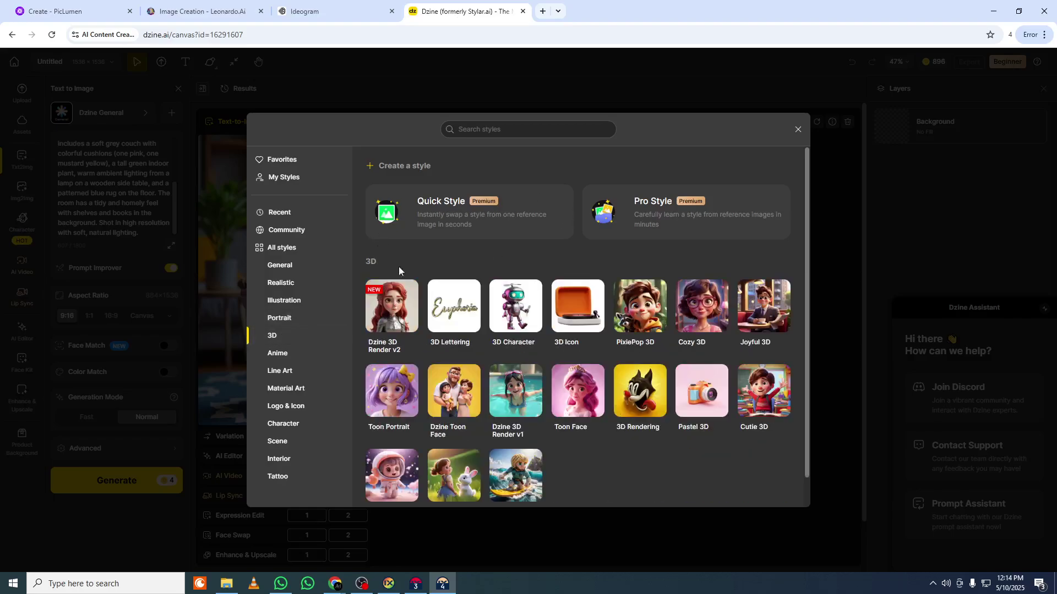
- Choose the FLUX.1 style for the text-to-image generation from the full style collection
{"action": "left_click", "coordinate": [300, 213]}
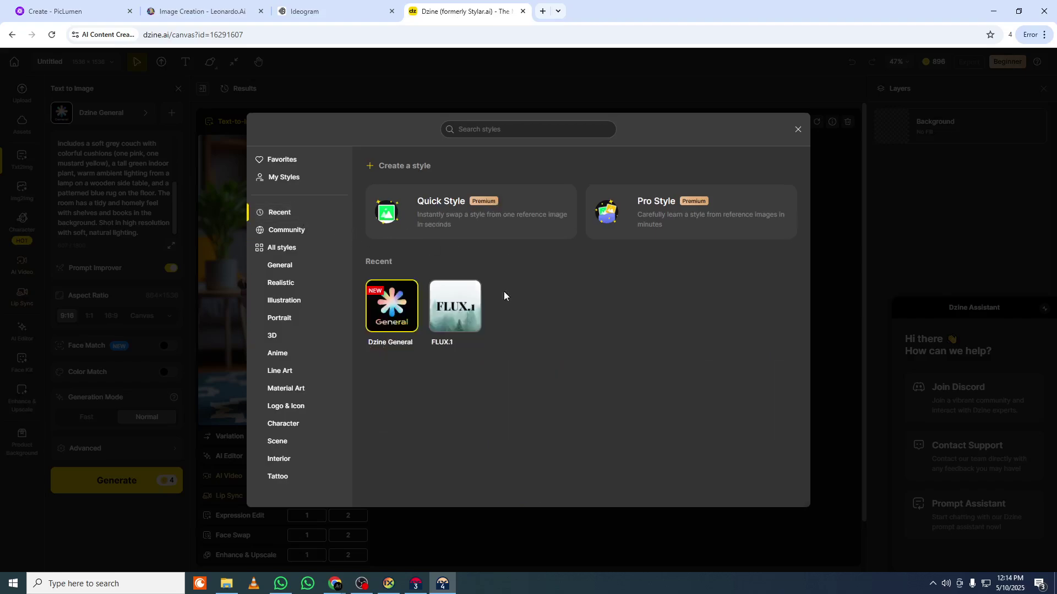
{"action": "left_click", "coordinate": [281, 247]}
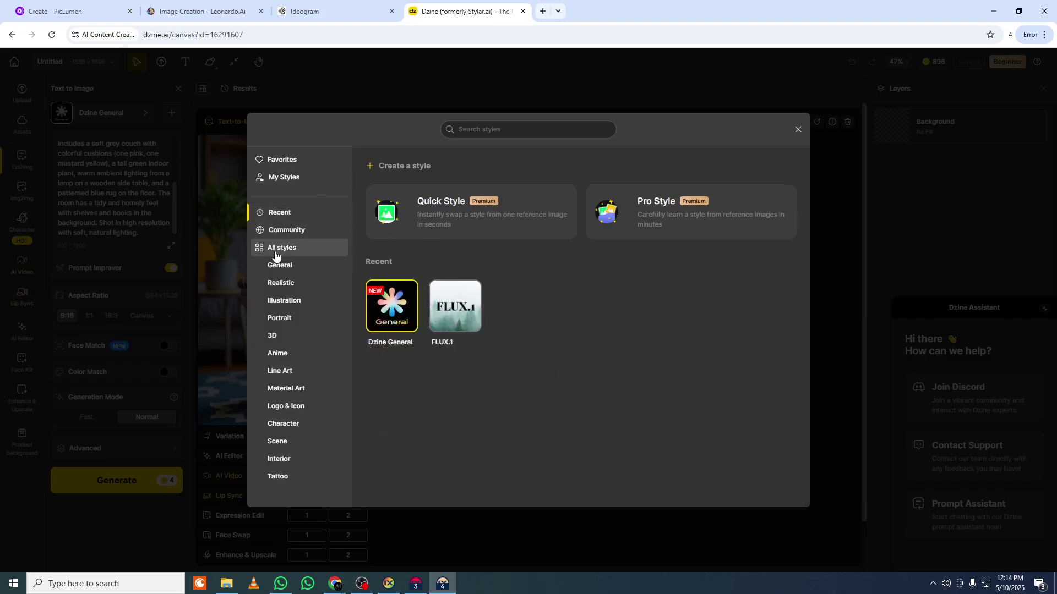
{"action": "left_click", "coordinate": [638, 314]}
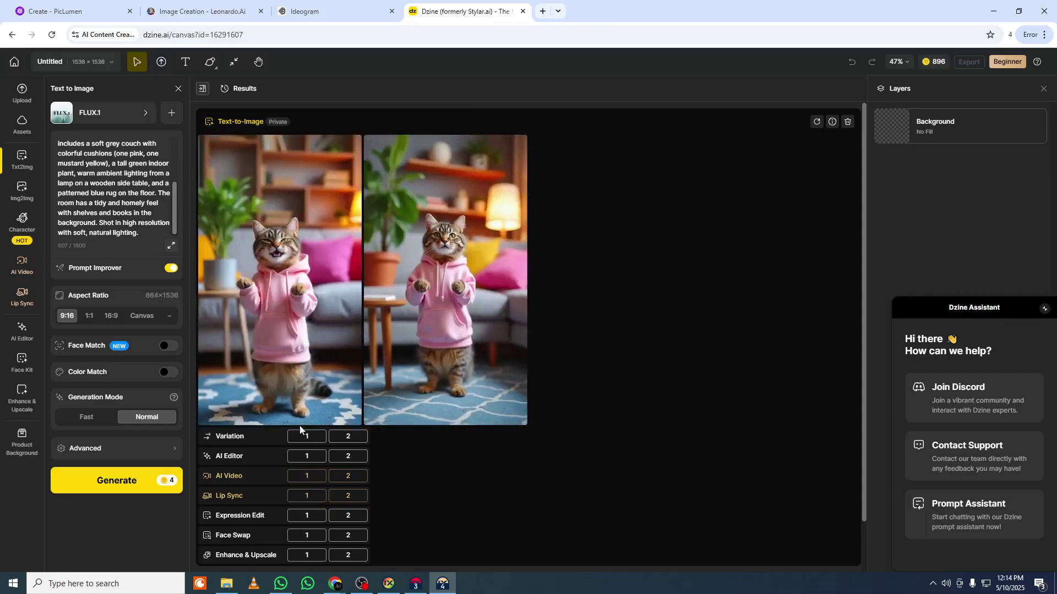
- Examine the first cat image's download settings, trying the 2x and 3x upscale options, and close them without downloading
{"action": "left_click", "coordinate": [292, 414]}
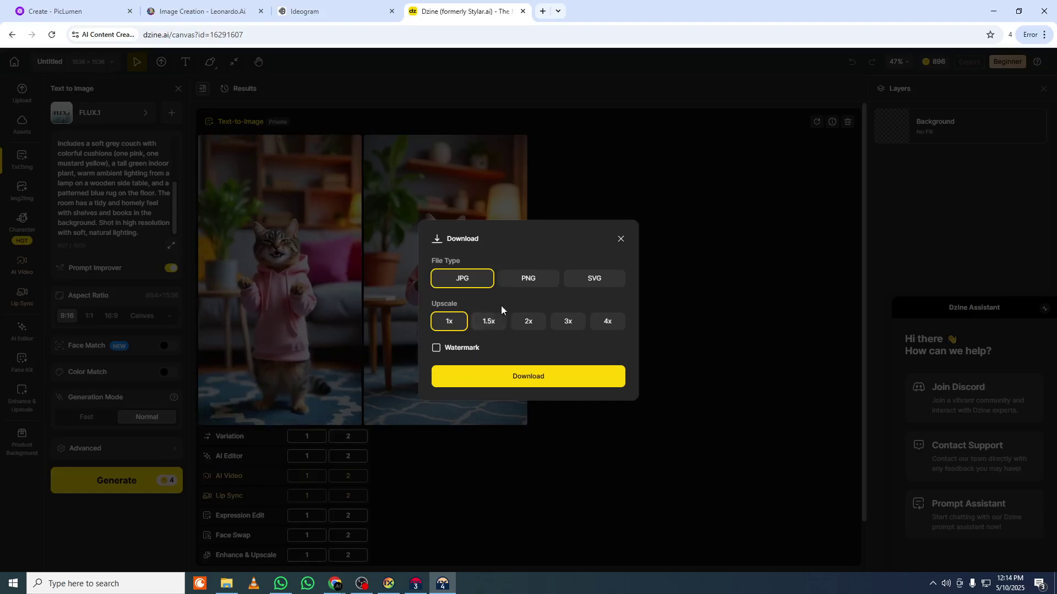
{"action": "left_click", "coordinate": [528, 321]}
{"action": "left_click", "coordinate": [577, 326]}
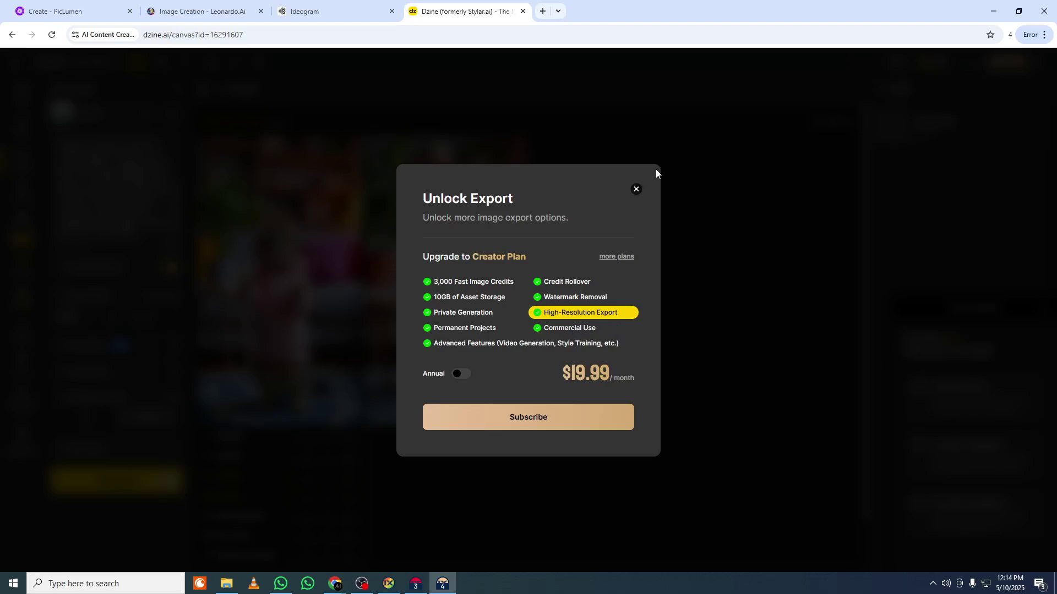
{"action": "left_click", "coordinate": [636, 190]}
{"action": "left_click", "coordinate": [561, 325]}
{"action": "left_click", "coordinate": [636, 189]}
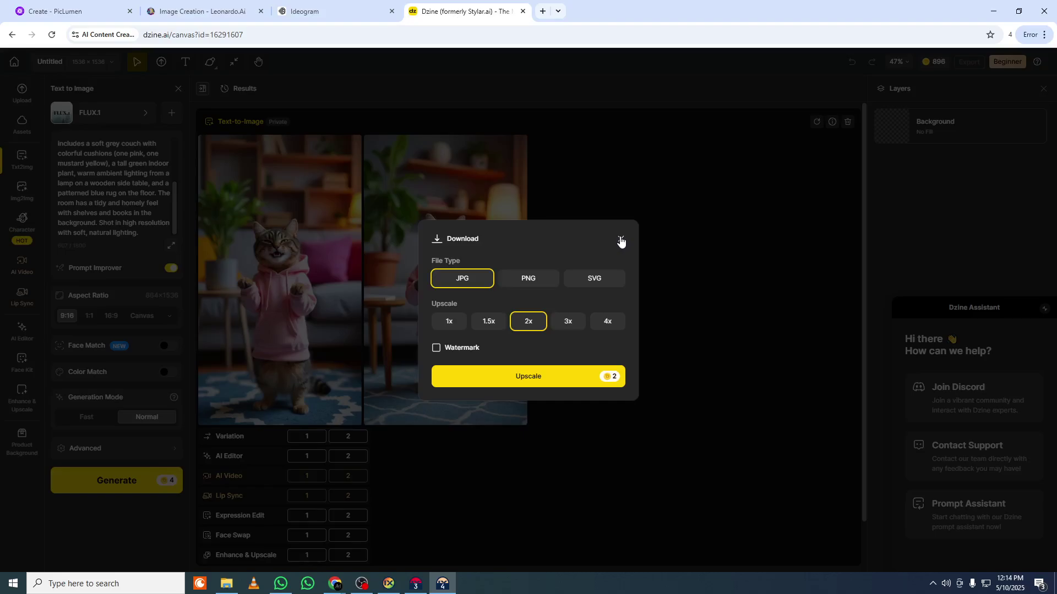
{"action": "left_click", "coordinate": [457, 321]}
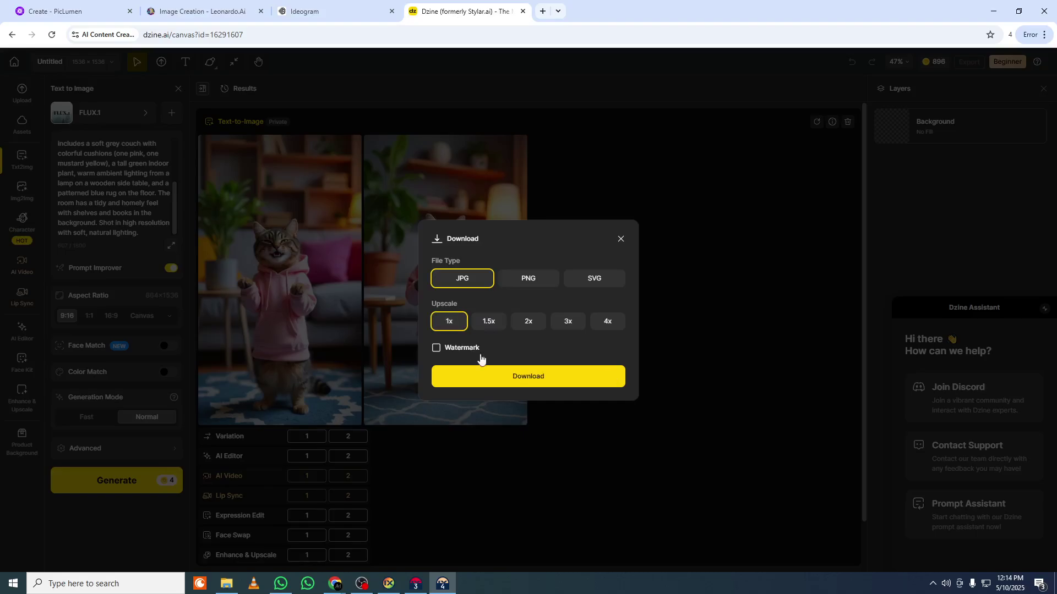
{"action": "left_click", "coordinate": [620, 240]}
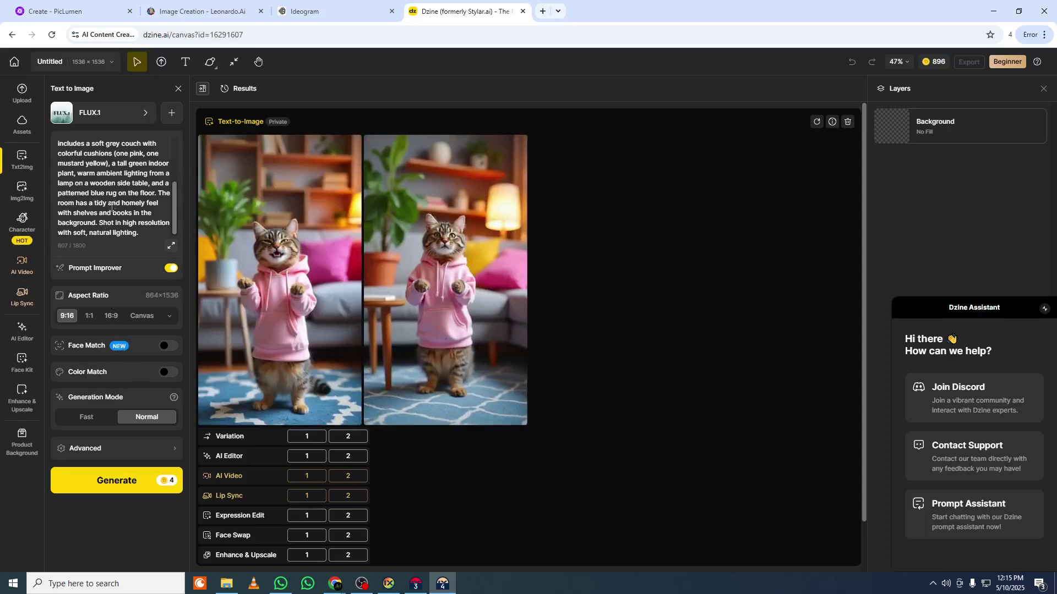
- Clear the existing cat description from the text-to-image prompt
{"action": "left_click", "coordinate": [146, 242]}
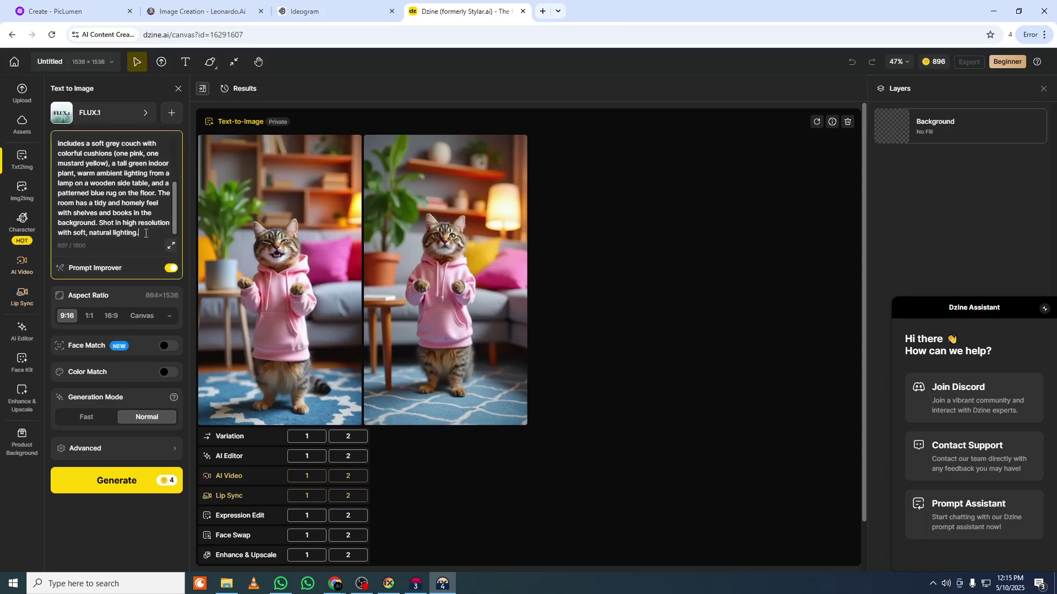
{"action": "key", "text": "ctrl+a"}
{"action": "key", "text": "BackSpace"}
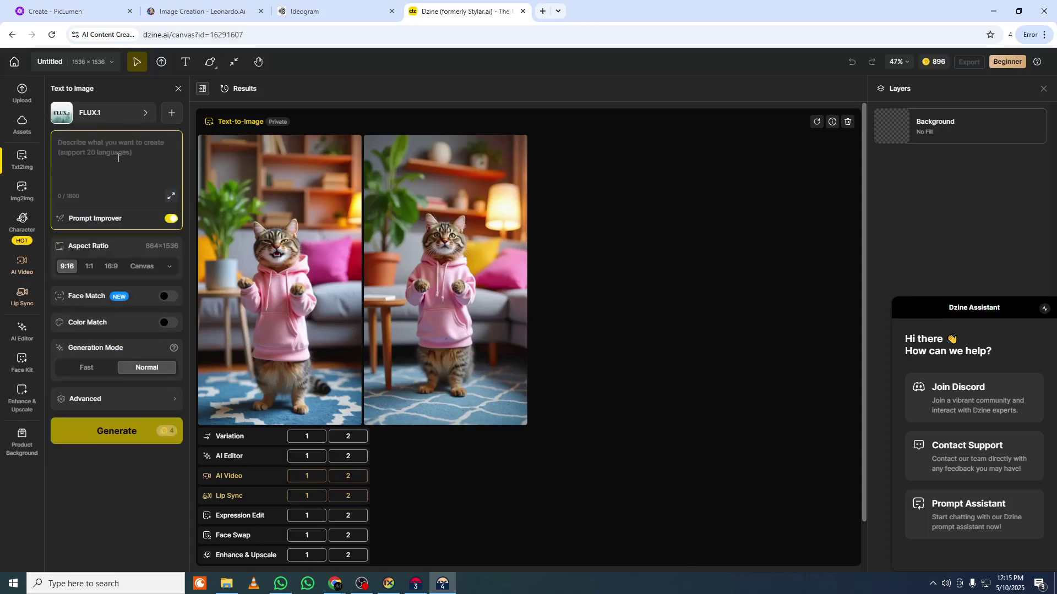
- Enable Face Match and upload the portrait of the man in the teal shirt from Downloads as the reference face
{"action": "left_click", "coordinate": [168, 296]}
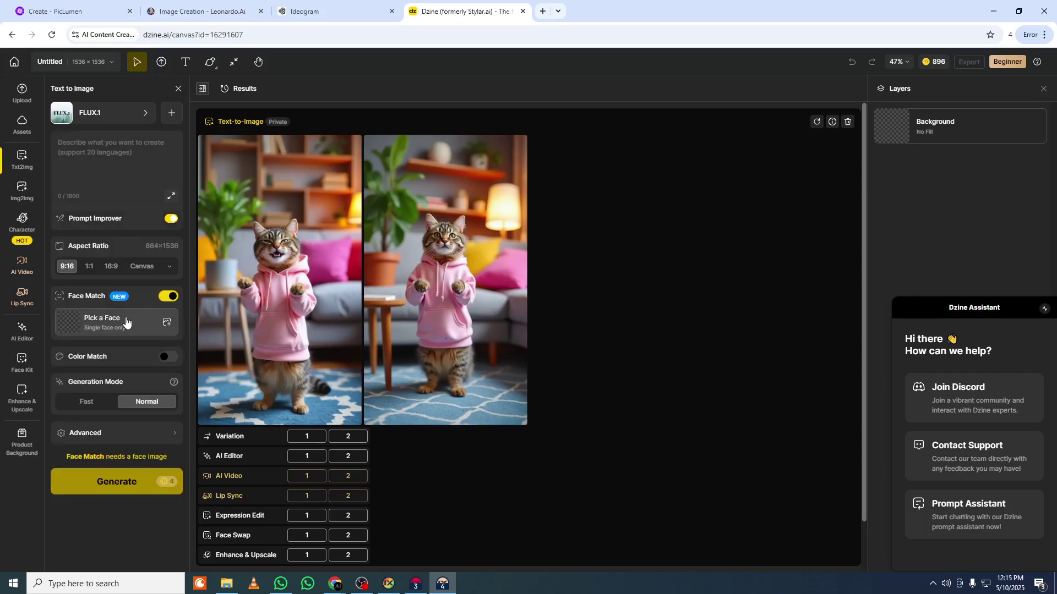
{"action": "left_click", "coordinate": [123, 322]}
{"action": "left_click", "coordinate": [502, 231]}
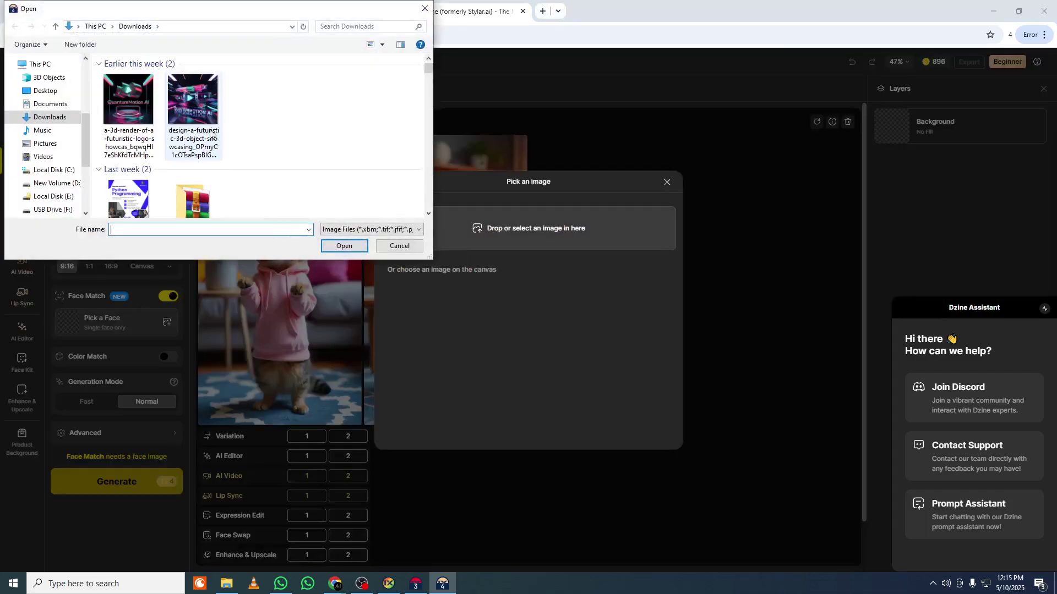
{"action": "left_click_drag", "start_coordinate": [429, 63], "coordinate": [440, 207]}
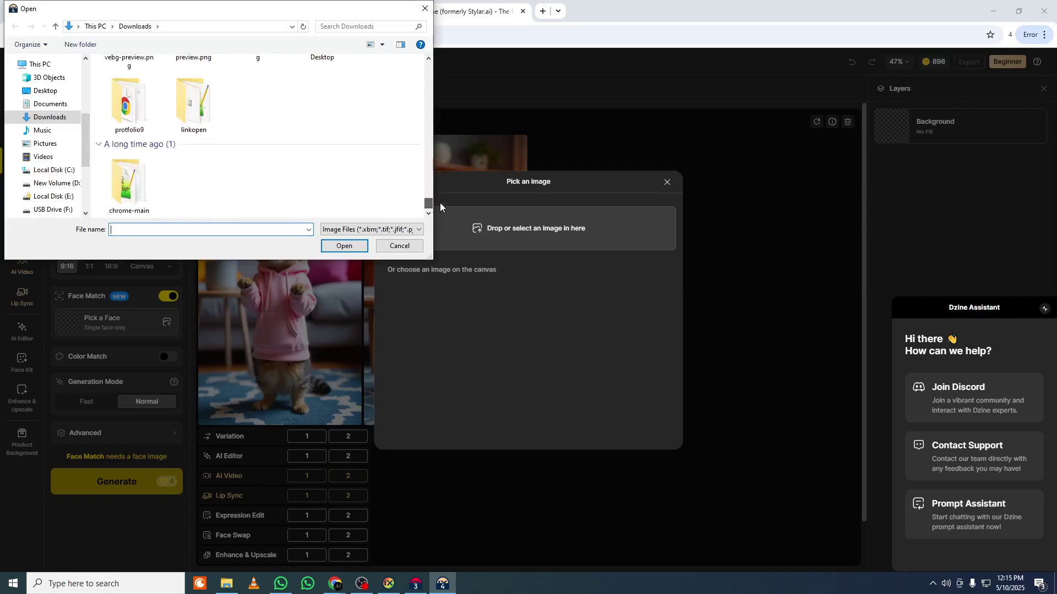
{"action": "left_click", "coordinate": [429, 58]}
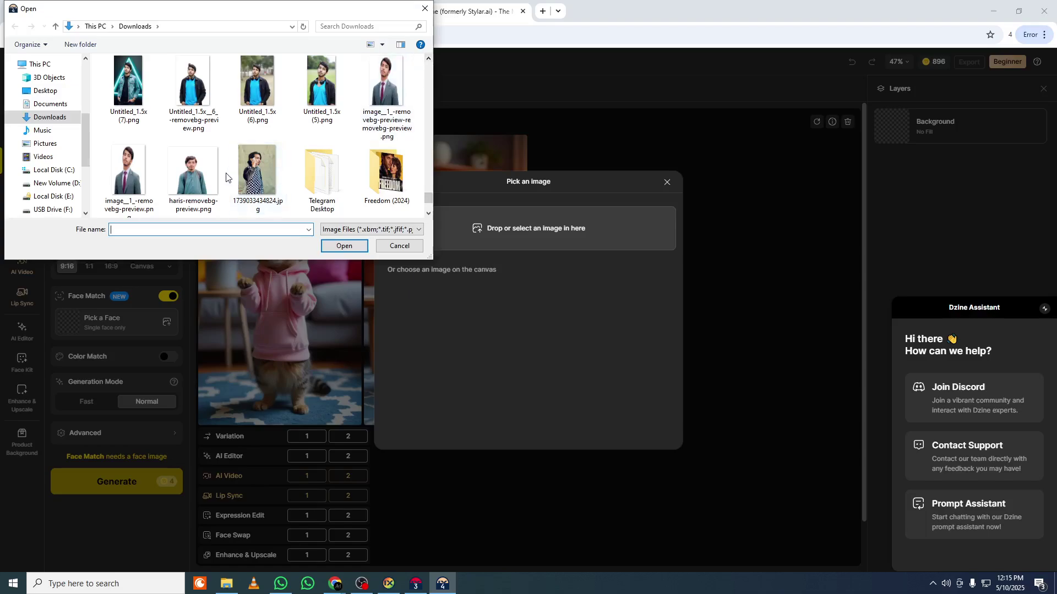
{"action": "left_click", "coordinate": [203, 185]}
{"action": "double_click", "coordinate": [203, 184]}
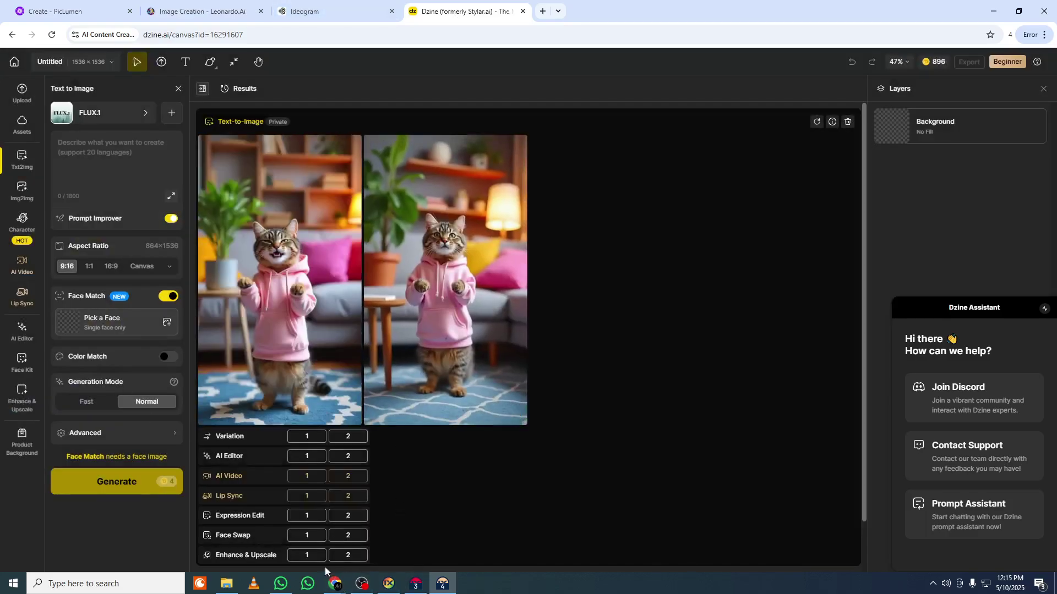
- Switch to ChatGPT and send in a new chat "mujhy ek avtar banwana hai jo like a anchor khara ho ker baat kr raha ho"
{"action": "left_click", "coordinate": [383, 588]}
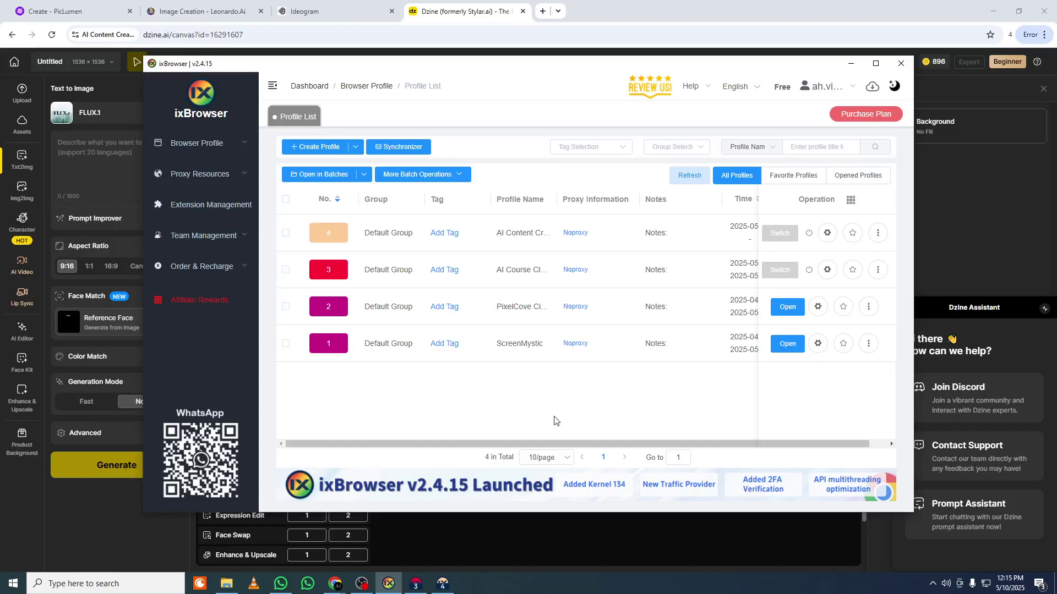
{"action": "left_click", "coordinate": [428, 587]}
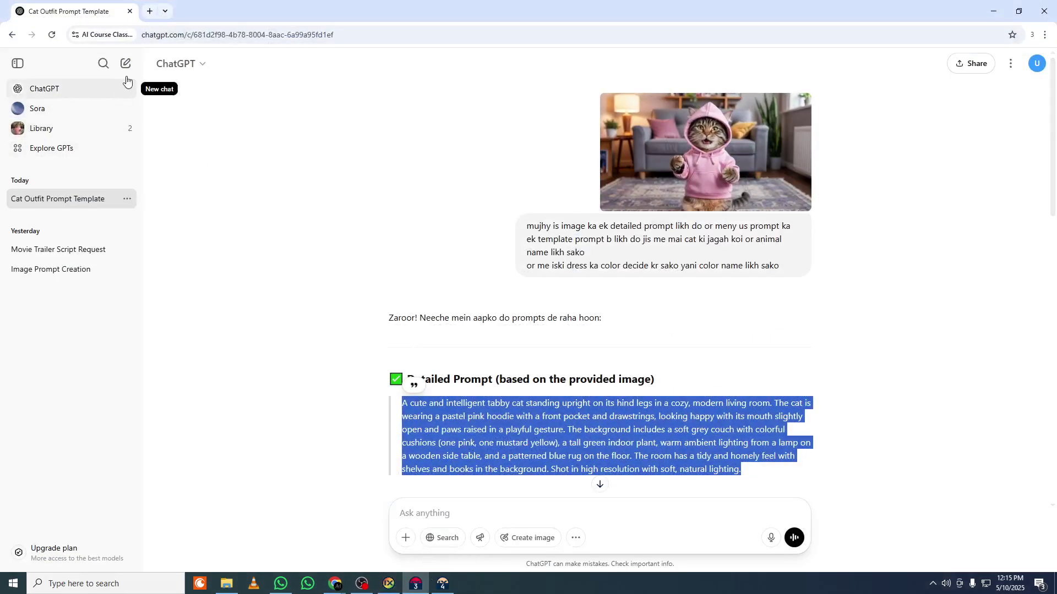
{"action": "left_click", "coordinate": [126, 63]}
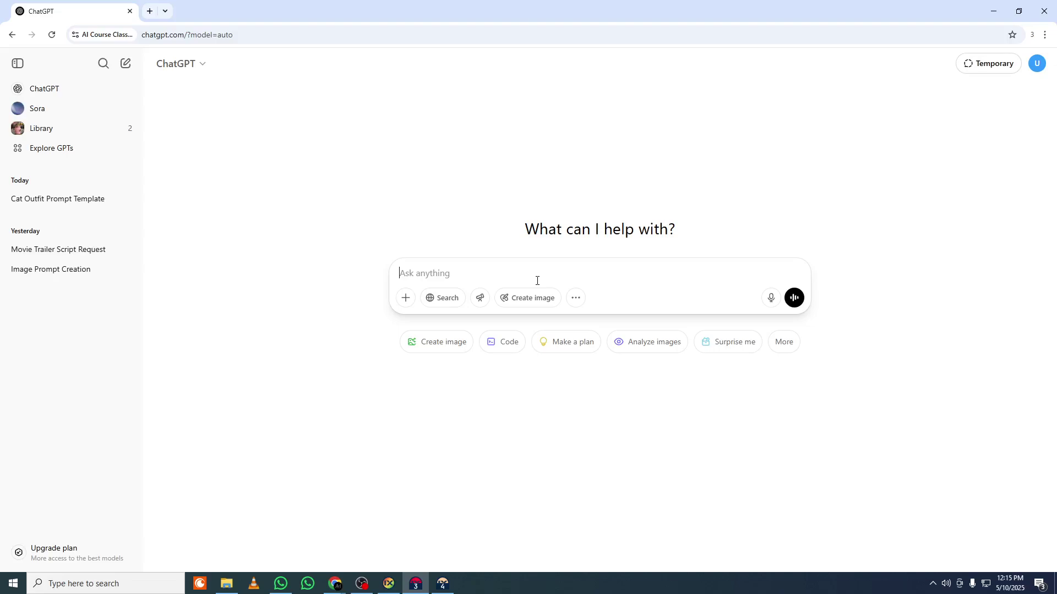
{"action": "type", "text": "mujhy ek avtar banwana hai jo like a anchor khara ho ker baat kr raha ho"}
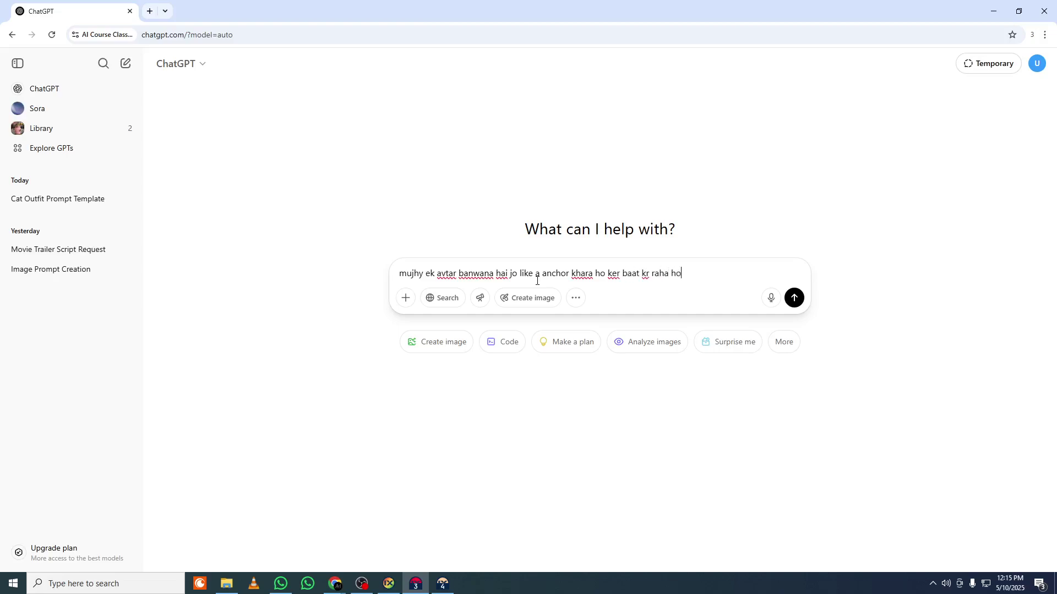
{"action": "key", "text": "Return"}
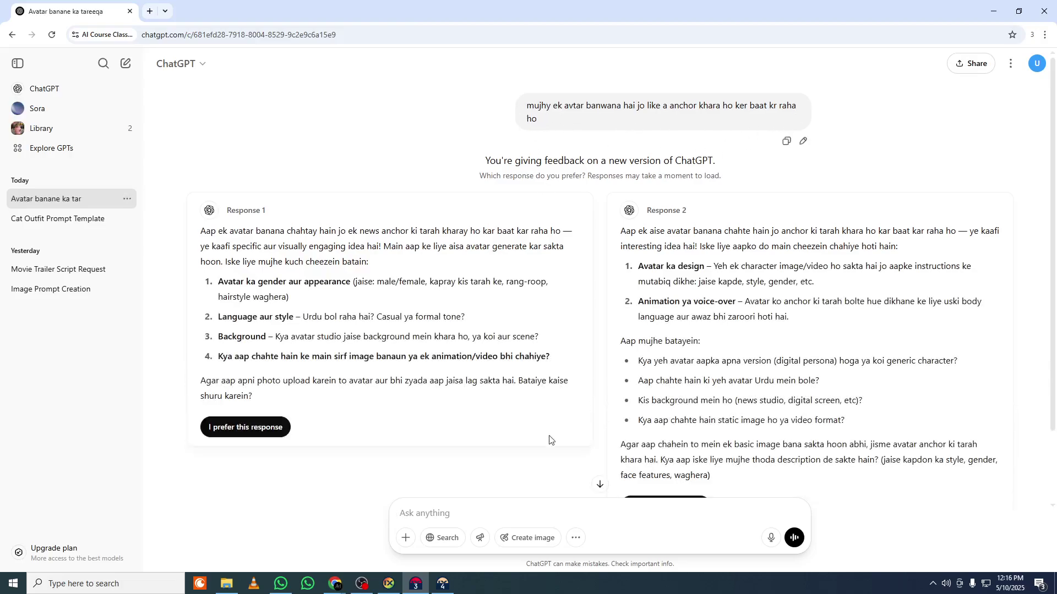
- Extend the sent message with "usky hisab se mujhy ek avtar prompt likh do" and resend it
{"action": "left_click", "coordinate": [803, 141]}
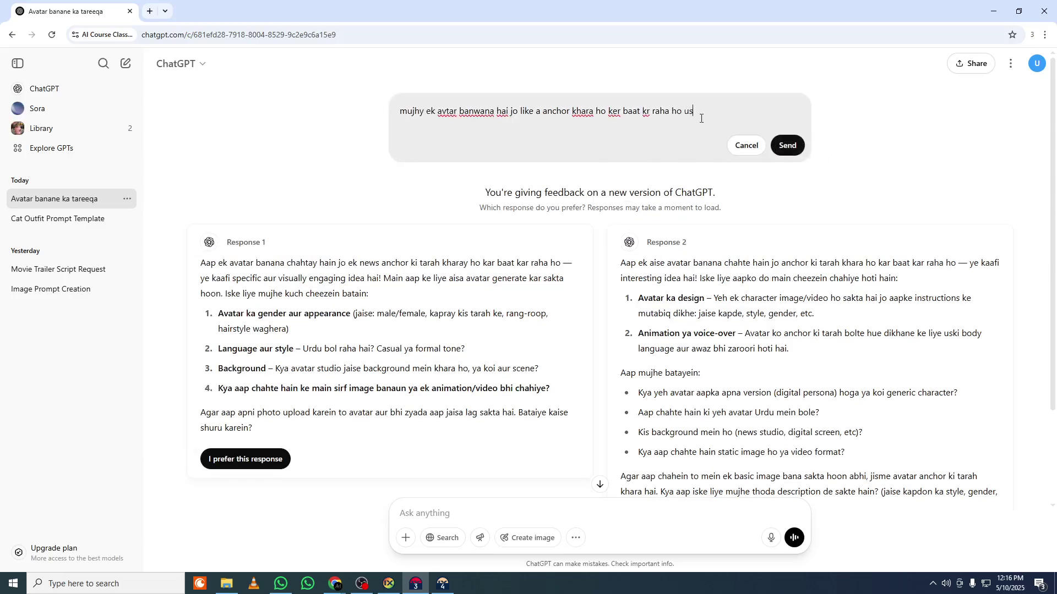
{"action": "type", "text": "hi"}
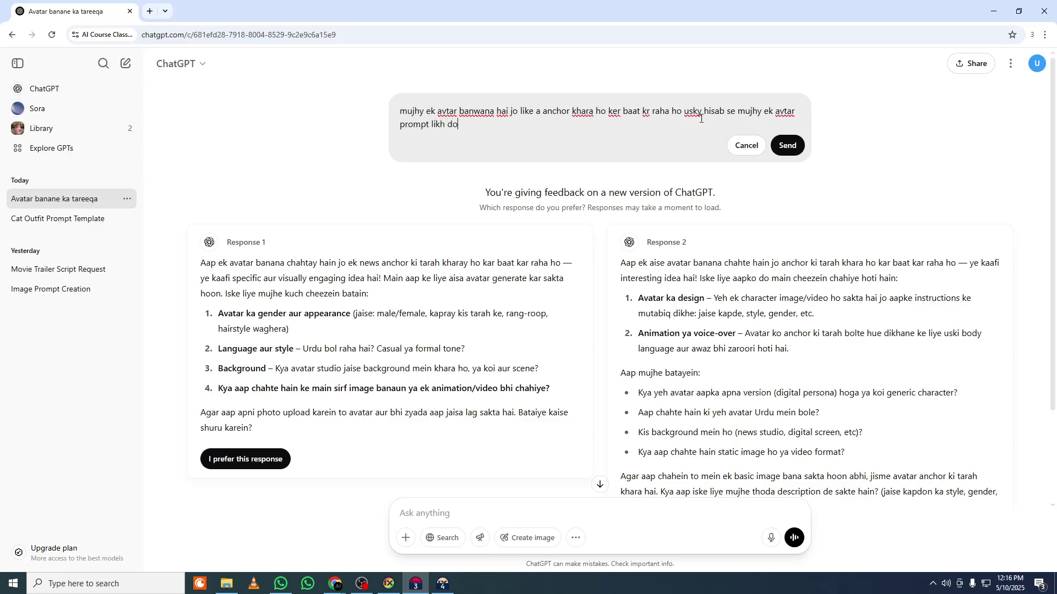
{"action": "left_click", "coordinate": [786, 145]}
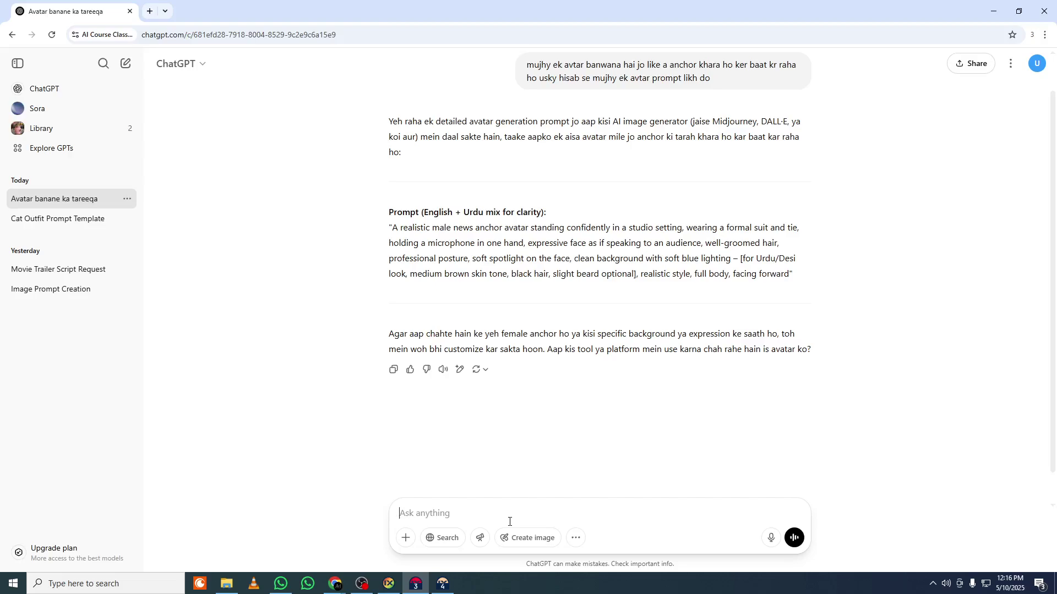
- Request an English version of the avatar prompt by sending "English me ho detaild prompt"
{"action": "type", "text": "En"}
{"action": "type", "text": "prompt"}
{"action": "key", "text": "Return"}
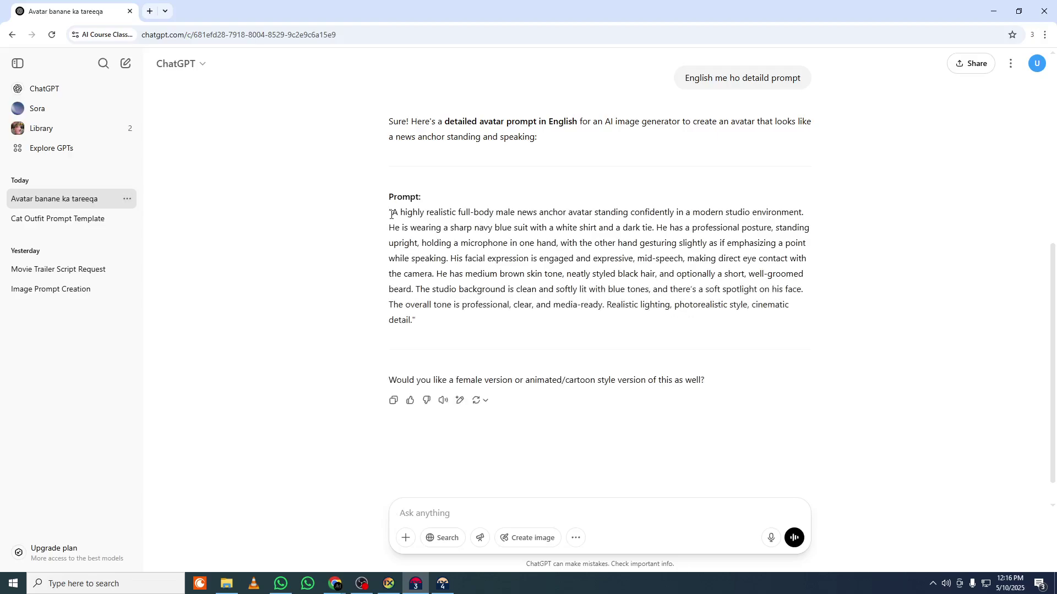
- Copy the English news anchor prompt, switch back to Dzine, paste it as the text-to-image prompt and generate the images
{"action": "left_click_drag", "start_coordinate": [392, 211], "coordinate": [413, 321]}
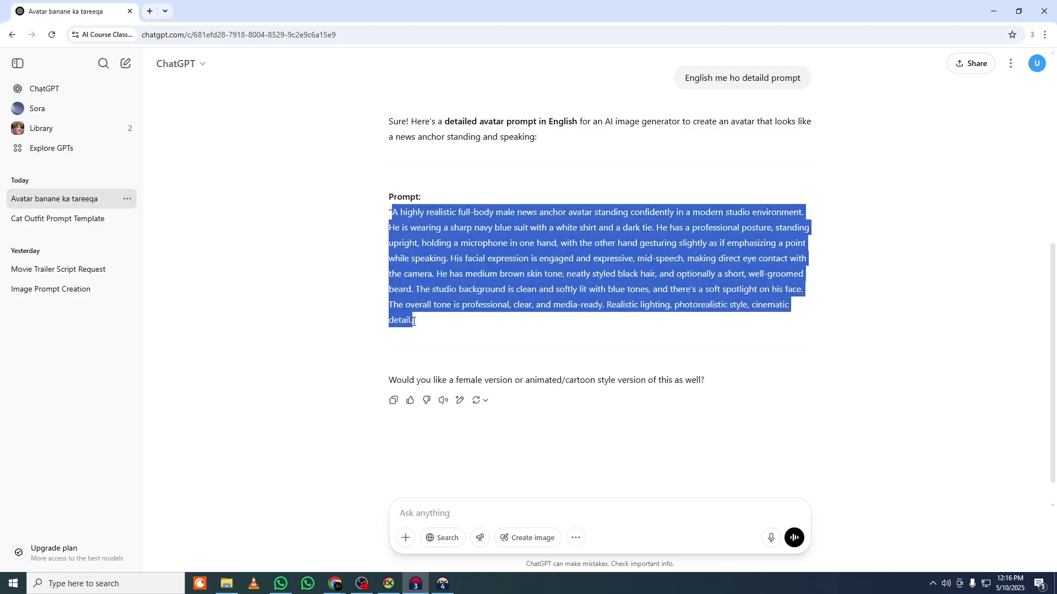
{"action": "left_click", "coordinate": [994, 11]}
{"action": "left_click", "coordinate": [455, 8]}
{"action": "left_click", "coordinate": [85, 166]}
{"action": "key", "text": "ctrl+v"}
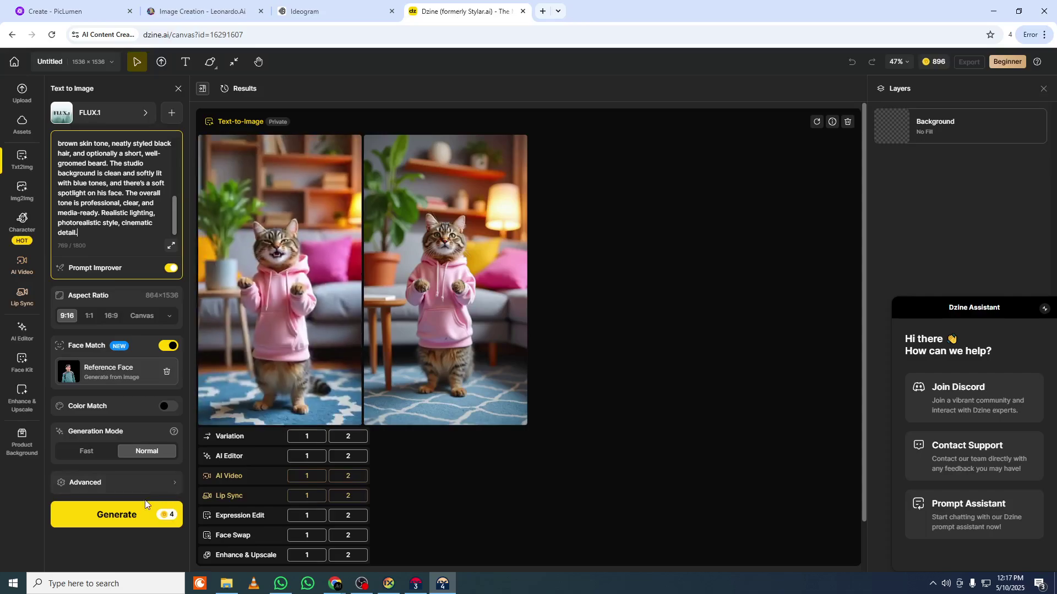
{"action": "left_click", "coordinate": [127, 526]}
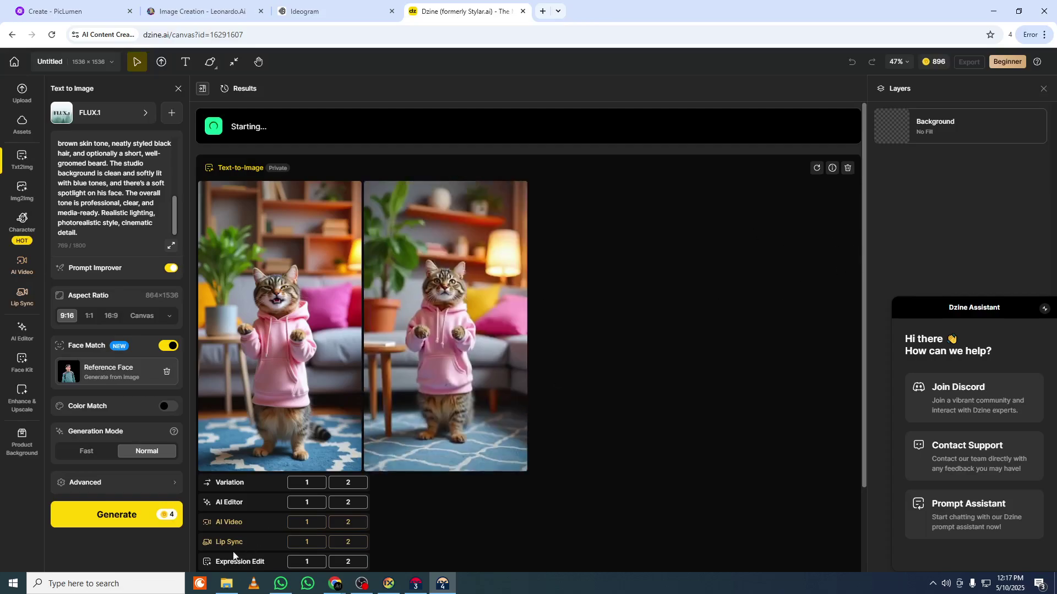
- View the reference face portrait from the Downloads folder enlarged, and return to the Dzine canvas
{"action": "left_click", "coordinate": [223, 585]}
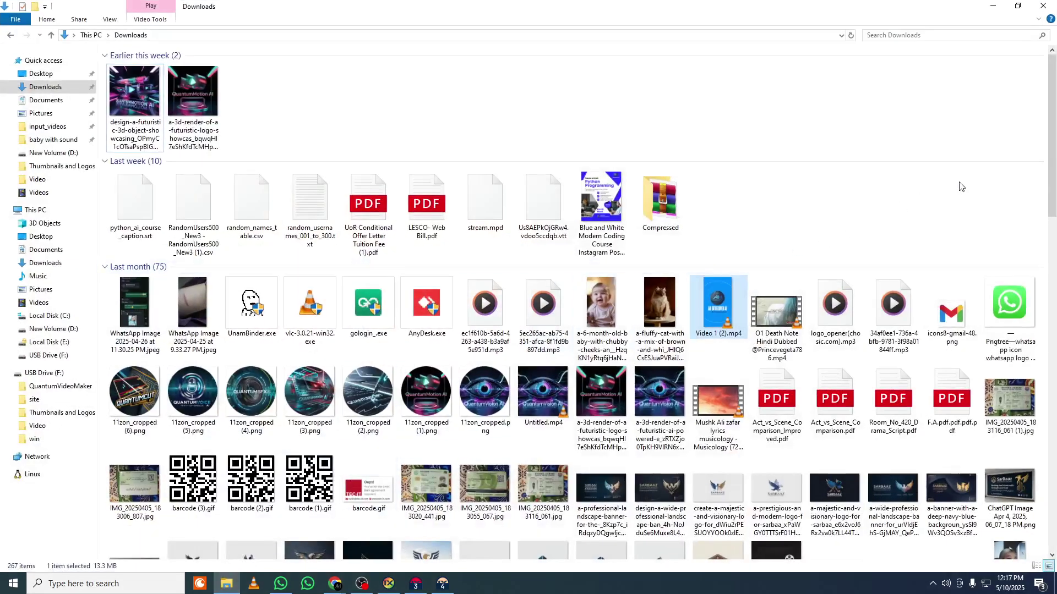
{"action": "scroll", "coordinate": [1027, 400], "scroll_direction": "down", "scroll_amount": 3}
{"action": "scroll", "coordinate": [1027, 400], "scroll_direction": "down", "scroll_amount": 10}
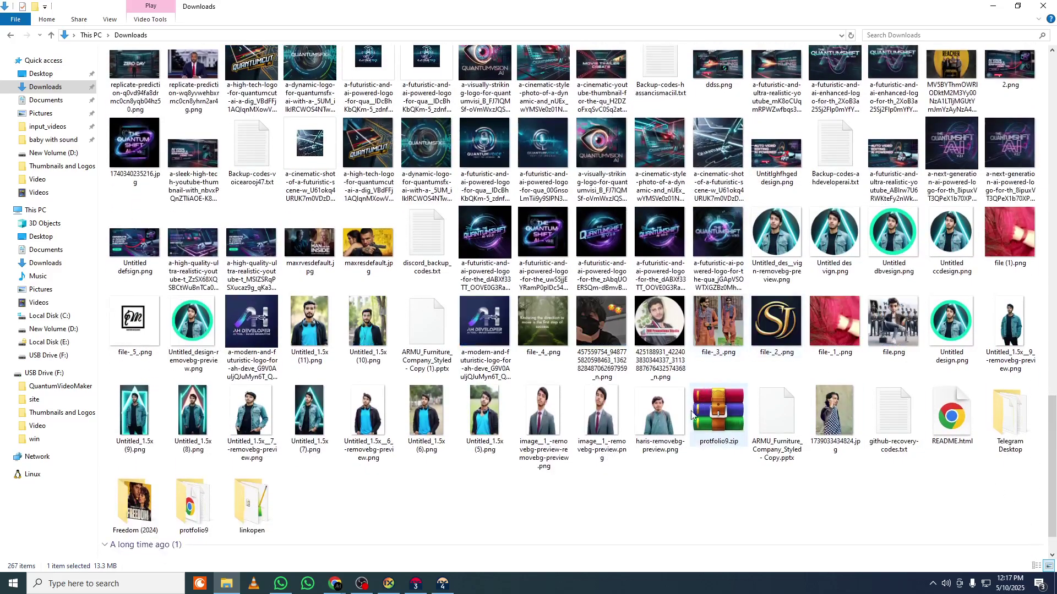
{"action": "left_click", "coordinate": [659, 414]}
{"action": "left_click", "coordinate": [994, 5]}
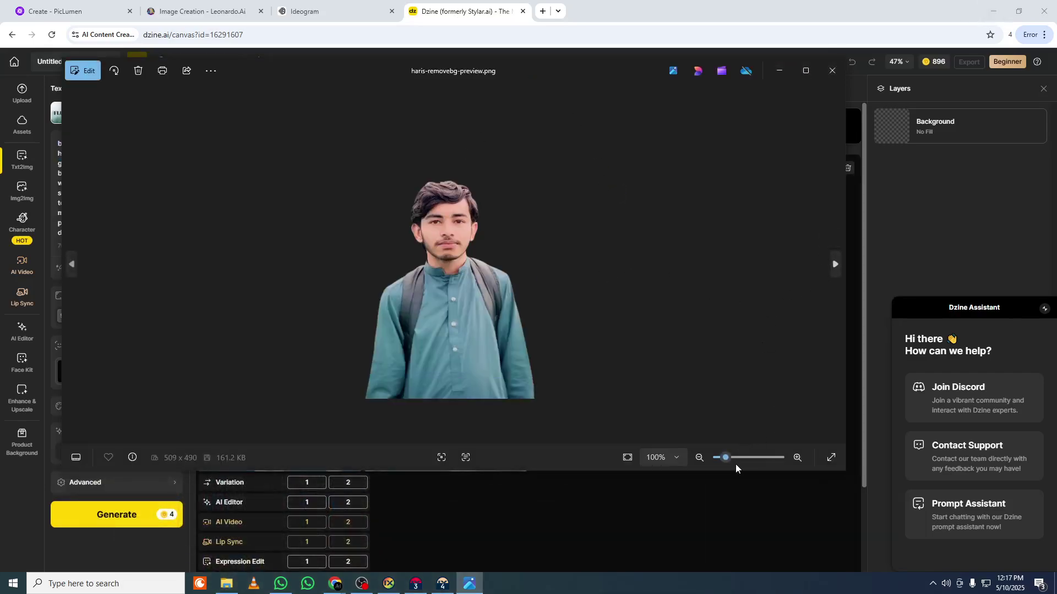
{"action": "left_click_drag", "start_coordinate": [731, 458], "coordinate": [732, 459]}
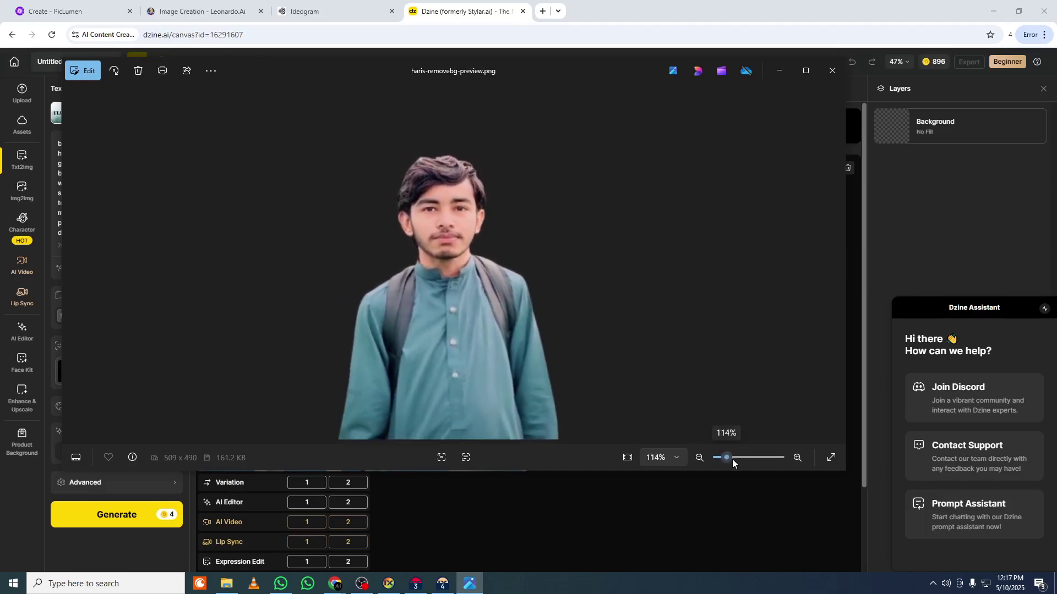
{"action": "left_click", "coordinate": [778, 73]}
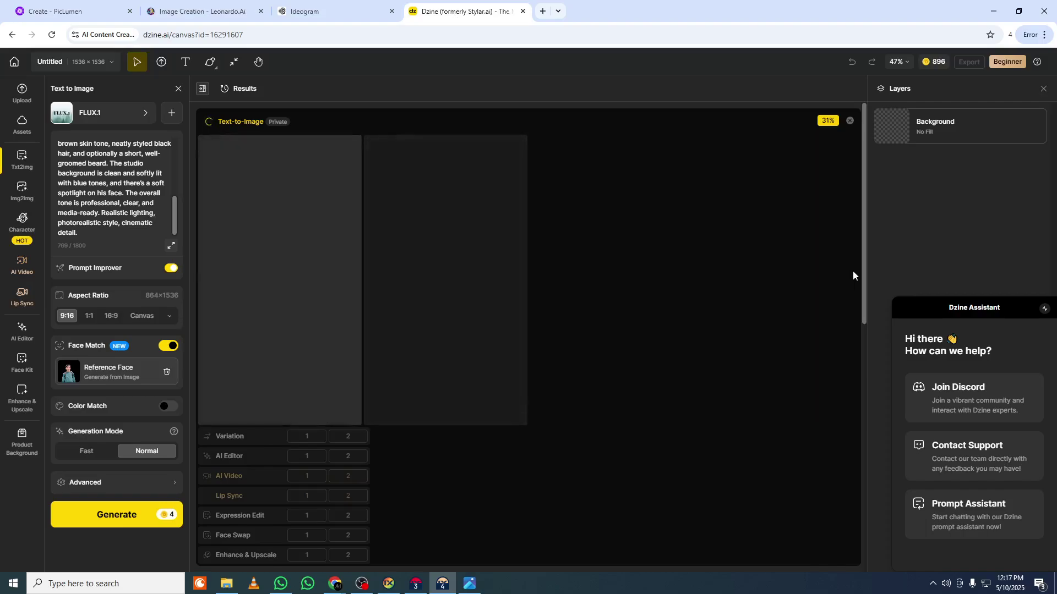
{"action": "scroll", "coordinate": [857, 386], "scroll_direction": "down", "scroll_amount": 9}
{"action": "scroll", "coordinate": [837, 220], "scroll_direction": "up", "scroll_amount": 10}
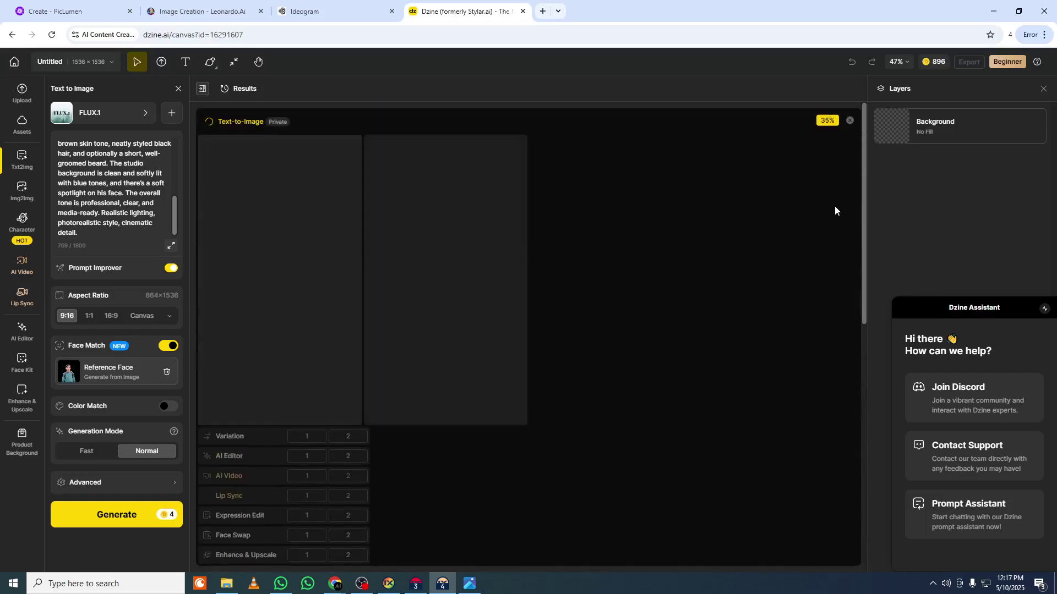
{"action": "left_click", "coordinate": [132, 113]}
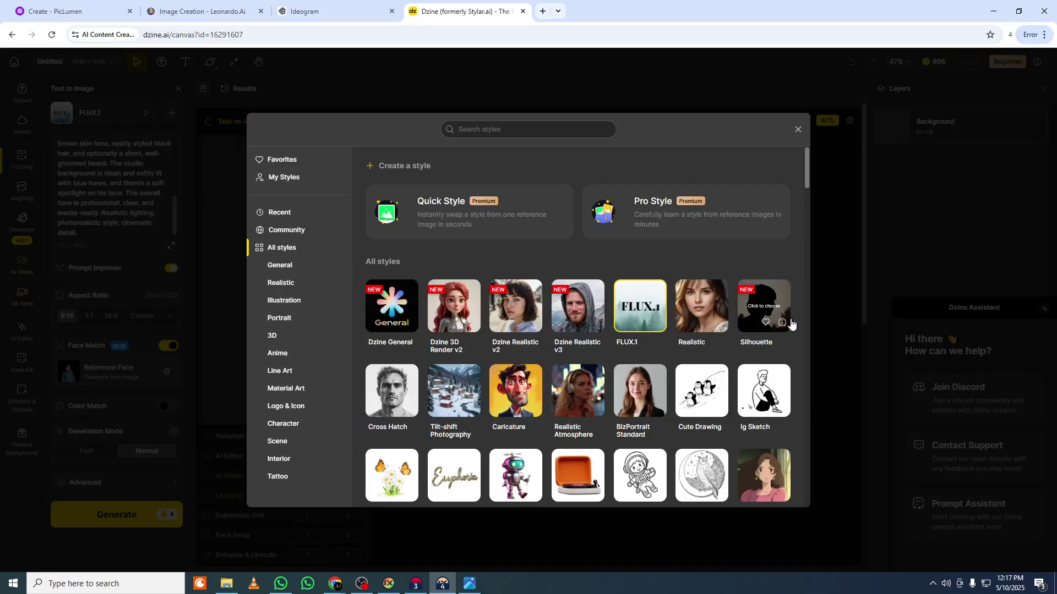
{"action": "left_click", "coordinate": [930, 294]}
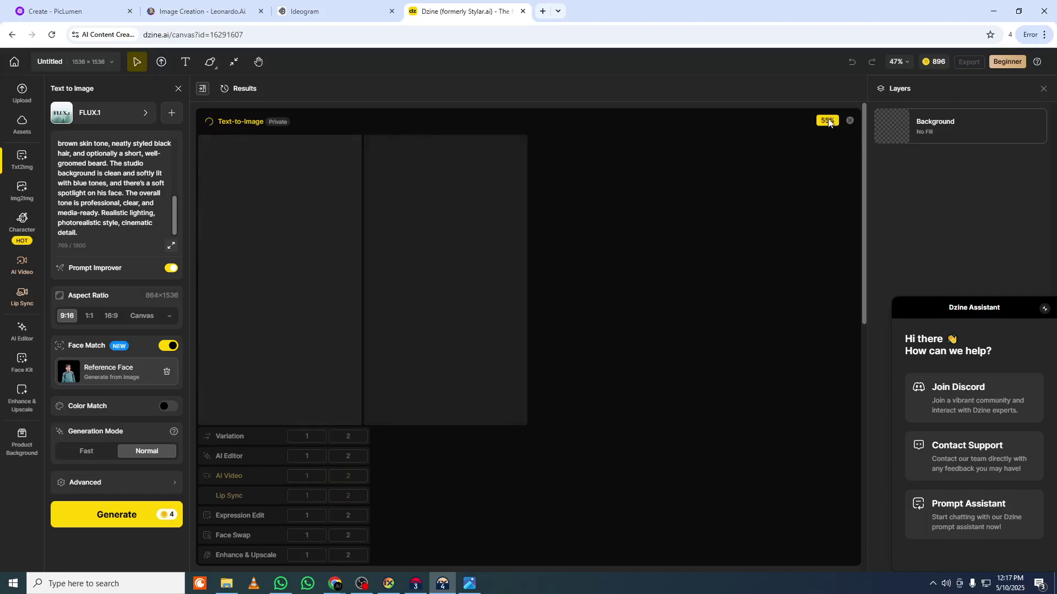
- View the available styles without changing the current one, and dismiss the Dzine Assistant chat
{"action": "left_click", "coordinate": [83, 125]}
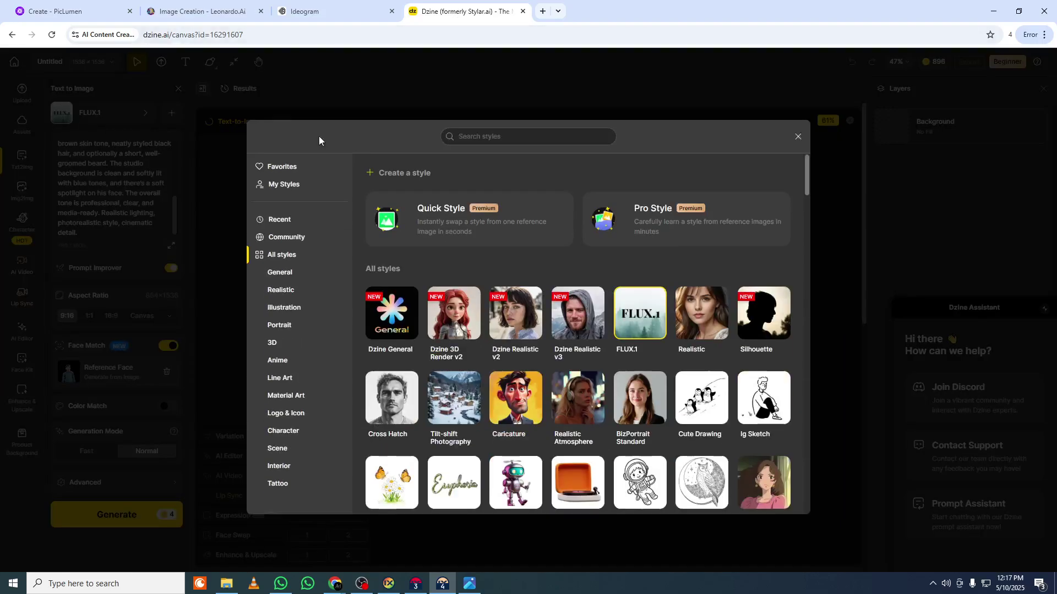
{"action": "left_click", "coordinate": [892, 164]}
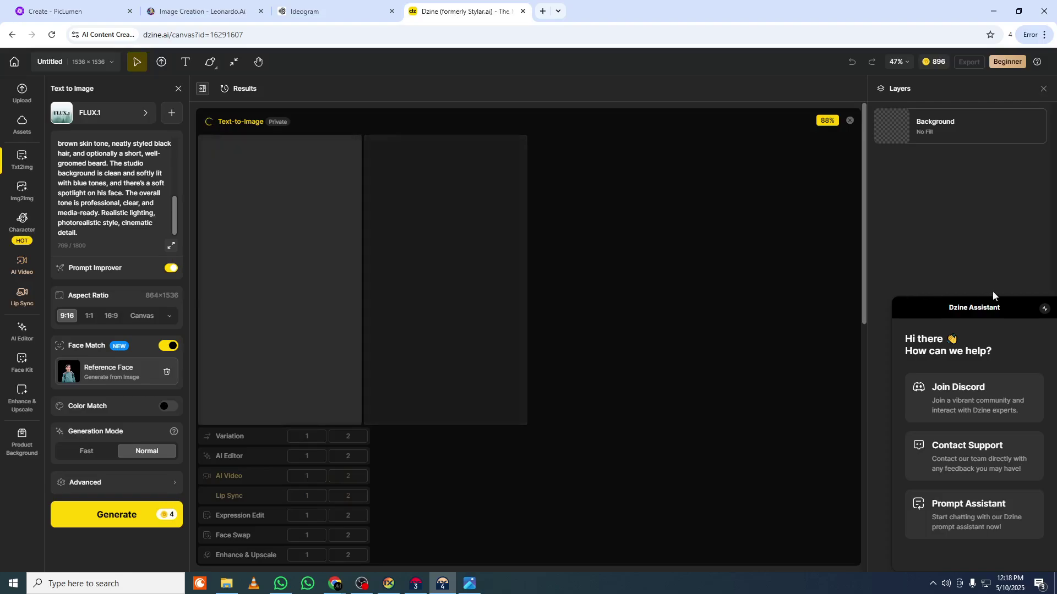
{"action": "left_click", "coordinate": [1046, 312]}
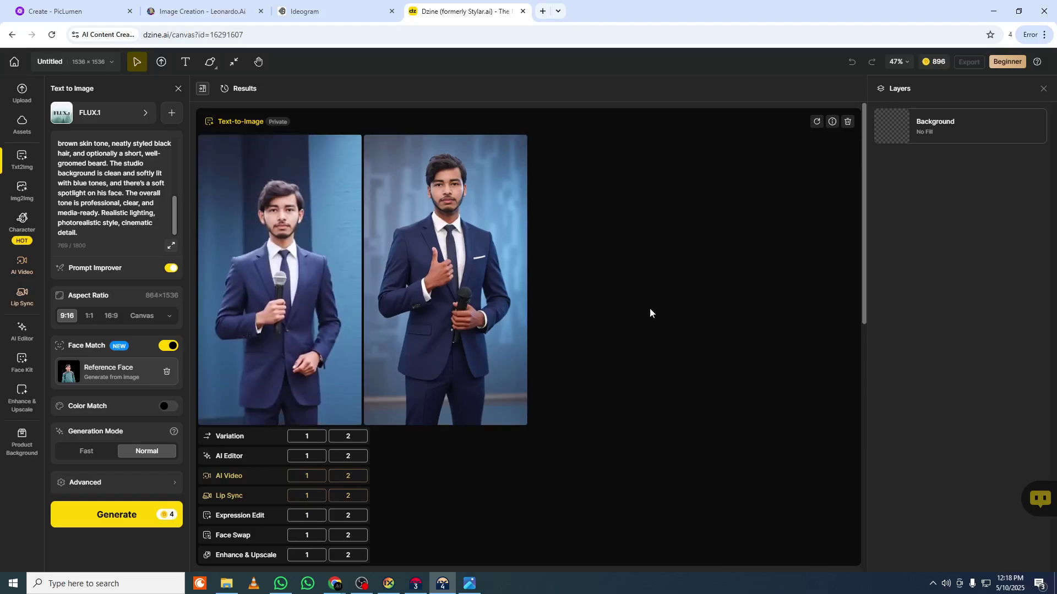
- Preview the first generated news anchor image enlarged and download it
{"action": "left_click", "coordinate": [278, 349]}
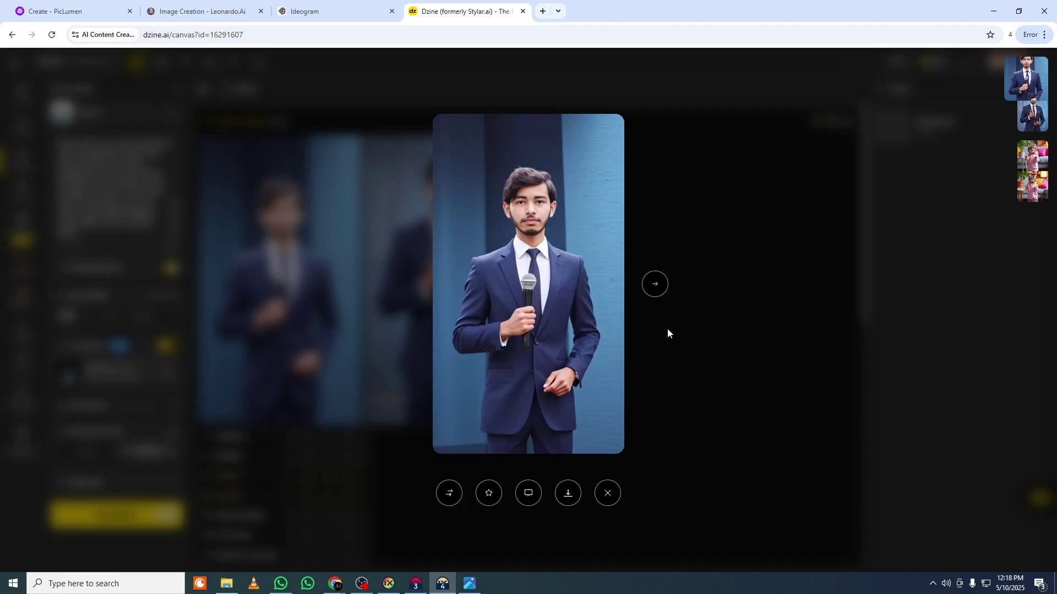
{"action": "left_click", "coordinate": [564, 505]}
{"action": "left_click", "coordinate": [536, 378]}
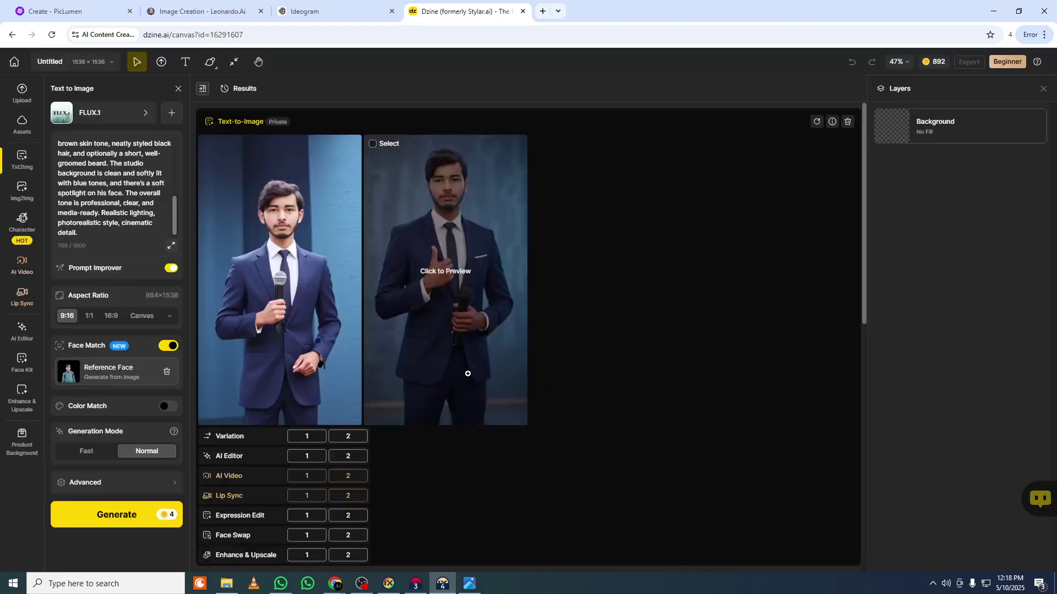
{"action": "left_click", "coordinate": [357, 230]}
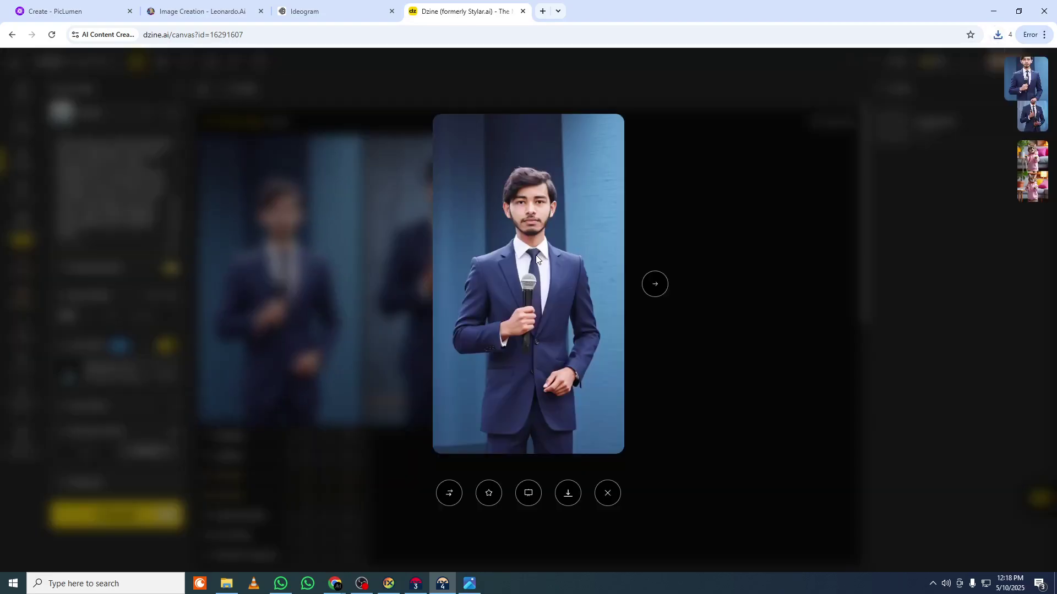
- Bring the reference face portrait over the enlarged anchor image to compare the faces, and close both views
{"action": "left_click", "coordinate": [470, 583]}
{"action": "left_click_drag", "start_coordinate": [500, 61], "coordinate": [567, 267]}
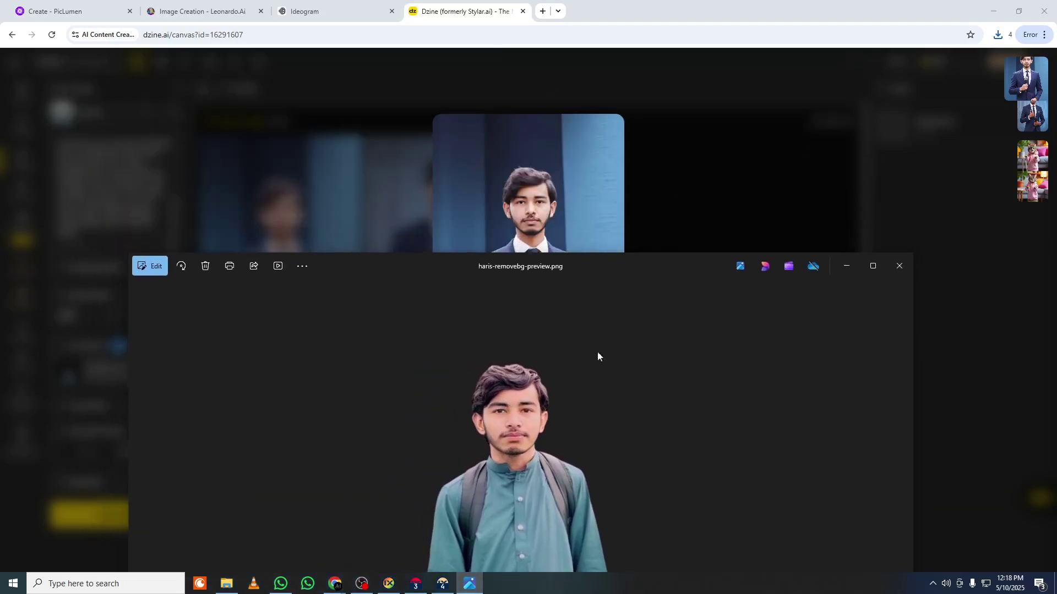
{"action": "left_click", "coordinate": [900, 263]}
{"action": "left_click", "coordinate": [704, 220]}
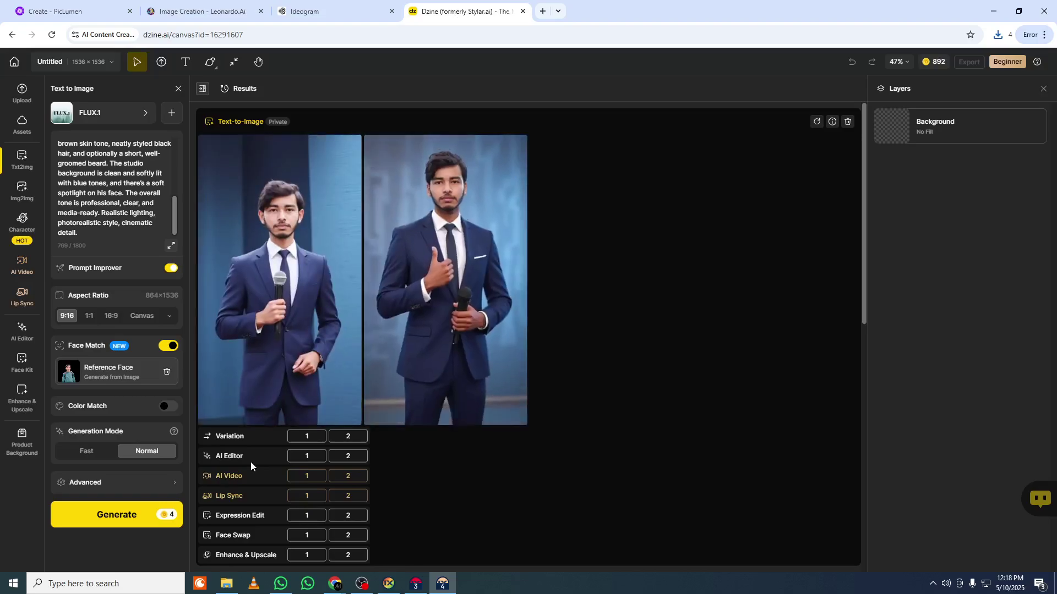
- Review the style library and the image picker for the Face Match reference, closing each without a selection
{"action": "left_click", "coordinate": [134, 117]}
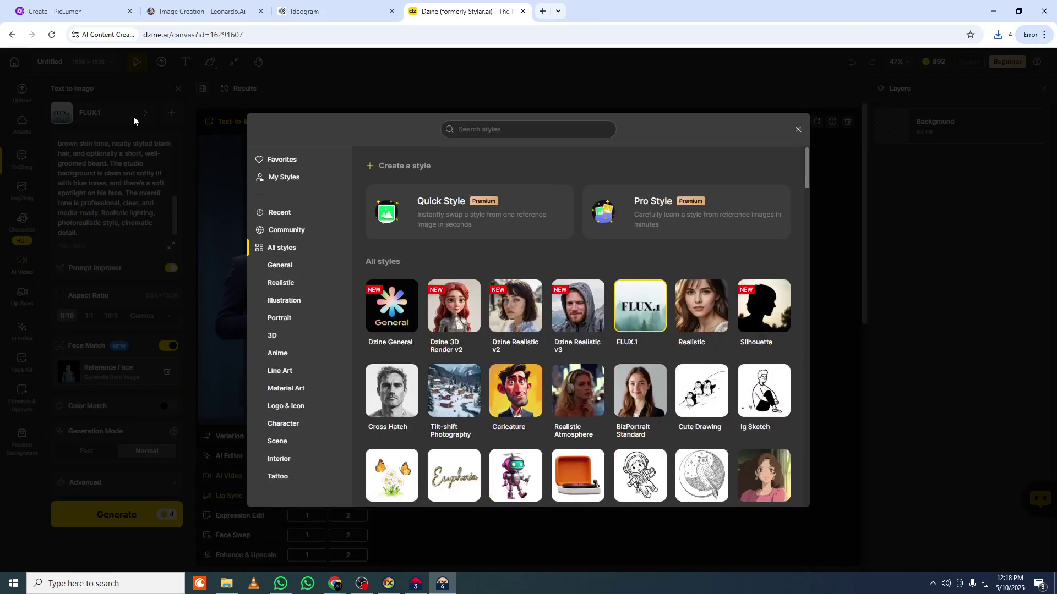
{"action": "left_click", "coordinate": [847, 249]}
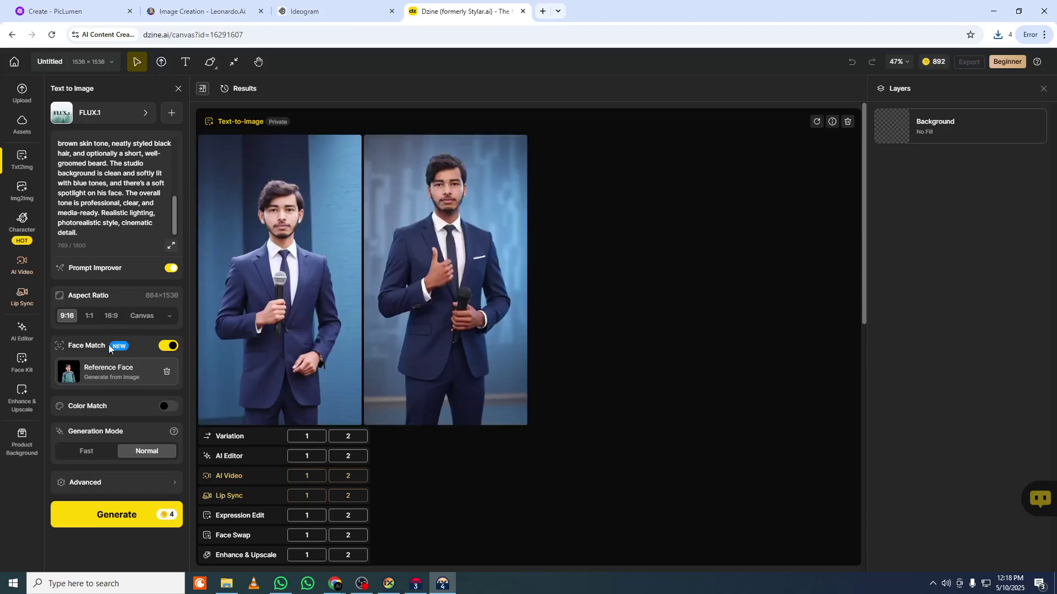
{"action": "left_click", "coordinate": [95, 373]}
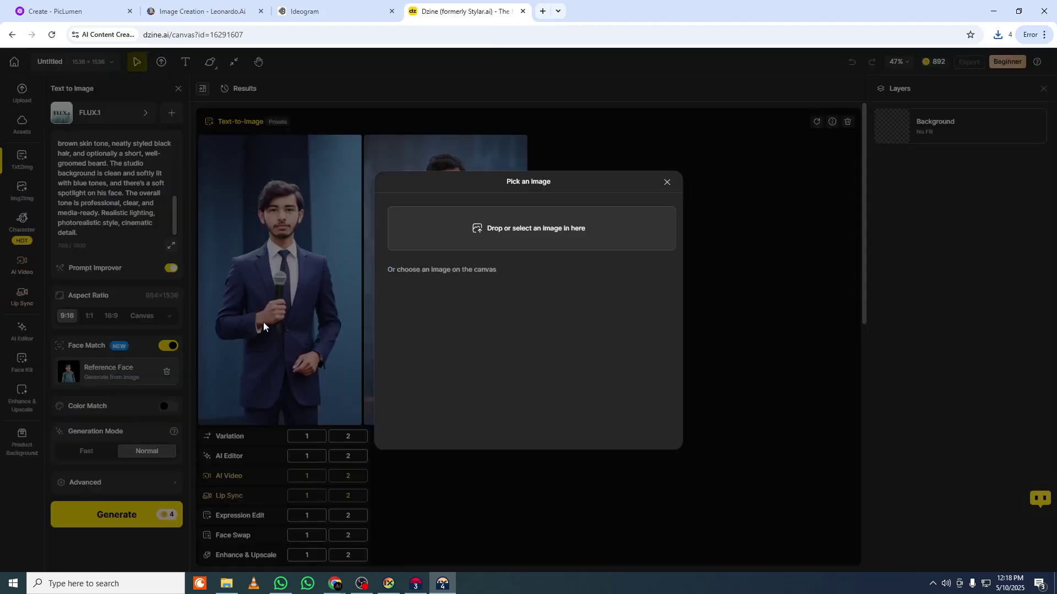
{"action": "left_click", "coordinate": [666, 183]}
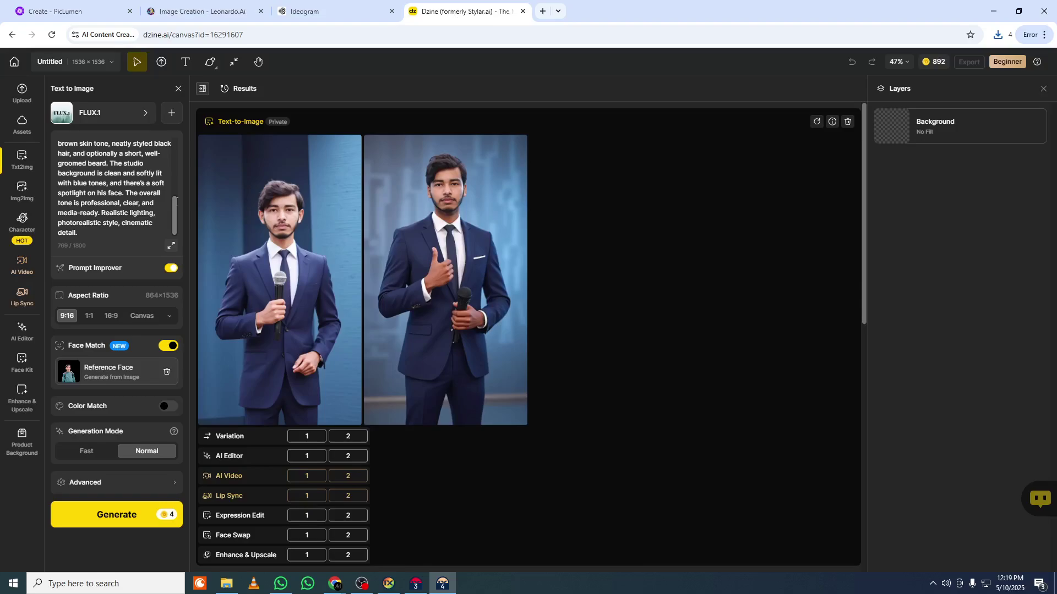
- Review the beginning of the prompt and the options for creating a style, and return to the Dzine home page
{"action": "scroll", "coordinate": [113, 187], "scroll_direction": "up", "scroll_amount": 5}
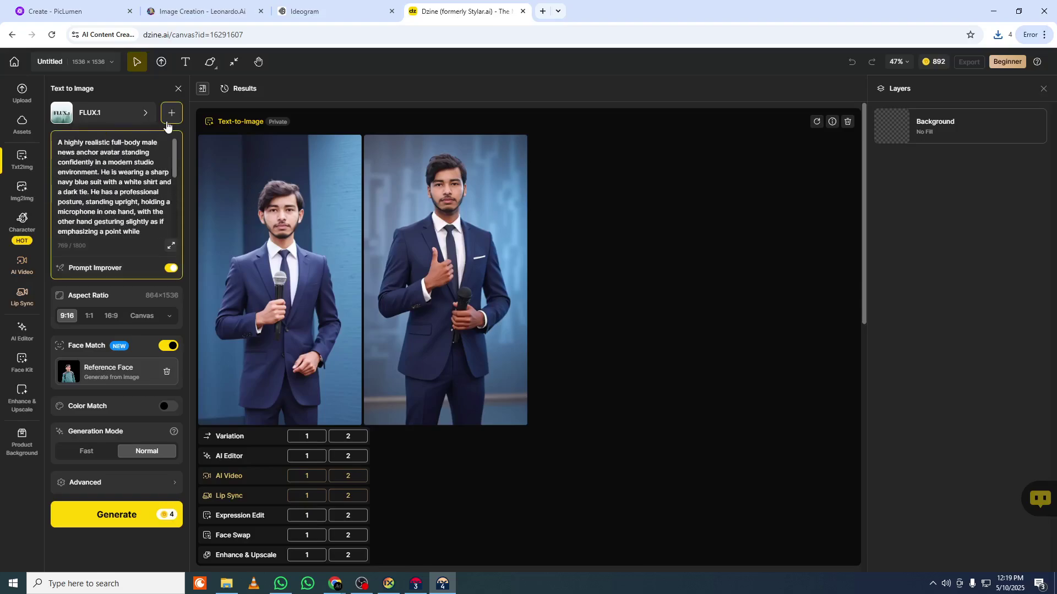
{"action": "left_click", "coordinate": [170, 114]}
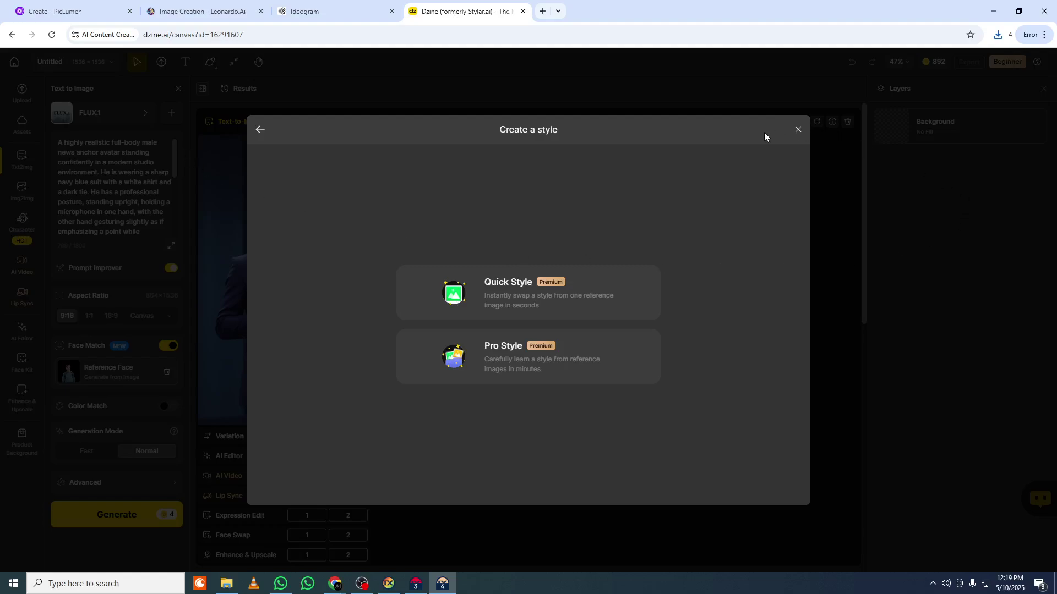
{"action": "left_click", "coordinate": [798, 130]}
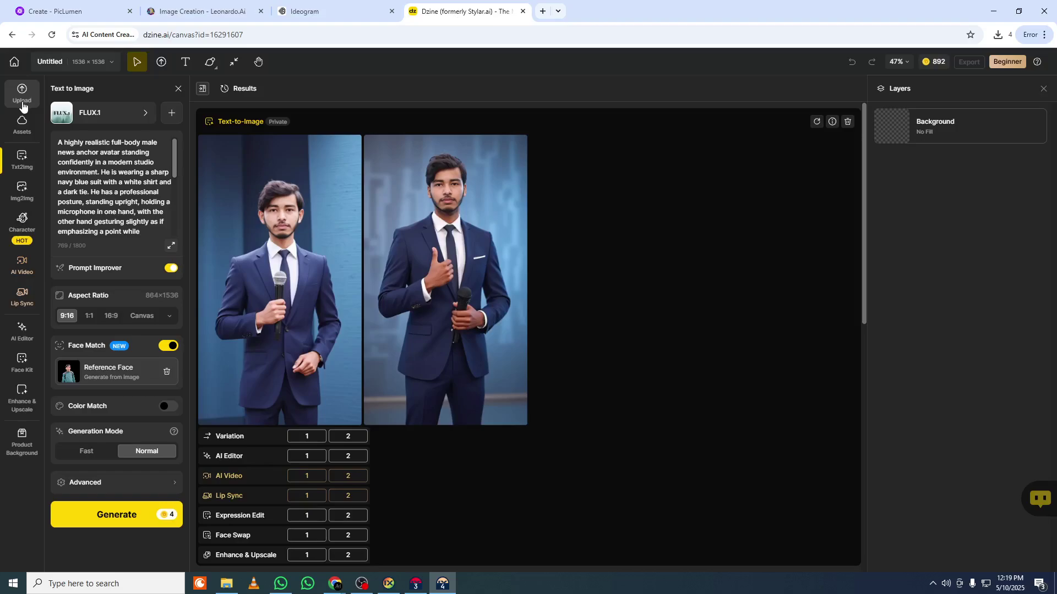
{"action": "left_click", "coordinate": [15, 64]}
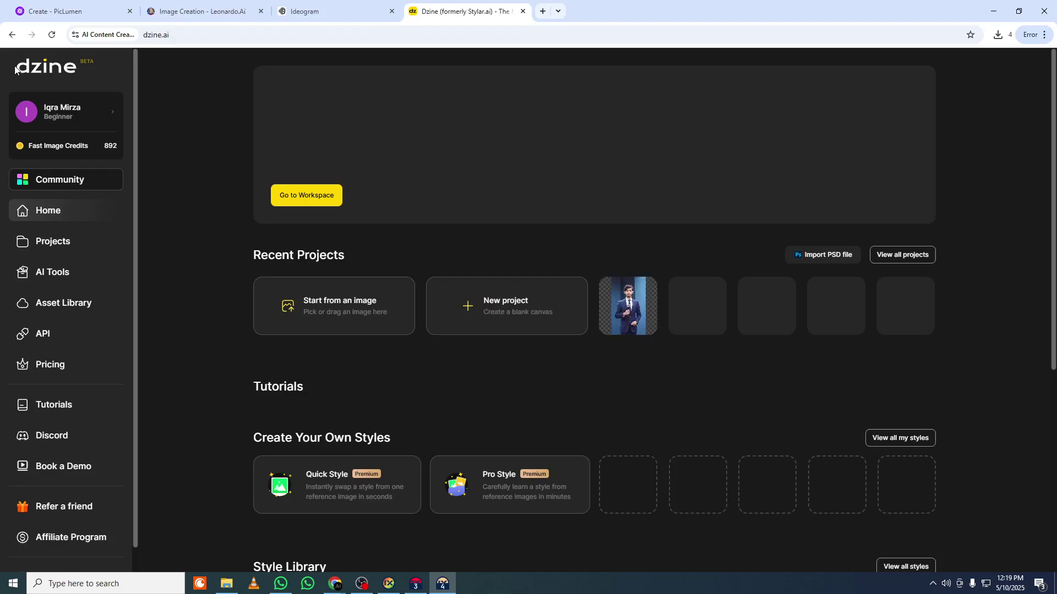
- Search the web for "aiease" in a new tab, open the AI Ease site and bring up its login form
{"action": "left_click", "coordinate": [542, 11]}
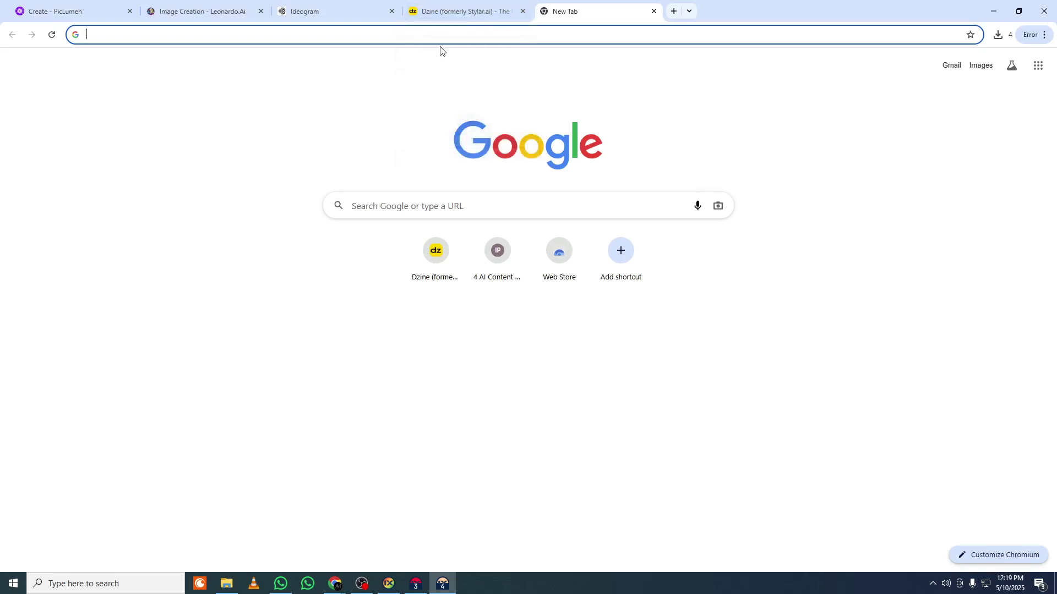
{"action": "type", "text": "aieas"}
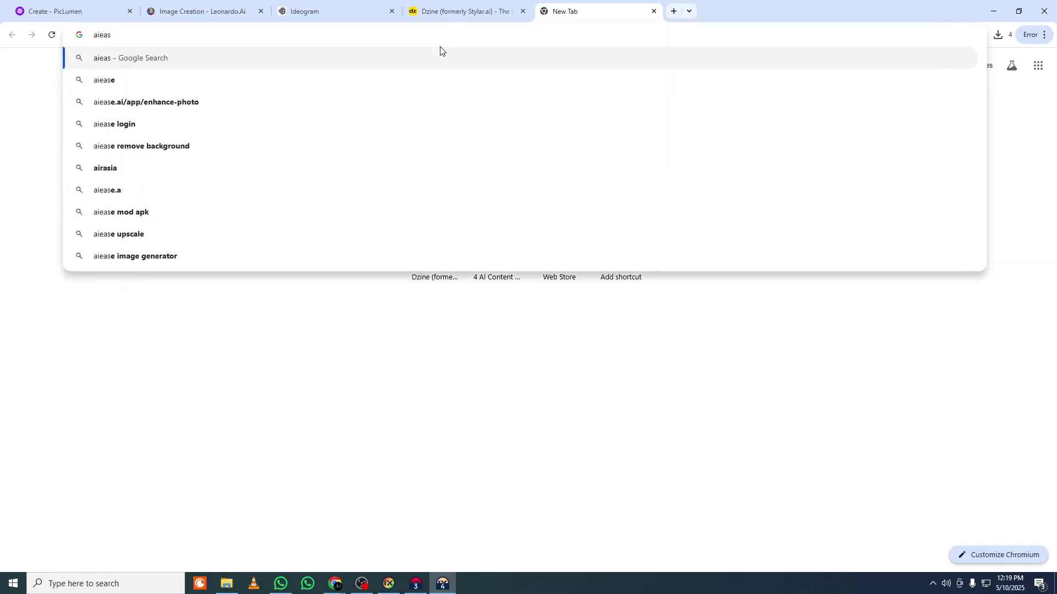
{"action": "type", "text": "e"}
{"action": "key", "text": "Return"}
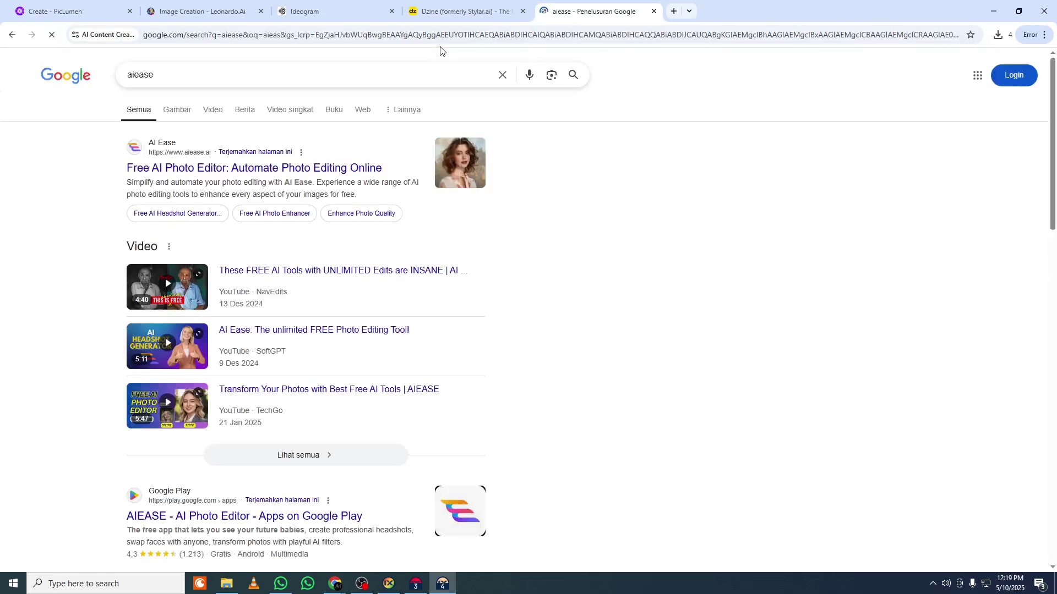
{"action": "left_click", "coordinate": [220, 168]}
{"action": "left_click", "coordinate": [462, 11]}
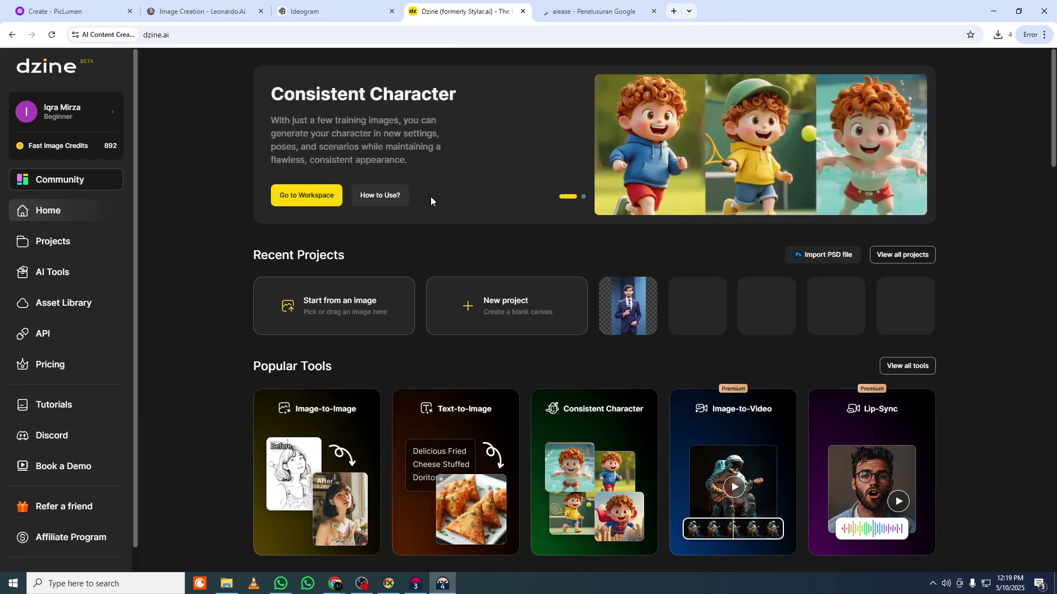
{"action": "left_click", "coordinate": [598, 11]}
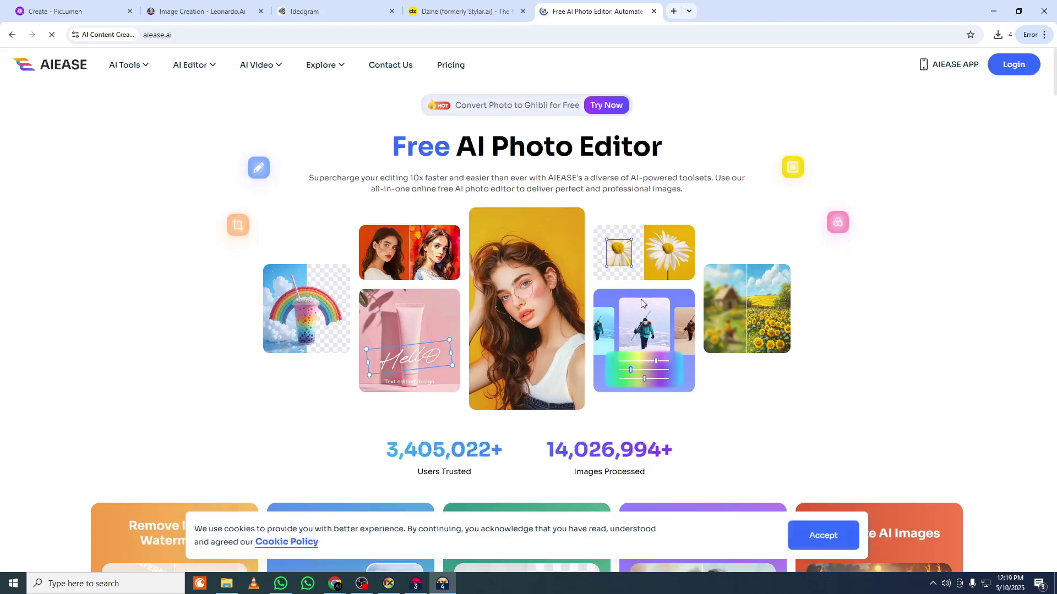
{"action": "left_click", "coordinate": [1006, 63]}
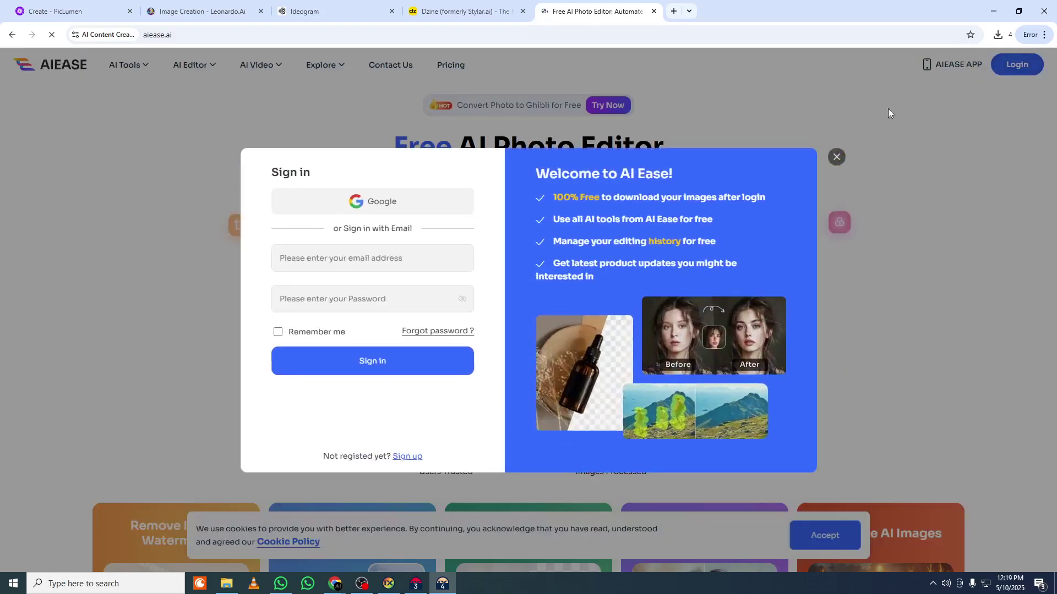
{"action": "left_click", "coordinate": [371, 202]}
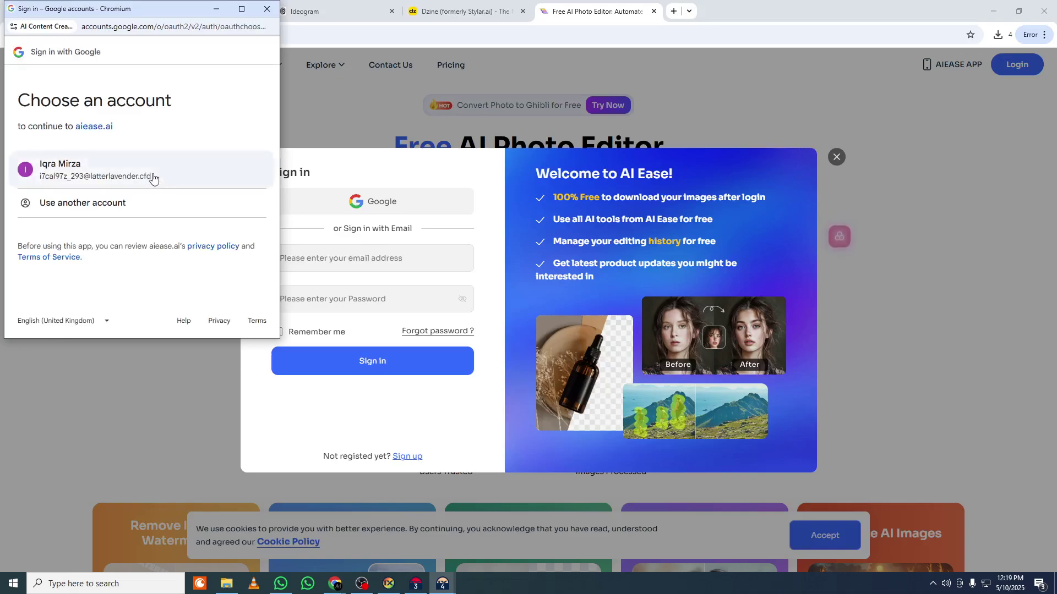
{"action": "left_click", "coordinate": [154, 175]}
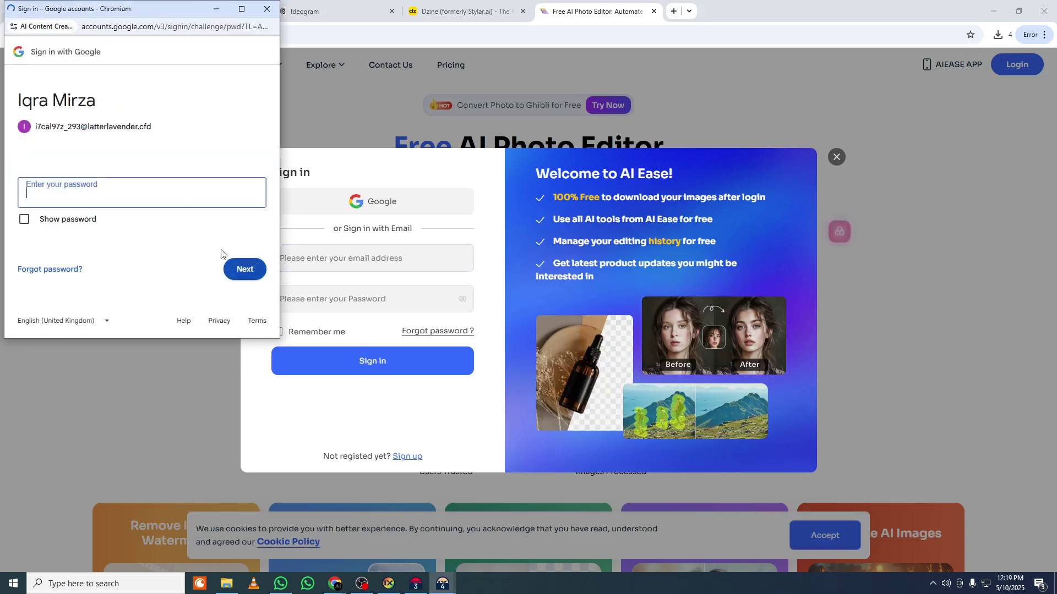
{"action": "left_click", "coordinate": [262, 10]}
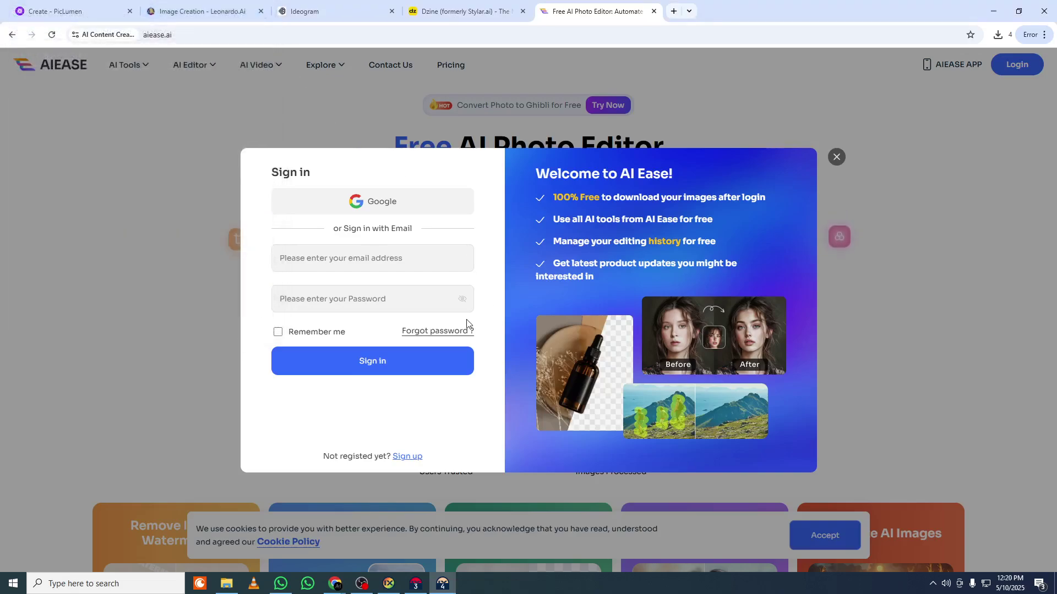
{"action": "left_click", "coordinate": [346, 254]}
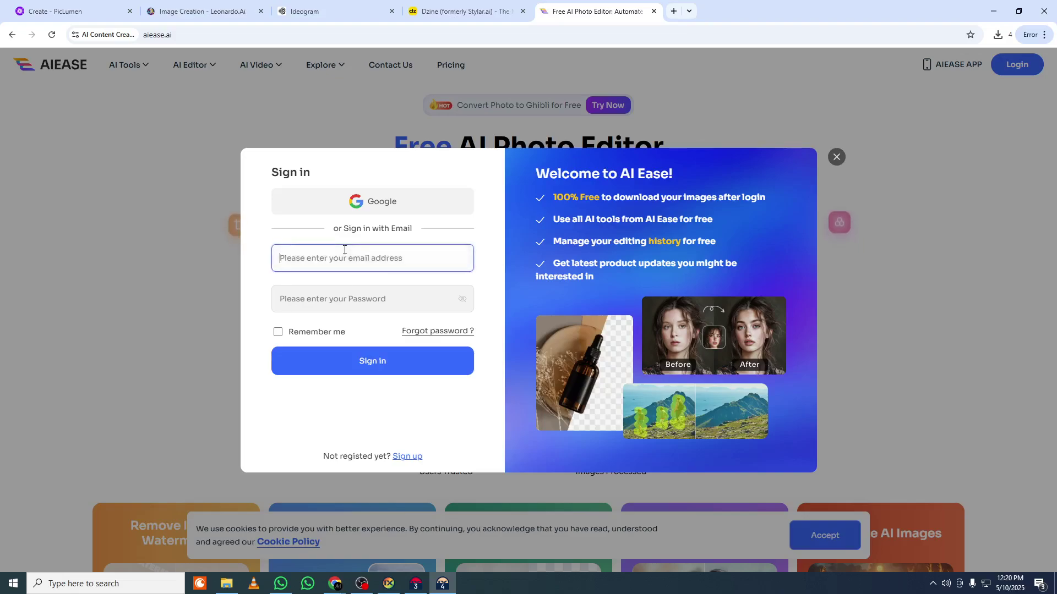
- Change from sign-in to sign-up on AI Ease and choose to continue with another Google account
{"action": "left_click", "coordinate": [408, 456]}
{"action": "left_click", "coordinate": [382, 214]}
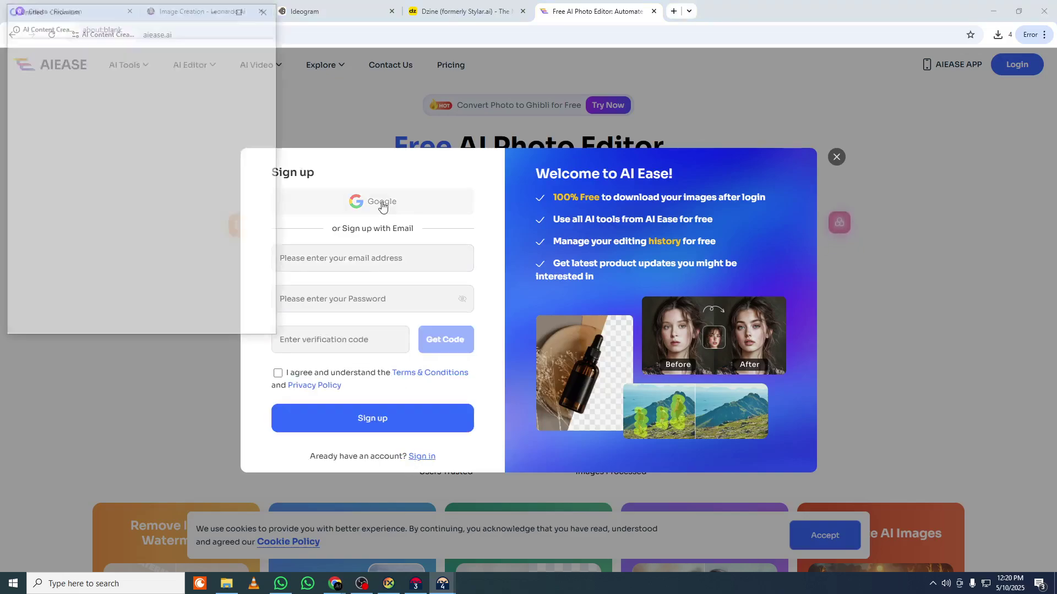
{"action": "left_click", "coordinate": [98, 216]}
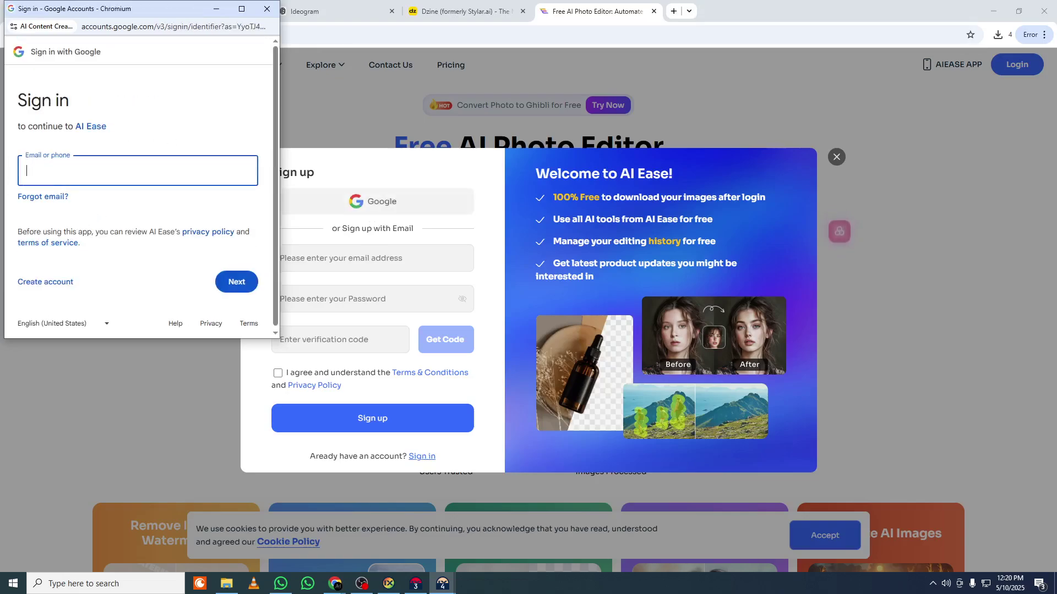
- Paste and submit the other Google account's email address and its account password
{"action": "key", "text": "alt+Tab"}
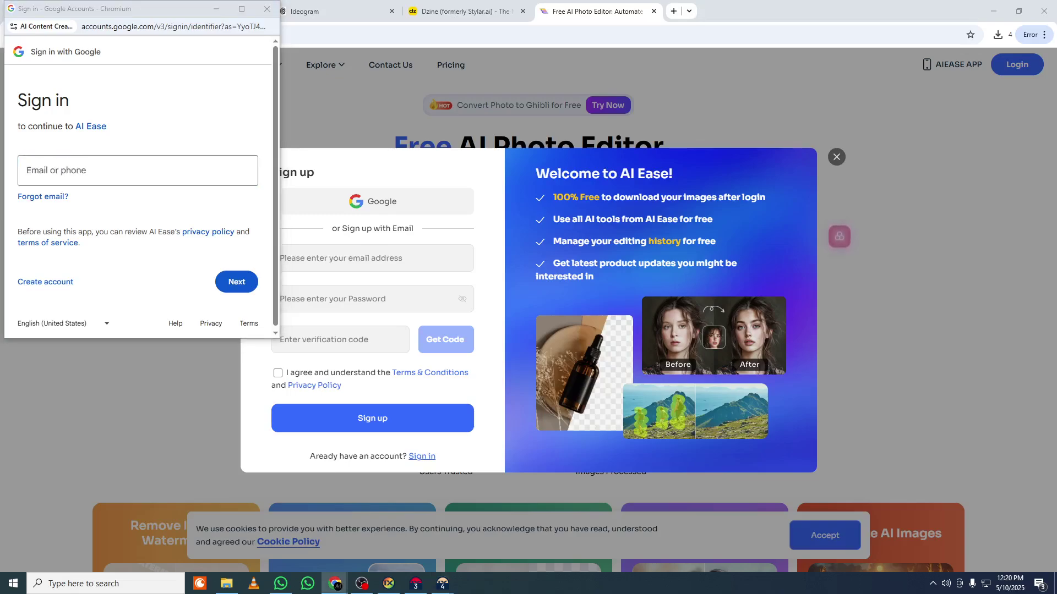
{"action": "left_click", "coordinate": [162, 169]}
{"action": "key", "text": "ctrl+v"}
{"action": "key", "text": "Return"}
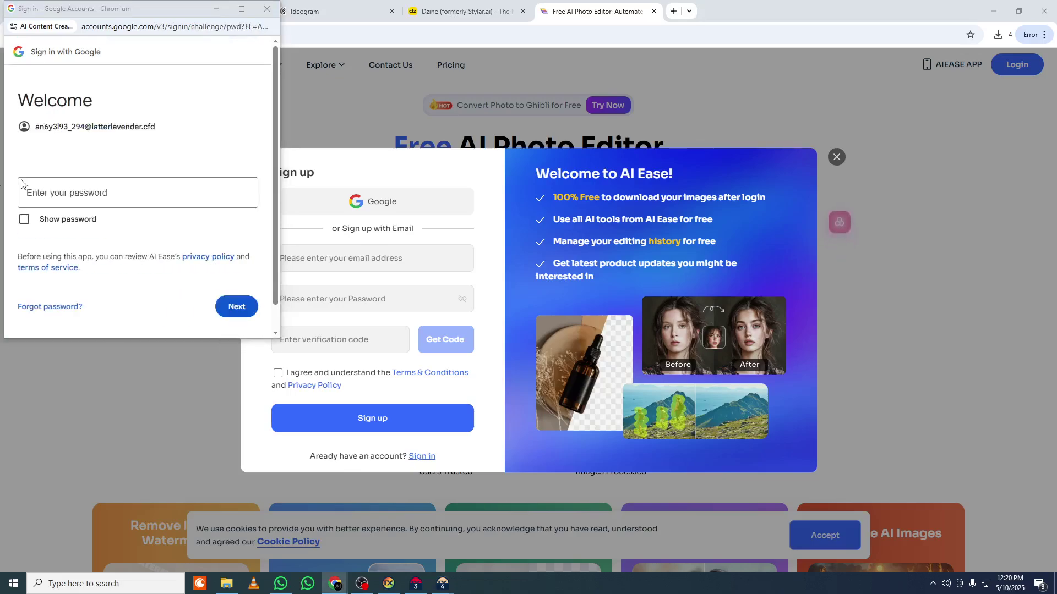
{"action": "left_click", "coordinate": [214, 193]}
{"action": "key", "text": "ctrl+v"}
{"action": "key", "text": "Return"}
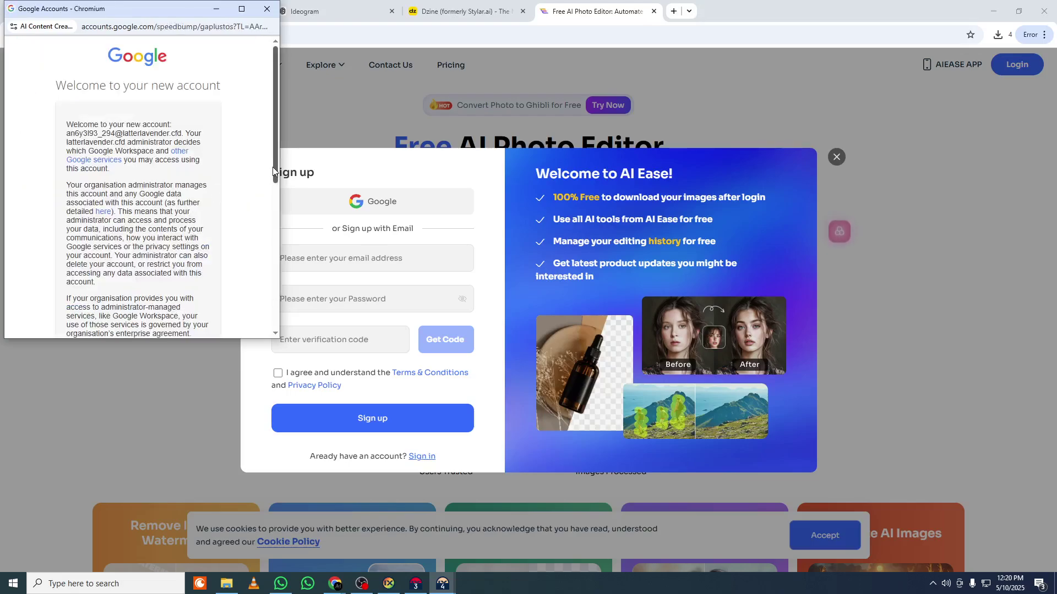
- Accept the terms for the new Google account and confirm the sign-in to AI Ease
{"action": "scroll", "coordinate": [272, 167], "scroll_direction": "down", "scroll_amount": 10}
{"action": "left_click", "coordinate": [134, 243]}
{"action": "left_click_drag", "start_coordinate": [276, 170], "coordinate": [219, 313]}
{"action": "left_click", "coordinate": [173, 243]}
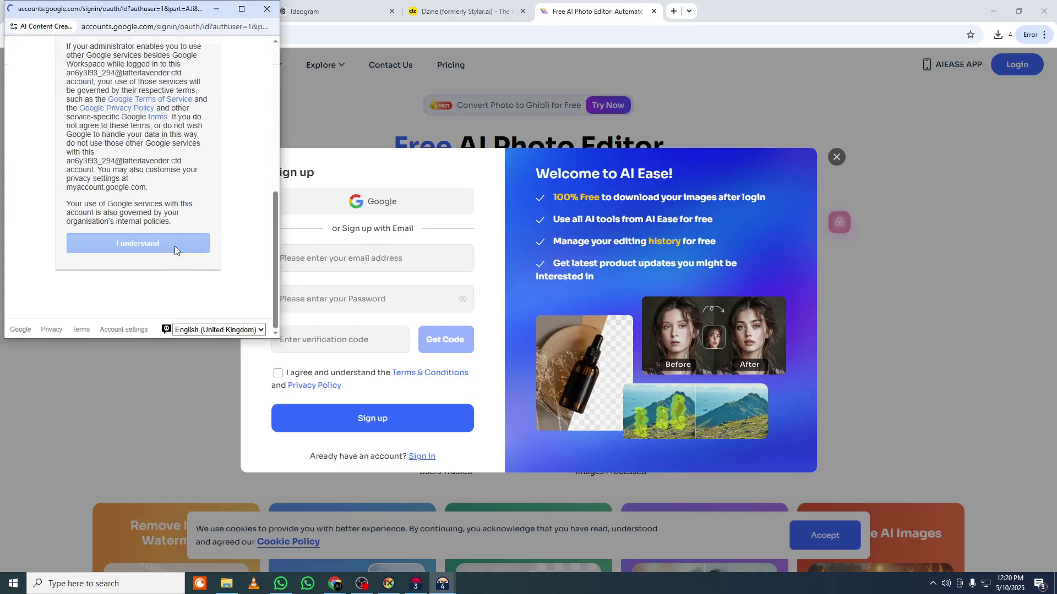
{"action": "left_click", "coordinate": [177, 247]}
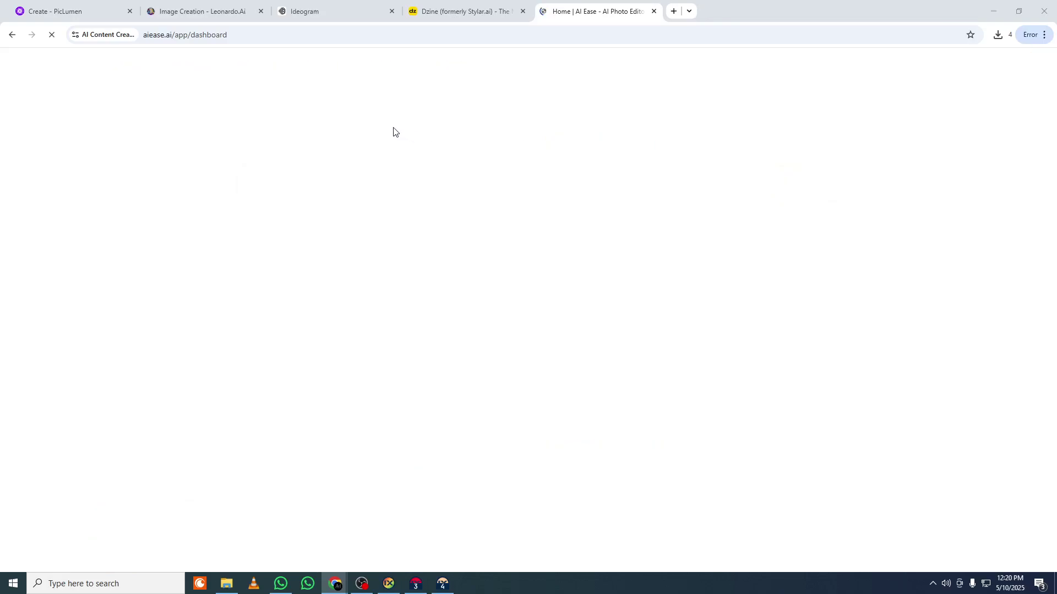
- Return to Dzine and show its complete list of AI tools
{"action": "left_click", "coordinate": [464, 8]}
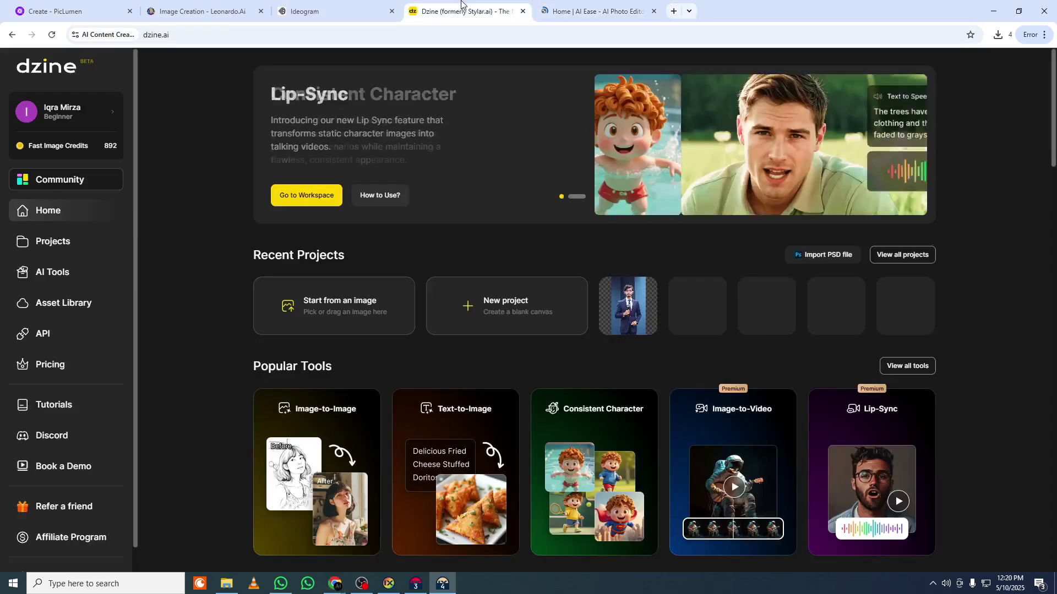
{"action": "left_click", "coordinate": [920, 368]}
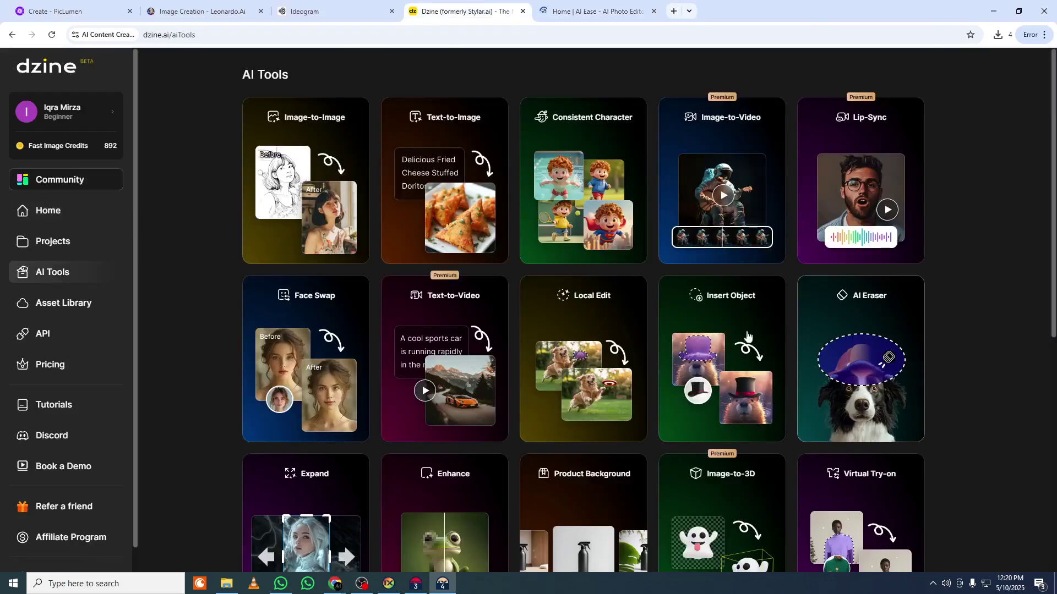
- Open the Face Swap tool in Dzine, and switch to AI Ease to dismiss its What's New announcements
{"action": "left_click", "coordinate": [298, 338]}
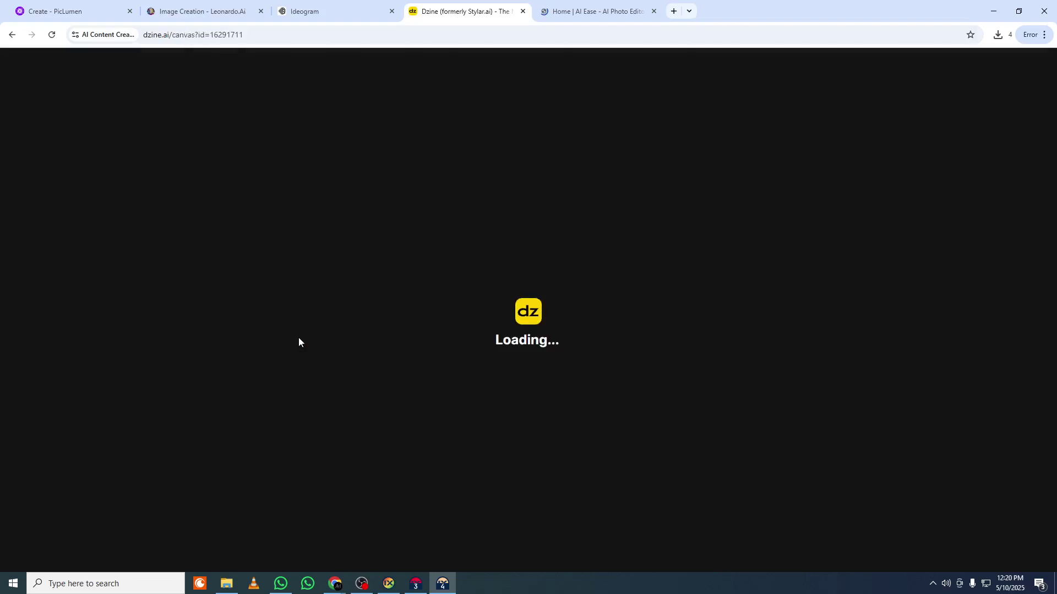
{"action": "left_click", "coordinate": [572, 12]}
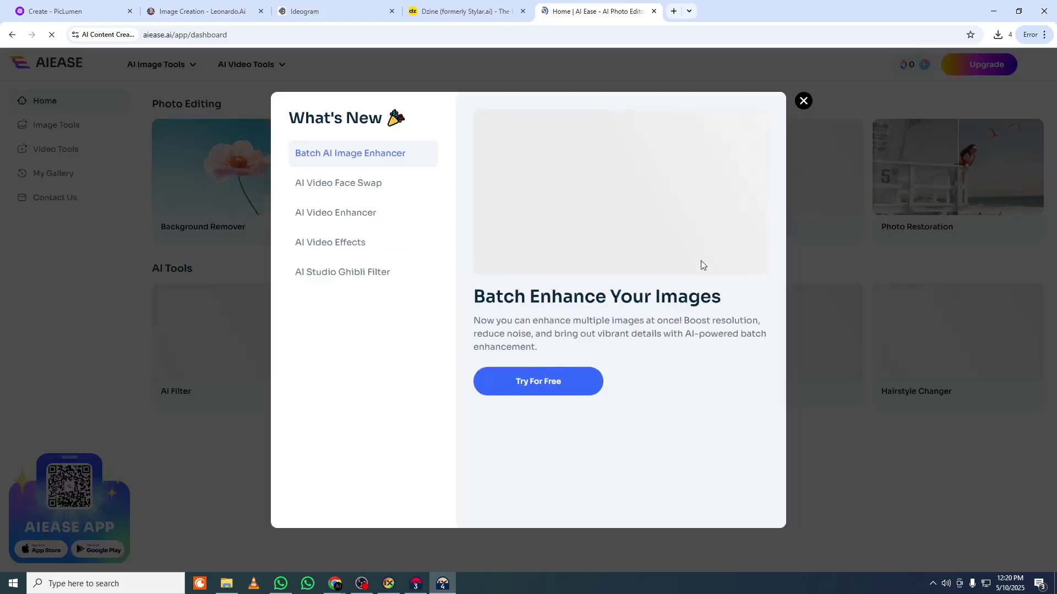
{"action": "left_click", "coordinate": [368, 183]}
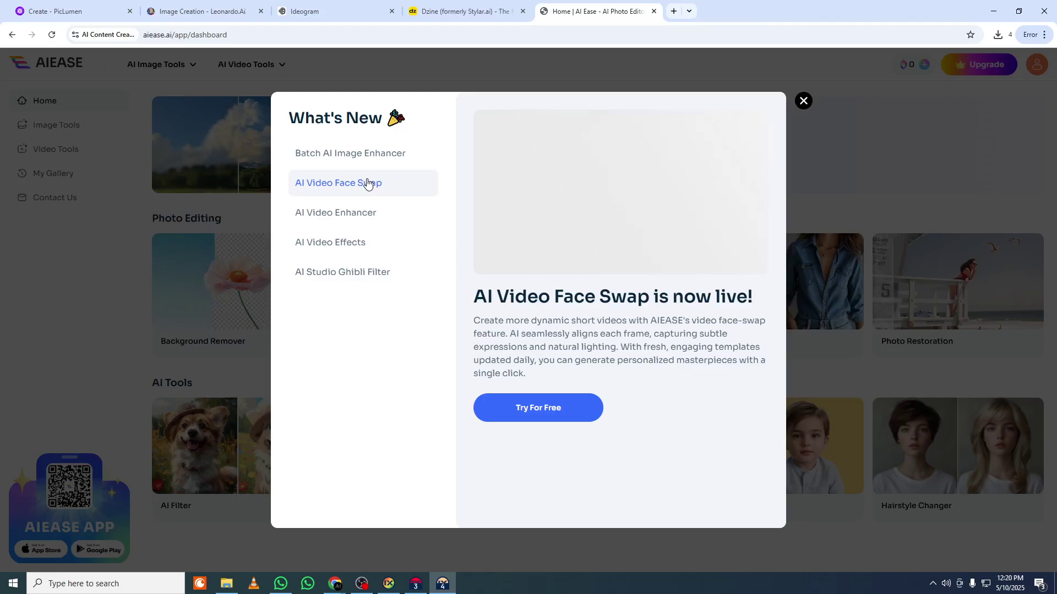
{"action": "left_click", "coordinate": [366, 154]}
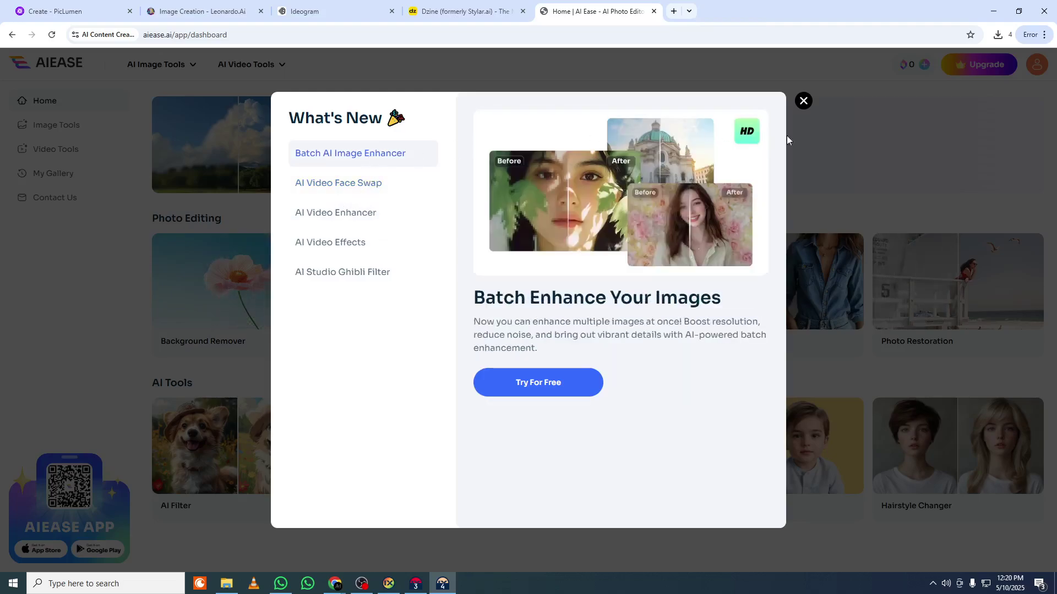
{"action": "left_click", "coordinate": [801, 104]}
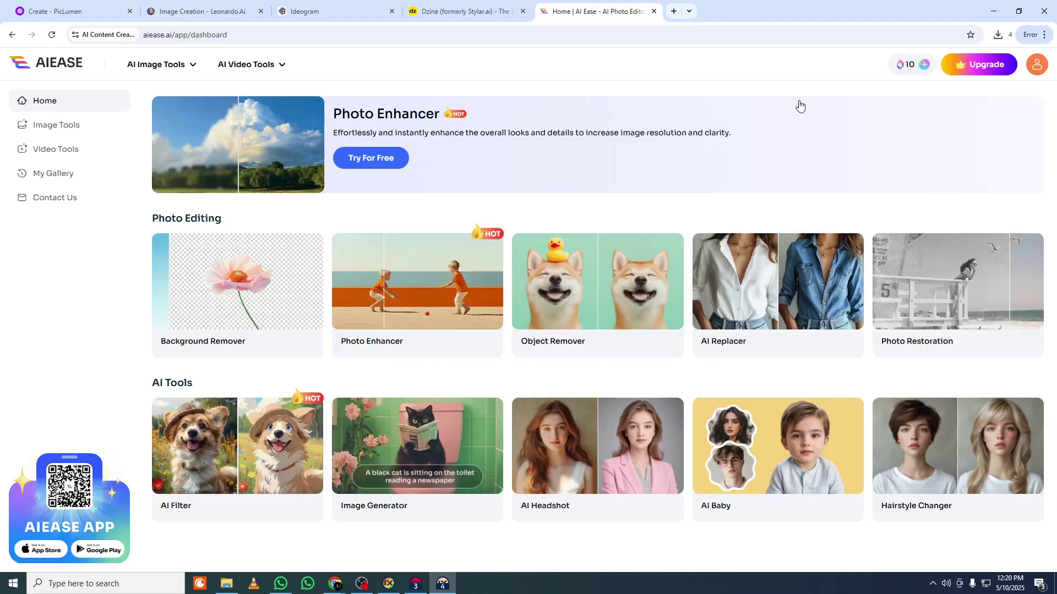
- Open the Face Swap tool from AI Ease's image tools and set it to Multiple Faces mode
{"action": "left_click", "coordinate": [50, 126]}
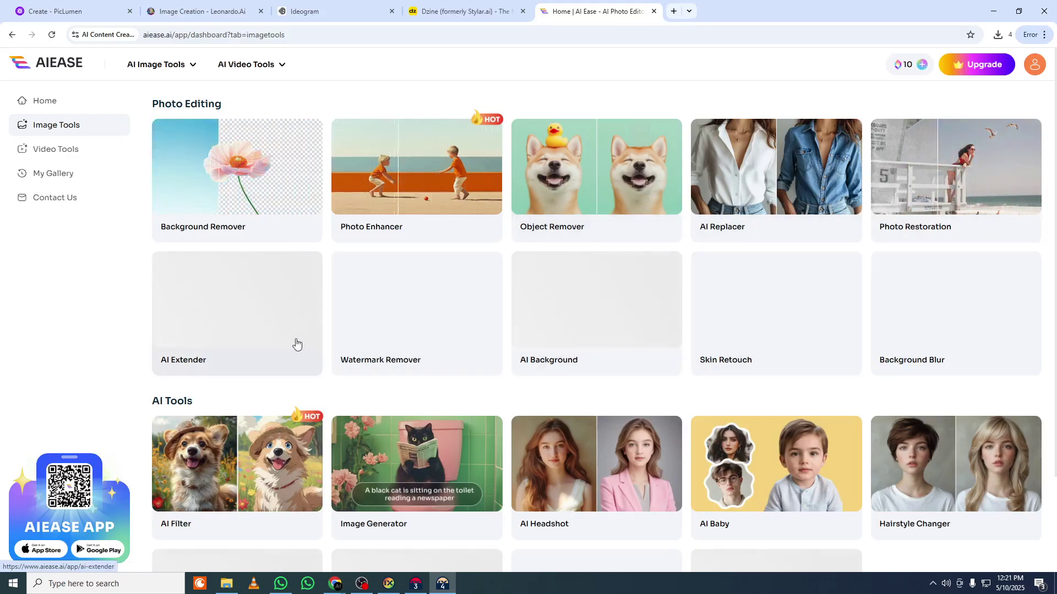
{"action": "scroll", "coordinate": [318, 401], "scroll_direction": "down", "scroll_amount": 2}
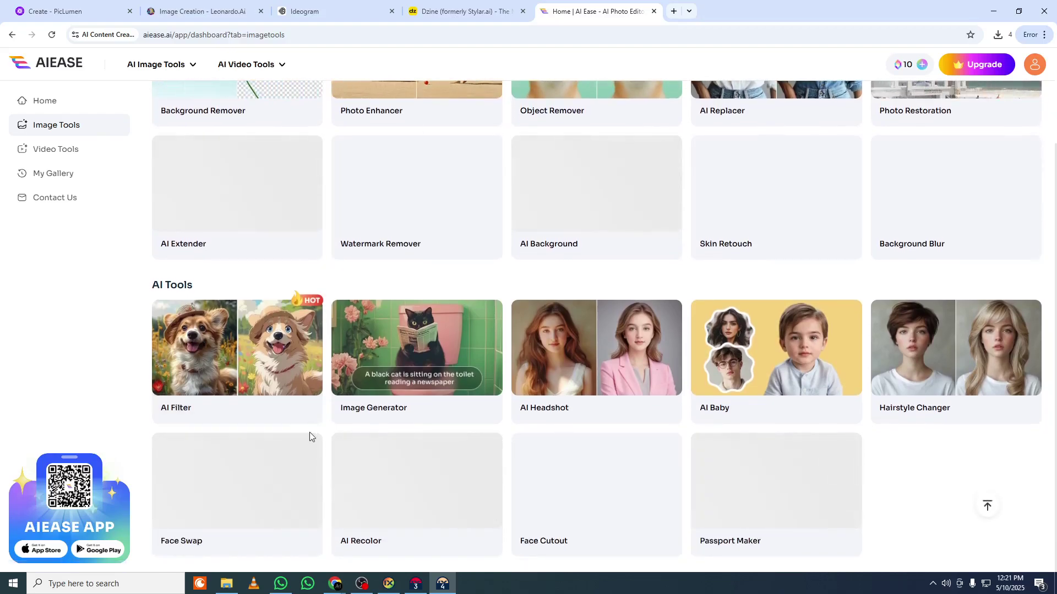
{"action": "left_click", "coordinate": [210, 497]}
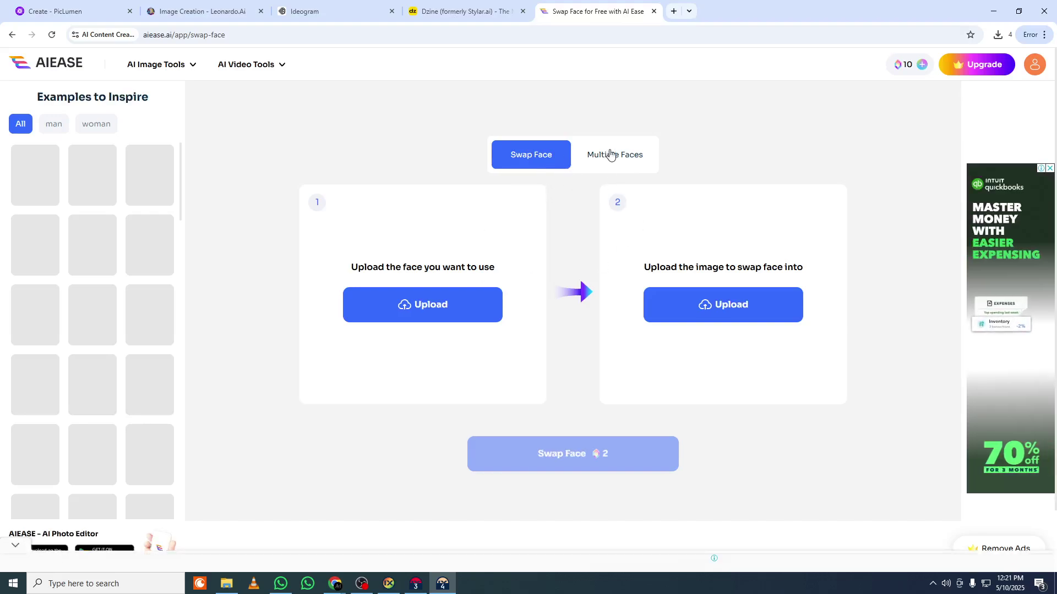
{"action": "left_click", "coordinate": [611, 155]}
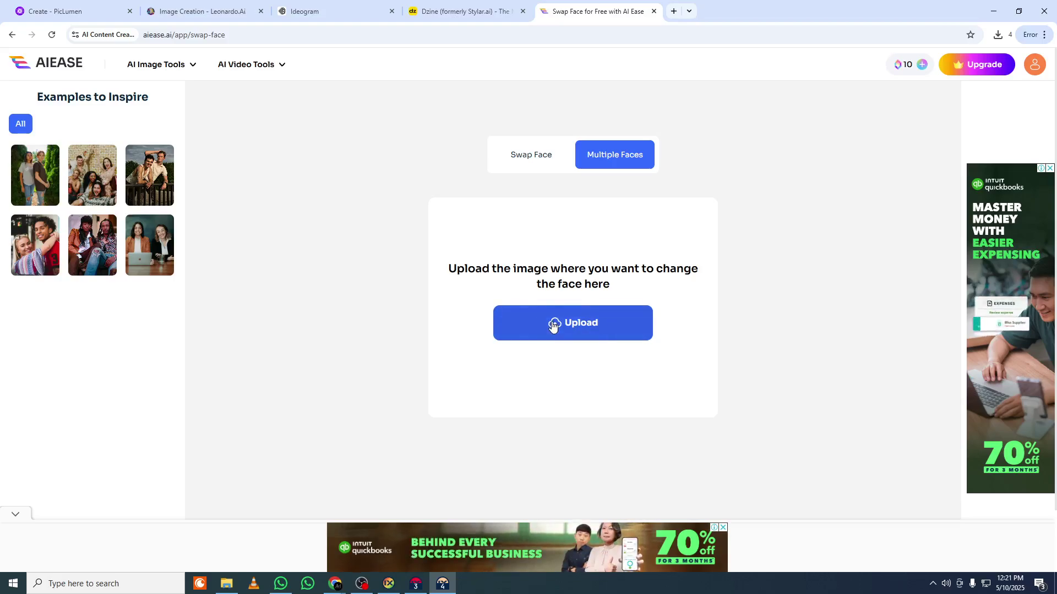
- Preview prompt5.png and prompt22.png in the output_images folder on drive D: in File Explorer to examine their faces
{"action": "left_click", "coordinate": [236, 585]}
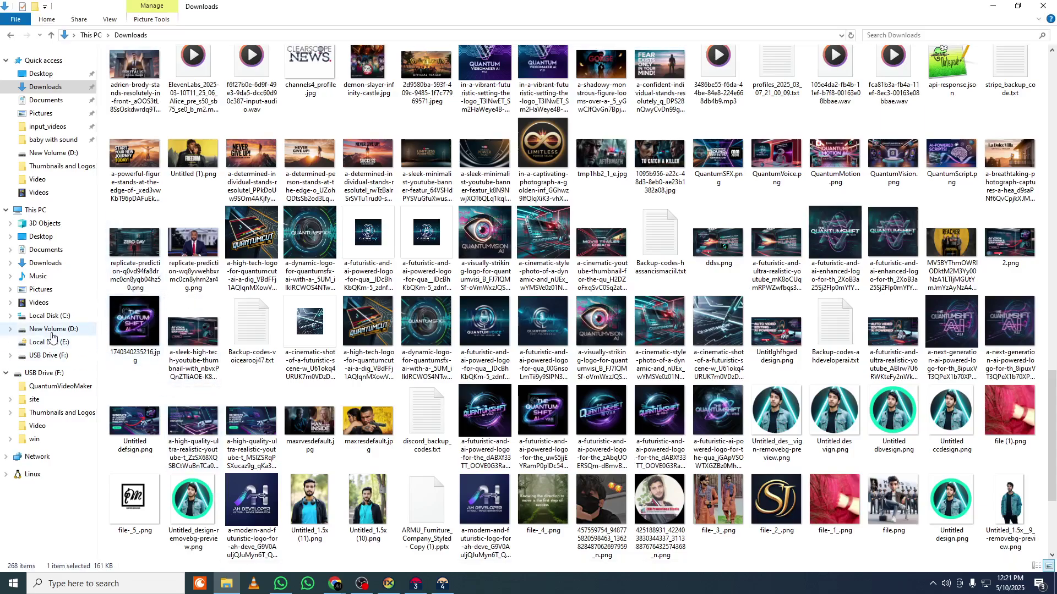
{"action": "left_click", "coordinate": [54, 328]}
{"action": "left_click", "coordinate": [421, 93]}
{"action": "double_click", "coordinate": [421, 93]}
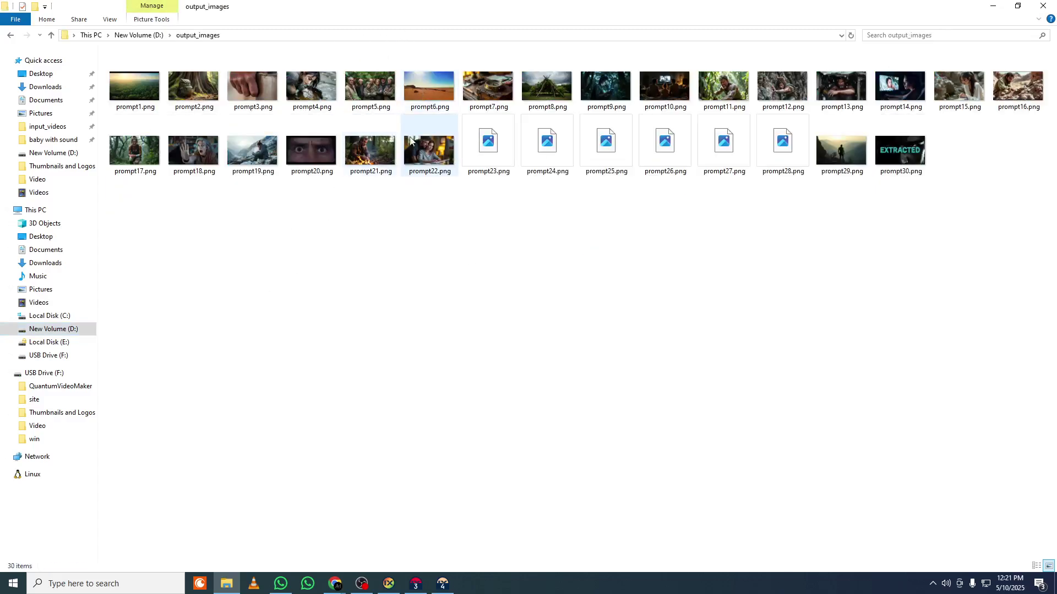
{"action": "double_click", "coordinate": [387, 100]}
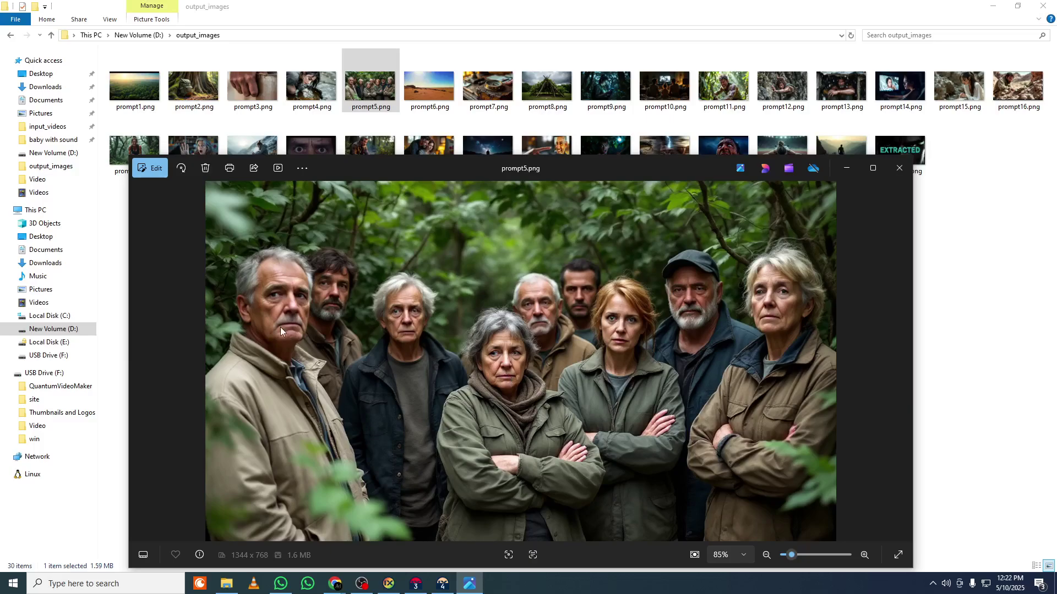
{"action": "left_click", "coordinate": [899, 168]}
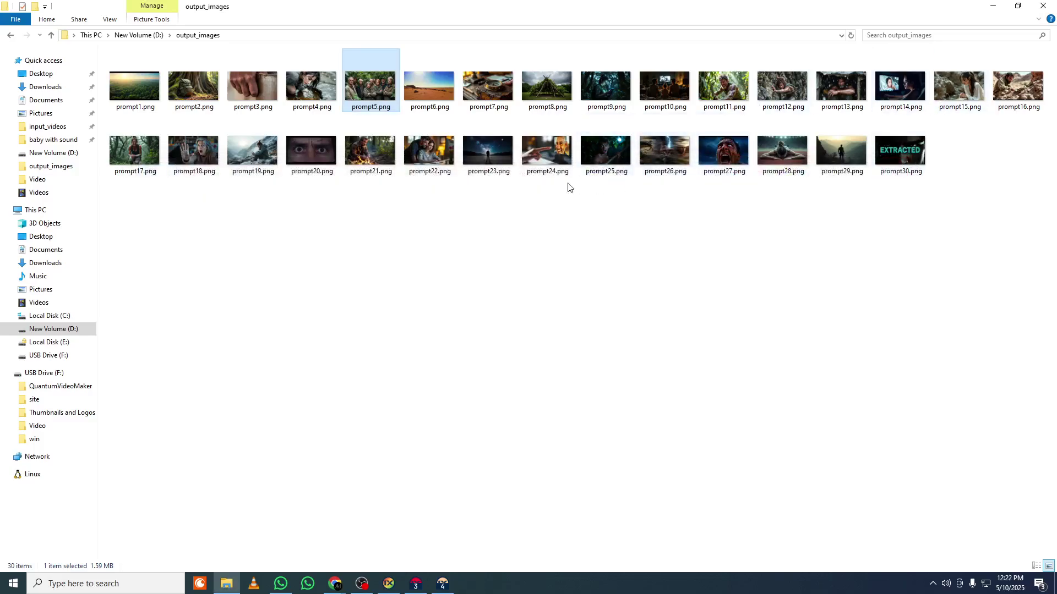
{"action": "double_click", "coordinate": [415, 142]}
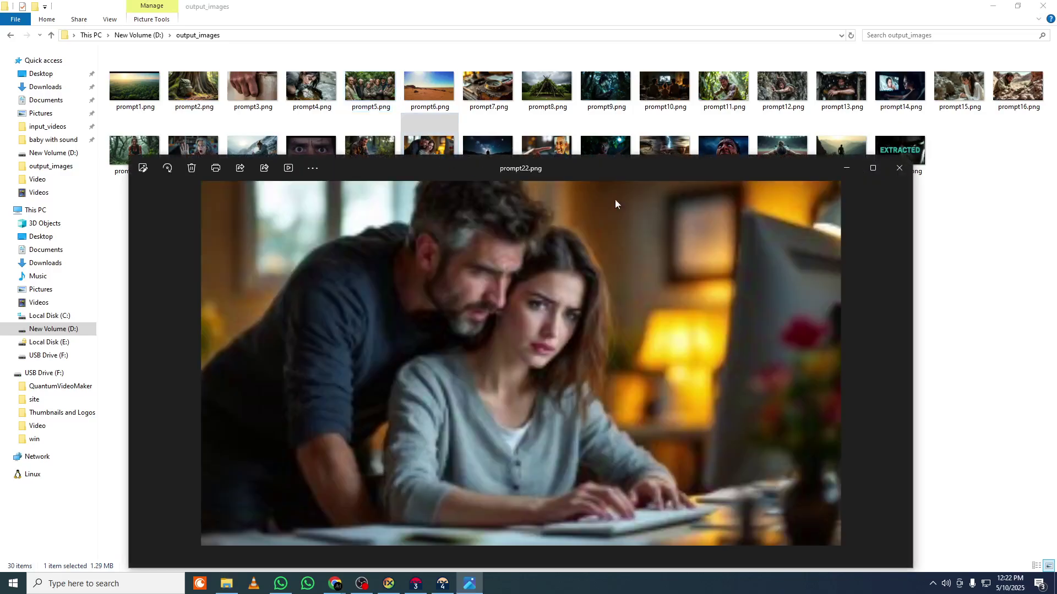
{"action": "left_click", "coordinate": [880, 171]}
{"action": "left_click", "coordinate": [1043, 8]}
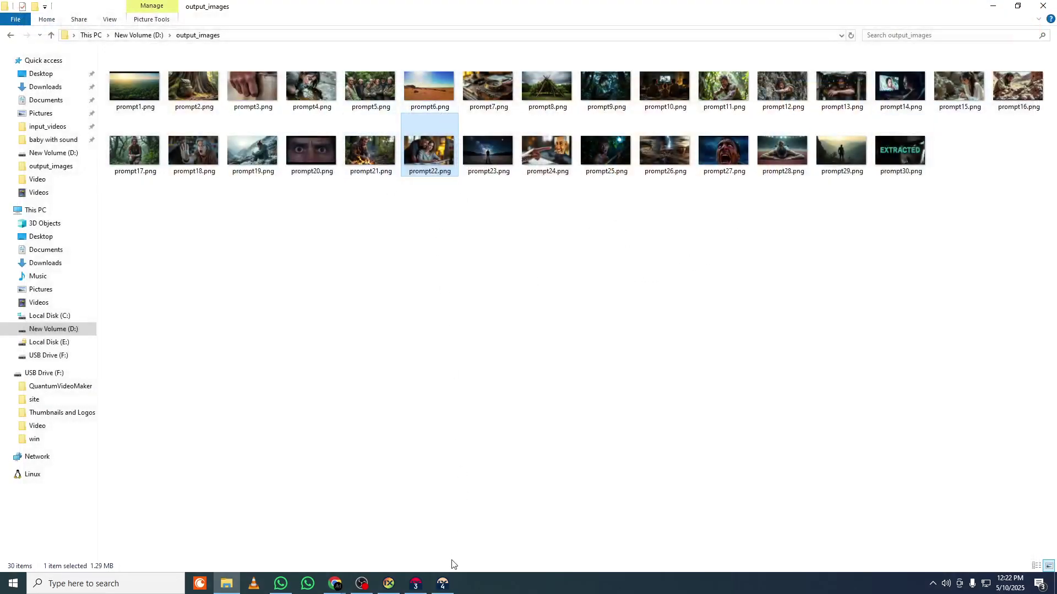
- Back in AI Ease, upload prompt5.png from D:\output_images as the image for the multiple-face swap
{"action": "left_click", "coordinate": [444, 584]}
{"action": "left_click", "coordinate": [602, 142]}
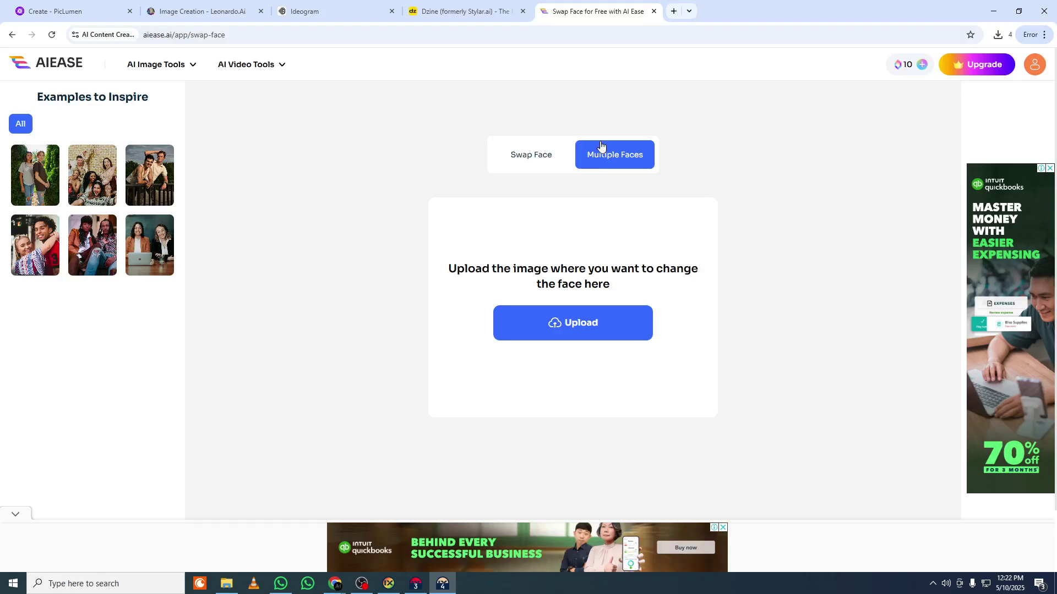
{"action": "left_click", "coordinate": [548, 317]}
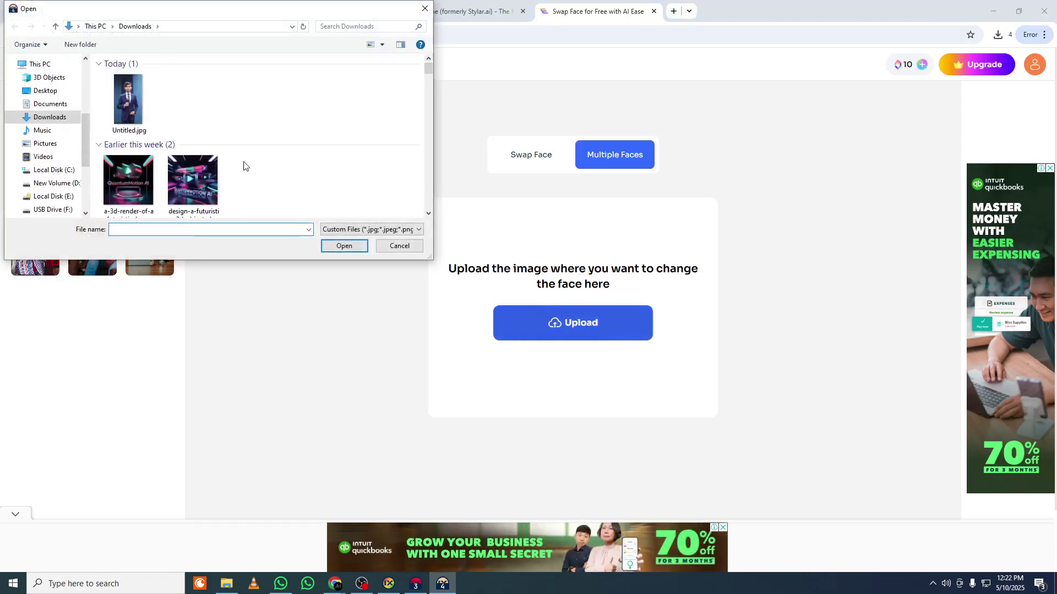
{"action": "left_click", "coordinate": [53, 183]}
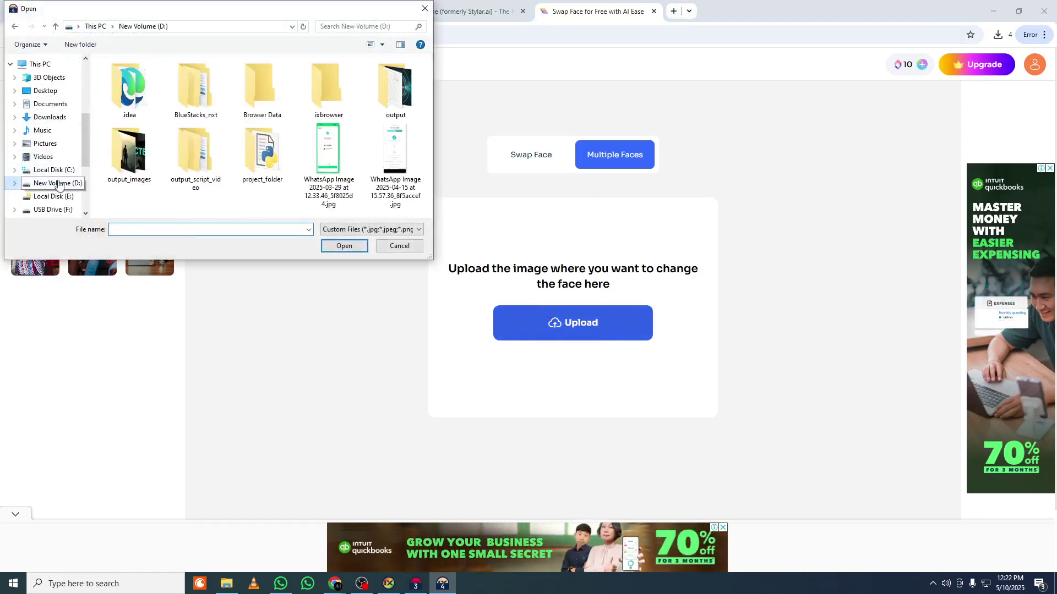
{"action": "double_click", "coordinate": [146, 160]}
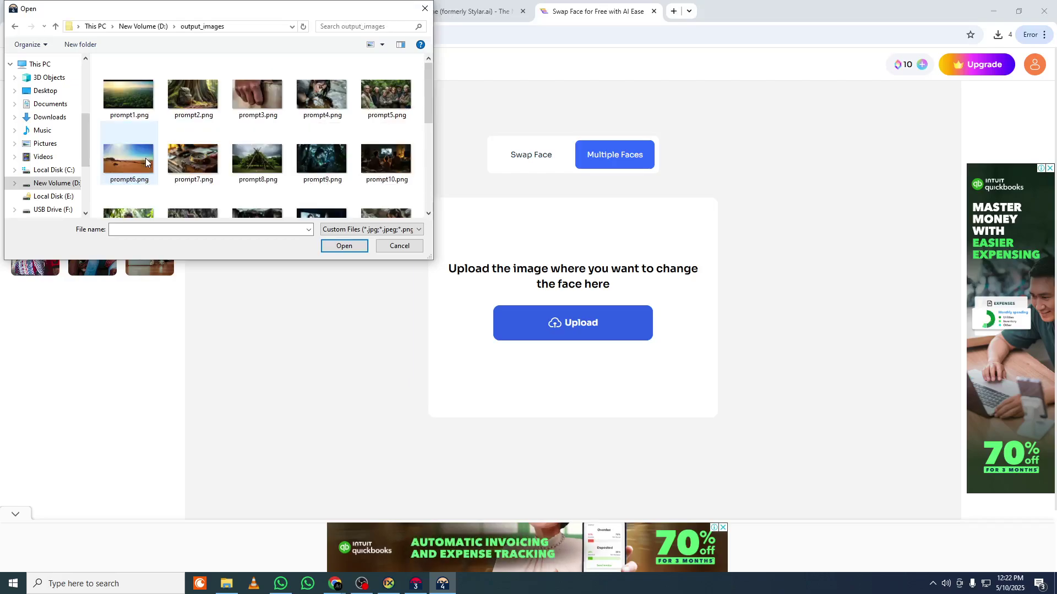
{"action": "double_click", "coordinate": [392, 98]}
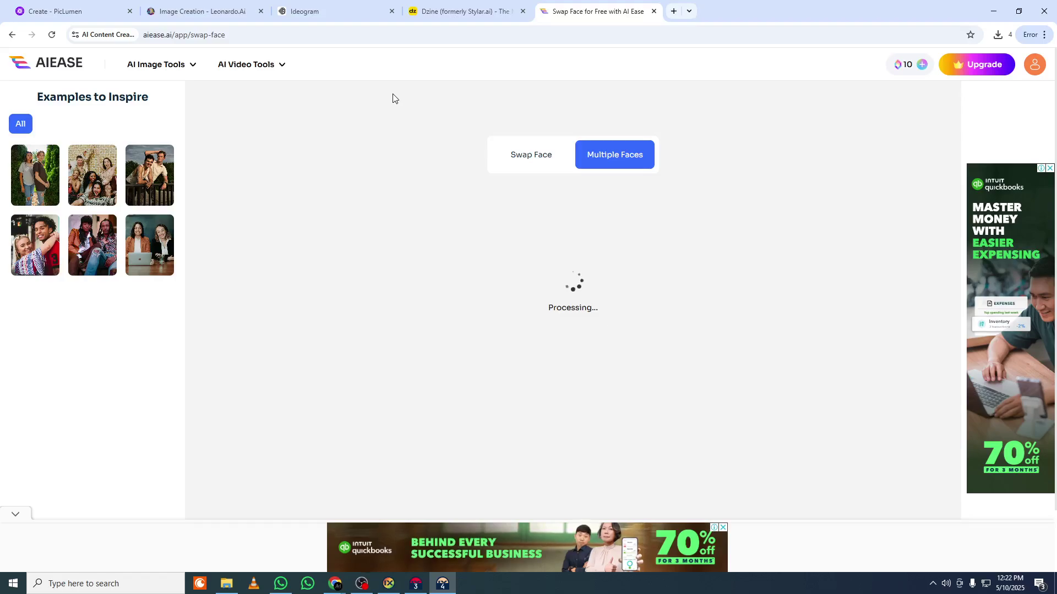
- Switch to Dzine's Face Swap canvas and delete the sample portrait of the woman
{"action": "left_click", "coordinate": [410, 8]}
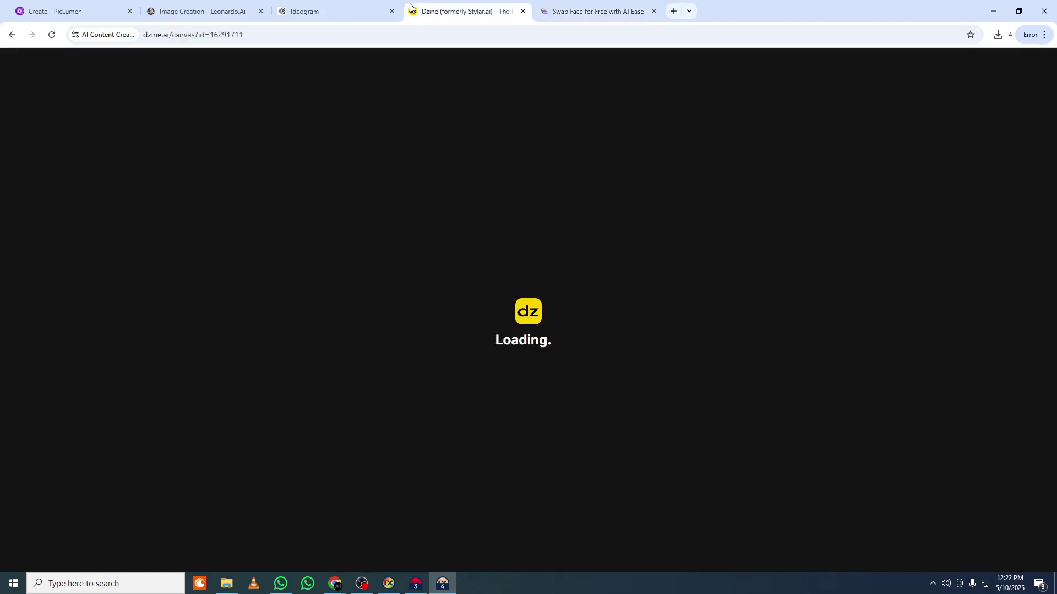
{"action": "left_click", "coordinate": [640, 178]}
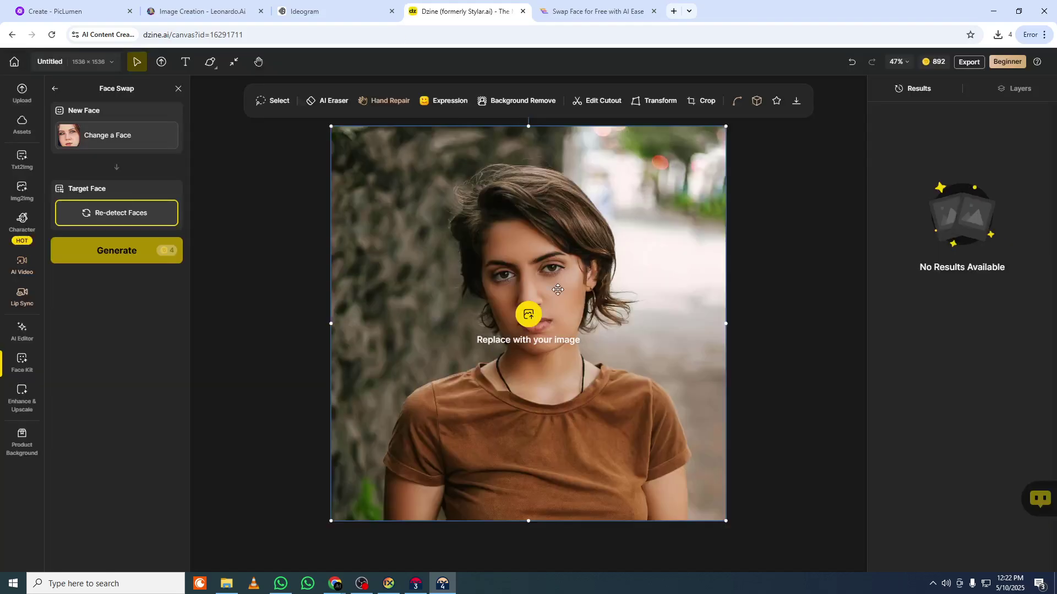
{"action": "key", "text": "Delete"}
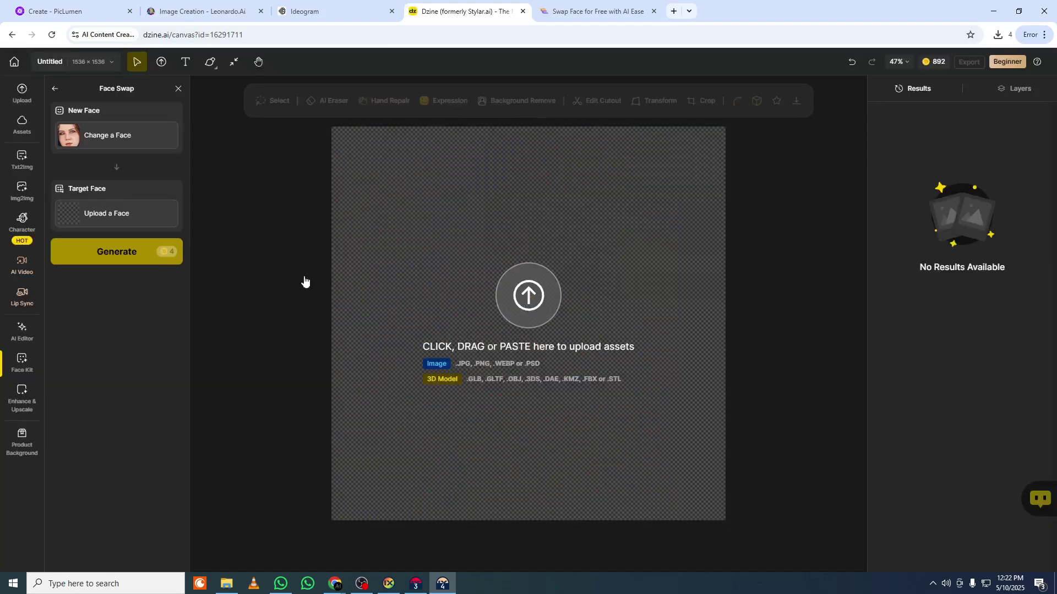
- Try prompt5.png as the new face for the swap and cancel the target face upload
{"action": "left_click", "coordinate": [98, 146]}
{"action": "left_click", "coordinate": [388, 84]}
{"action": "double_click", "coordinate": [388, 84]}
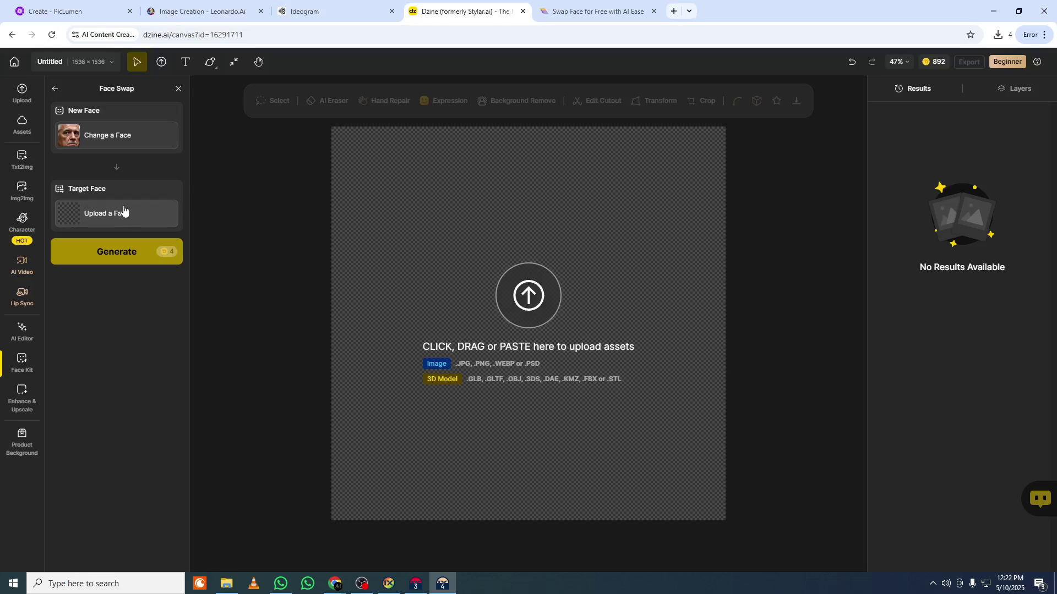
{"action": "left_click", "coordinate": [121, 214]}
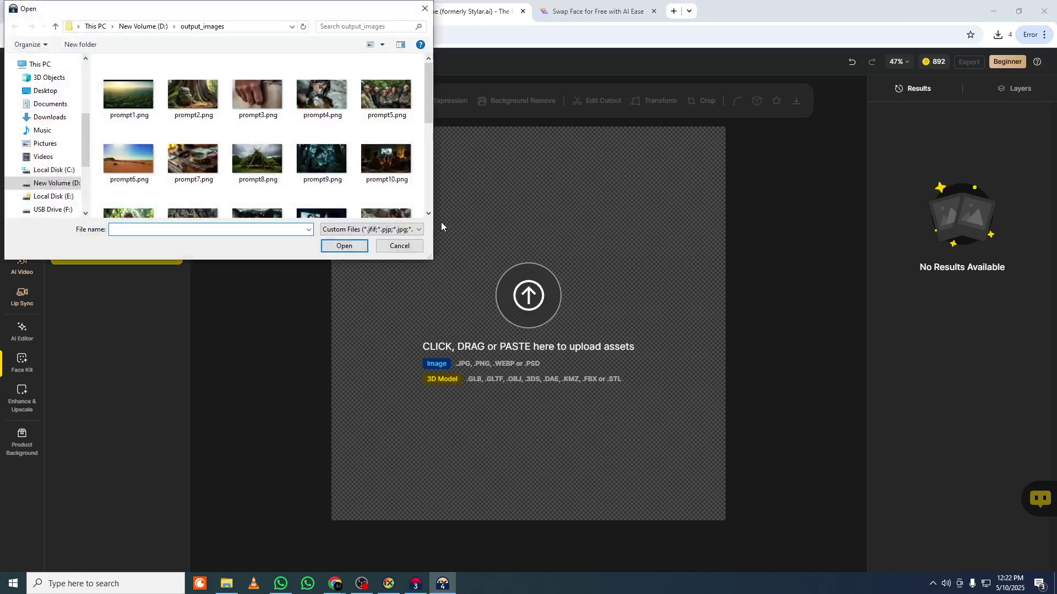
{"action": "left_click", "coordinate": [398, 246]}
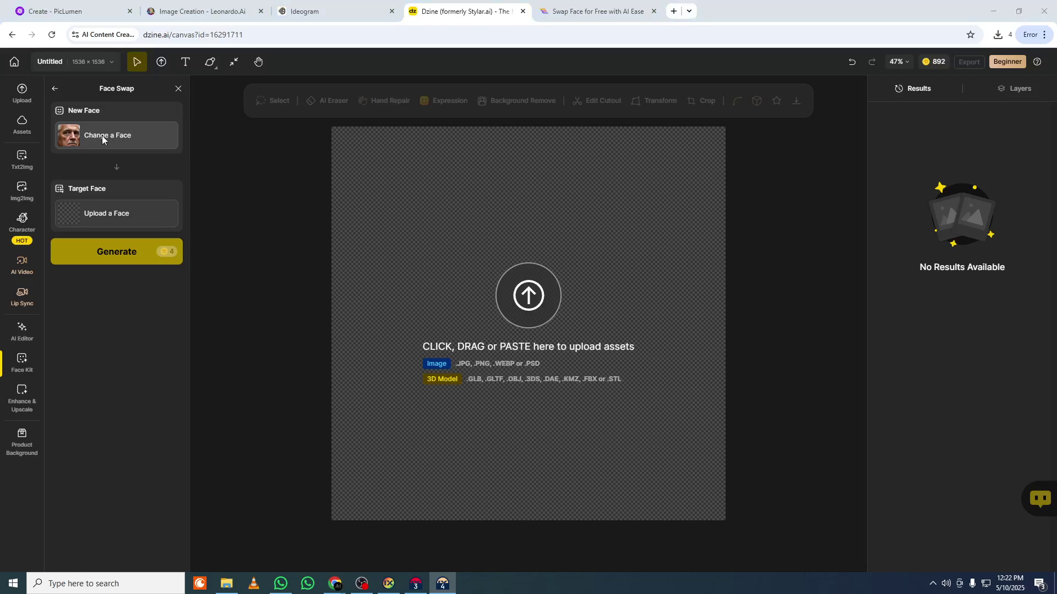
- Replace the new face in Face Swap with Untitled.jpg from the Downloads folder
{"action": "left_click", "coordinate": [102, 136]}
{"action": "left_click_drag", "start_coordinate": [425, 84], "coordinate": [418, 179]}
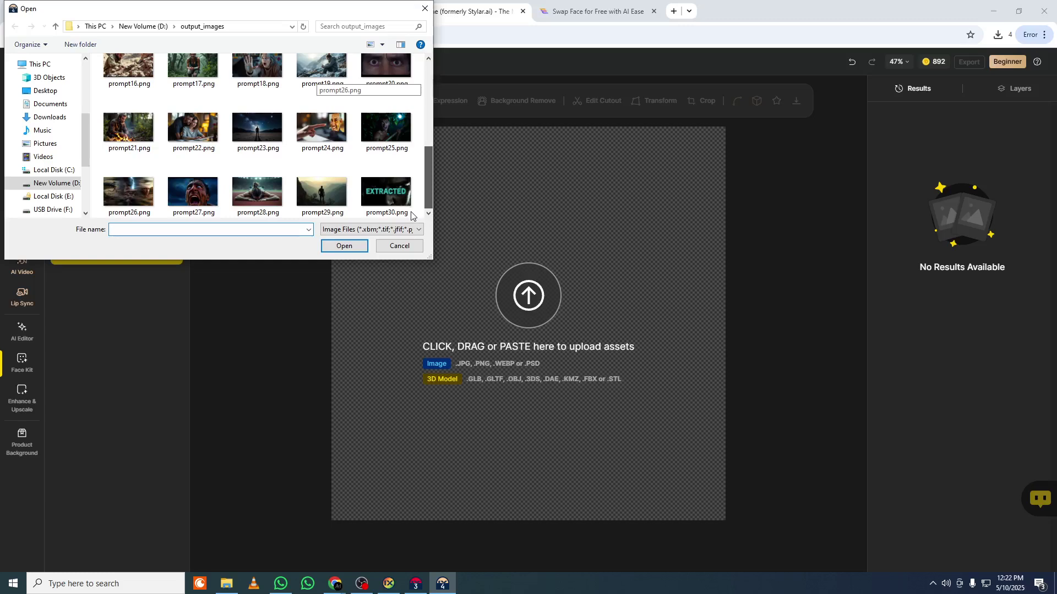
{"action": "left_click", "coordinate": [50, 105]}
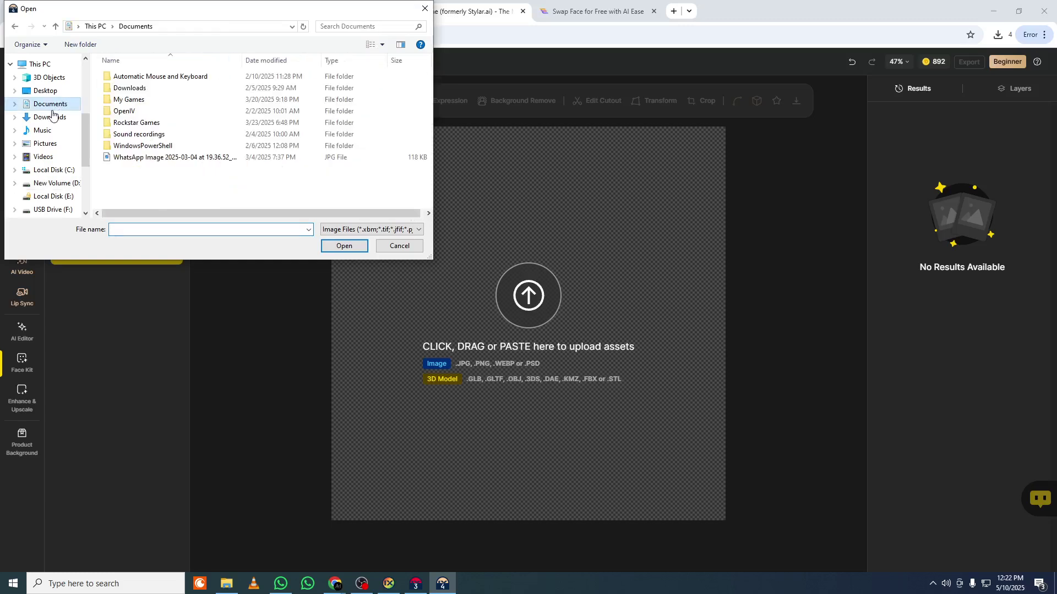
{"action": "left_click", "coordinate": [51, 117]}
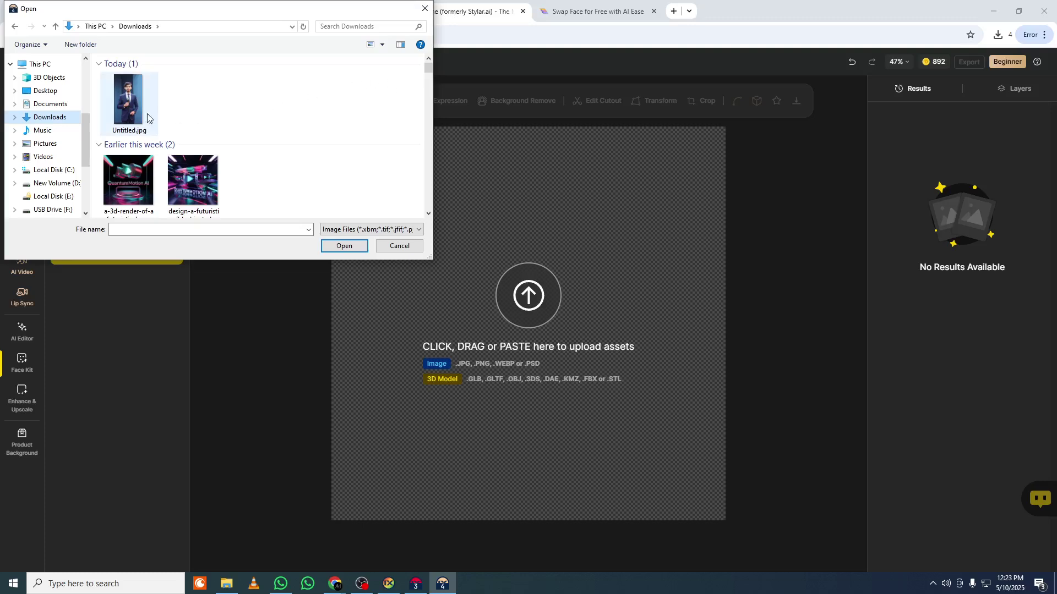
{"action": "double_click", "coordinate": [136, 113]}
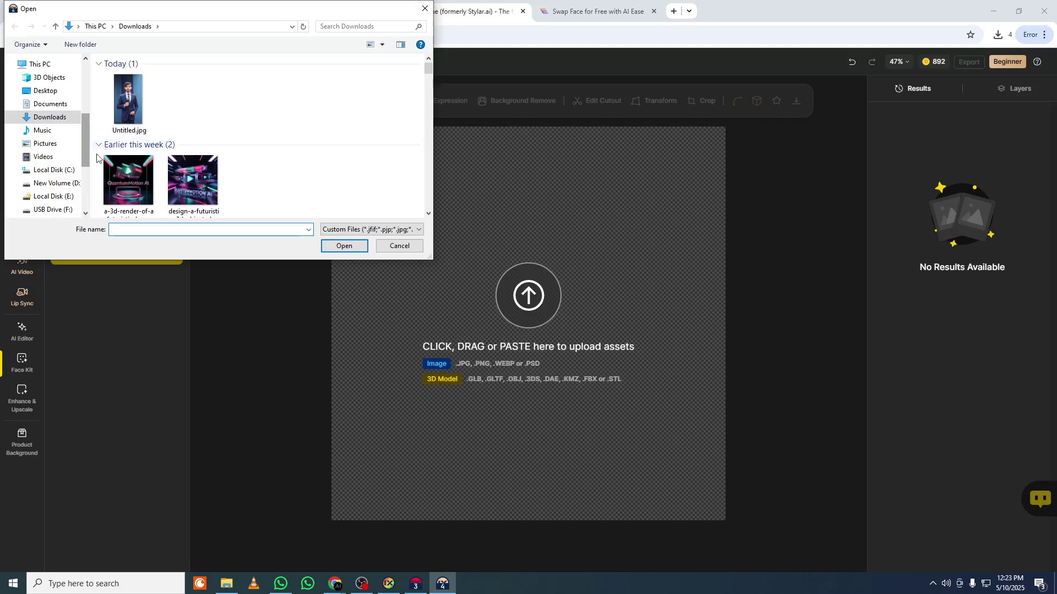
- Upload prompt5.png from D:\output_images as the target face image
{"action": "left_click", "coordinate": [55, 184]}
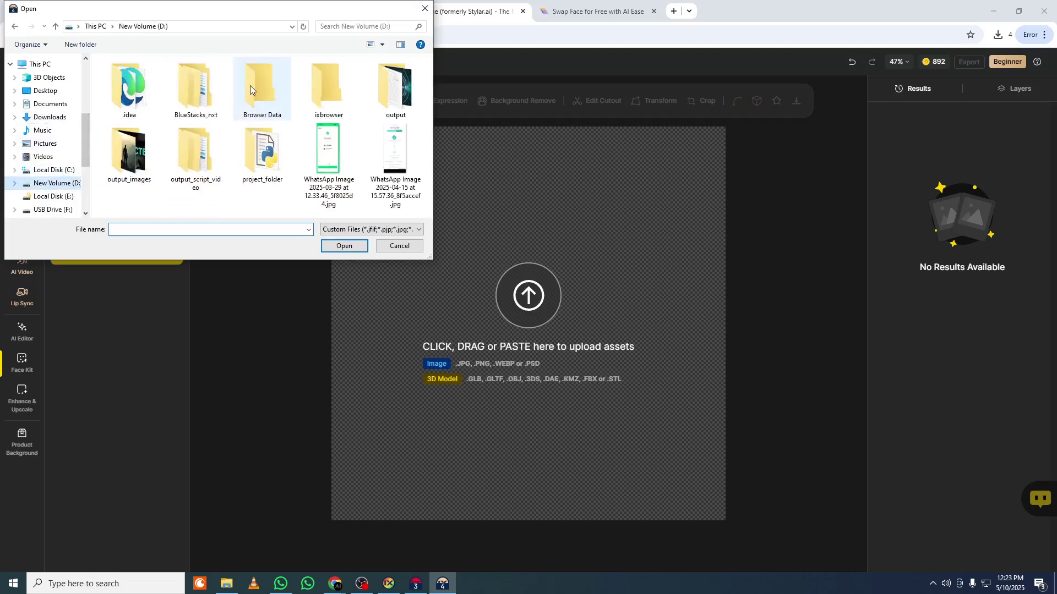
{"action": "double_click", "coordinate": [153, 163]}
{"action": "double_click", "coordinate": [385, 100]}
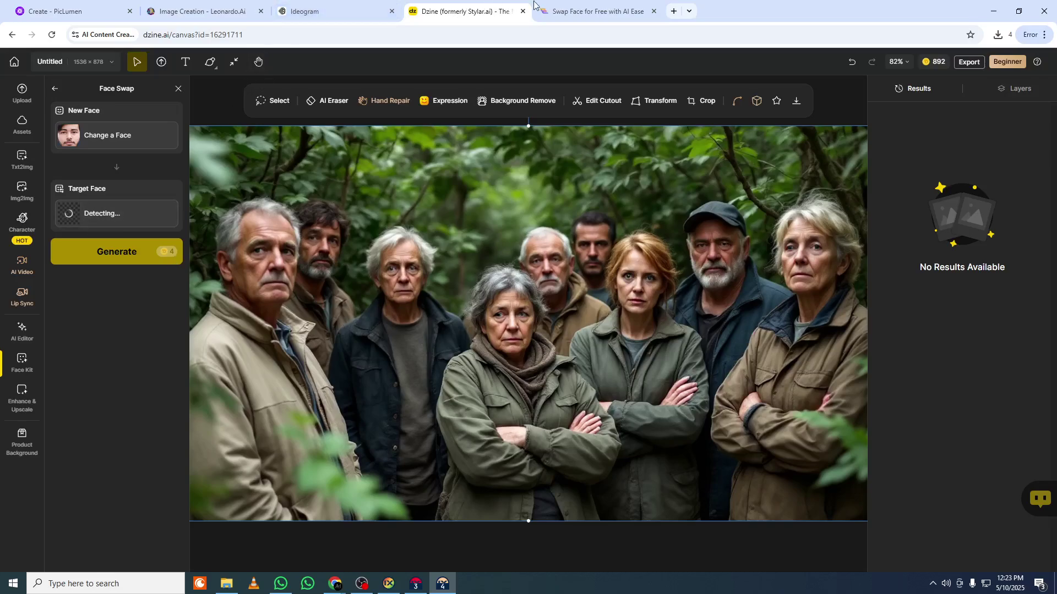
- Check the progress of the multiple-face upload in AI Ease and of the target face detection in Dzine
{"action": "left_click", "coordinate": [573, 11]}
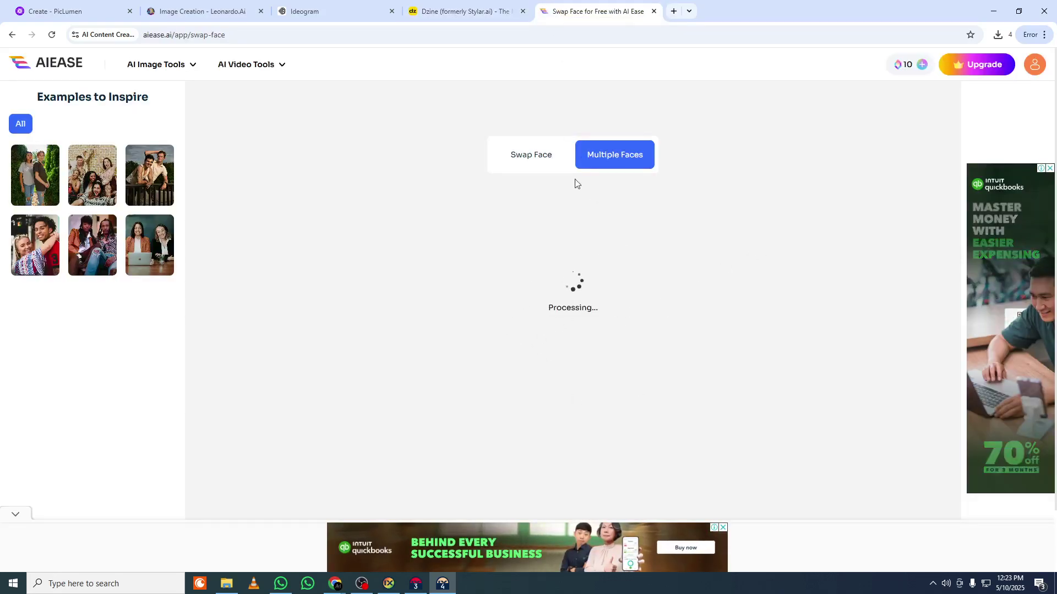
{"action": "left_click", "coordinate": [471, 11]}
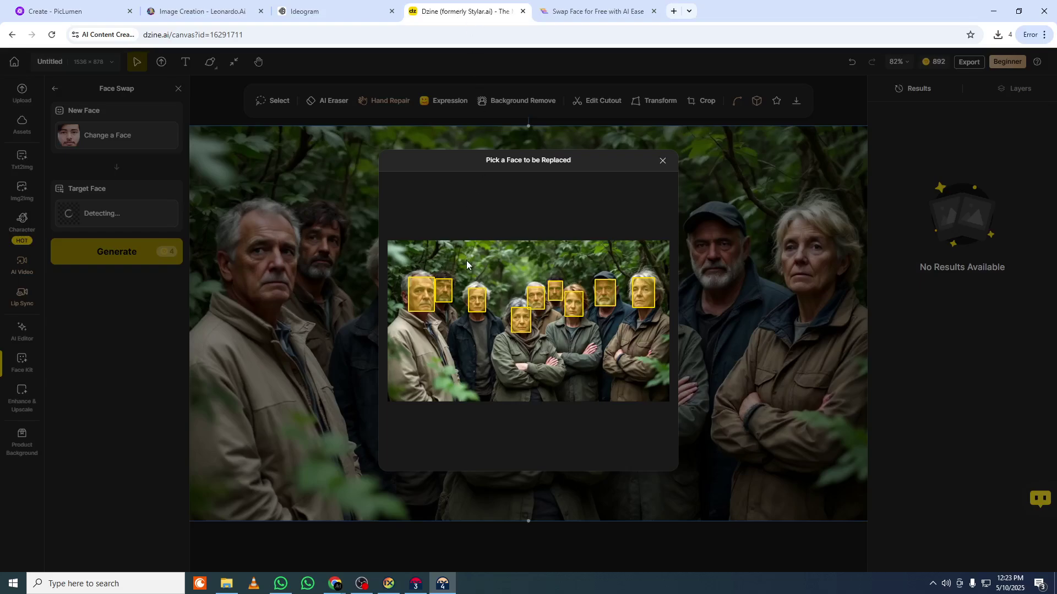
{"action": "left_click", "coordinate": [611, 11]}
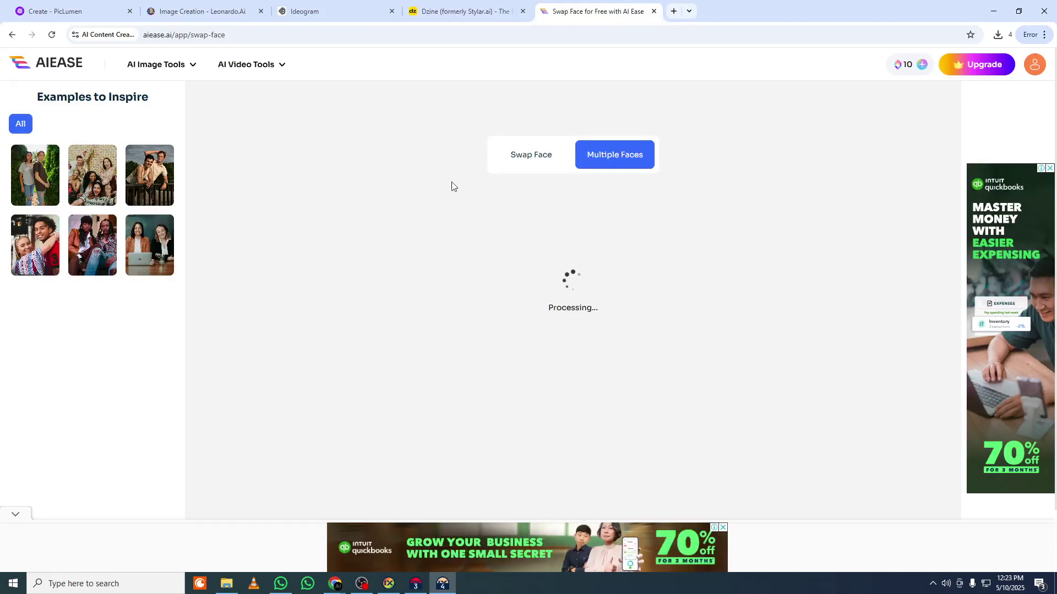
- Check the detected faces in Dzine, and view the original prompt5.png from D:\output_images for comparison
{"action": "left_click", "coordinate": [420, 5]}
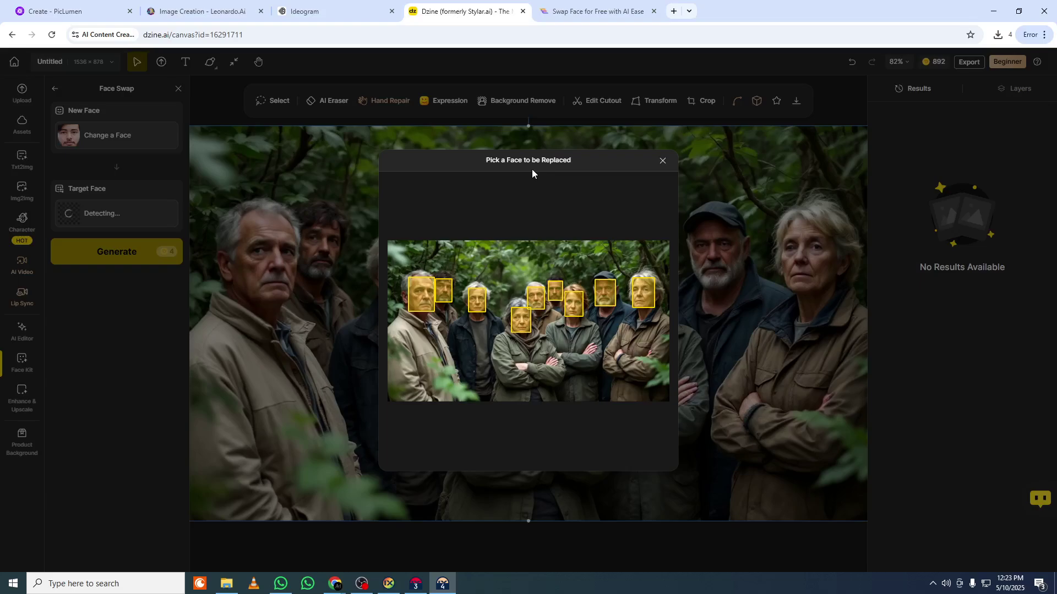
{"action": "left_click", "coordinate": [226, 583]}
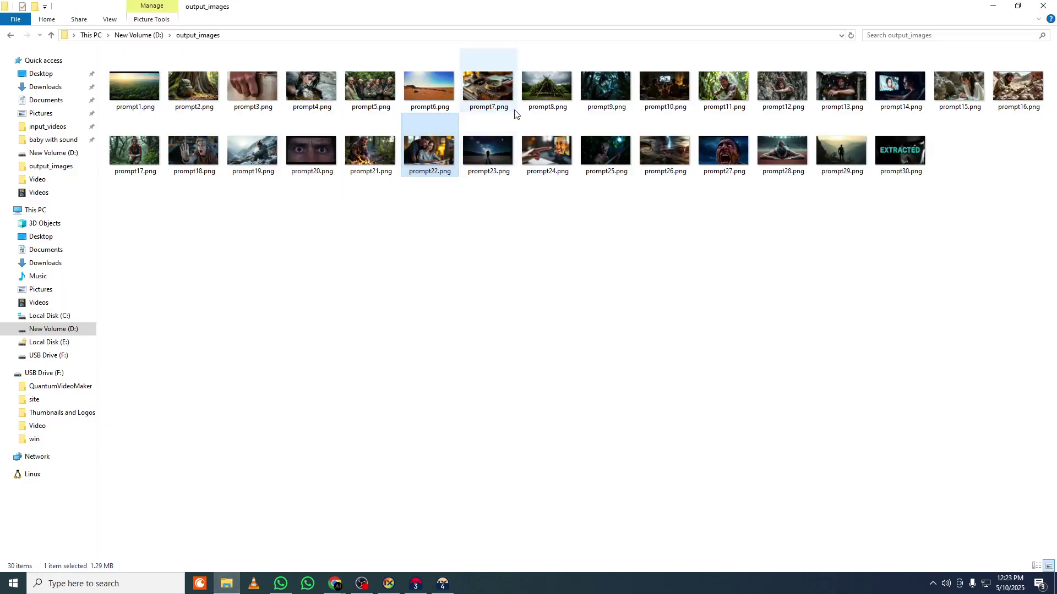
{"action": "double_click", "coordinate": [358, 91]}
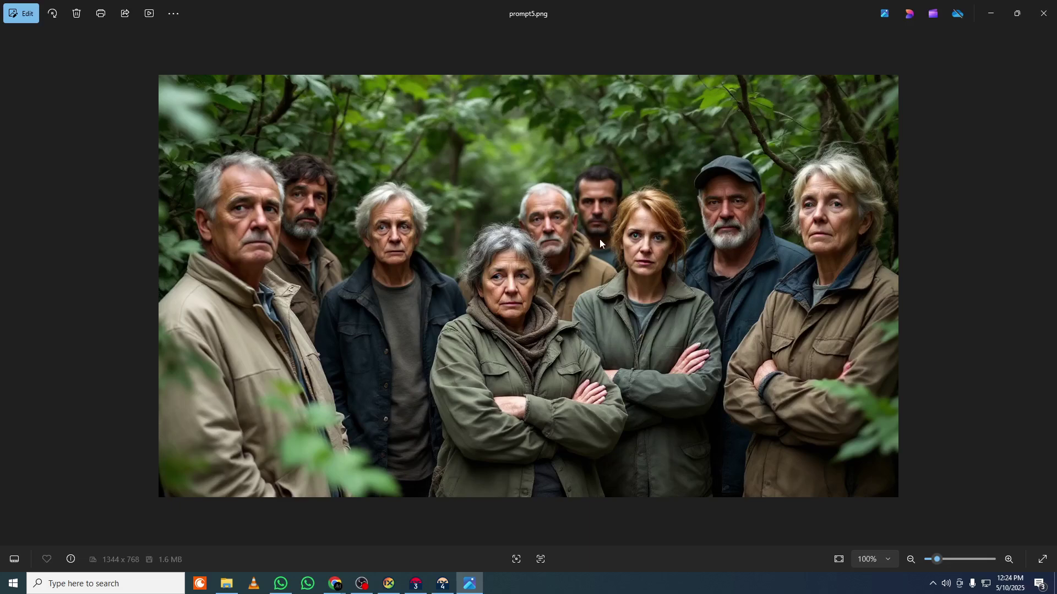
{"action": "left_click", "coordinate": [990, 13]}
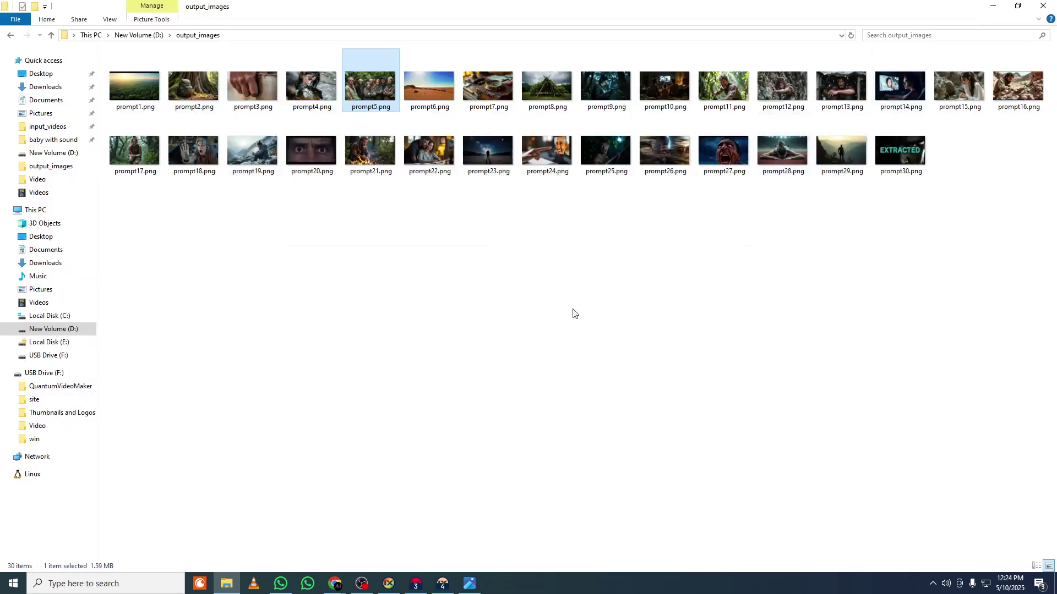
{"action": "left_click", "coordinate": [471, 584]}
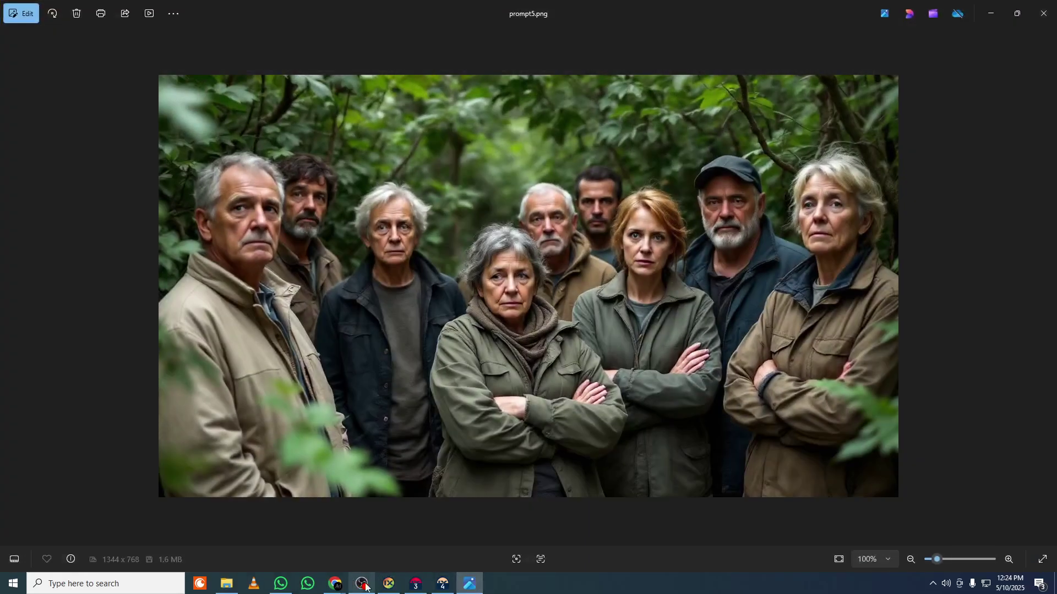
- Select the dark-bearded man in the back row beside the red-haired woman as the face to replace and generate the Dzine face swap
{"action": "left_click", "coordinate": [438, 584]}
{"action": "left_click", "coordinate": [557, 294]}
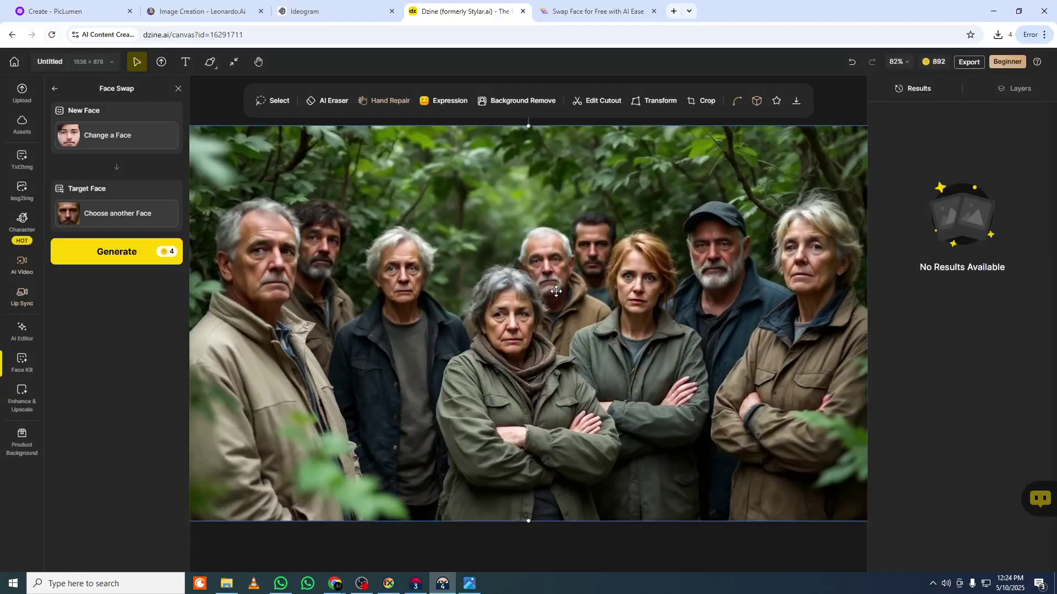
{"action": "left_click", "coordinate": [159, 262]}
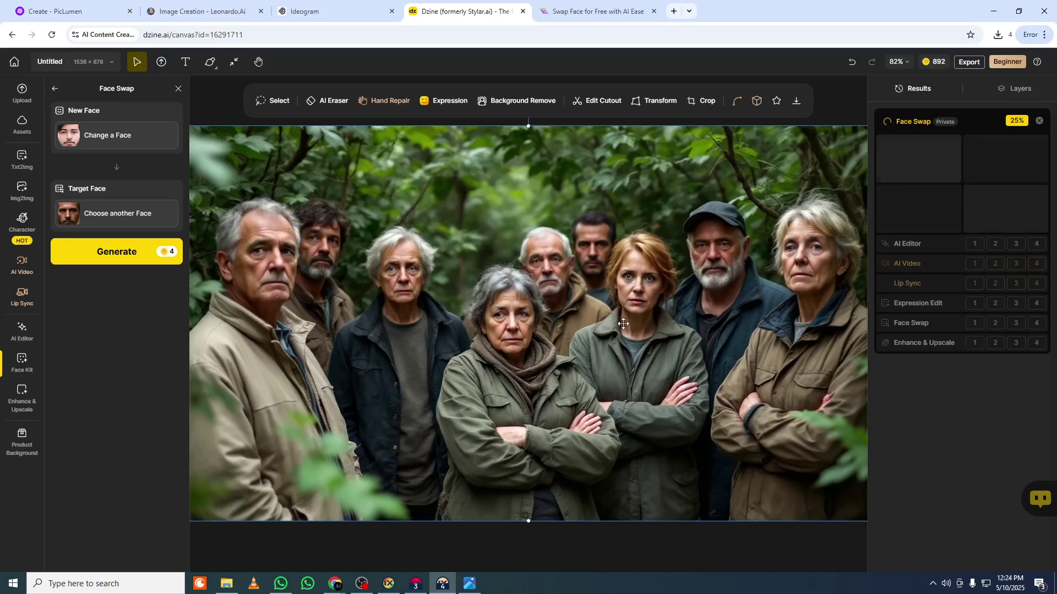
- Switch to AI Ease and upload Untitled.jpg from Downloads as the target face for the first two detected faces
{"action": "left_click", "coordinate": [594, 11]}
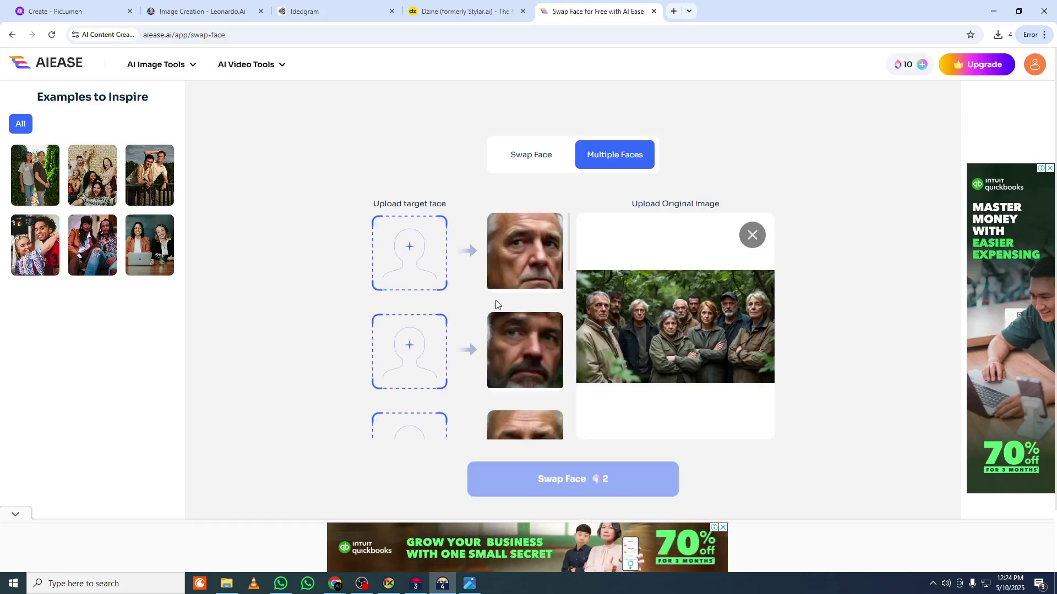
{"action": "left_click", "coordinate": [410, 254]}
{"action": "left_click", "coordinate": [50, 117]}
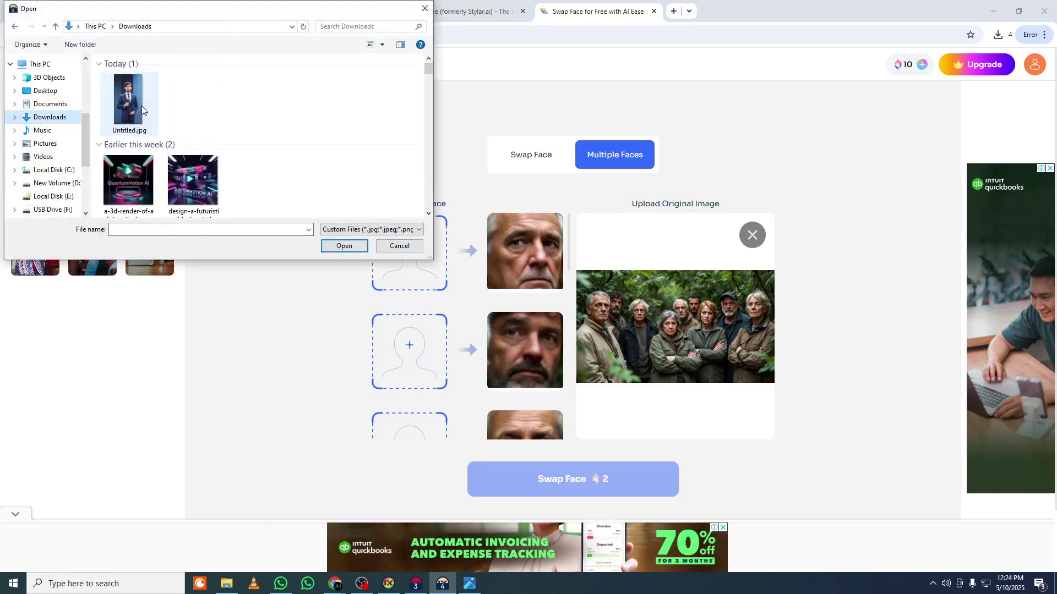
{"action": "double_click", "coordinate": [142, 100]}
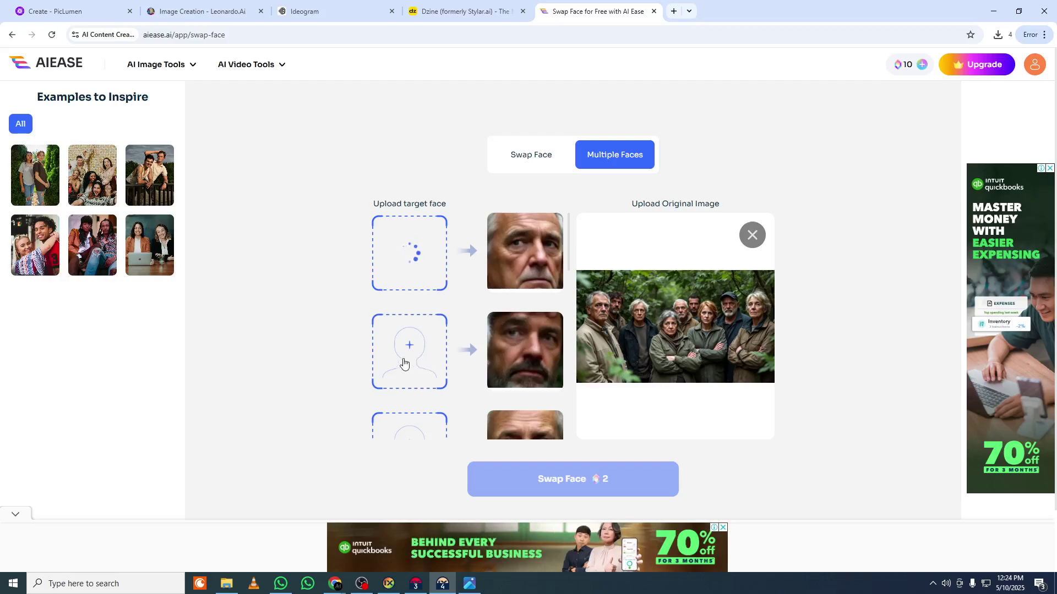
{"action": "left_click", "coordinate": [406, 363]}
{"action": "double_click", "coordinate": [110, 97]}
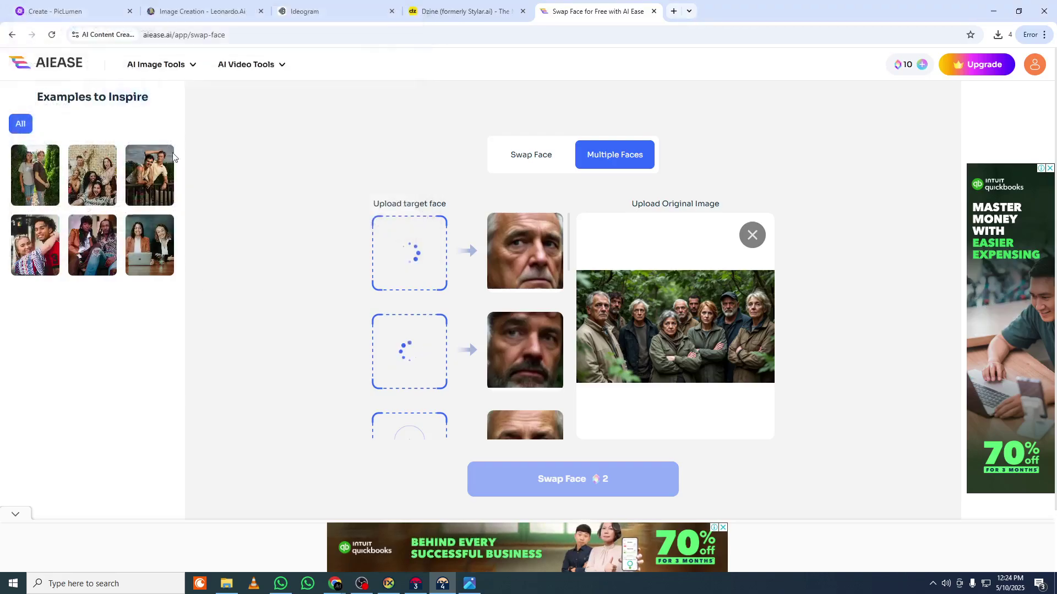
- Upload Untitled.jpg as the target face for the dark-bearded man listed just above the red-haired woman
{"action": "scroll", "coordinate": [475, 354], "scroll_direction": "down", "scroll_amount": 2}
{"action": "scroll", "coordinate": [475, 354], "scroll_direction": "down", "scroll_amount": 3}
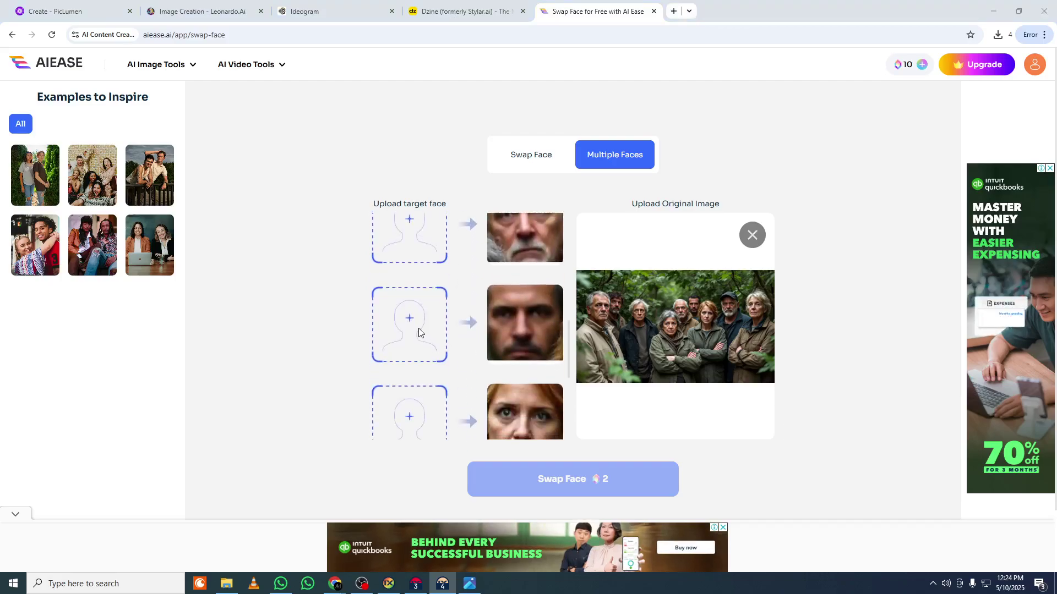
{"action": "left_click", "coordinate": [418, 329]}
{"action": "double_click", "coordinate": [130, 95]}
- Review the target face uploads across the face list and run the multiple-face swap
{"action": "scroll", "coordinate": [475, 344], "scroll_direction": "down", "scroll_amount": 3}
{"action": "scroll", "coordinate": [471, 309], "scroll_direction": "up", "scroll_amount": 5}
{"action": "scroll", "coordinate": [467, 273], "scroll_direction": "down", "scroll_amount": 5}
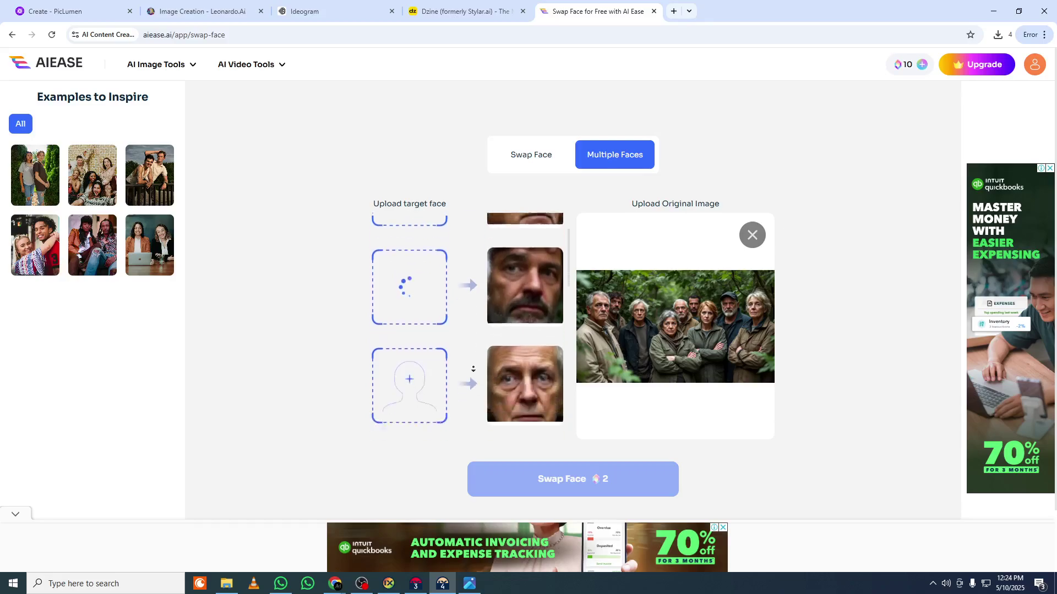
{"action": "scroll", "coordinate": [464, 233], "scroll_direction": "up", "scroll_amount": 3}
{"action": "scroll", "coordinate": [464, 275], "scroll_direction": "up", "scroll_amount": 1}
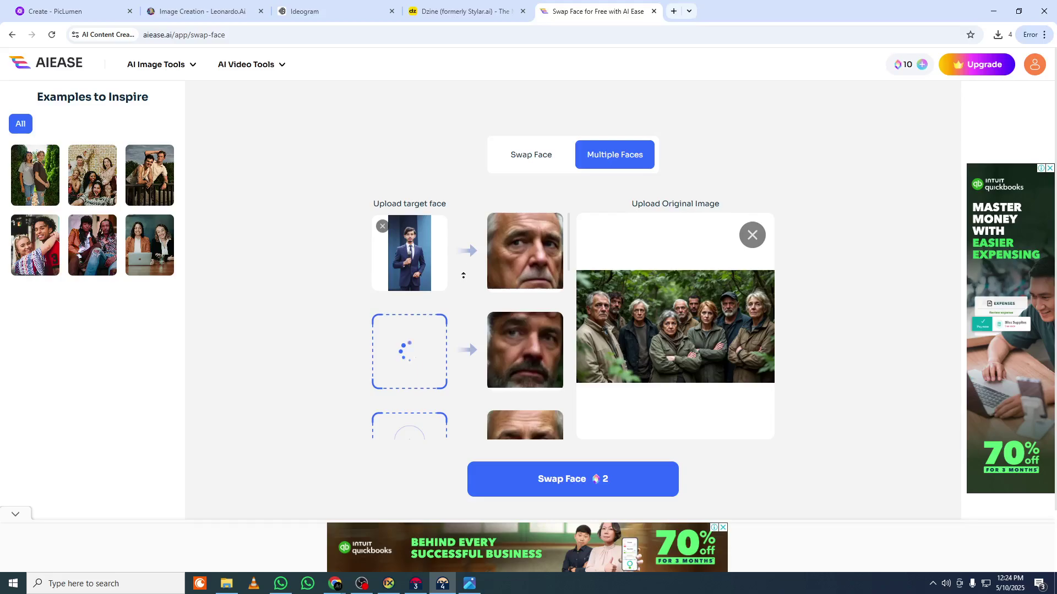
{"action": "scroll", "coordinate": [464, 282], "scroll_direction": "down", "scroll_amount": 3}
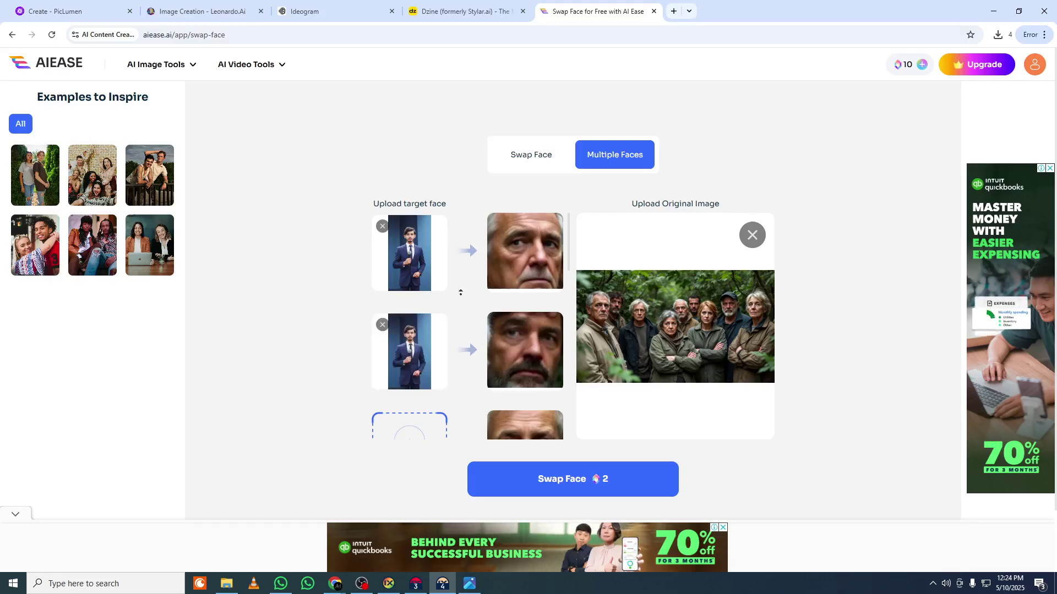
{"action": "scroll", "coordinate": [463, 345], "scroll_direction": "down", "scroll_amount": 2}
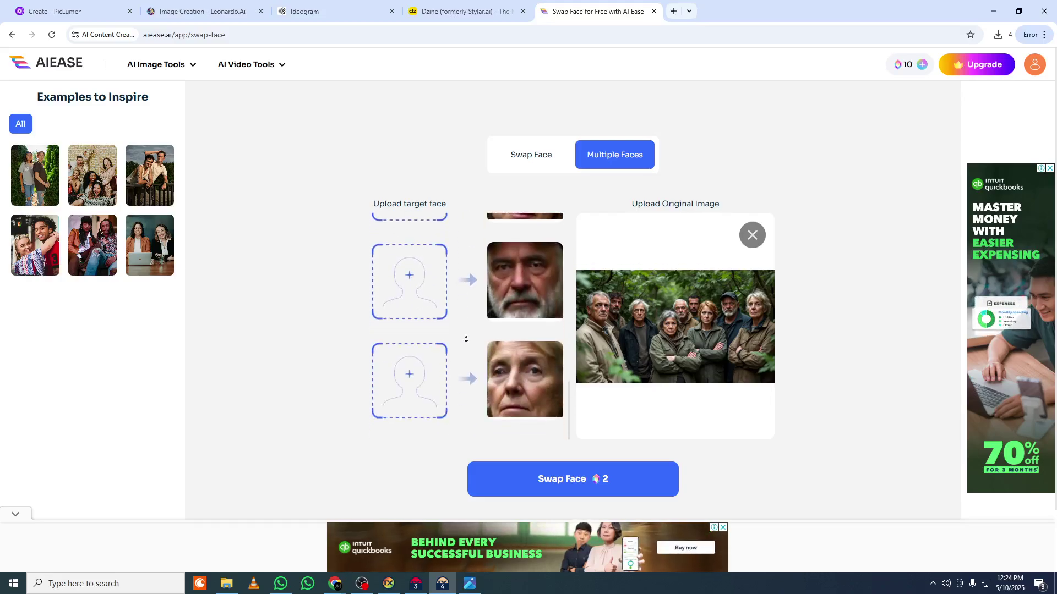
{"action": "left_click", "coordinate": [568, 478]}
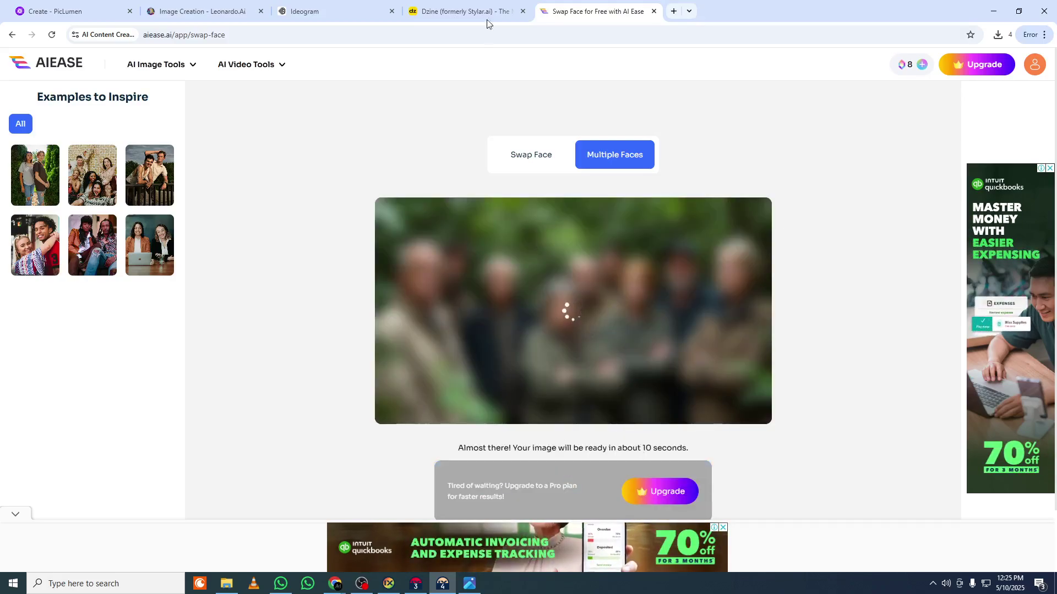
- Switch to Dzine and preview the generated Face Swap results to compare the replaced face
{"action": "left_click", "coordinate": [465, 11]}
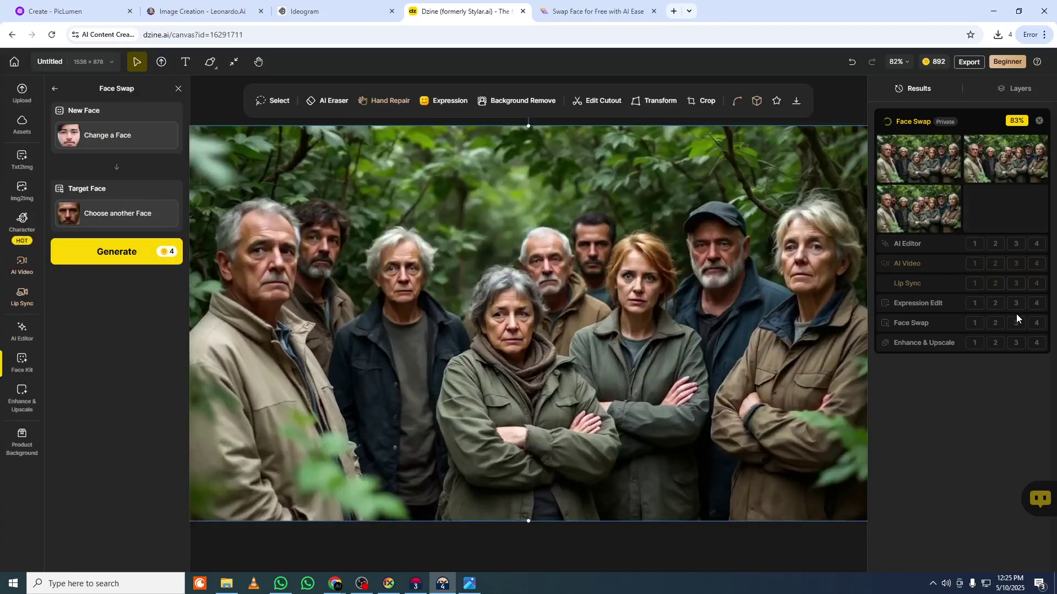
{"action": "left_click", "coordinate": [940, 147]}
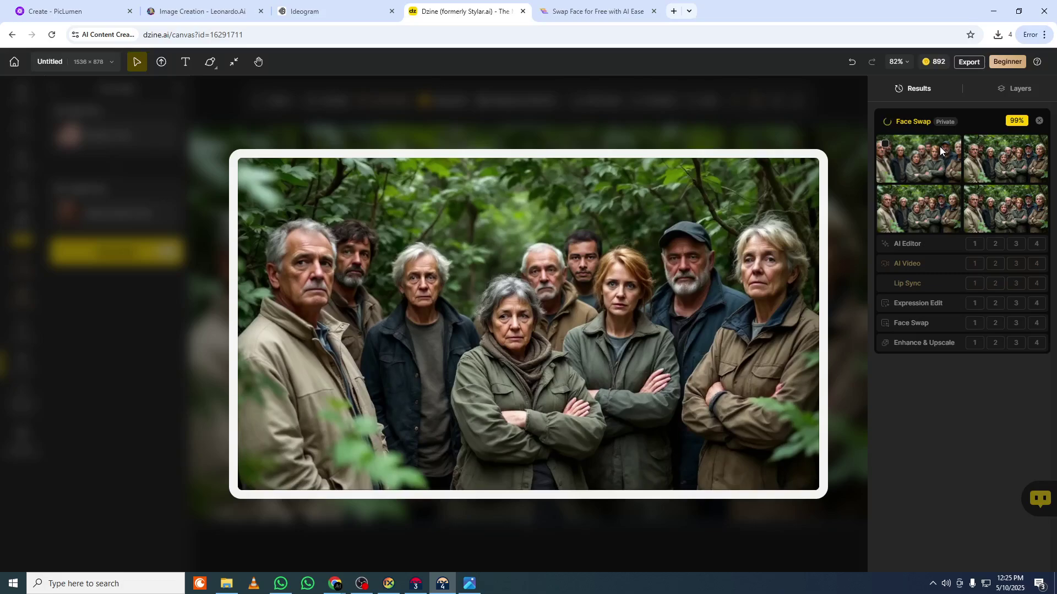
{"action": "mouse_move", "coordinate": [1002, 189]}
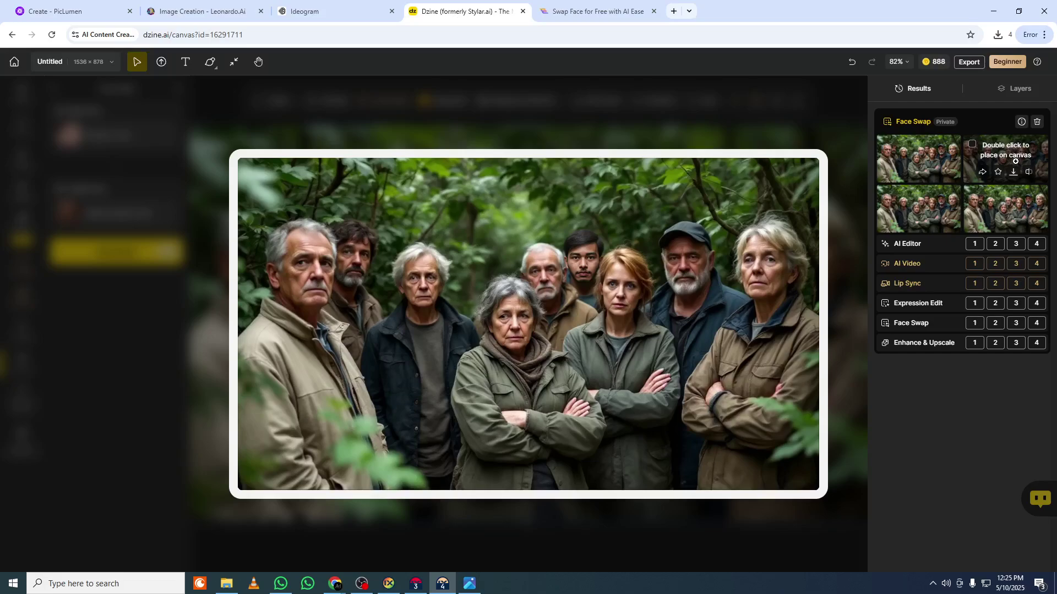
{"action": "mouse_move", "coordinate": [916, 176]}
{"action": "mouse_move", "coordinate": [908, 211]}
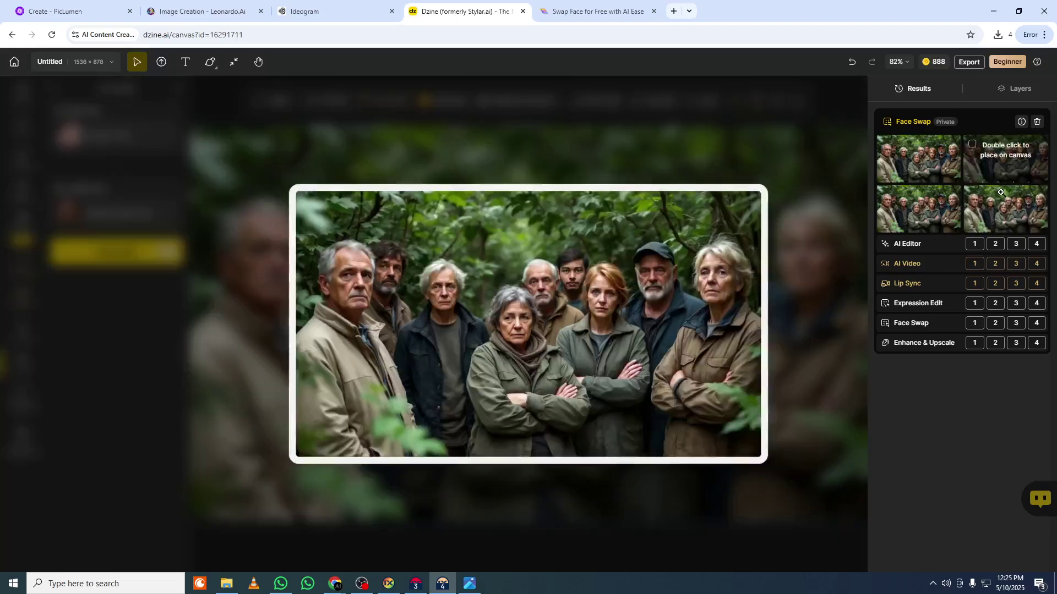
{"action": "double_click", "coordinate": [1010, 190]}
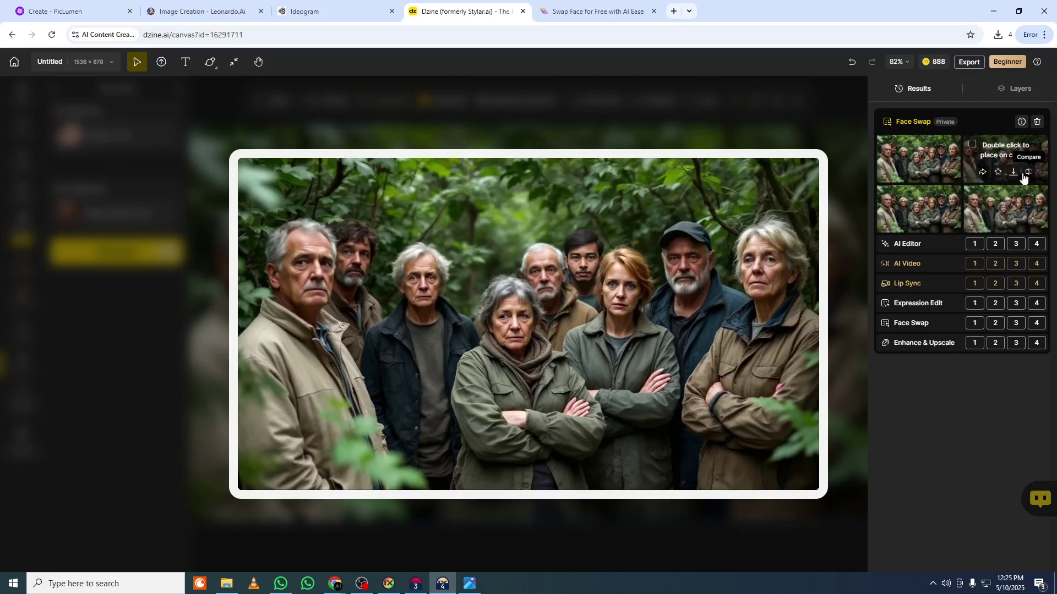
- Download the second Face Swap result as a JPG at 1x without watermark, and view the saved file
{"action": "left_click", "coordinate": [1013, 172]}
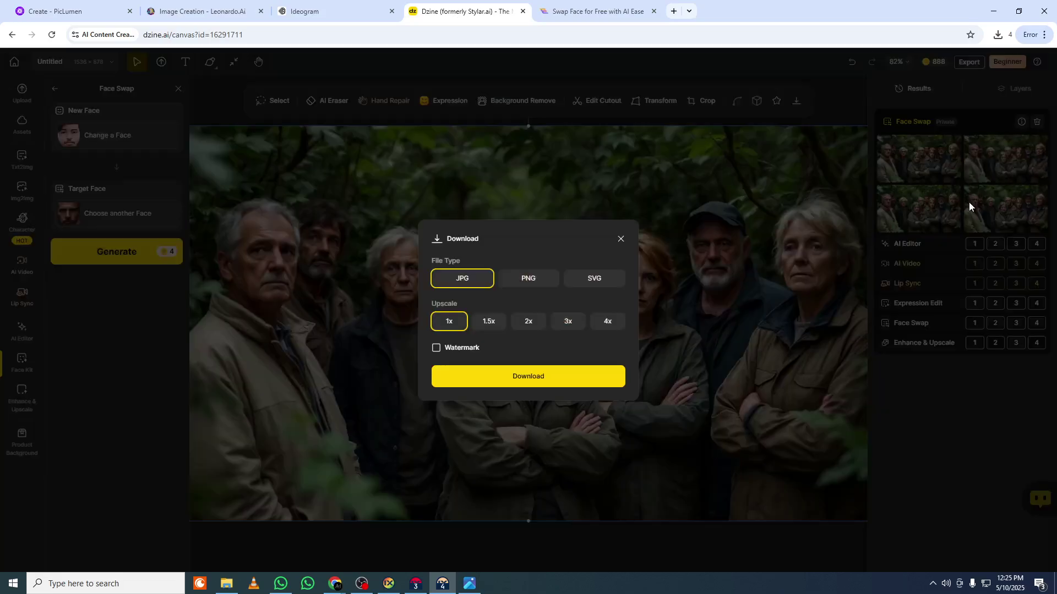
{"action": "left_click", "coordinate": [541, 378]}
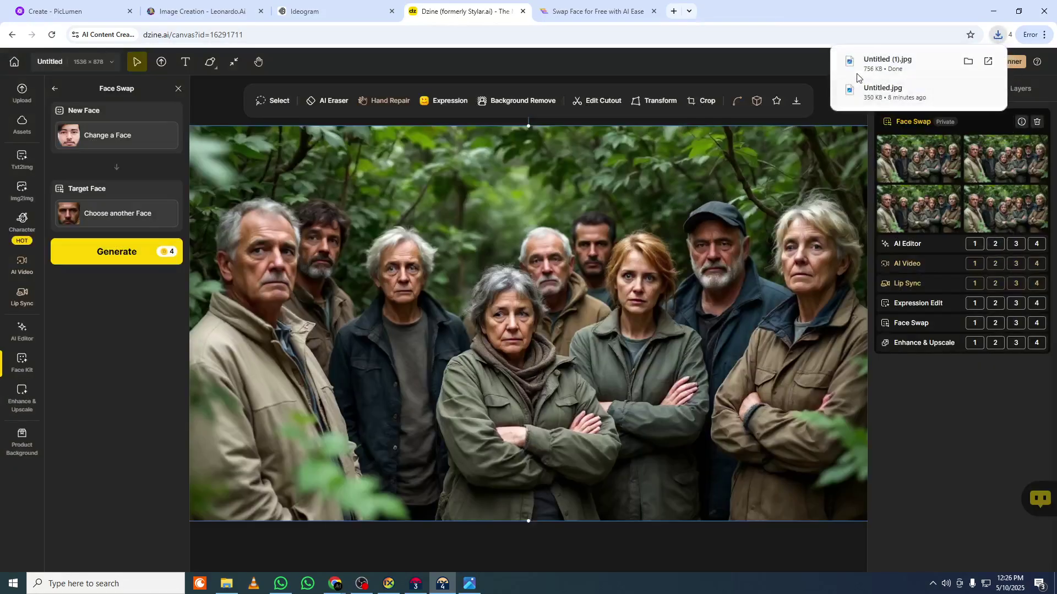
{"action": "left_click", "coordinate": [869, 63]}
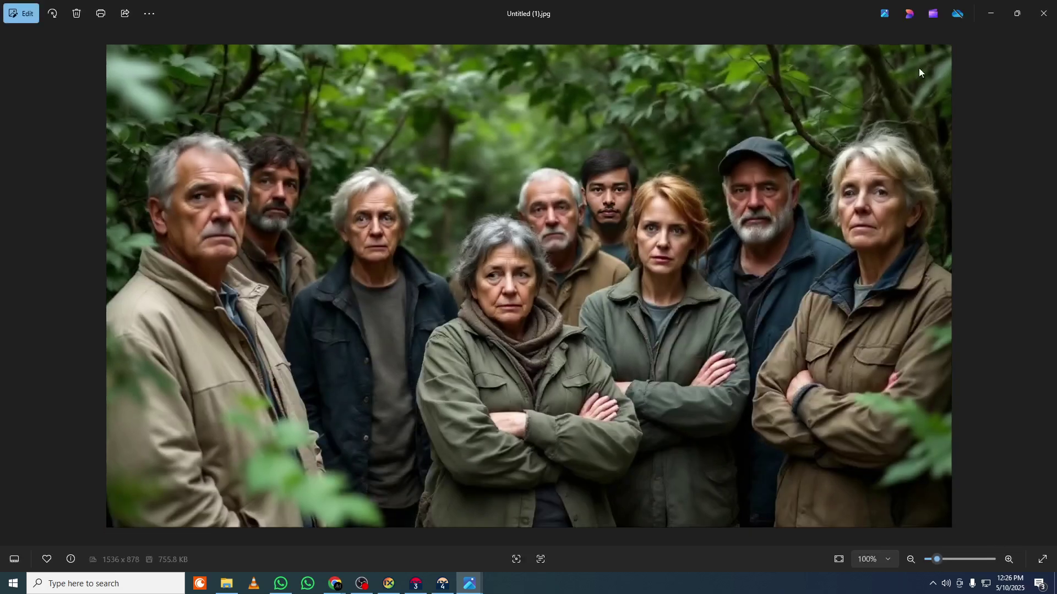
{"action": "left_click", "coordinate": [1032, 26]}
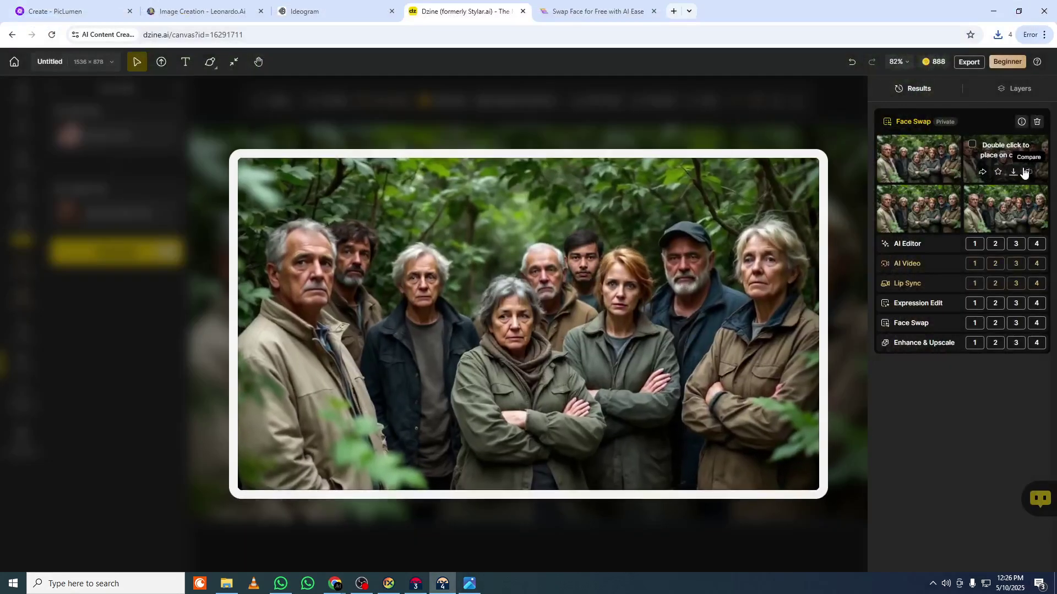
- Upscale the second Face Swap result to 2x as a JPG and dismiss the task notification
{"action": "left_click", "coordinate": [1013, 172]}
{"action": "left_click", "coordinate": [528, 322]}
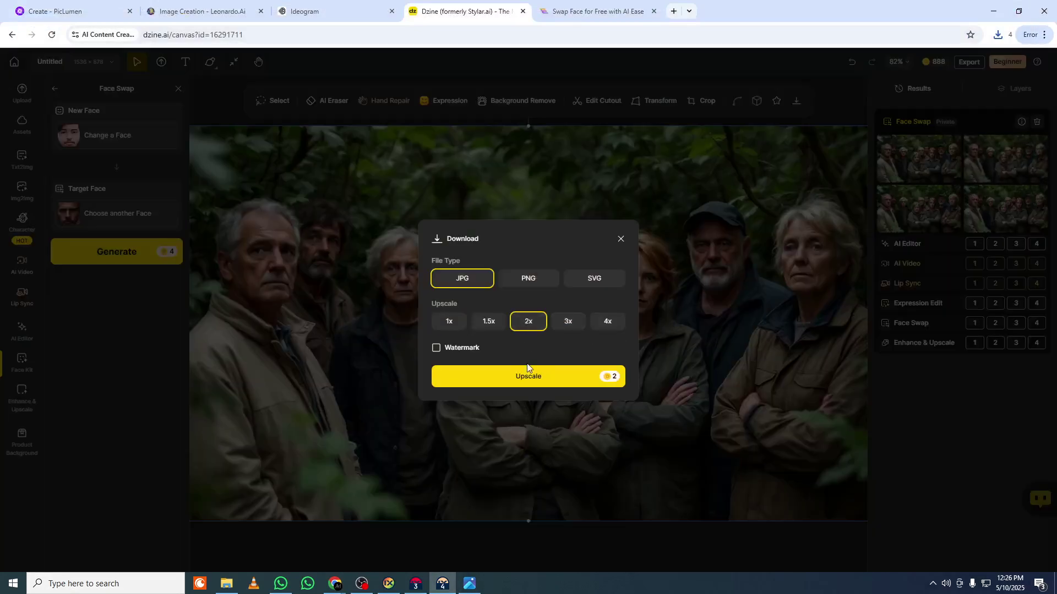
{"action": "left_click", "coordinate": [526, 377]}
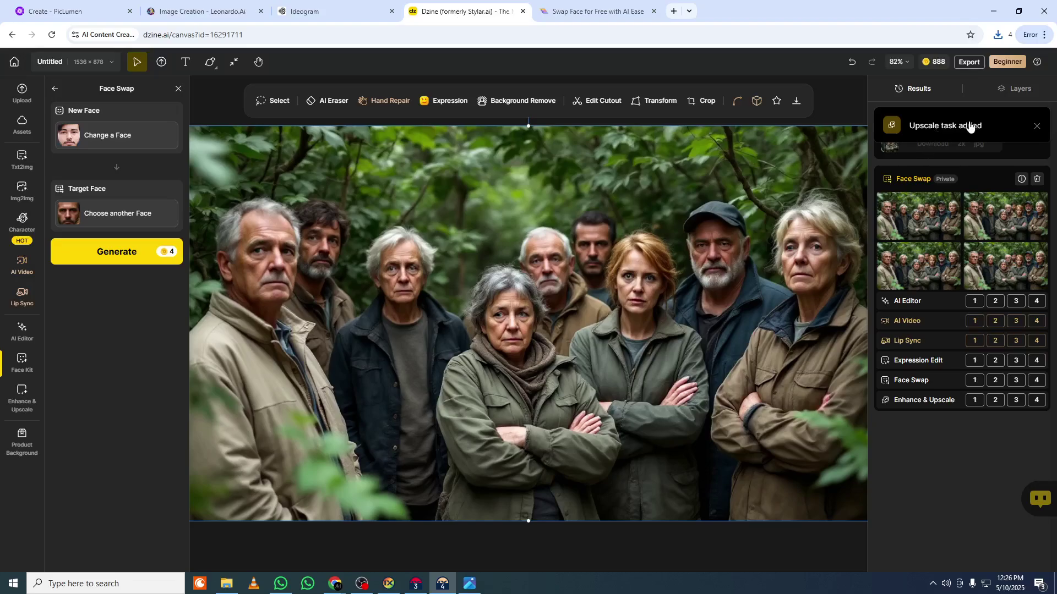
{"action": "left_click", "coordinate": [1036, 126]}
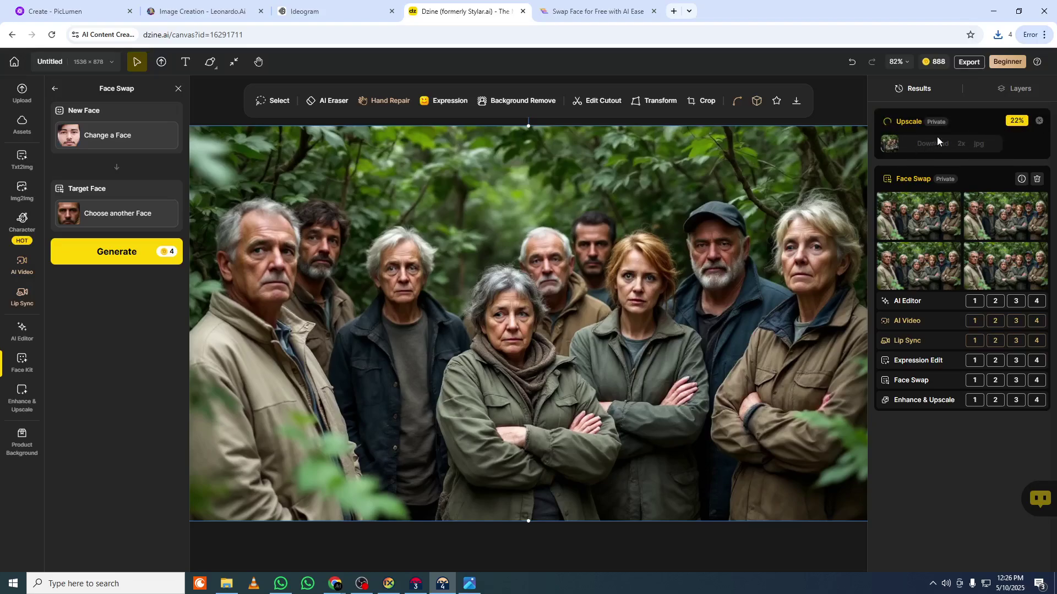
- Examine the enlarged multiple-face swap result in AI Ease, and check the upscale task in Dzine
{"action": "left_click", "coordinate": [597, 11]}
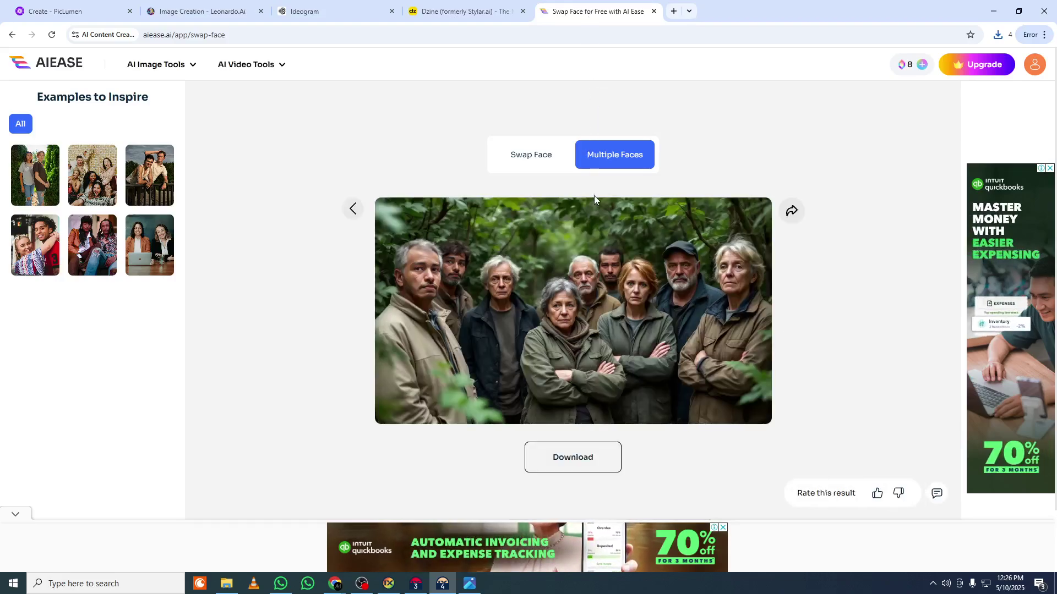
{"action": "left_click", "coordinate": [432, 284]}
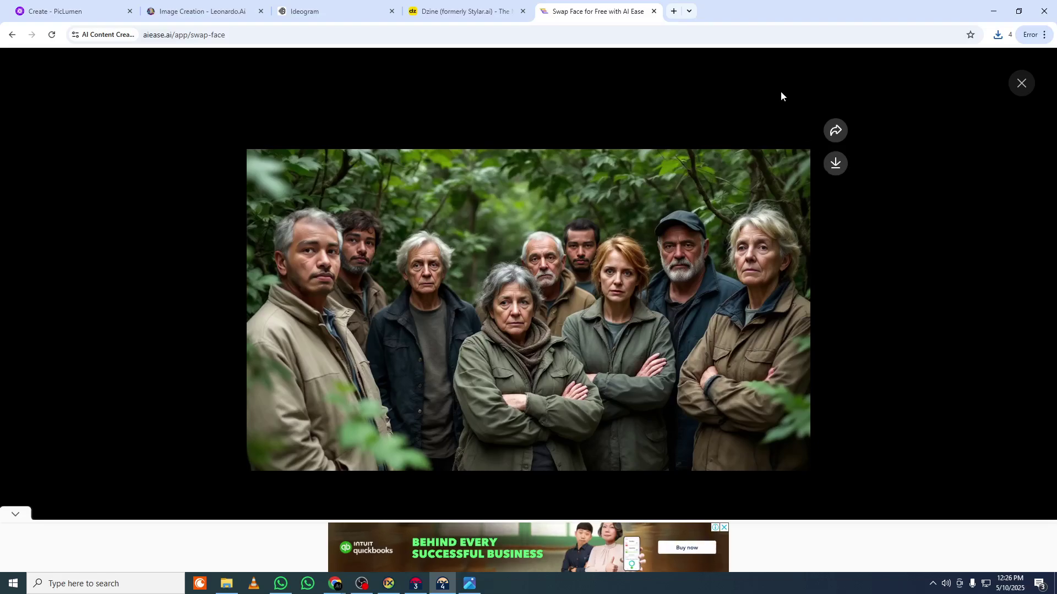
{"action": "left_click", "coordinate": [891, 217]}
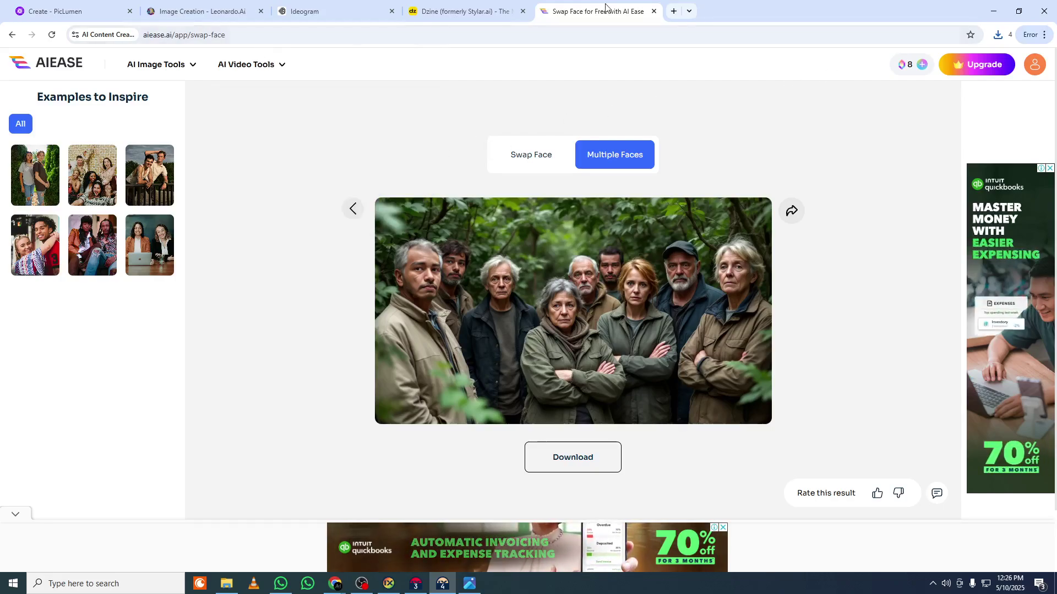
{"action": "left_click", "coordinate": [472, 11]}
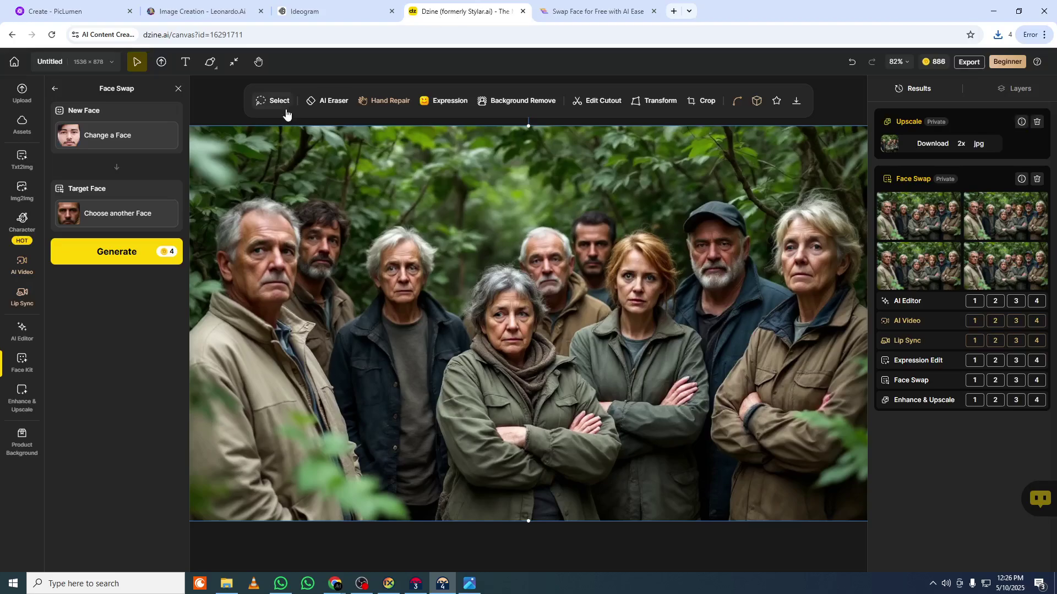
- Search Google for "object remover" in a new browser tab and open the AI Ease result for removing unwanted objects from photos
{"action": "left_click", "coordinate": [674, 11]}
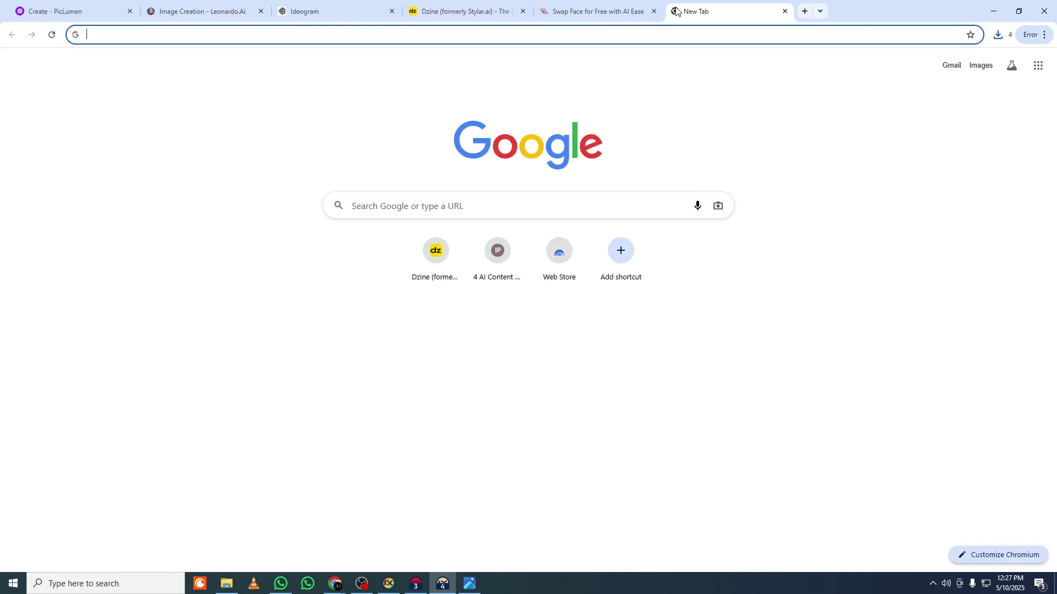
{"action": "type", "text": "ob"}
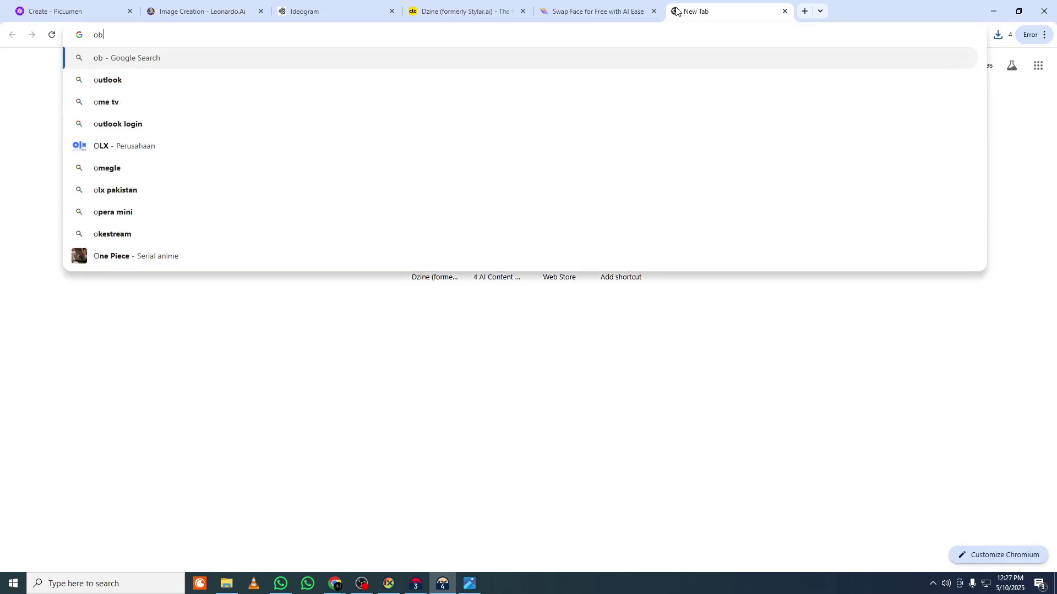
{"action": "type", "text": "ject re"}
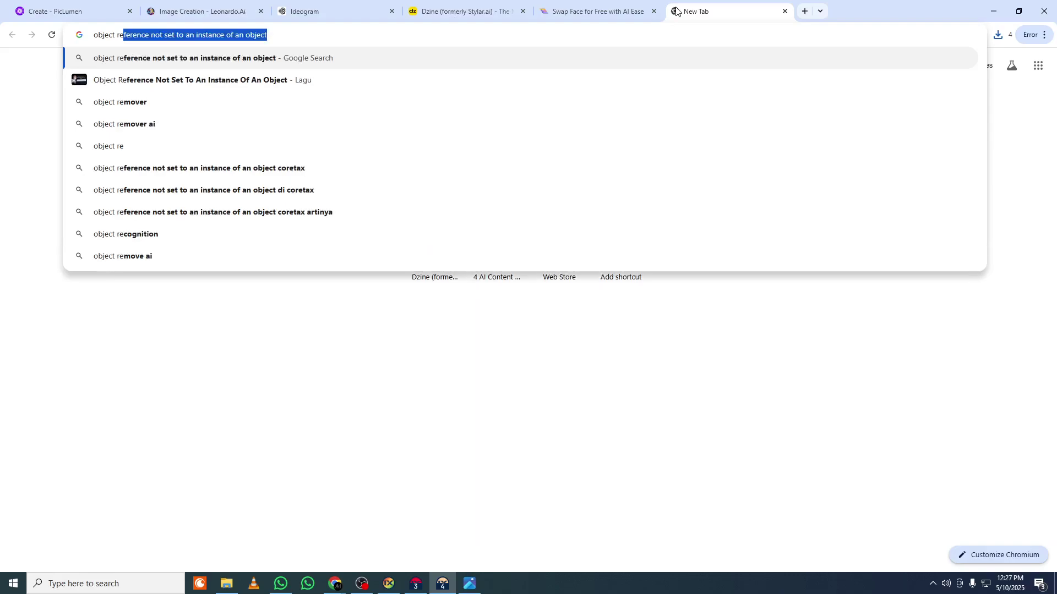
{"action": "key", "text": "Down"}
{"action": "key", "text": "Down"}
{"action": "key", "text": "Down"}
{"action": "key", "text": "Up"}
{"action": "key", "text": "Return"}
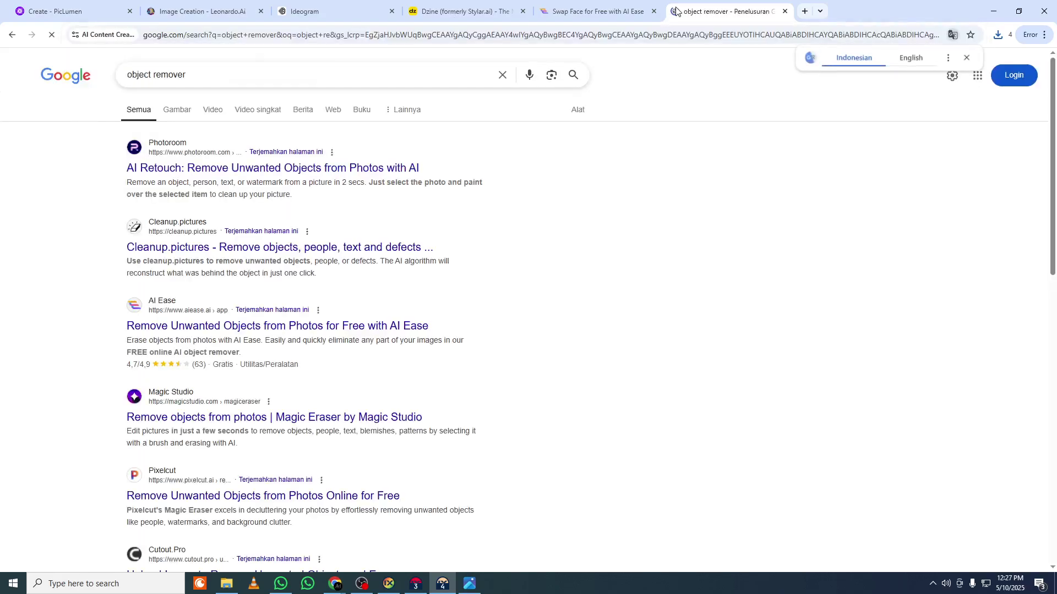
{"action": "left_click", "coordinate": [253, 330]}
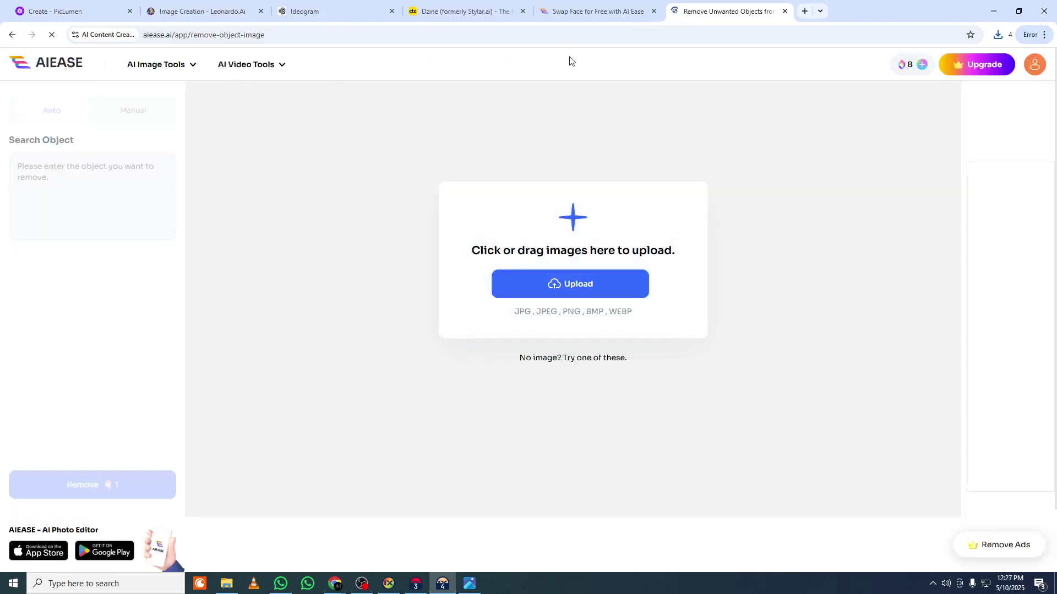
- Check the tool lists on the AI Ease face swap page, and return to the object removal page
{"action": "left_click", "coordinate": [606, 11]}
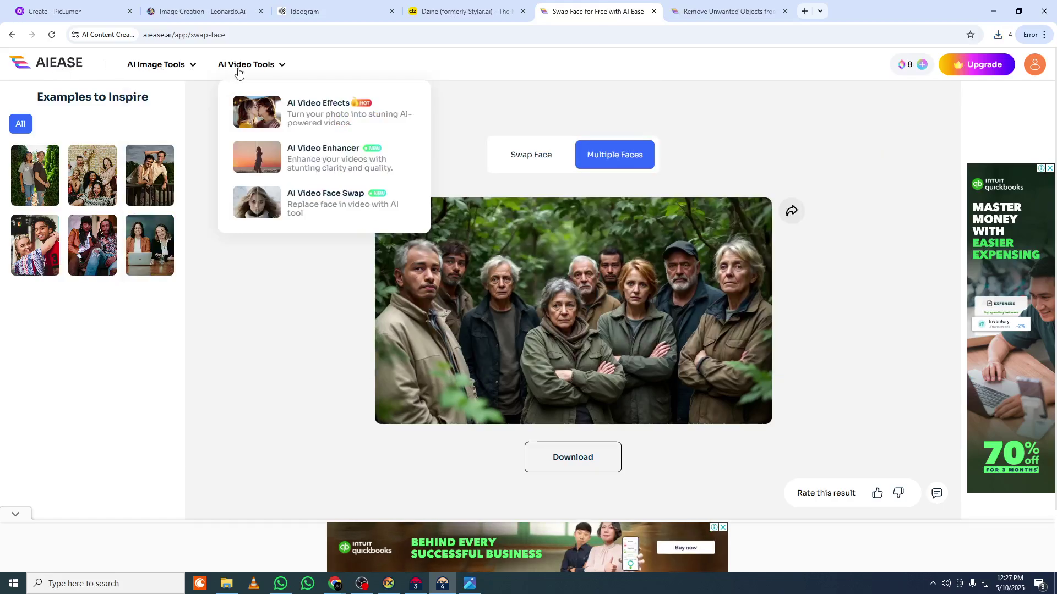
{"action": "mouse_move", "coordinate": [157, 62]}
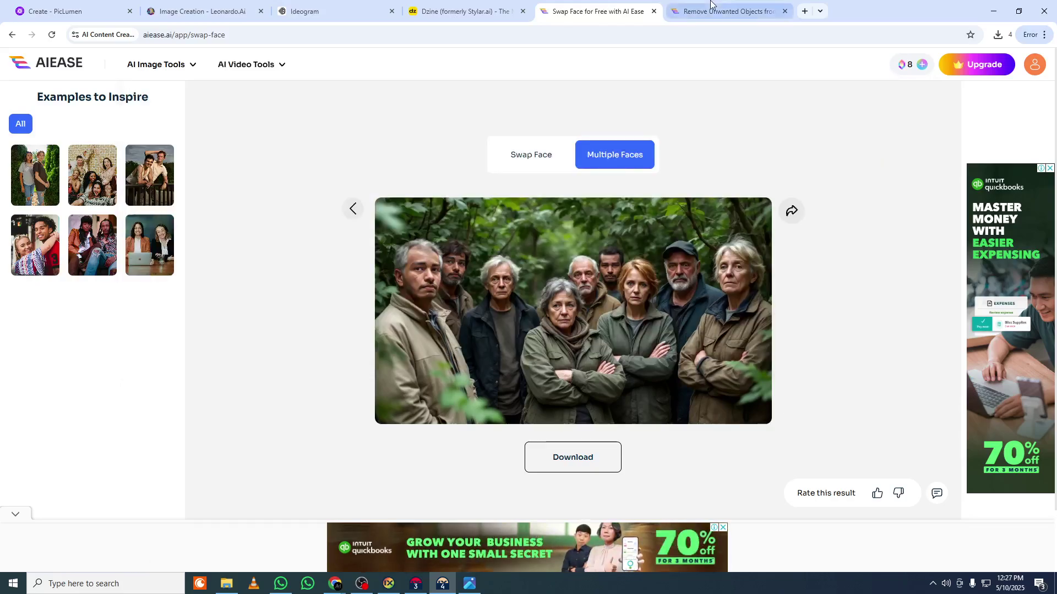
{"action": "left_click", "coordinate": [726, 11]}
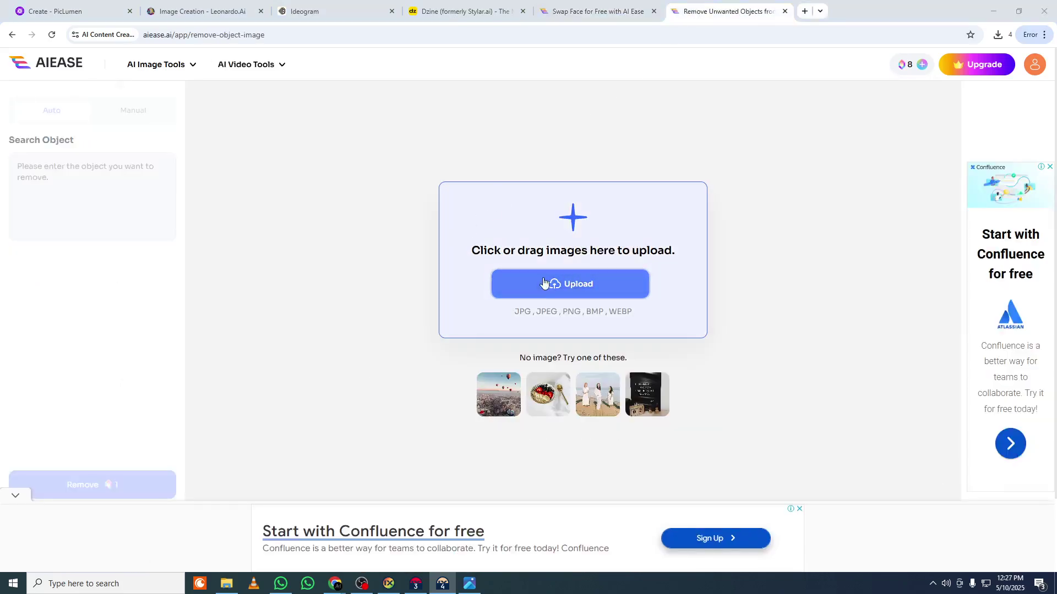
- Look through the Downloads folder for an image to edit and preview the "Limitless Power Talks" YouTube banner
{"action": "left_click", "coordinate": [521, 283]}
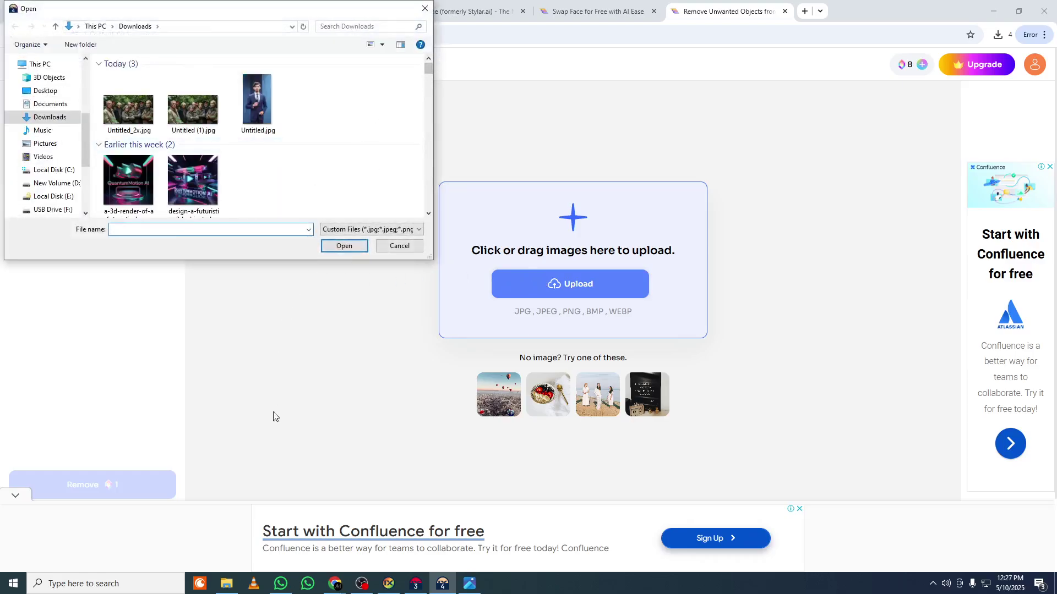
{"action": "left_click", "coordinate": [425, 9]}
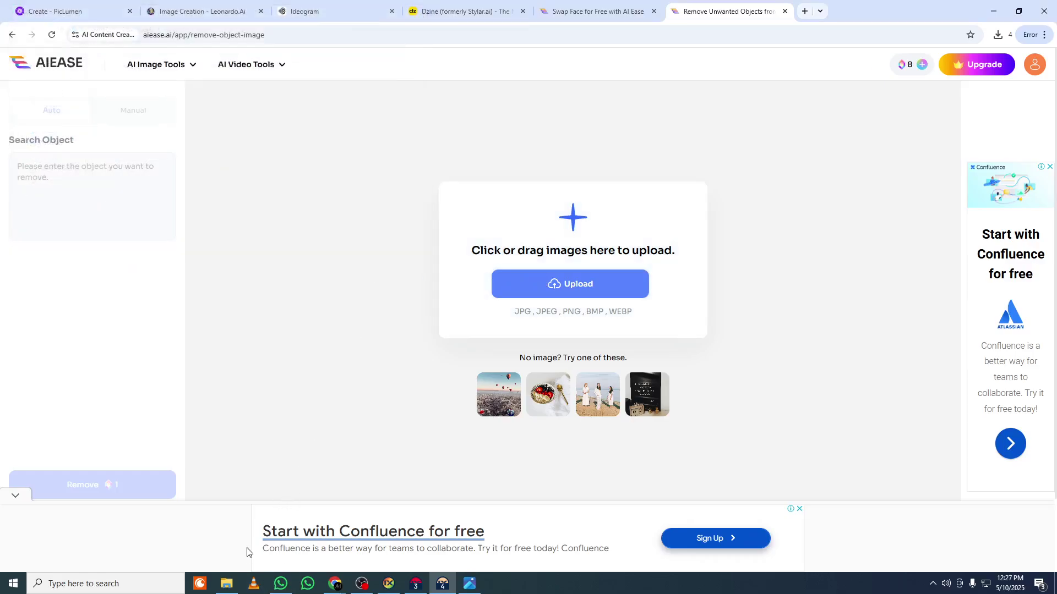
{"action": "left_click", "coordinate": [226, 584]}
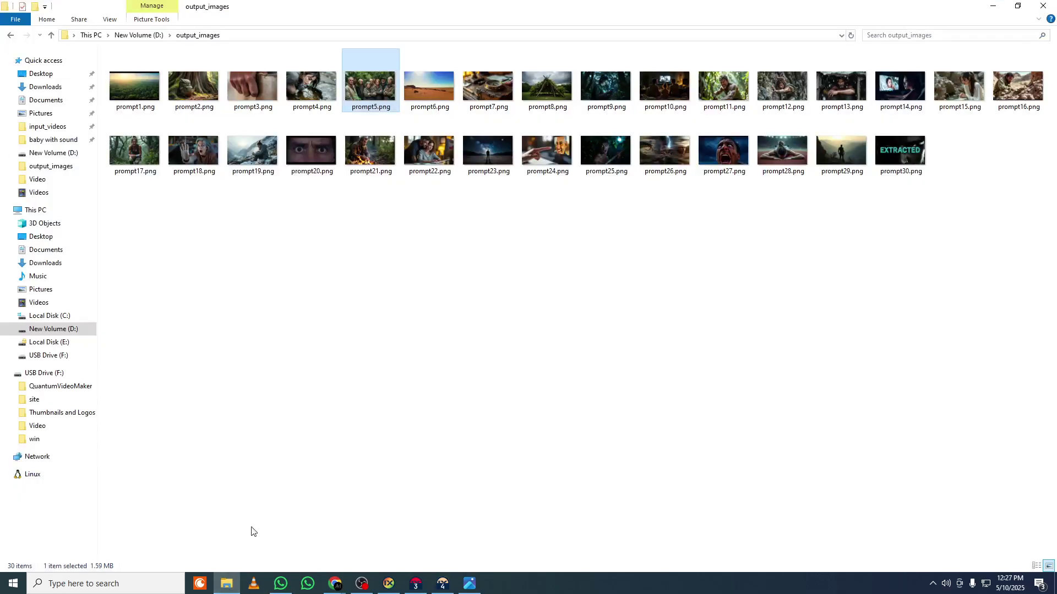
{"action": "left_click", "coordinate": [59, 87]}
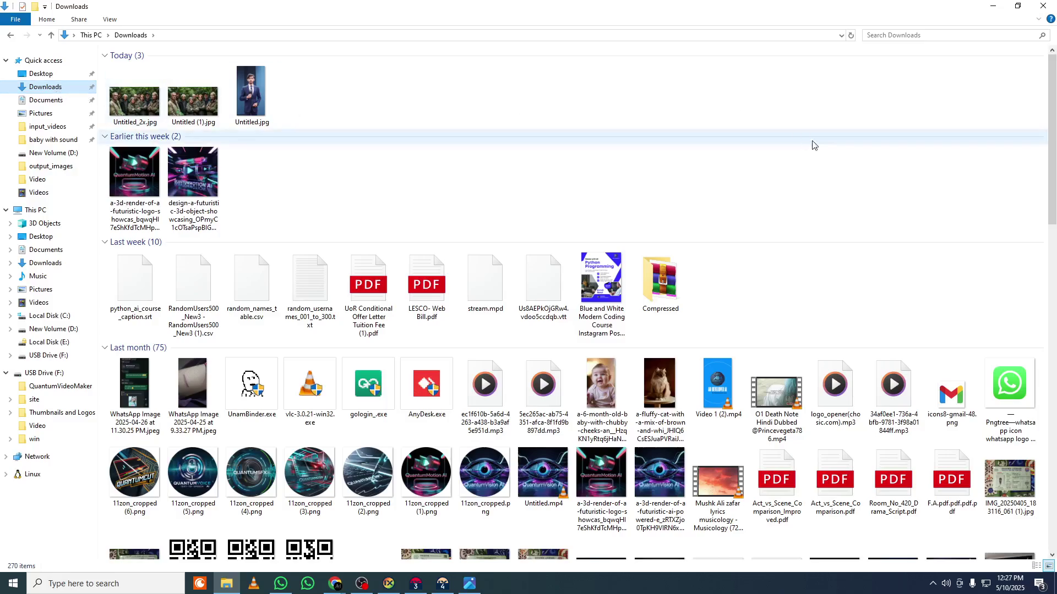
{"action": "left_click_drag", "start_coordinate": [1047, 107], "coordinate": [1017, 331]}
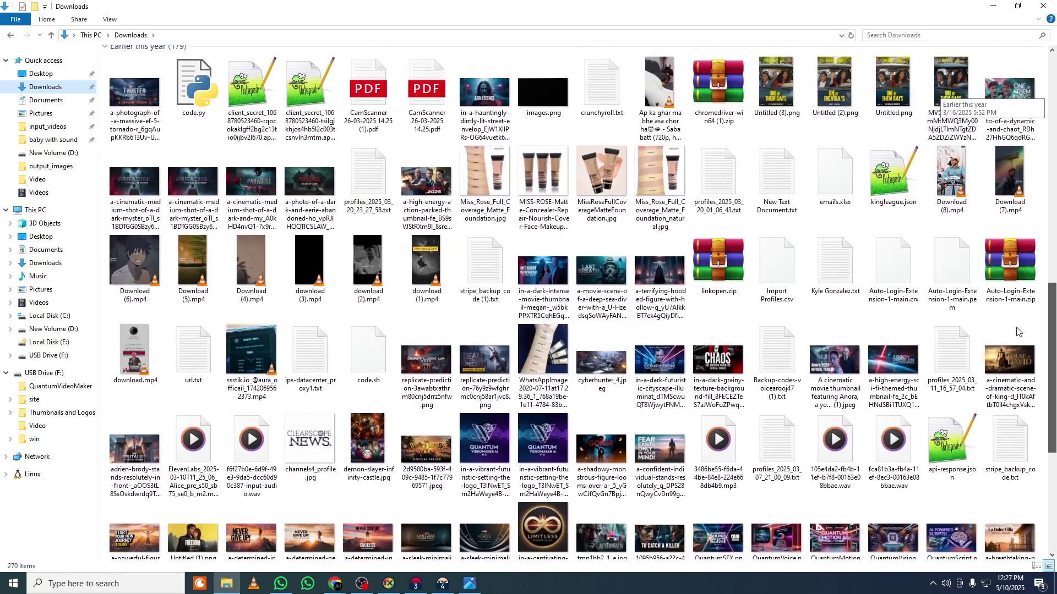
{"action": "left_click_drag", "start_coordinate": [1017, 332], "coordinate": [1040, 403]}
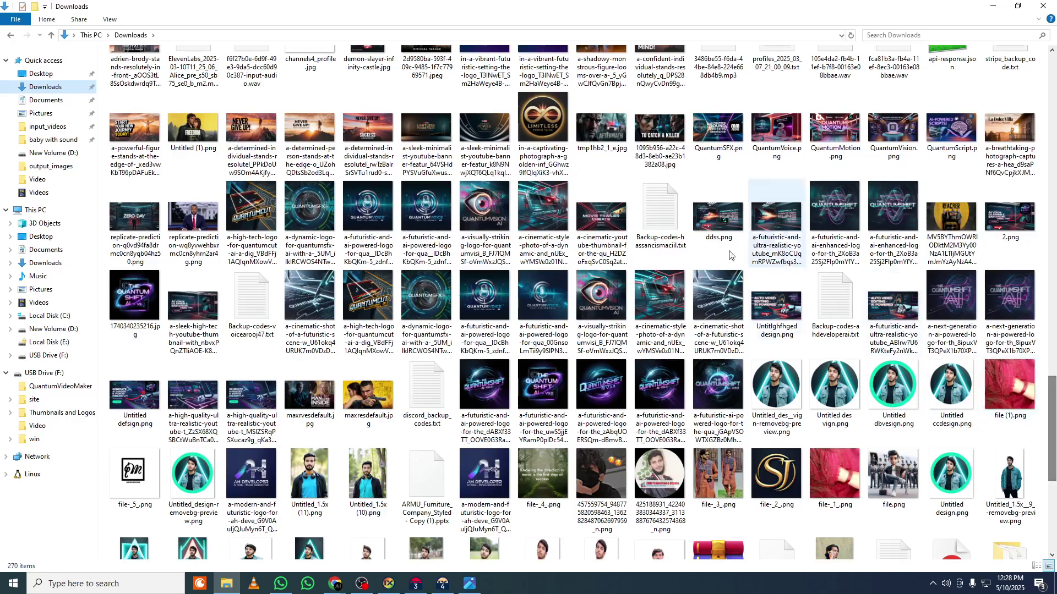
{"action": "double_click", "coordinate": [442, 131]}
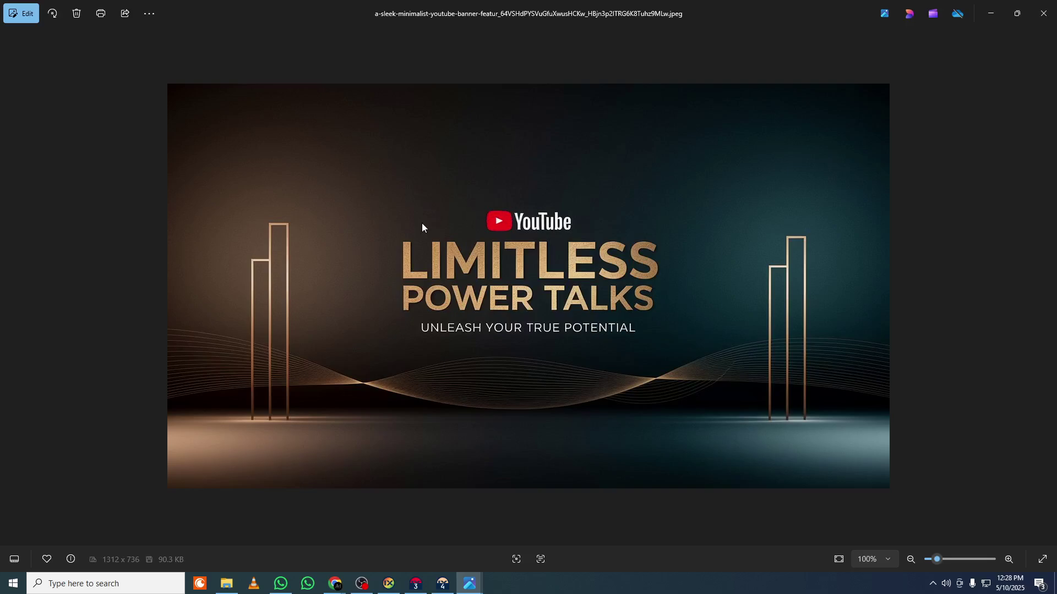
{"action": "left_click", "coordinate": [1043, 13]}
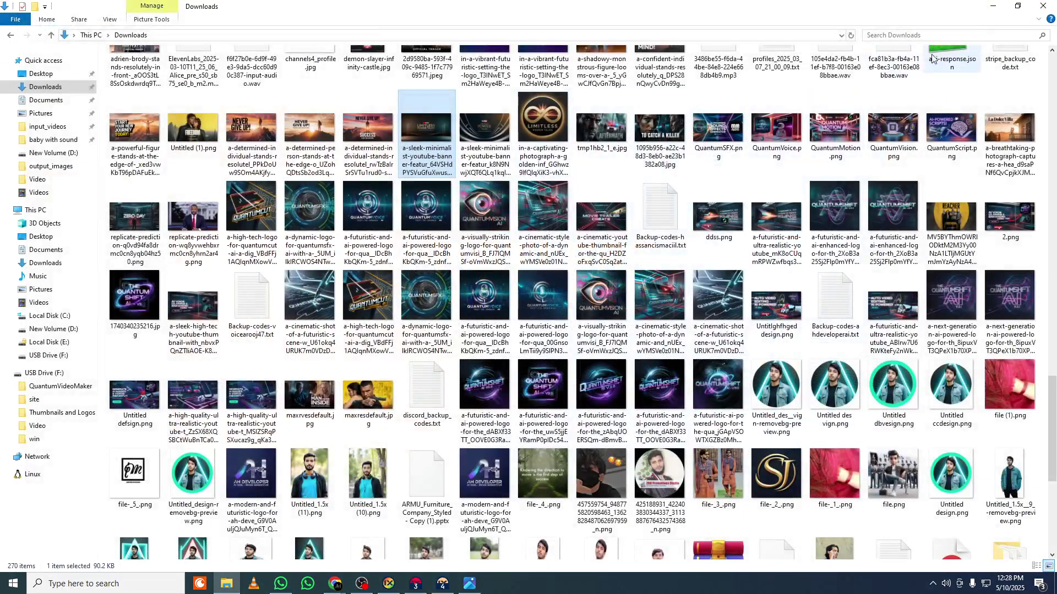
{"action": "left_click", "coordinate": [993, 6]}
- Upload the "Limitless Power Talks" YouTube banner JPEG from Downloads to the AI Ease object remover
{"action": "left_click", "coordinate": [526, 296]}
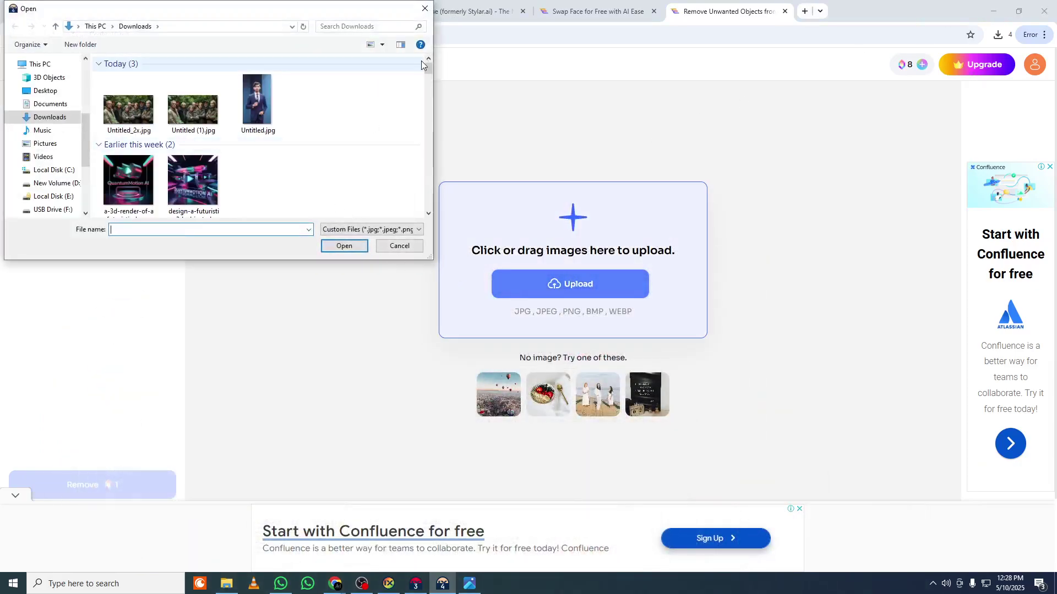
{"action": "left_click_drag", "start_coordinate": [426, 68], "coordinate": [426, 172]}
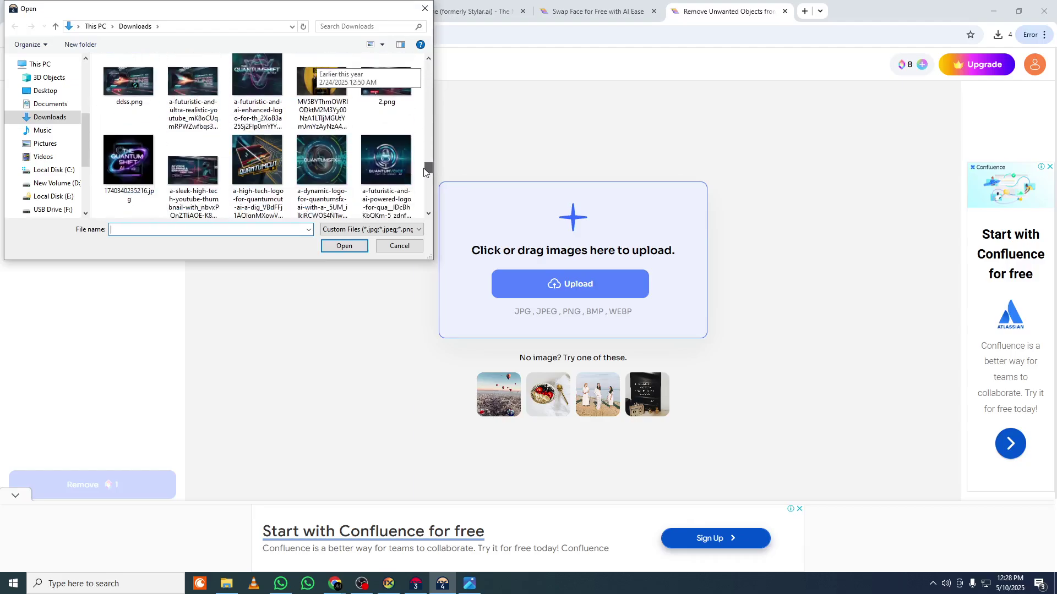
{"action": "mouse_move", "coordinate": [426, 172]}
{"action": "left_mouse_down"}
{"action": "mouse_move", "coordinate": [424, 186]}
{"action": "mouse_move", "coordinate": [426, 163]}
{"action": "mouse_move", "coordinate": [419, 206]}
{"action": "mouse_move", "coordinate": [422, 159]}
{"action": "left_mouse_up"}
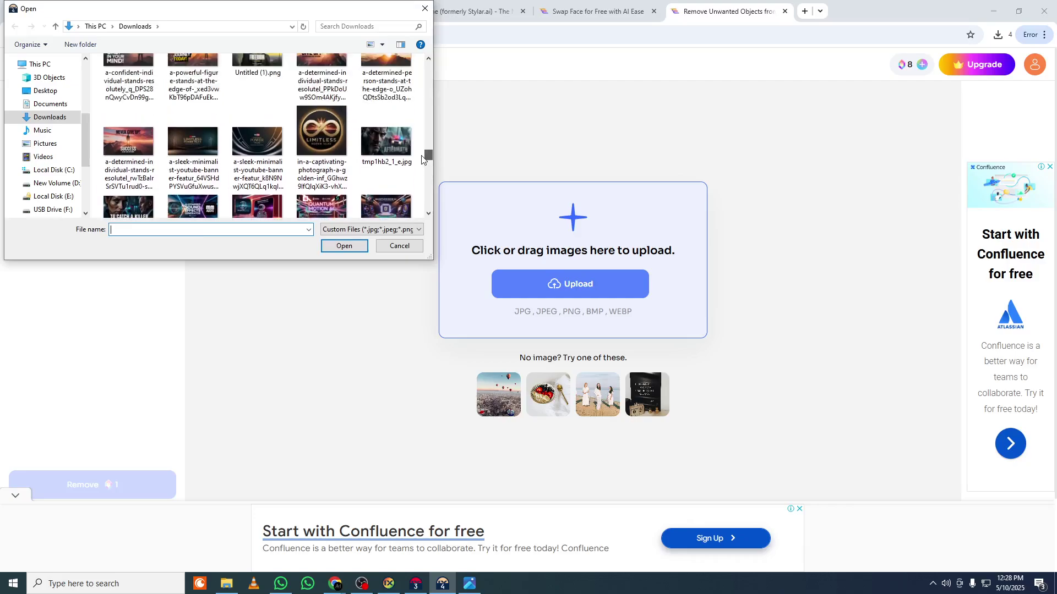
{"action": "double_click", "coordinate": [192, 141]}
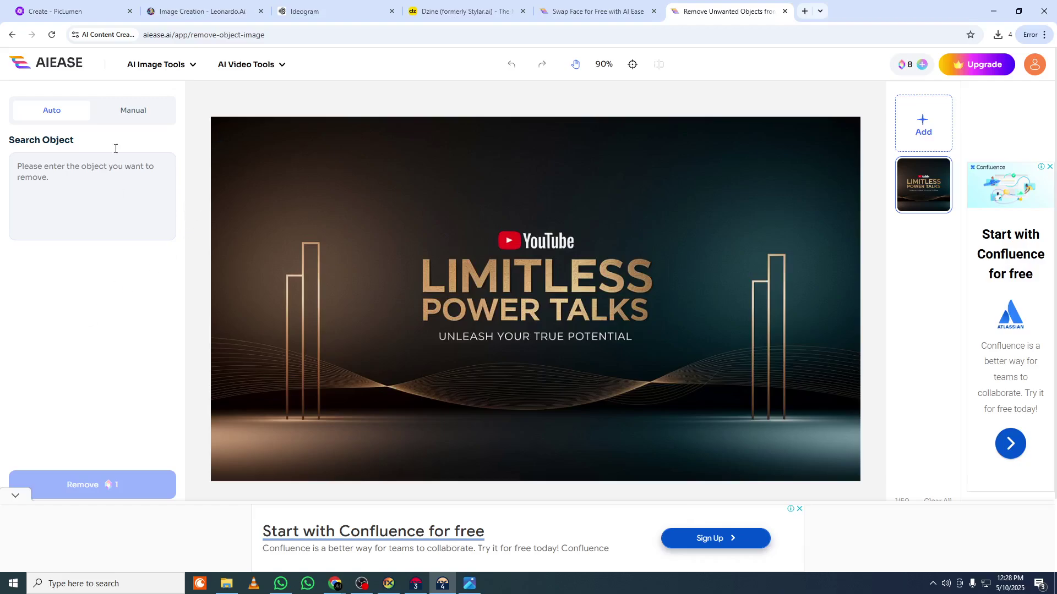
- In Manual mode, mark the YouTube logo above the banner title with a tight rectangle and remove it
{"action": "left_click", "coordinate": [118, 115]}
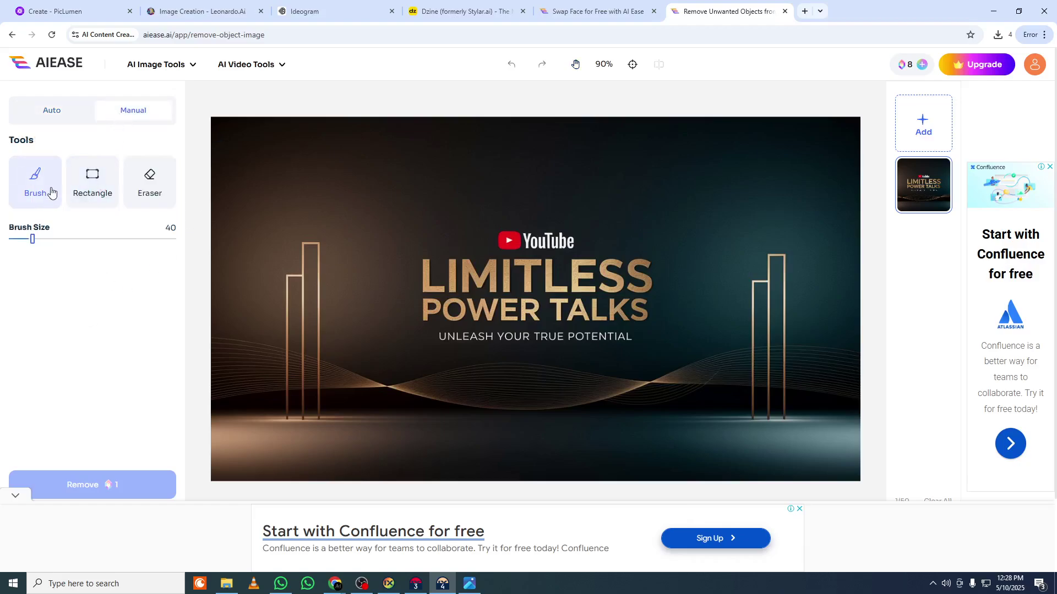
{"action": "left_click", "coordinate": [90, 172]}
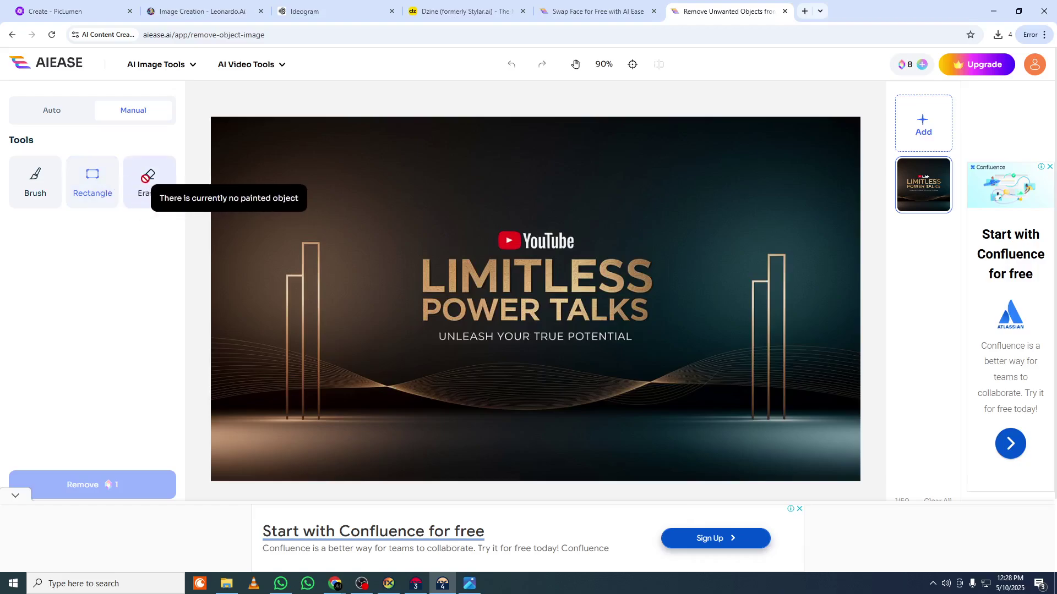
{"action": "left_click_drag", "start_coordinate": [484, 227], "coordinate": [477, 216]}
{"action": "left_click_drag", "start_coordinate": [545, 247], "coordinate": [589, 255]}
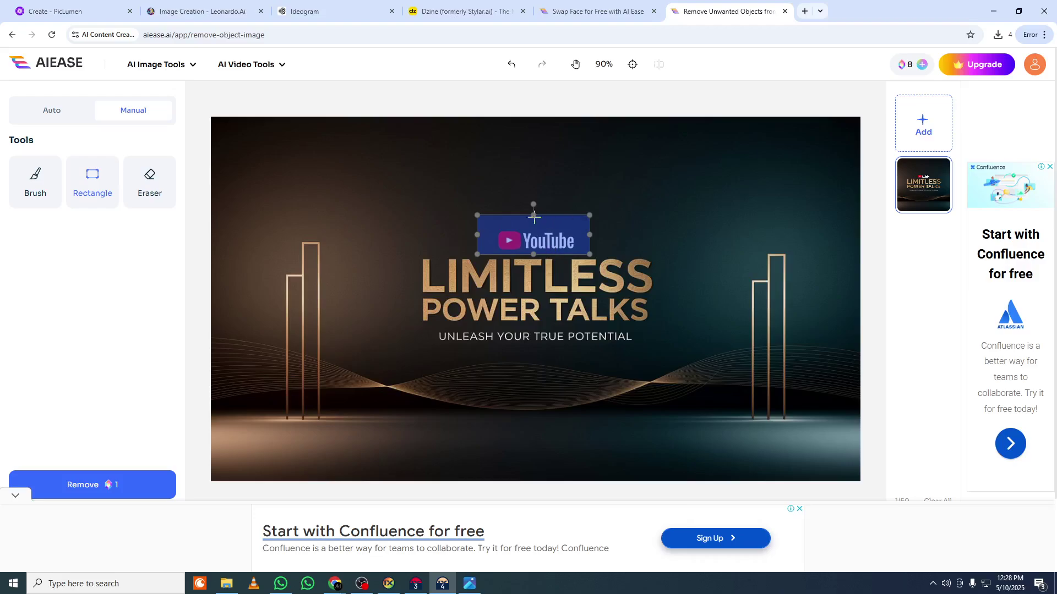
{"action": "left_click_drag", "start_coordinate": [474, 214], "coordinate": [540, 224]}
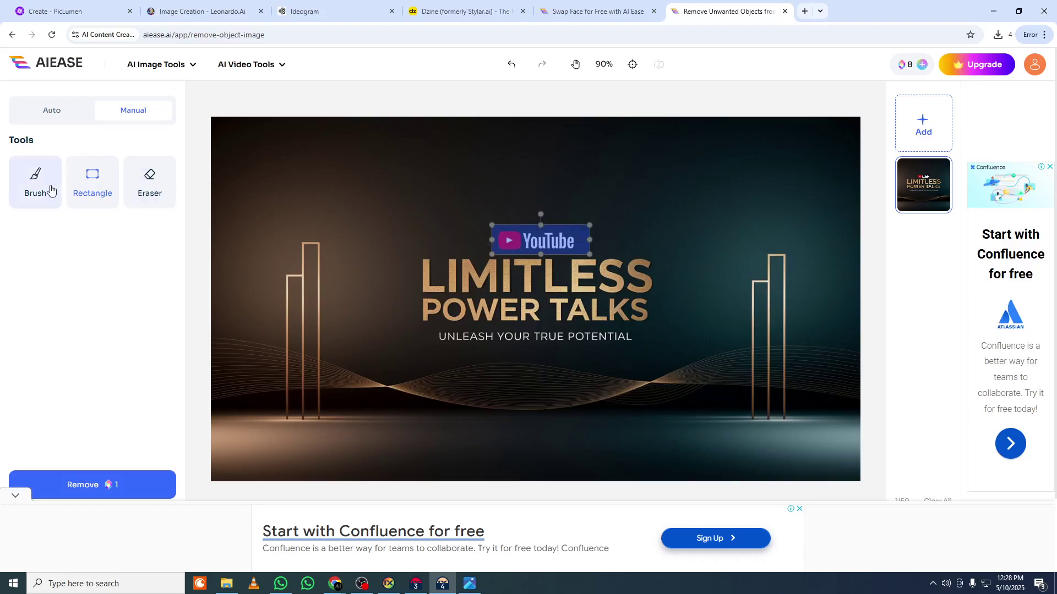
{"action": "left_click", "coordinate": [94, 484]}
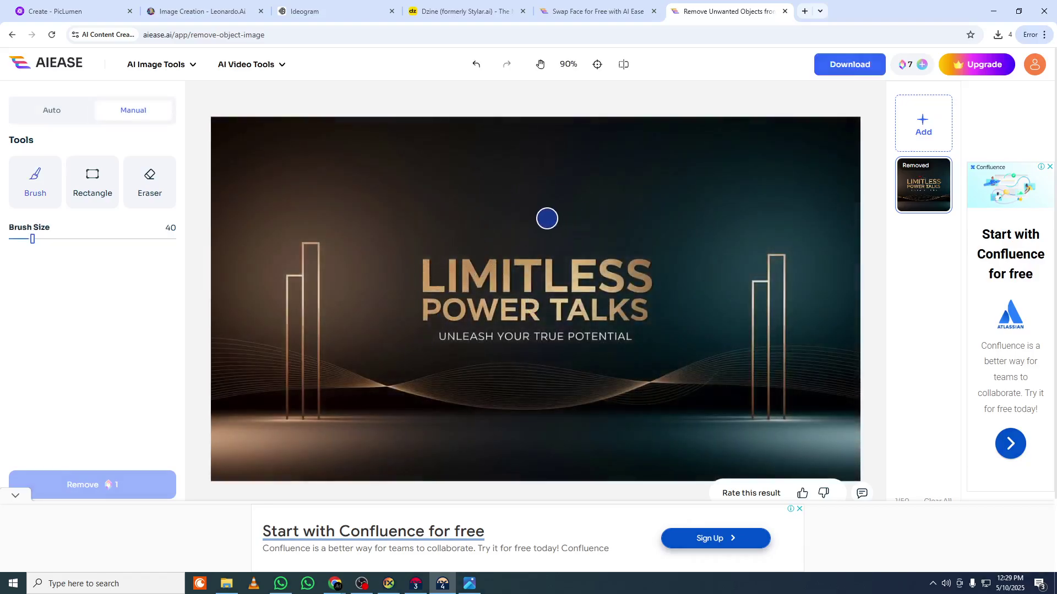
- Brush over the "UNLEASH YOUR TRUE POTENTIAL" tagline at brush size 40 and remove it from the banner
{"action": "left_click", "coordinate": [95, 188]}
{"action": "left_click", "coordinate": [35, 187]}
{"action": "left_click_drag", "start_coordinate": [439, 335], "coordinate": [634, 336]}
{"action": "left_click", "coordinate": [107, 484]}
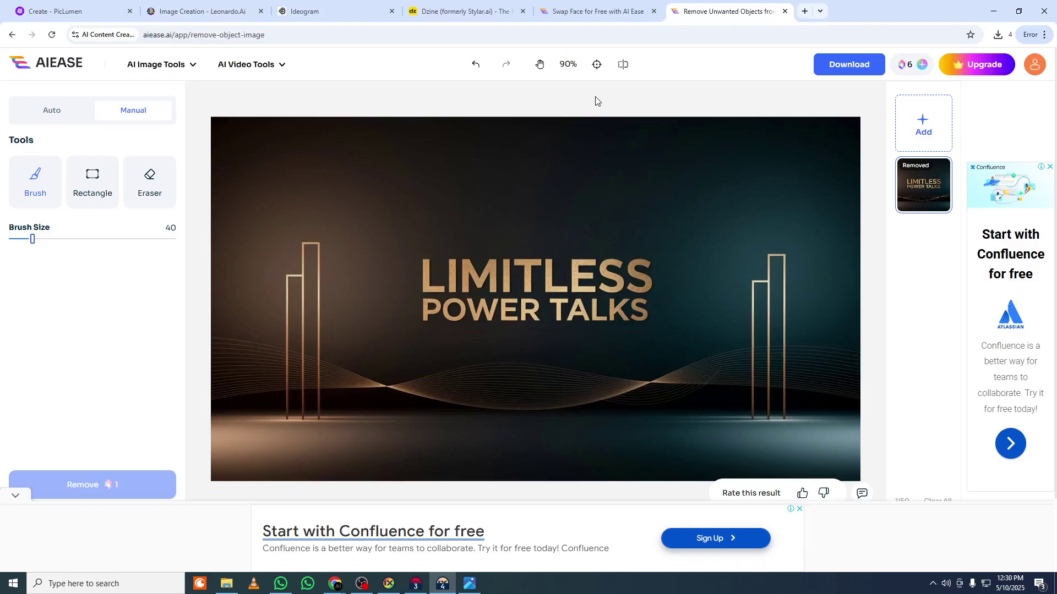
- Close the AI Ease face swap and object removal pages to return to the Dzine canvas
{"action": "left_click", "coordinate": [640, 5]}
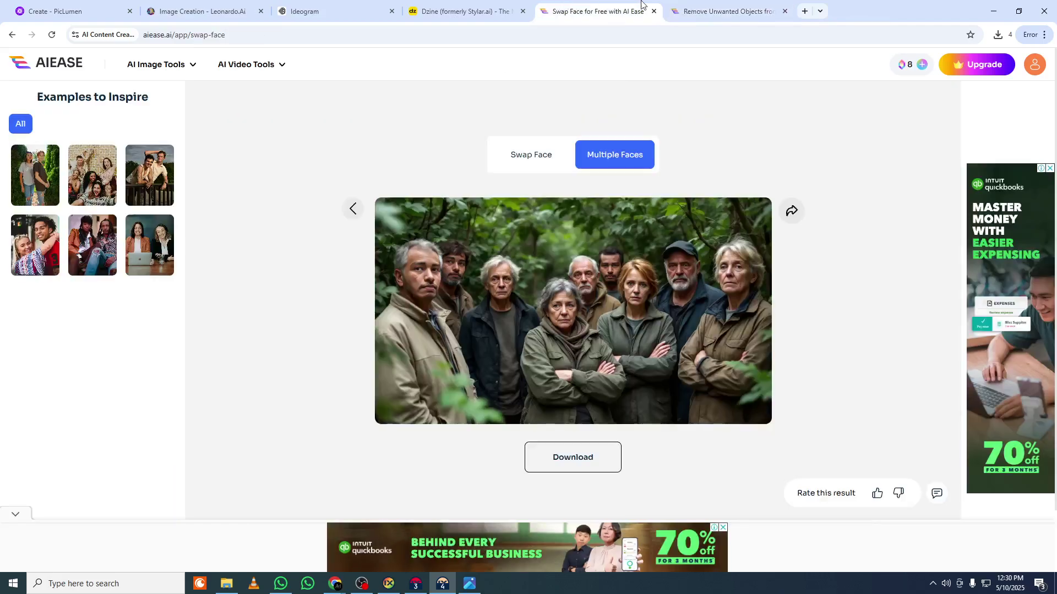
{"action": "left_click", "coordinate": [668, 13]}
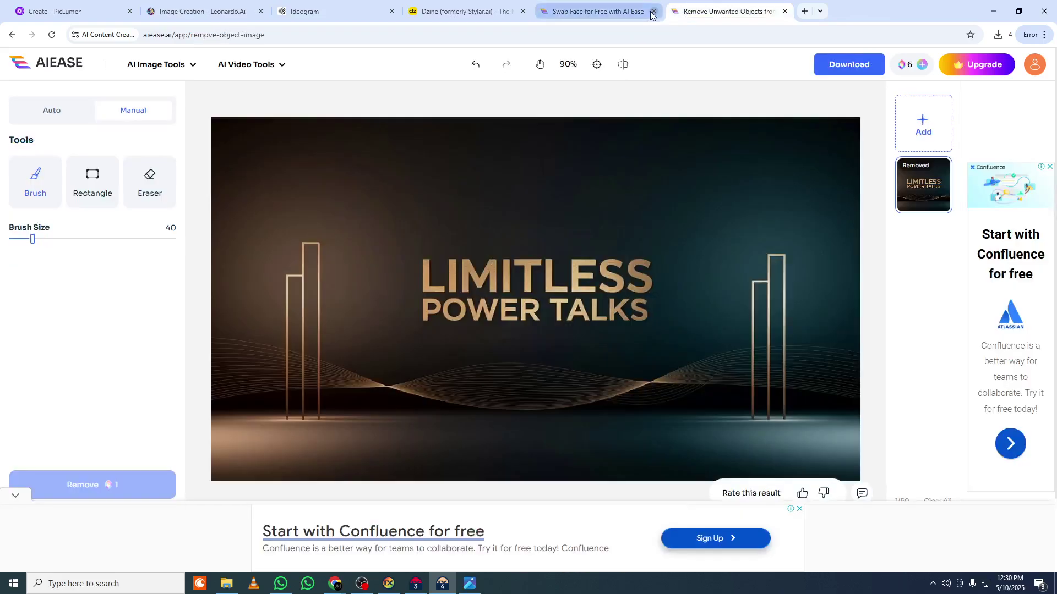
{"action": "left_click", "coordinate": [653, 11]}
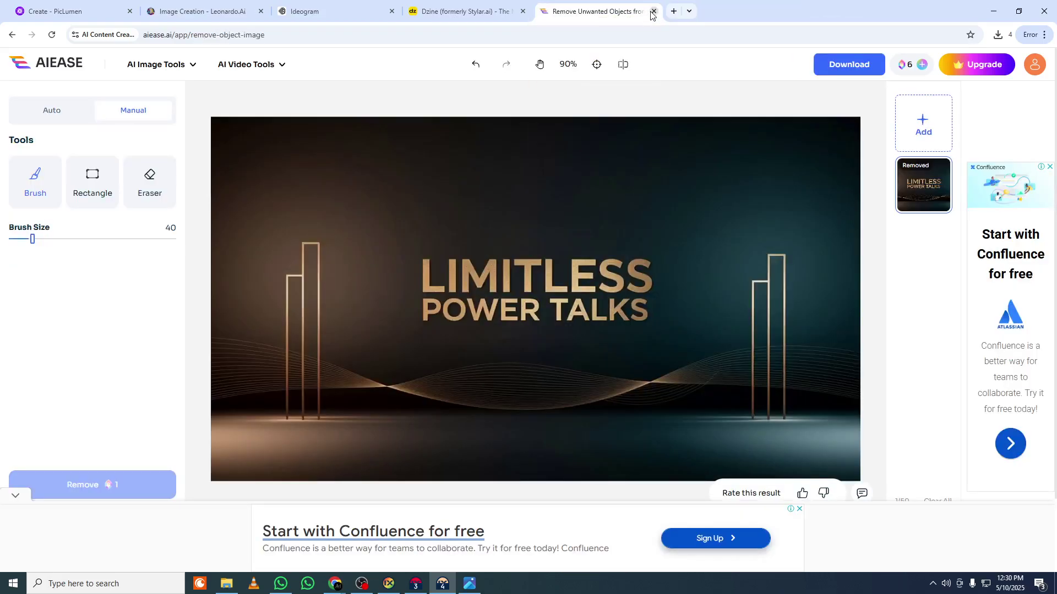
{"action": "left_click", "coordinate": [654, 12]}
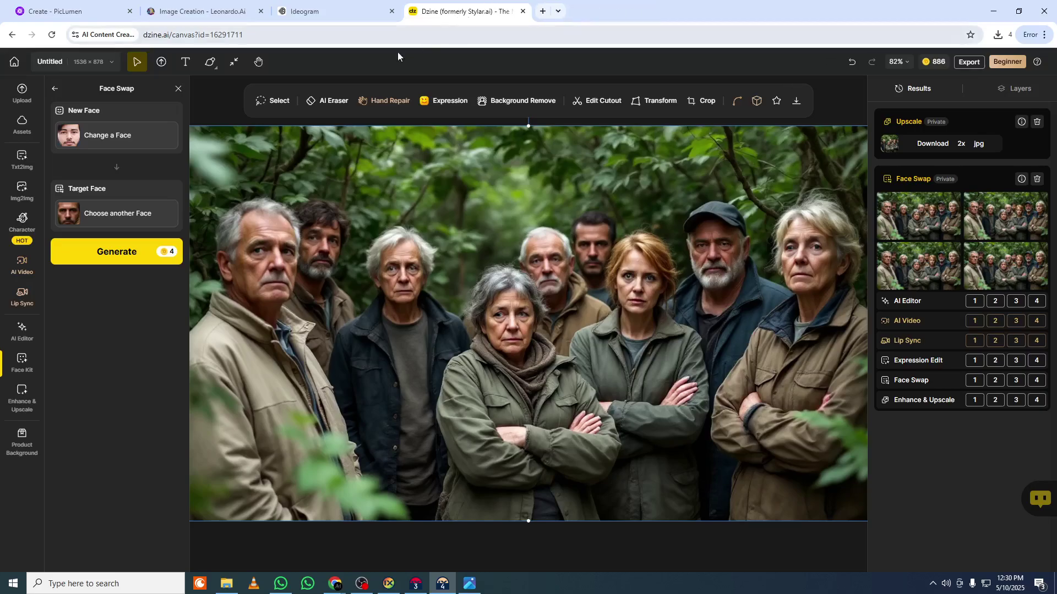
- Return to the Dzine home page and start a new Image-to-Image project
{"action": "left_click", "coordinate": [7, 65]}
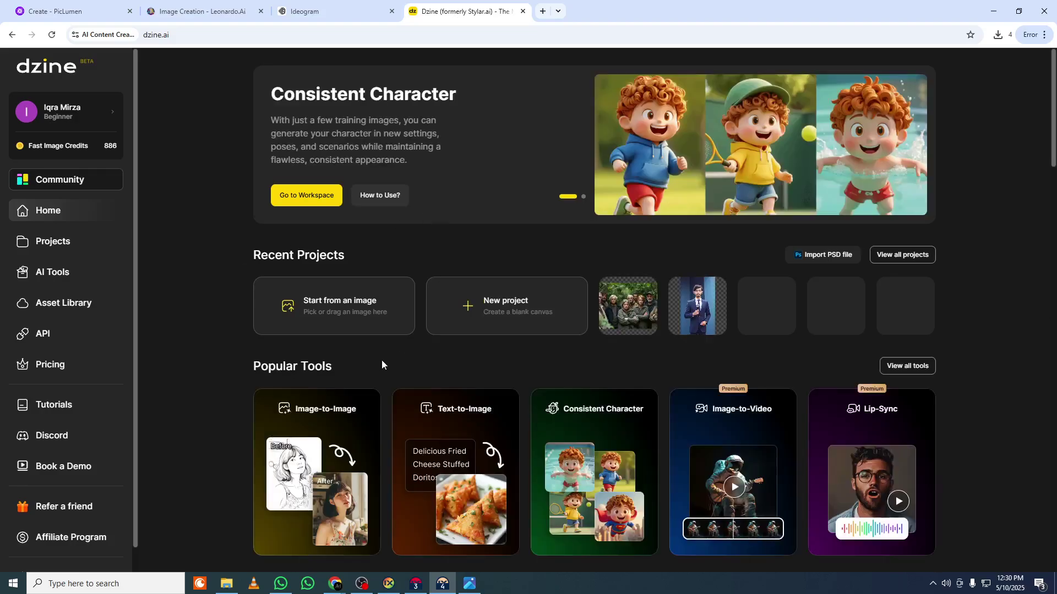
{"action": "left_click", "coordinate": [282, 408]}
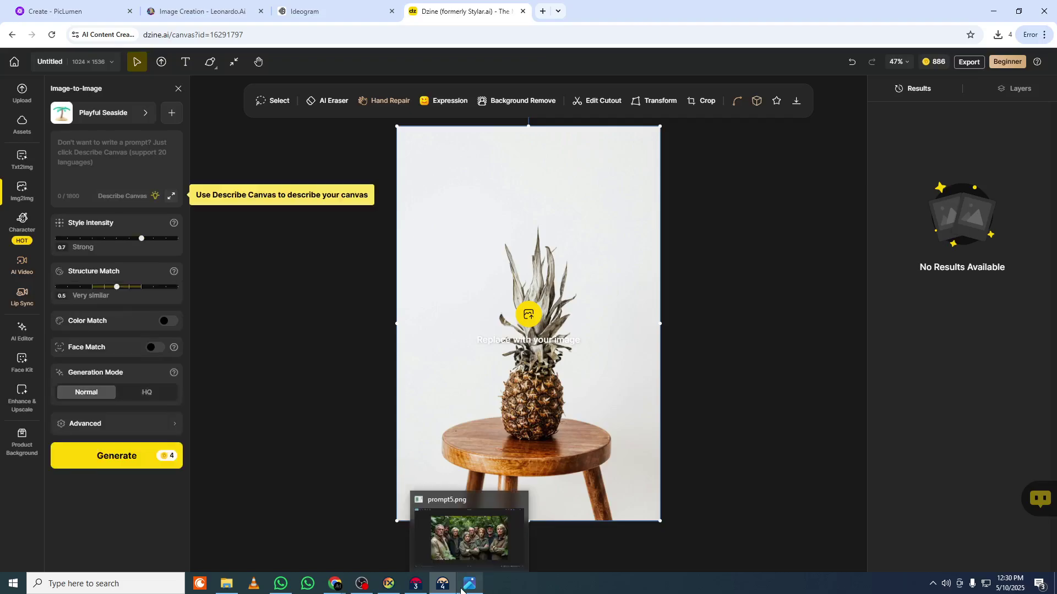
{"action": "left_click", "coordinate": [461, 590]}
{"action": "left_click", "coordinate": [461, 590]}
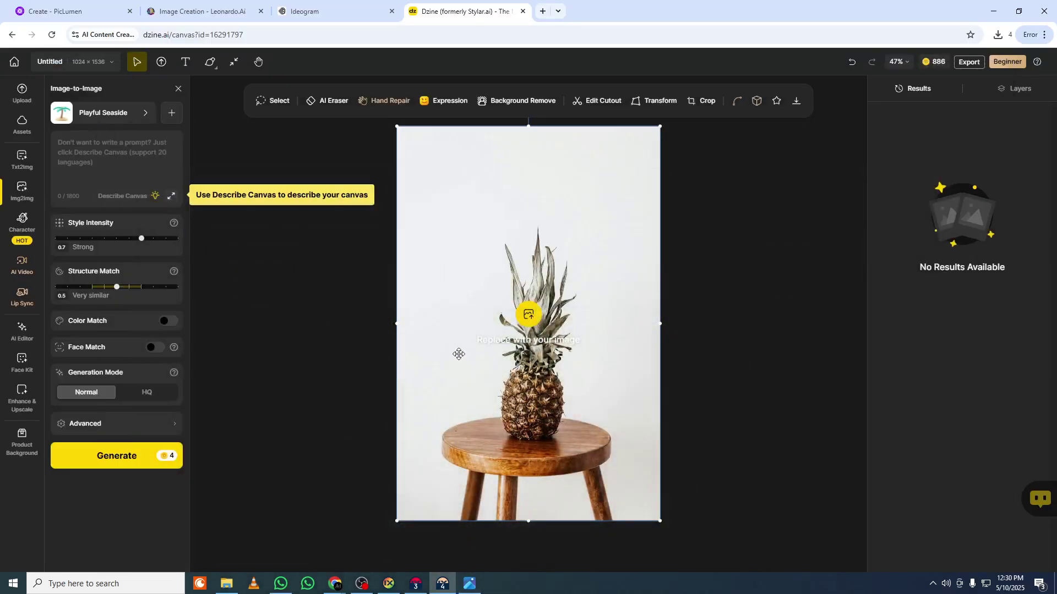
- Browse the style library and set the Image-to-Image style to Realistic
{"action": "left_click", "coordinate": [90, 116]}
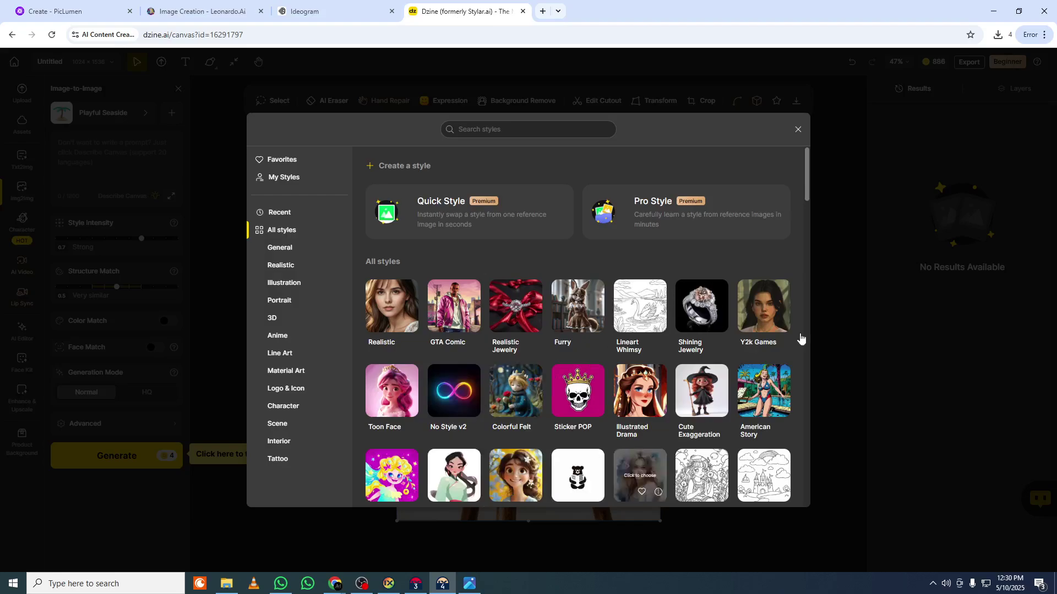
{"action": "left_click_drag", "start_coordinate": [804, 183], "coordinate": [827, 160]}
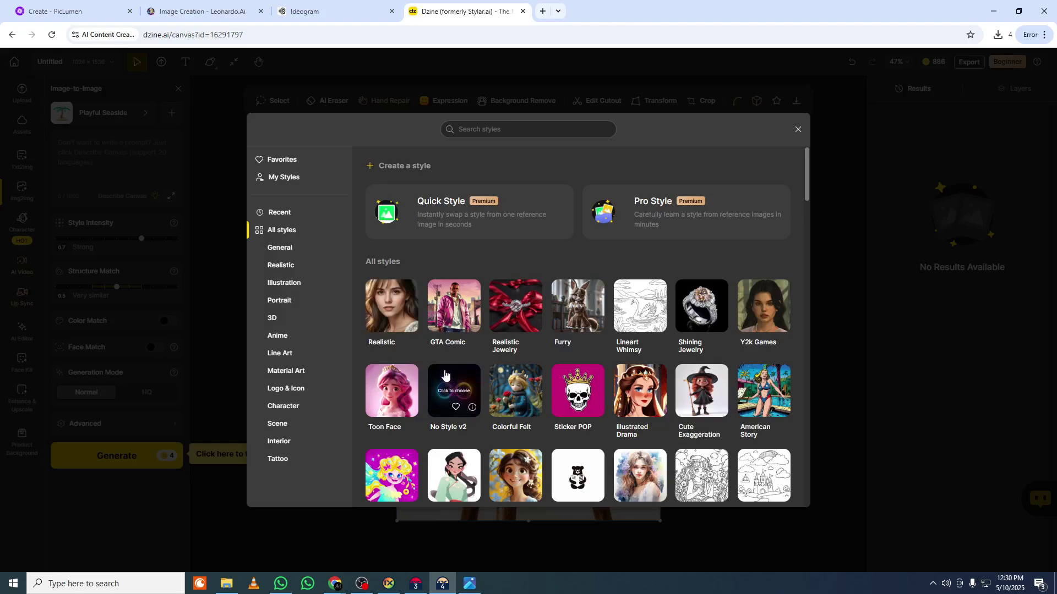
{"action": "left_click", "coordinate": [392, 309]}
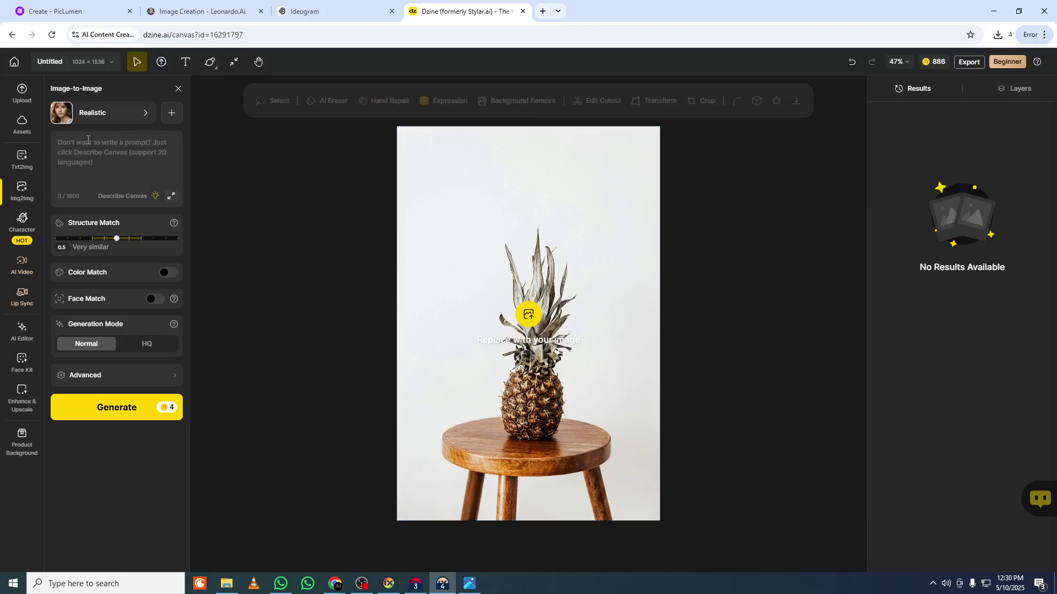
- Delete the sample pineapple image from the canvas and browse to the output_images folder on drive D for a replacement
{"action": "left_click", "coordinate": [480, 238]}
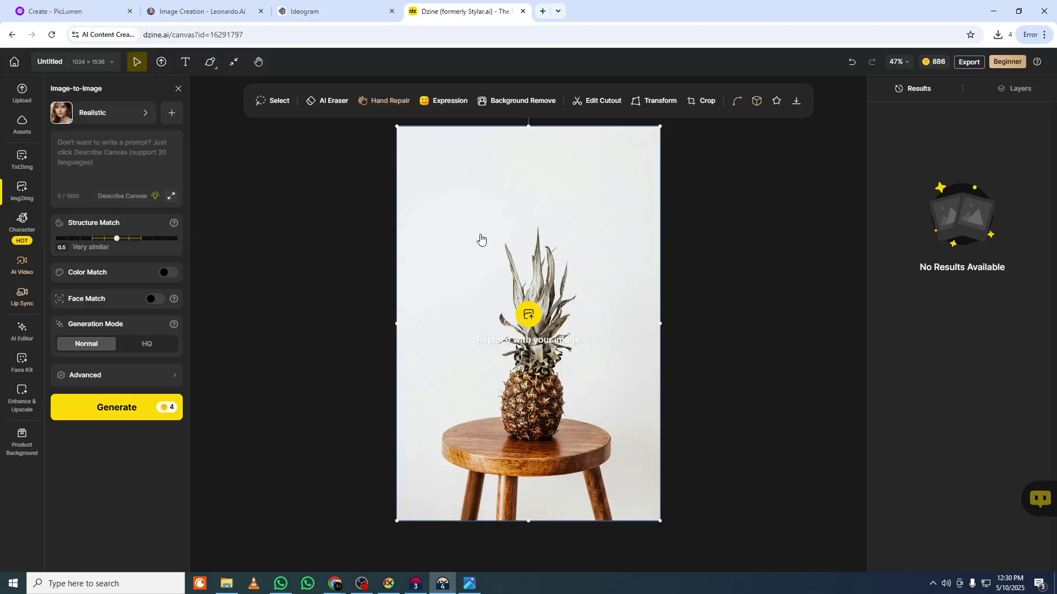
{"action": "key", "text": "Delete"}
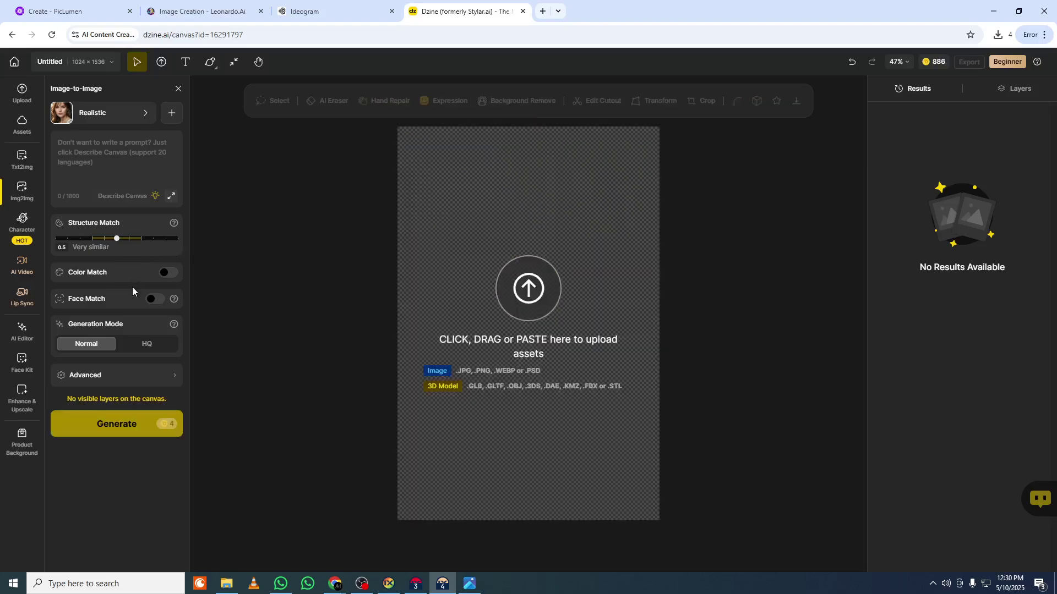
{"action": "left_click", "coordinate": [534, 286]}
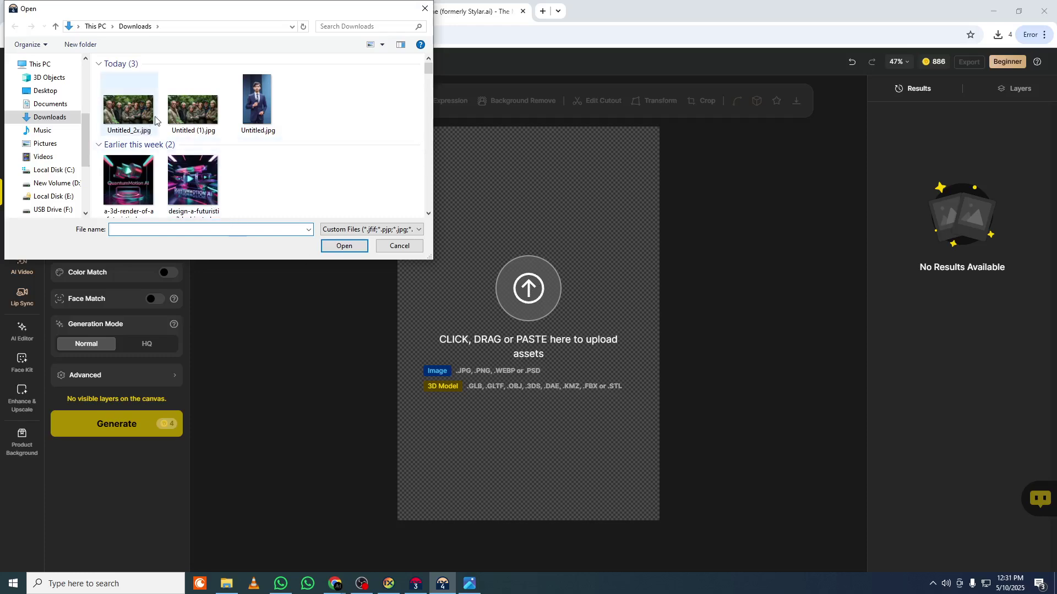
{"action": "left_click", "coordinate": [54, 183]}
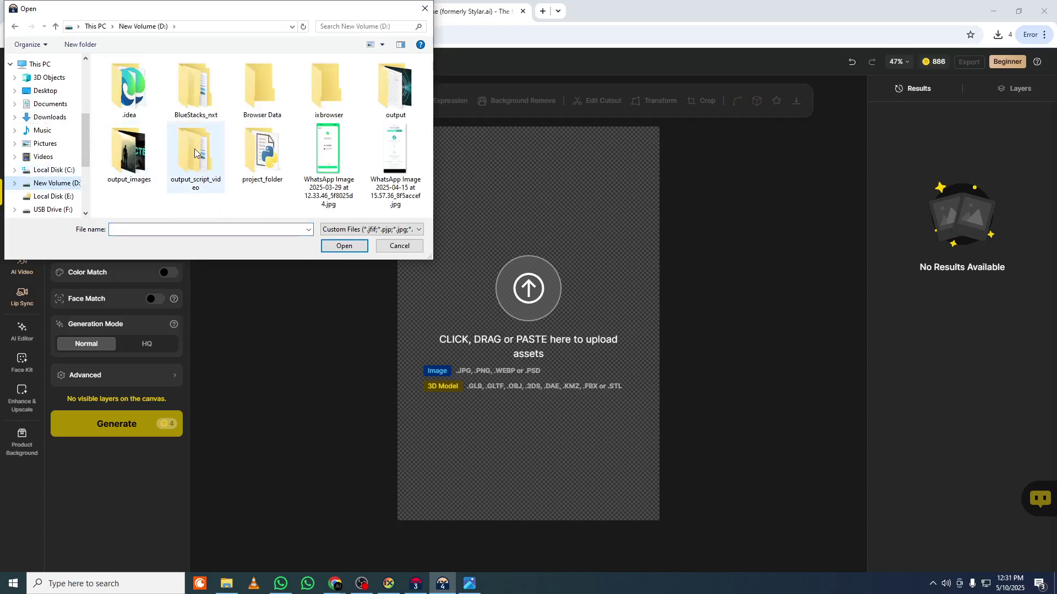
{"action": "double_click", "coordinate": [137, 154]}
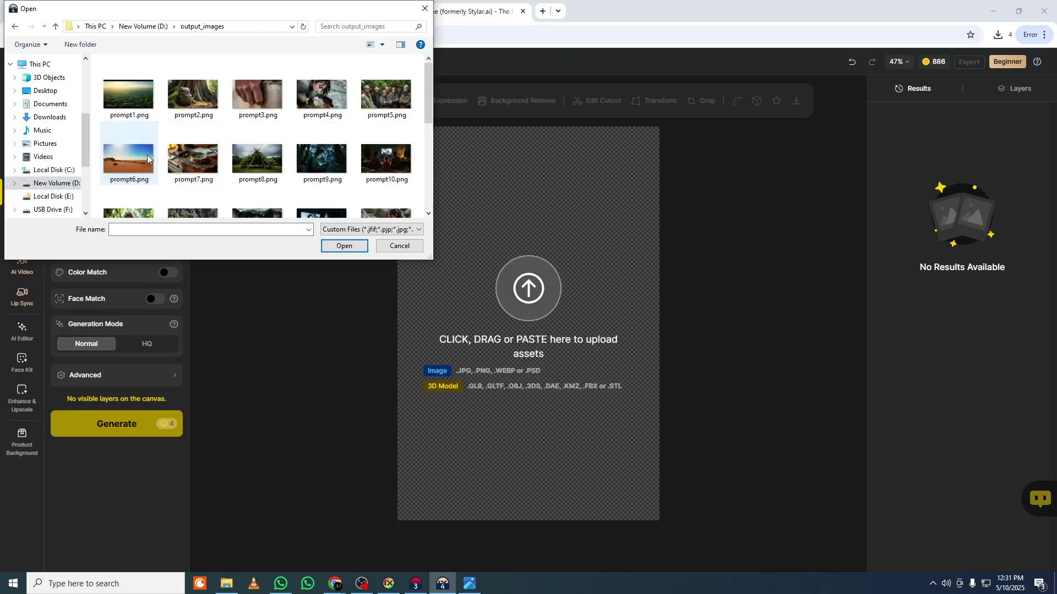
- Preview prompt2.png in the image viewer and upload it to the empty canvas
{"action": "right_click", "coordinate": [318, 95]}
{"action": "right_click", "coordinate": [263, 122]}
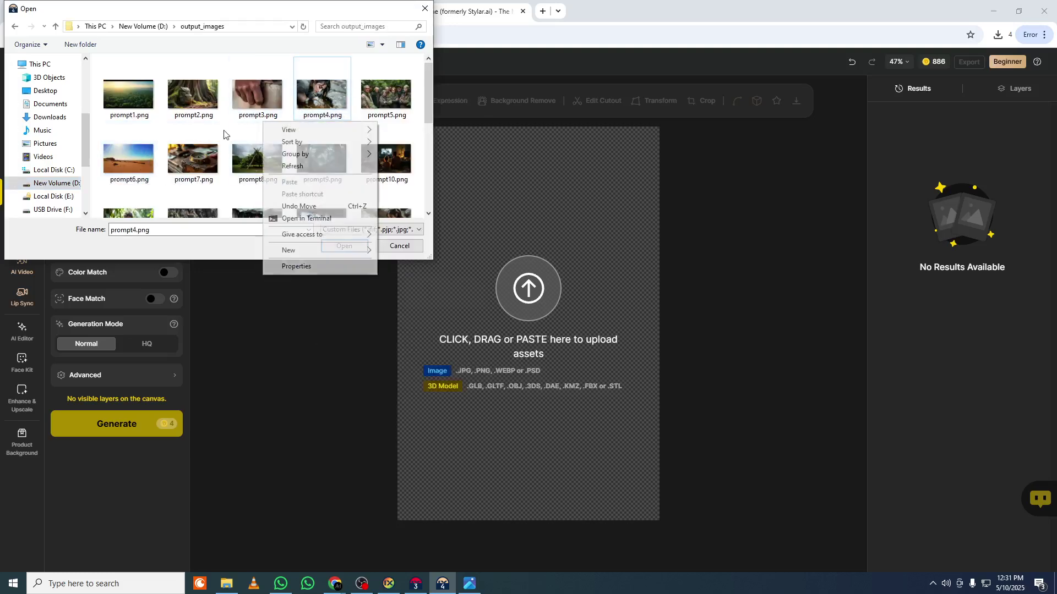
{"action": "right_click", "coordinate": [192, 78]}
{"action": "mouse_move", "coordinate": [234, 110]}
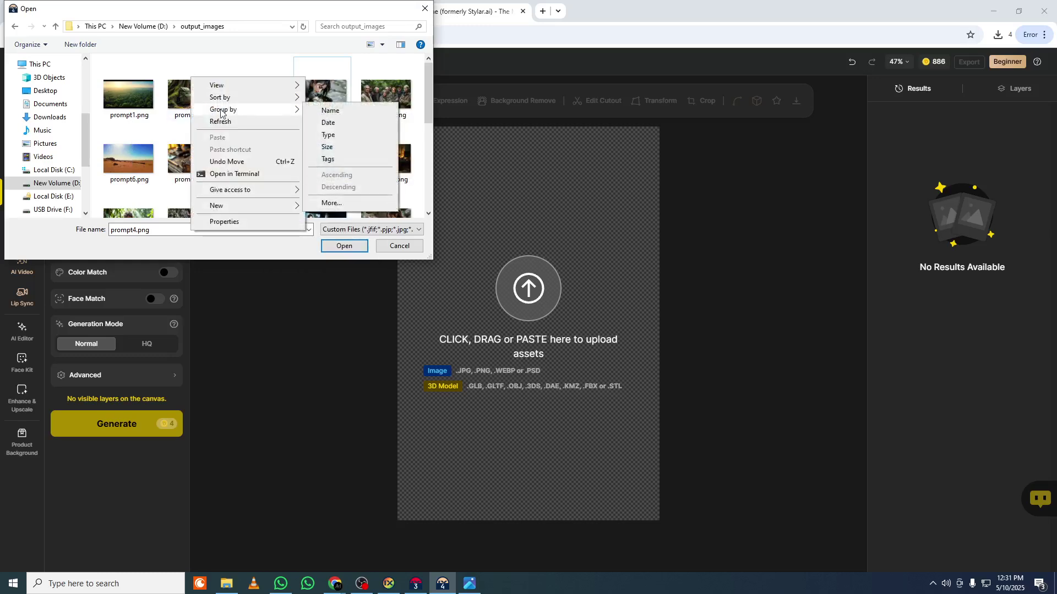
{"action": "right_click", "coordinate": [165, 92]}
{"action": "left_click", "coordinate": [202, 86]}
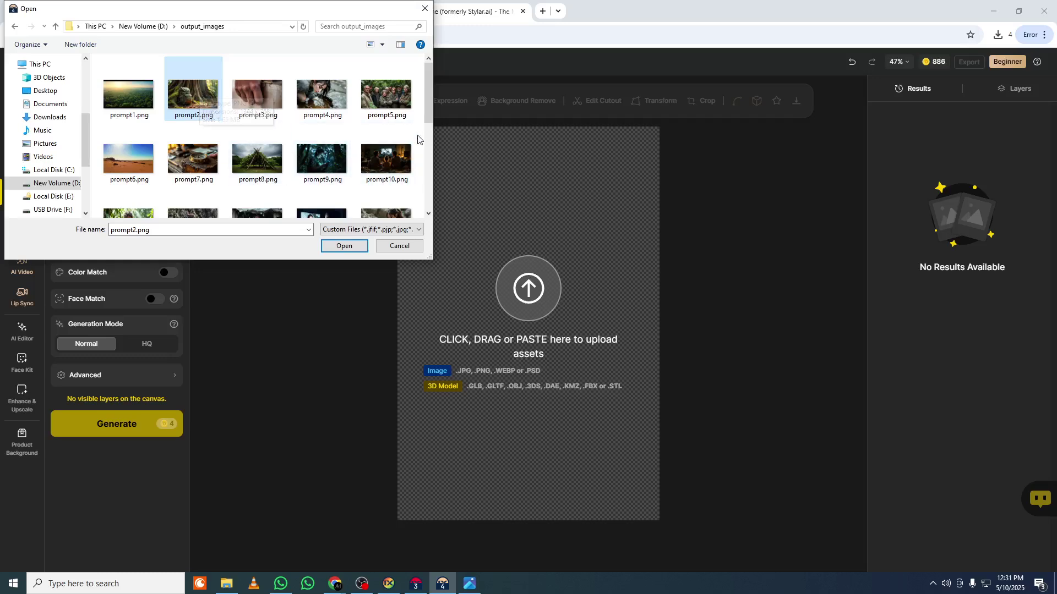
{"action": "right_click", "coordinate": [206, 88]}
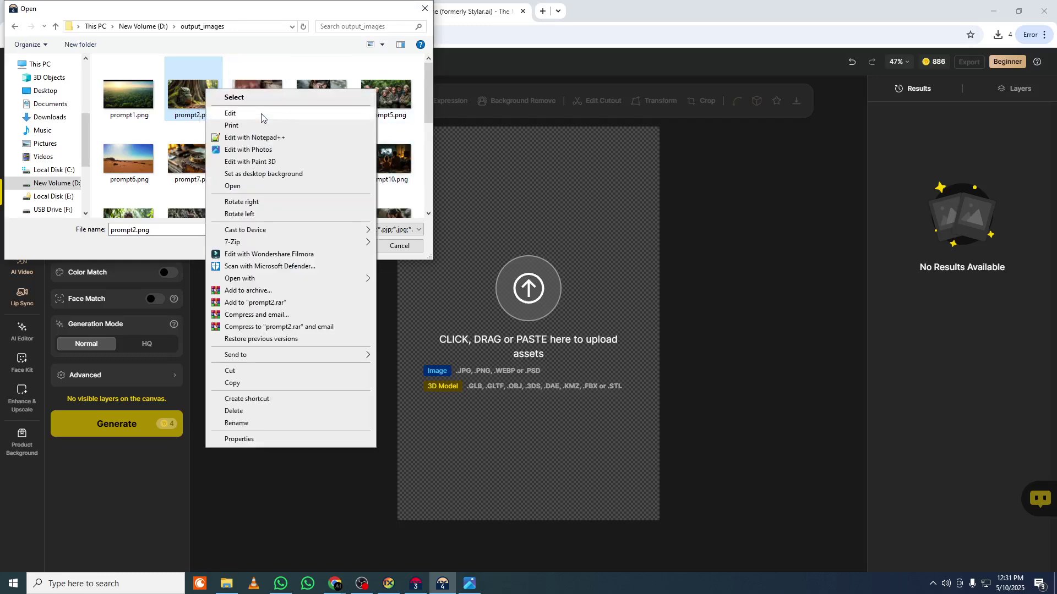
{"action": "left_click", "coordinate": [236, 186]}
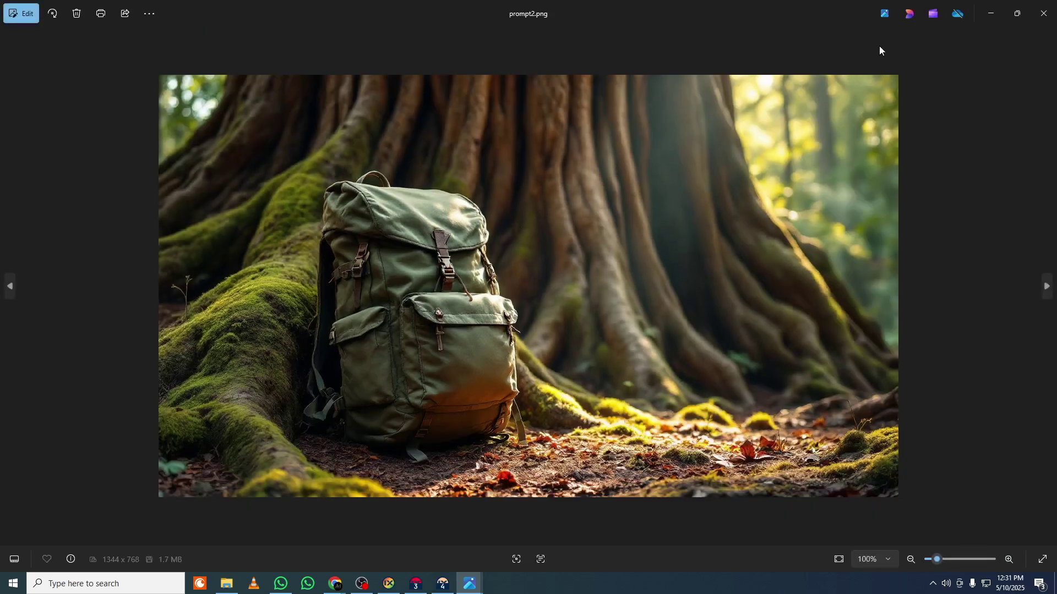
{"action": "left_click", "coordinate": [1043, 13]}
{"action": "left_click", "coordinate": [347, 247]}
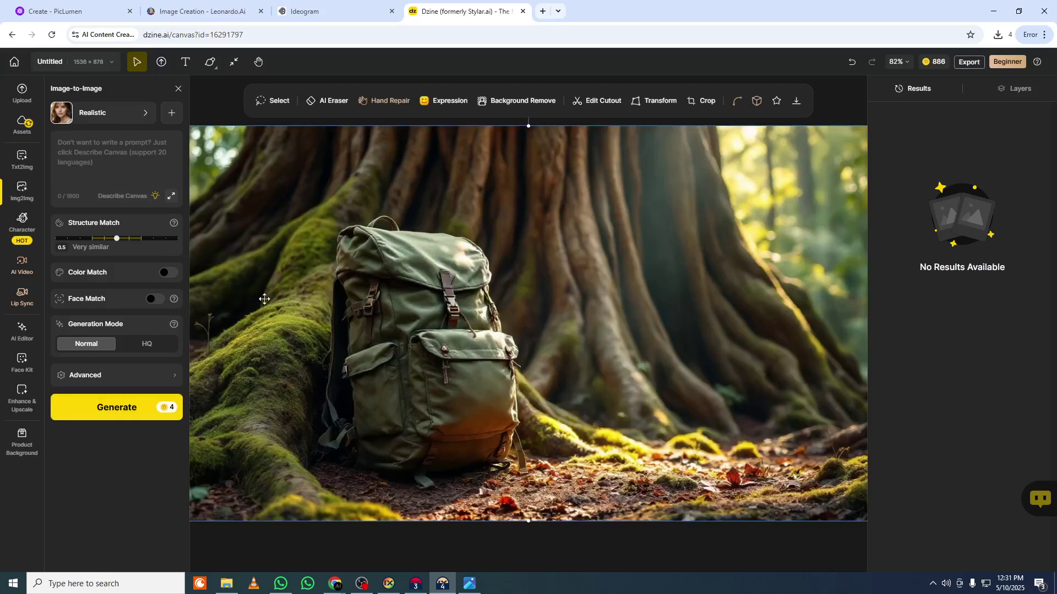
- Fill in the prompt with Describe Canvas and set Structure Match to 0.6
{"action": "left_click", "coordinate": [124, 187]}
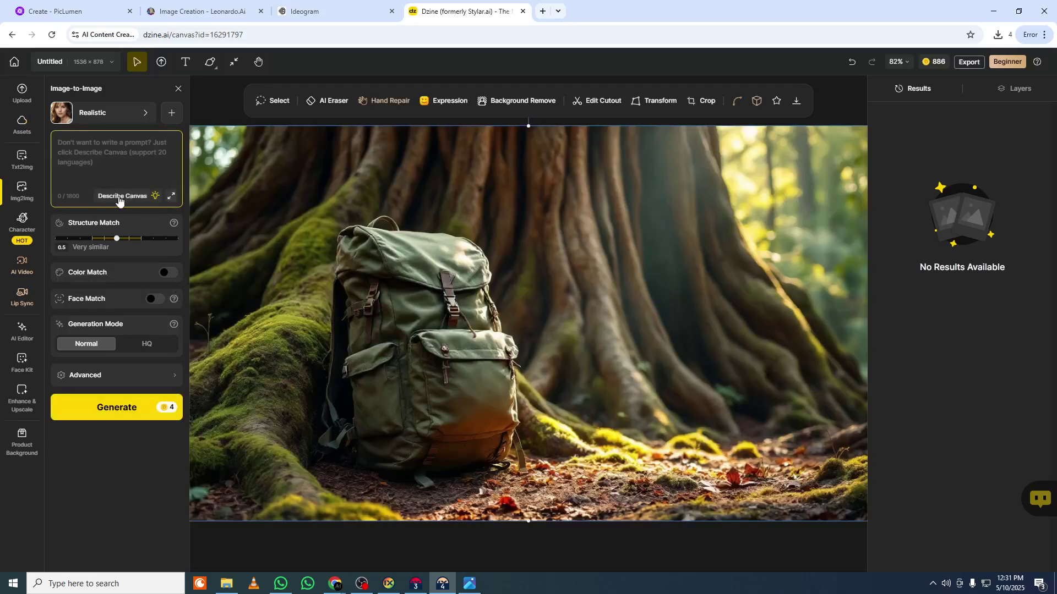
{"action": "left_click", "coordinate": [119, 197]}
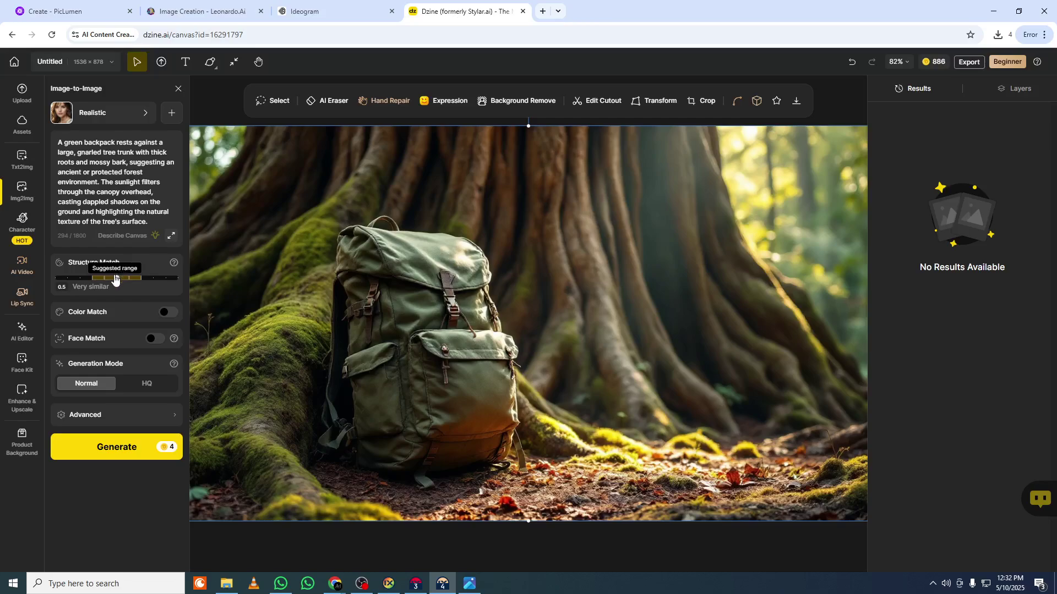
{"action": "left_click_drag", "start_coordinate": [115, 278], "coordinate": [172, 285]}
{"action": "left_click_drag", "start_coordinate": [172, 285], "coordinate": [128, 279]}
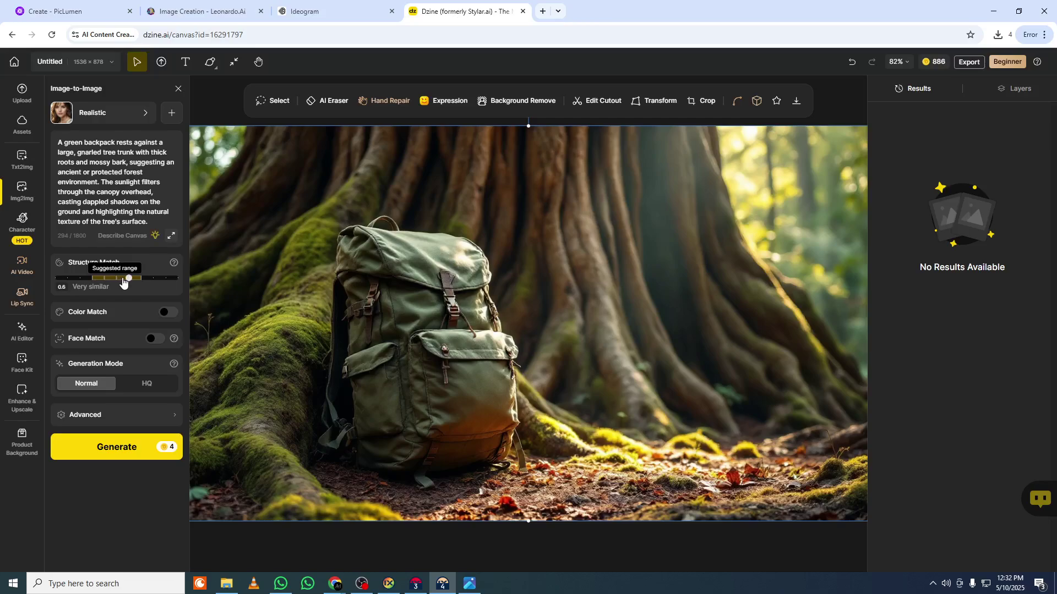
- Try the Color Match and Face Match options, ending with Color Match on and following the canvas and Face Match off
{"action": "left_click", "coordinate": [175, 315]}
{"action": "left_click", "coordinate": [154, 363]}
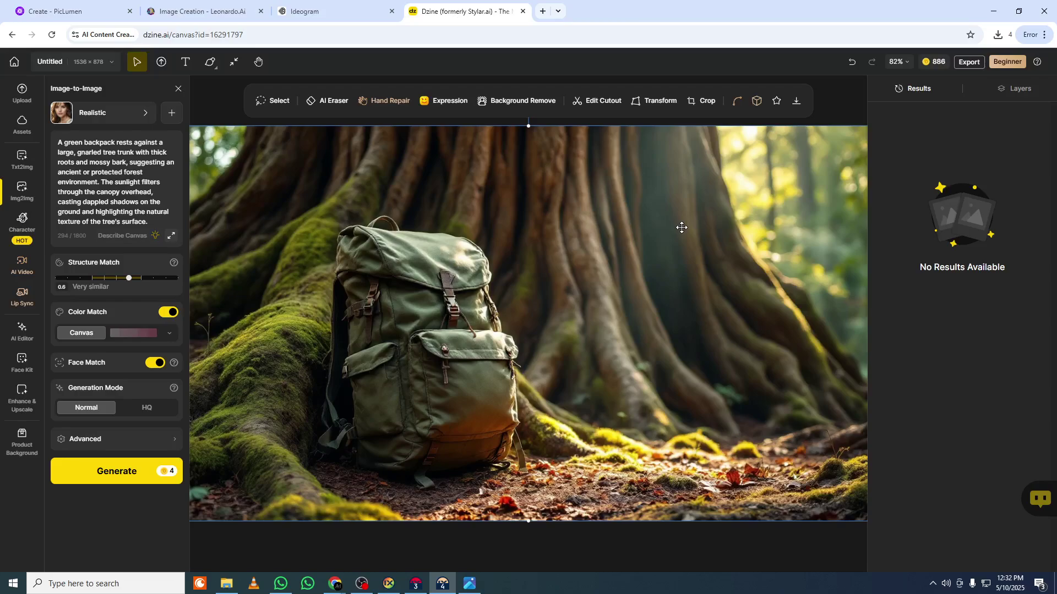
{"action": "left_click", "coordinate": [167, 312]}
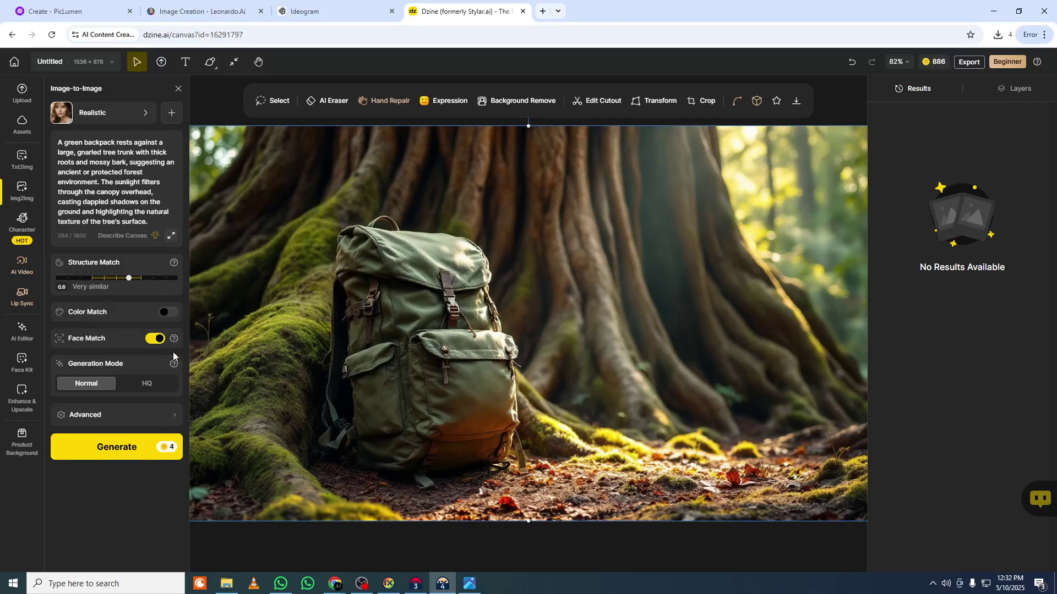
{"action": "left_click", "coordinate": [168, 313]}
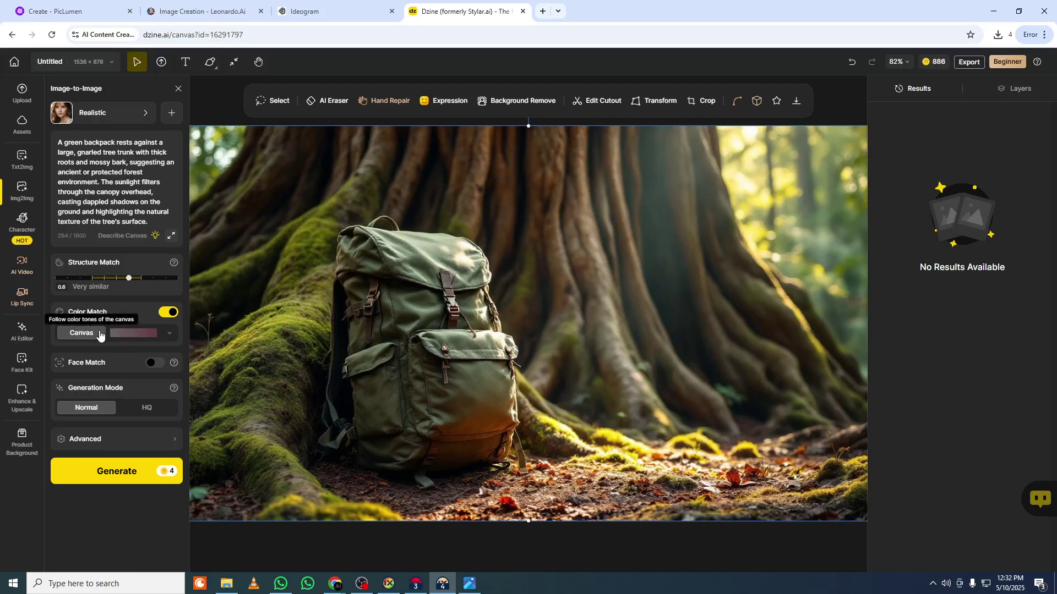
{"action": "left_click", "coordinate": [166, 337]}
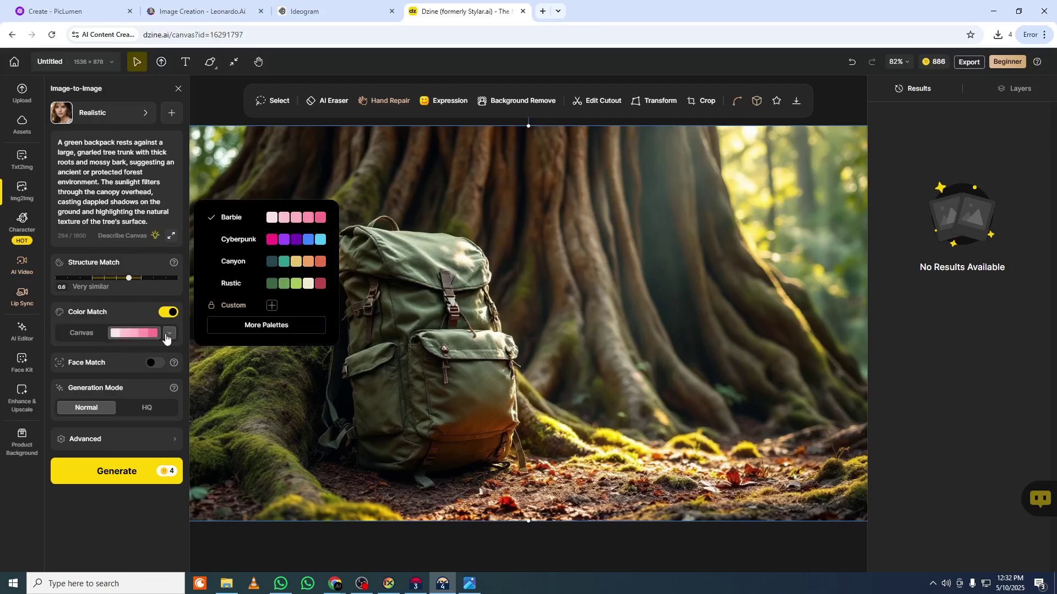
{"action": "left_click", "coordinate": [81, 333]}
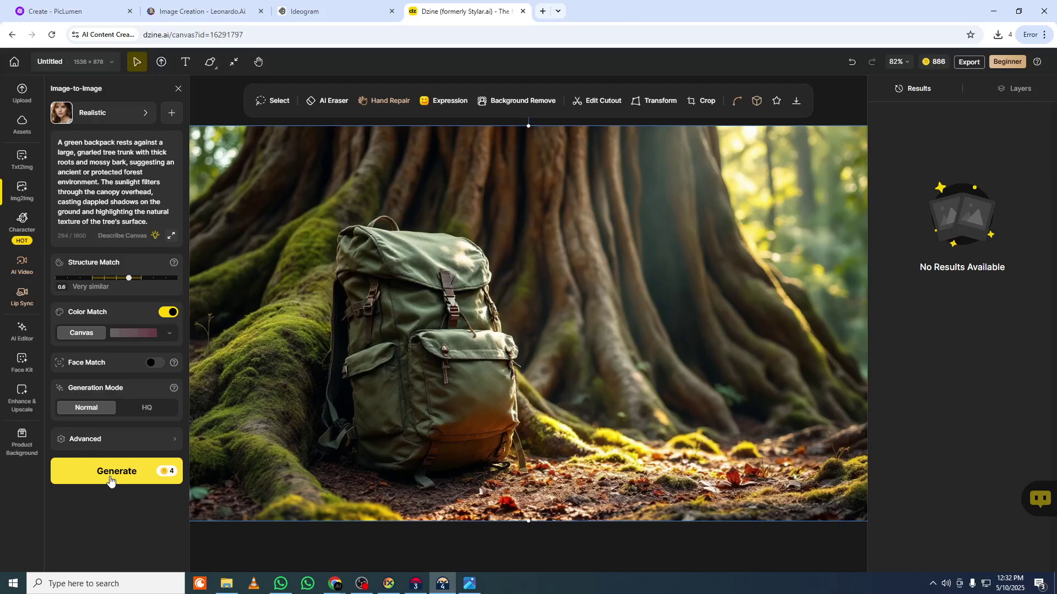
- Check the advanced negative prompt and seed options, leave both empty, and generate the Image-to-Image results in Normal mode
{"action": "left_click", "coordinate": [104, 443]}
{"action": "left_click", "coordinate": [321, 148]}
{"action": "left_click", "coordinate": [269, 244]}
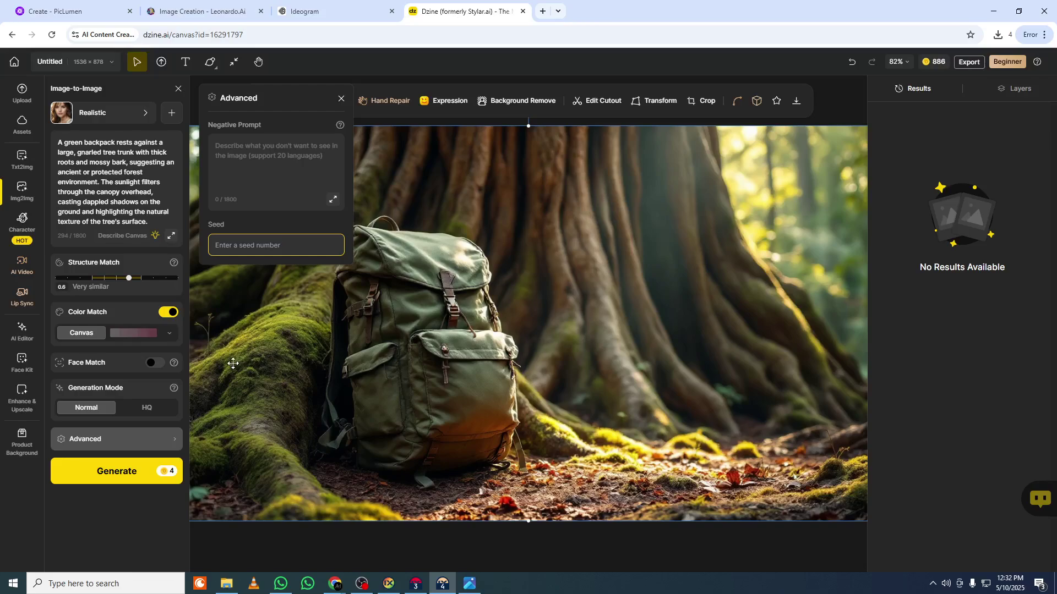
{"action": "left_click", "coordinate": [122, 439]}
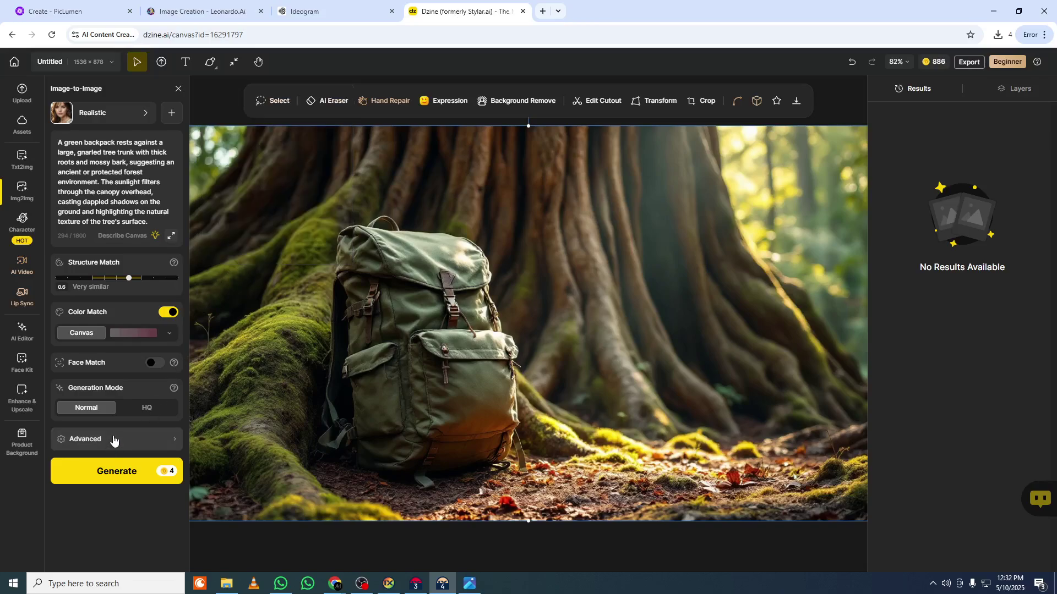
{"action": "left_click", "coordinate": [136, 472]}
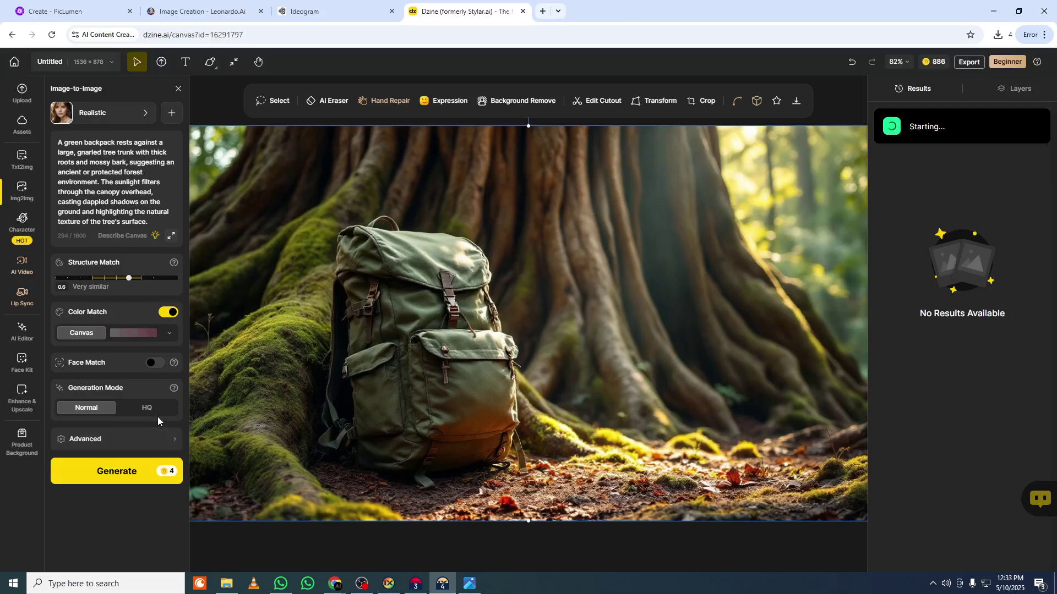
- Turn off Color Match and place the cursor in the backpack prompt text
{"action": "left_click", "coordinate": [170, 313]}
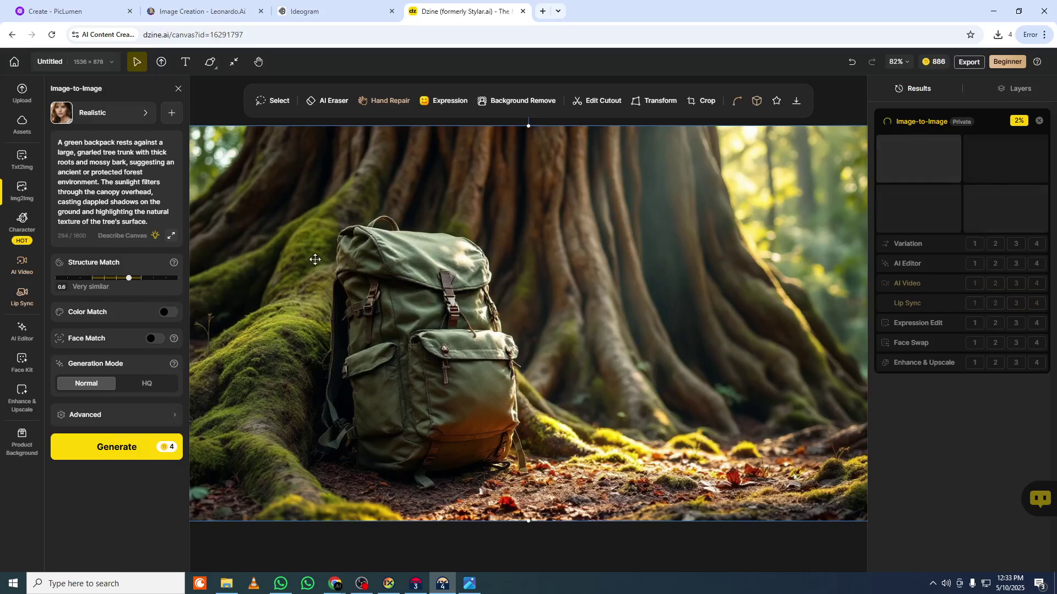
{"action": "left_click", "coordinate": [132, 173]}
{"action": "mouse_move", "coordinate": [128, 163]}
{"action": "left_mouse_down"}
{"action": "mouse_move", "coordinate": [160, 212]}
{"action": "mouse_move", "coordinate": [130, 111]}
{"action": "mouse_move", "coordinate": [135, 157]}
{"action": "left_mouse_up"}
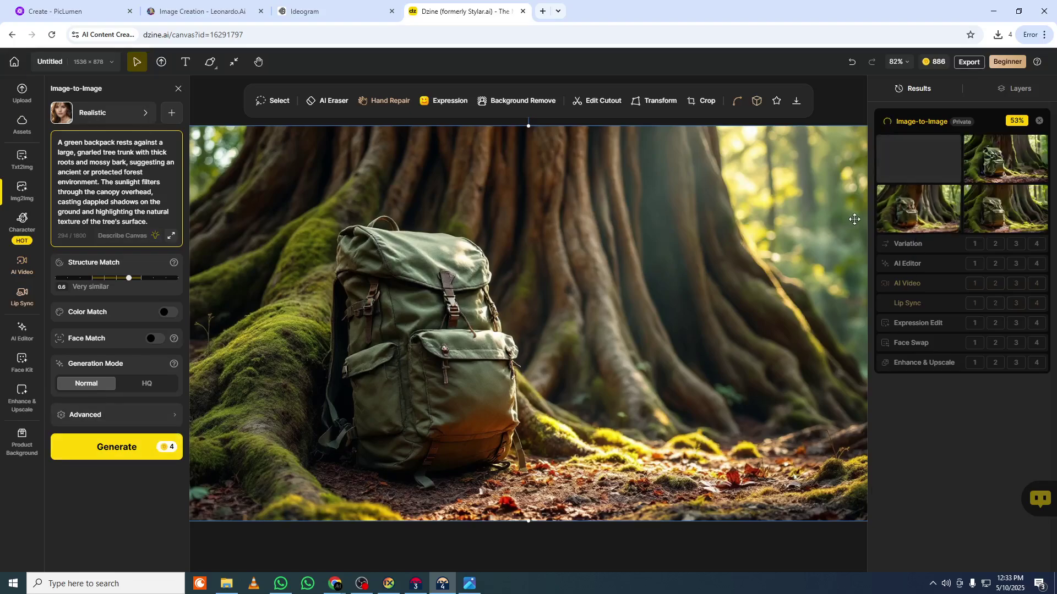
- Preview the generated backpack images enlarged and compare them with the original on the canvas
{"action": "mouse_move", "coordinate": [901, 206]}
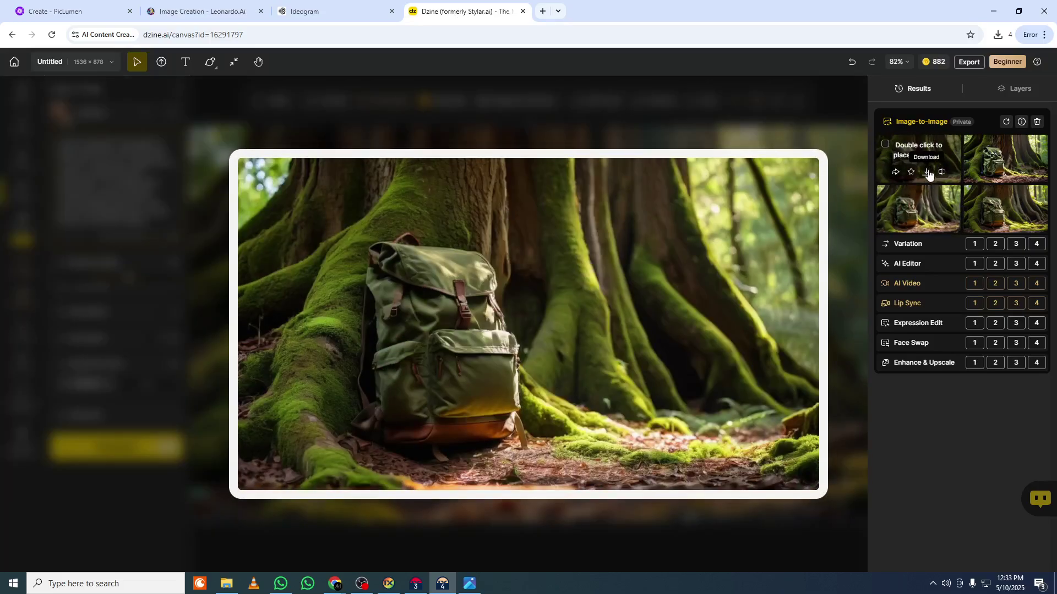
{"action": "double_click", "coordinate": [918, 208]}
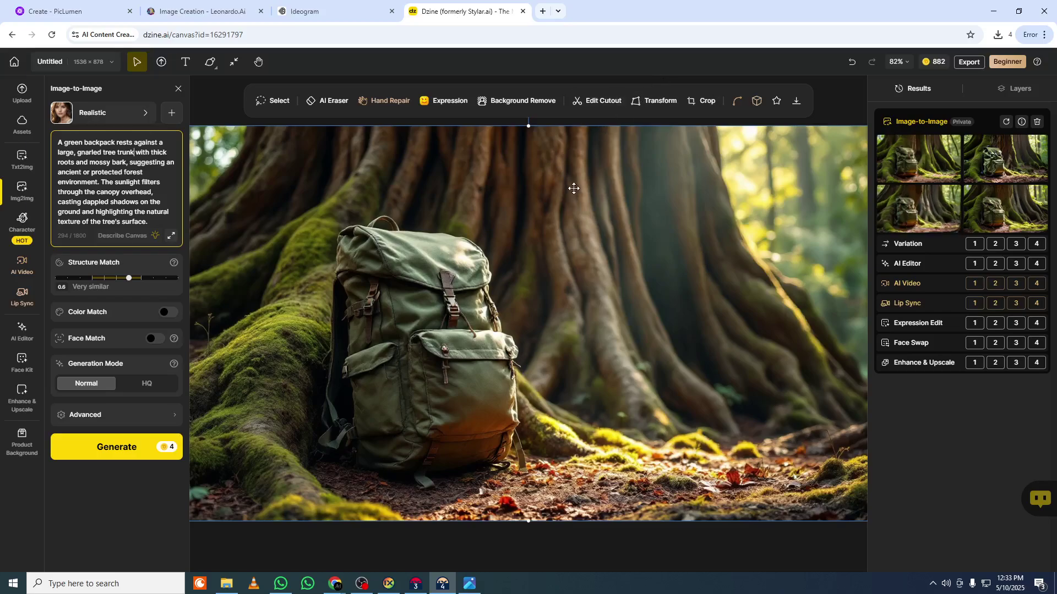
{"action": "left_click", "coordinate": [315, 211]}
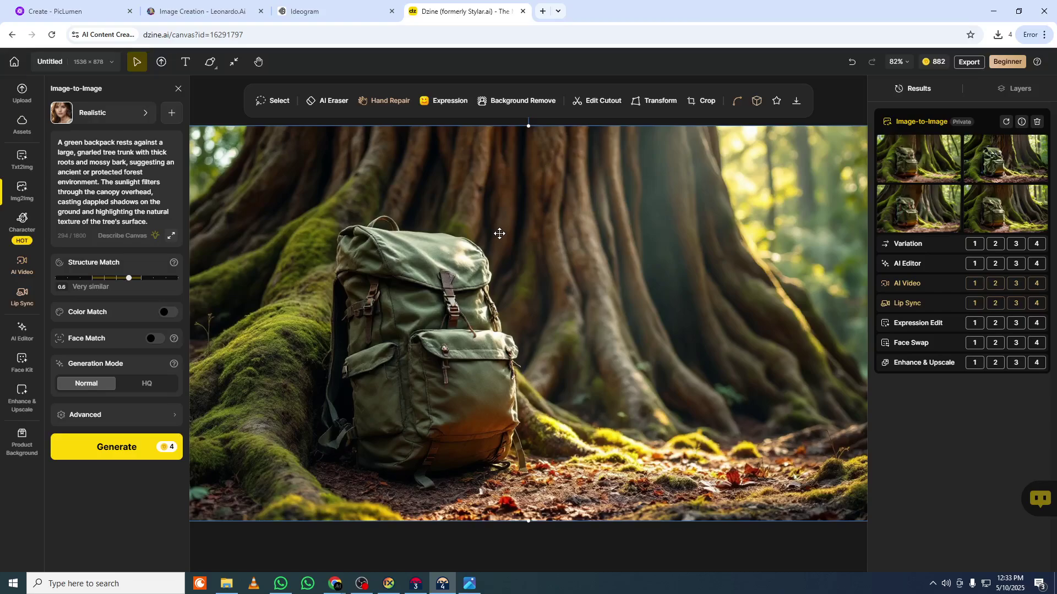
{"action": "mouse_move", "coordinate": [945, 154]}
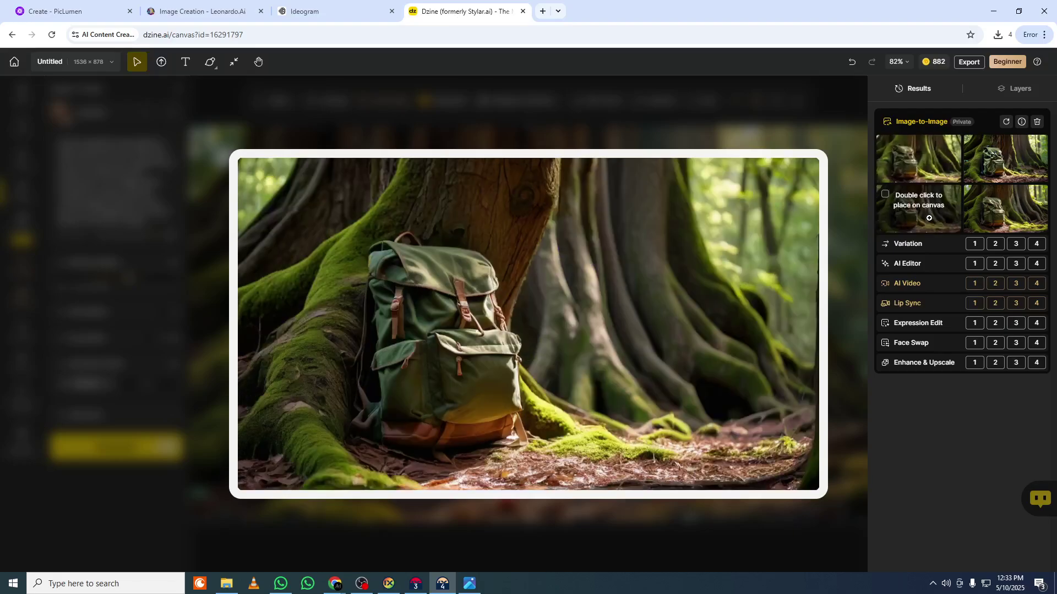
{"action": "mouse_move", "coordinate": [984, 163]}
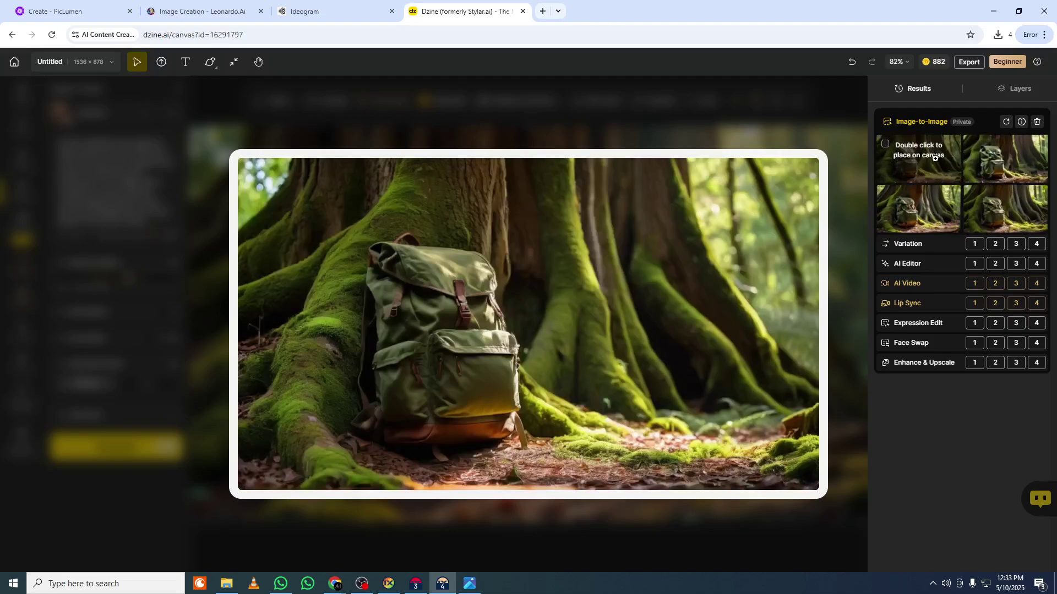
- Generate another set of Image-to-Image results for the backpack picture in Normal mode, keeping Color Match and Face Match off
{"action": "double_click", "coordinate": [916, 158]}
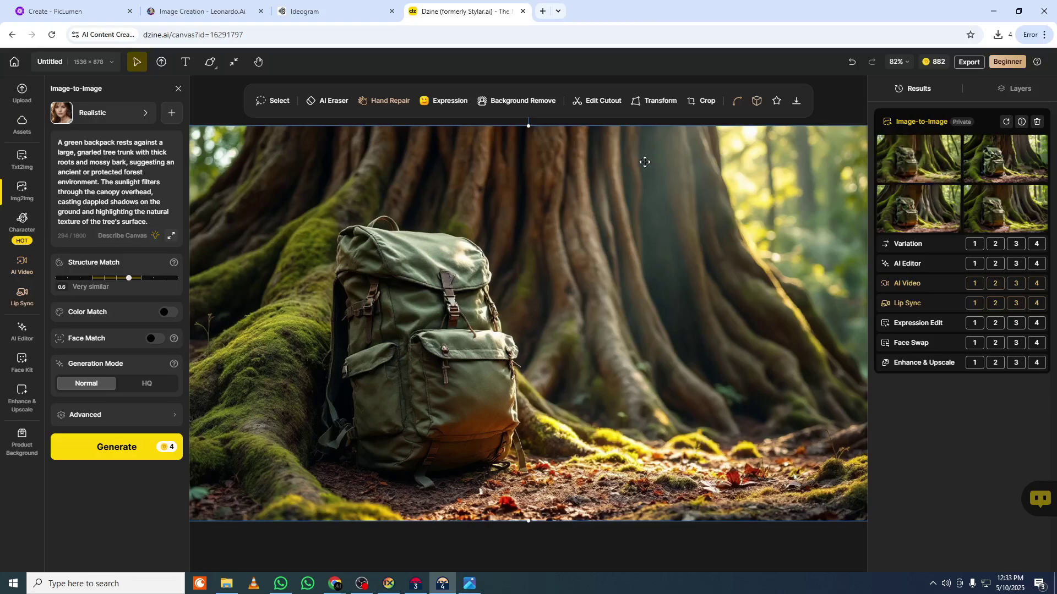
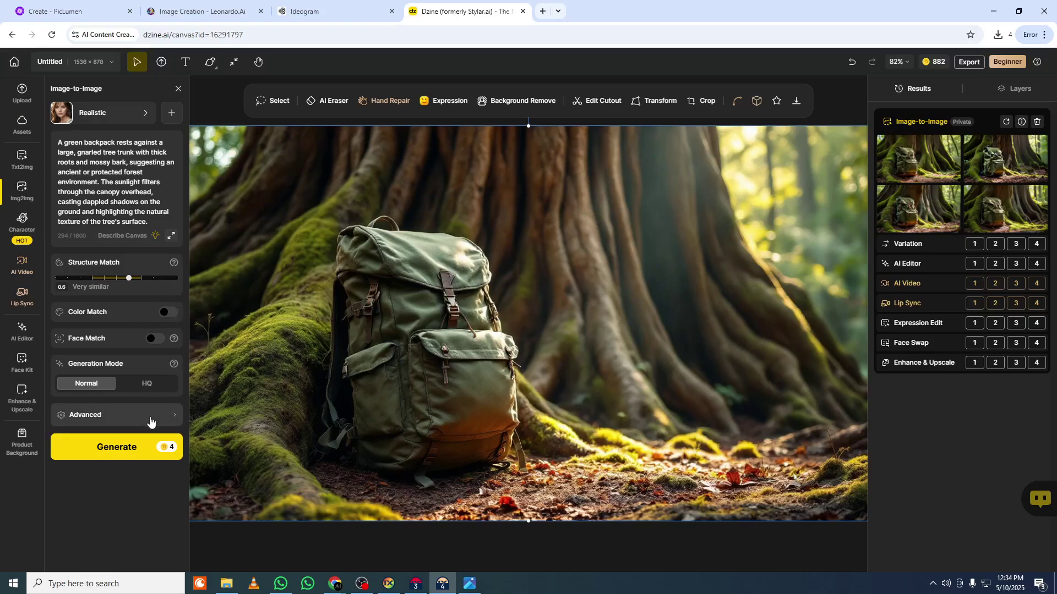
{"action": "left_click", "coordinate": [135, 449]}
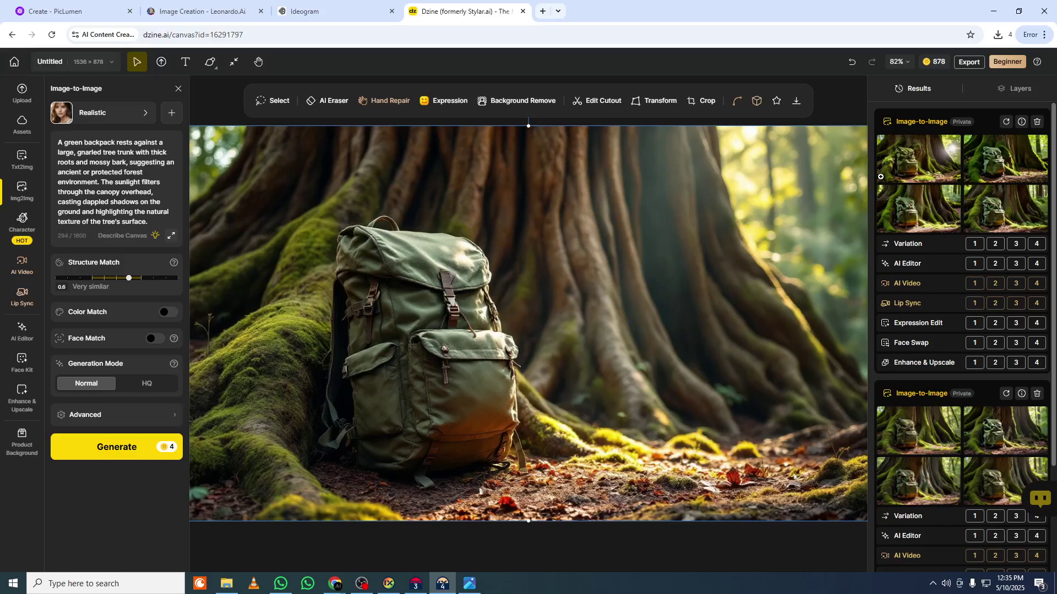
{"action": "mouse_move", "coordinate": [885, 159]}
- Leave the backpack project and open the Expand tool from Dzine's collection of AI tools
{"action": "left_click", "coordinate": [22, 65]}
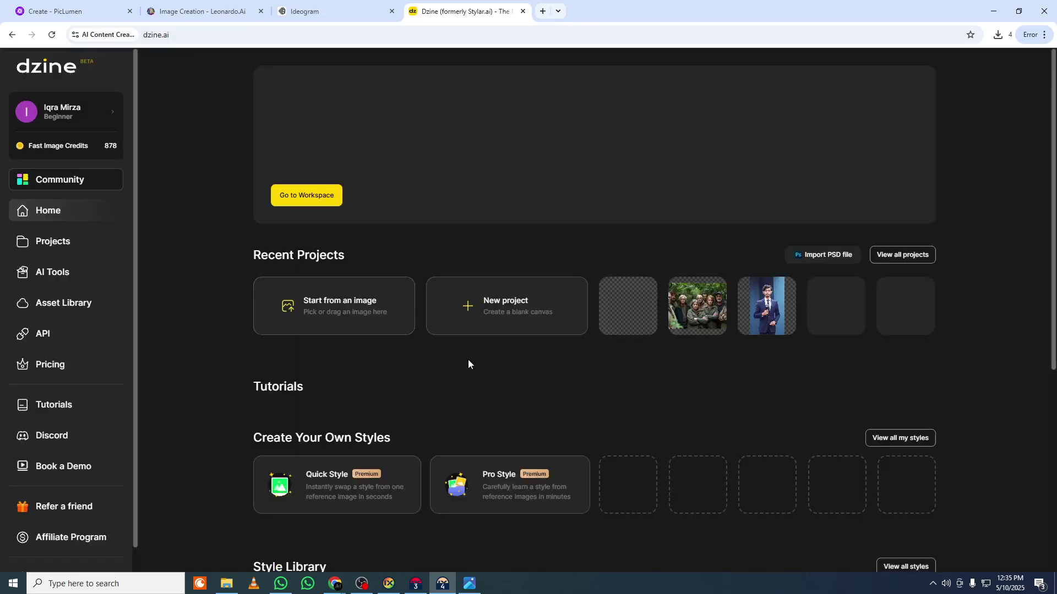
{"action": "left_click", "coordinate": [901, 366]}
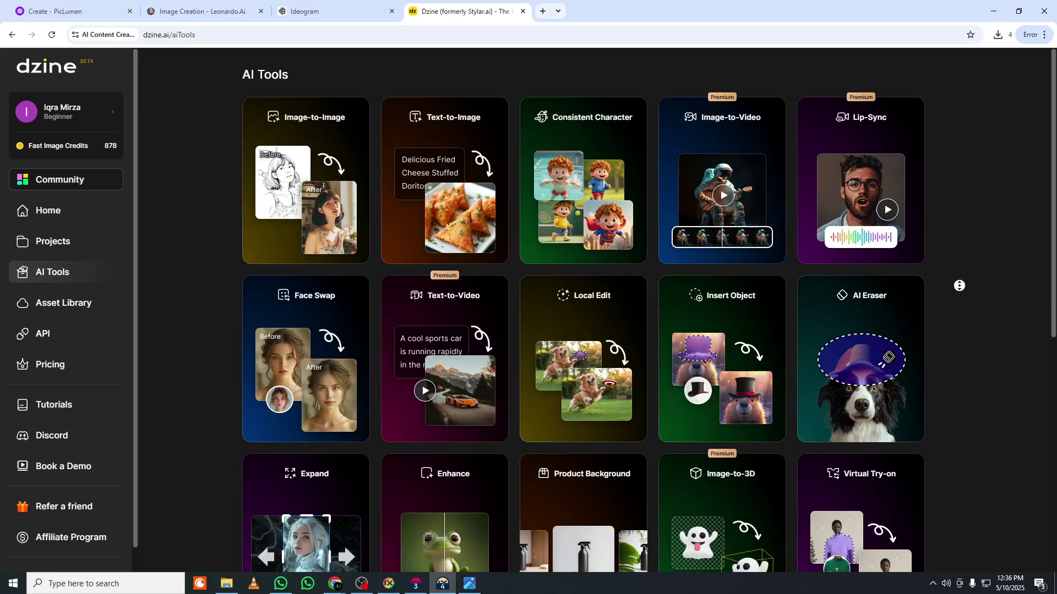
{"action": "scroll", "coordinate": [957, 272], "scroll_direction": "down", "scroll_amount": 3}
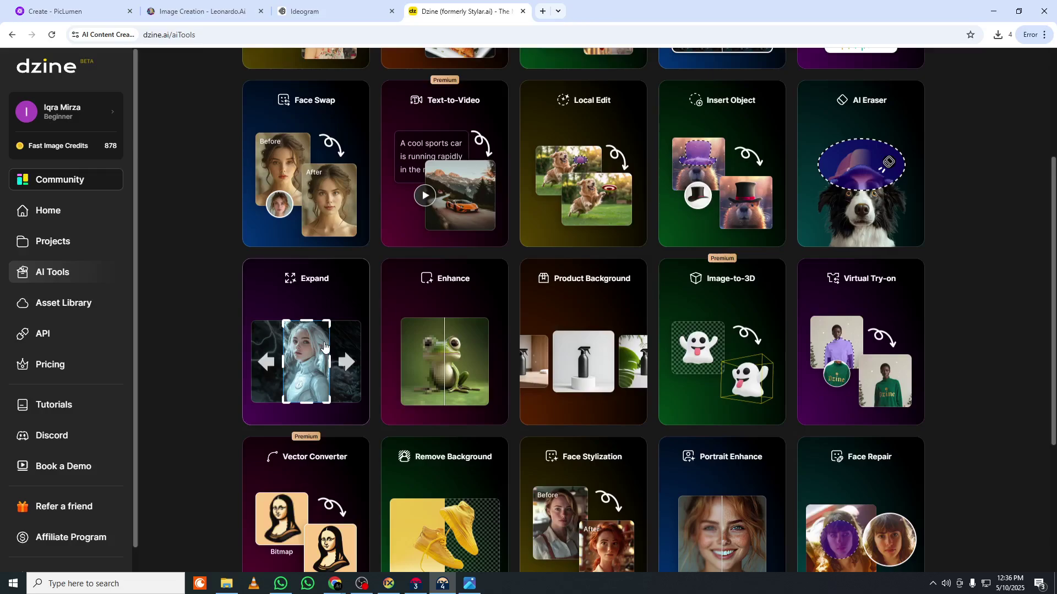
{"action": "left_click", "coordinate": [325, 345]}
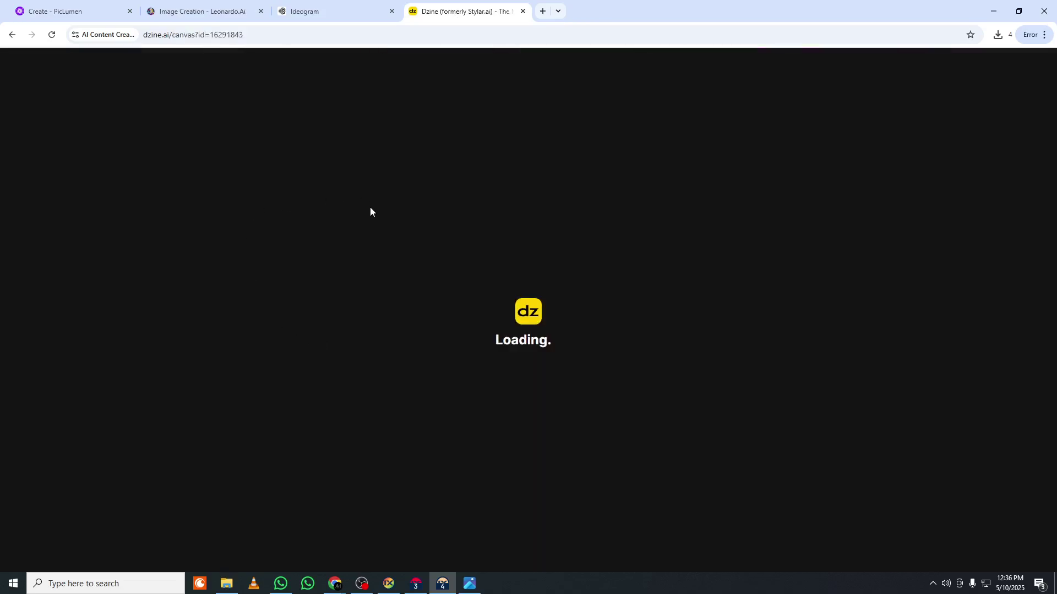
- Search the web for "ai image expander" in a new browser tab and open Pixelcut's Uncrop & AI Expand Image page
{"action": "left_click", "coordinate": [543, 11]}
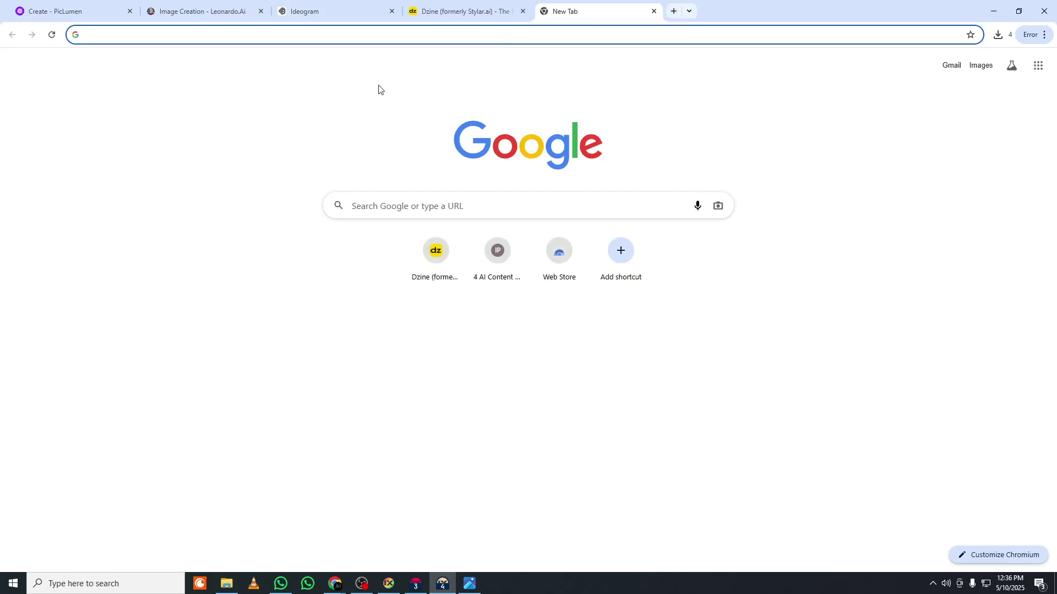
{"action": "type", "text": "i "}
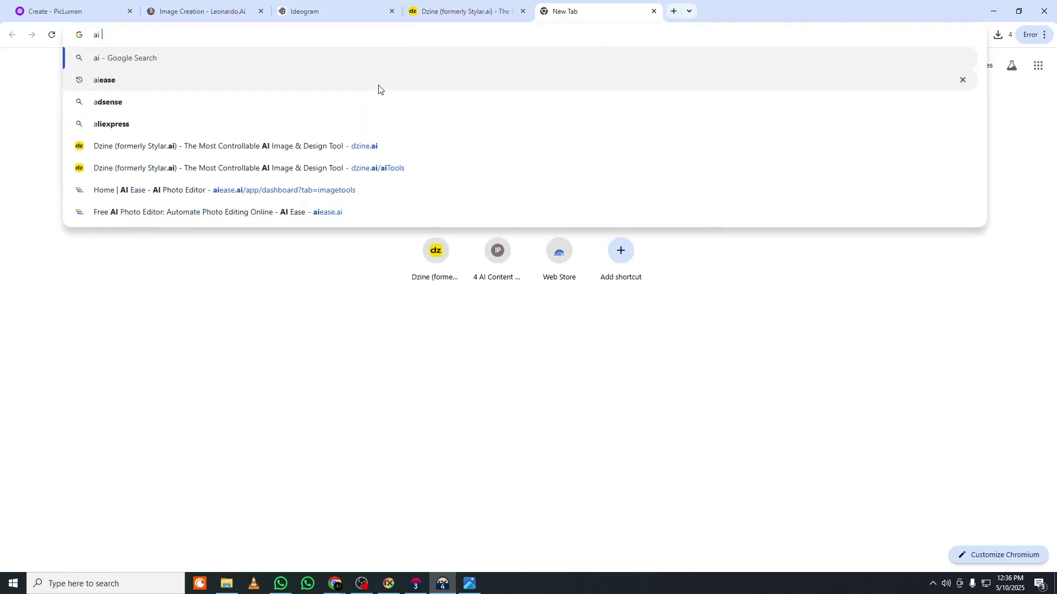
{"action": "type", "text": "image expa"}
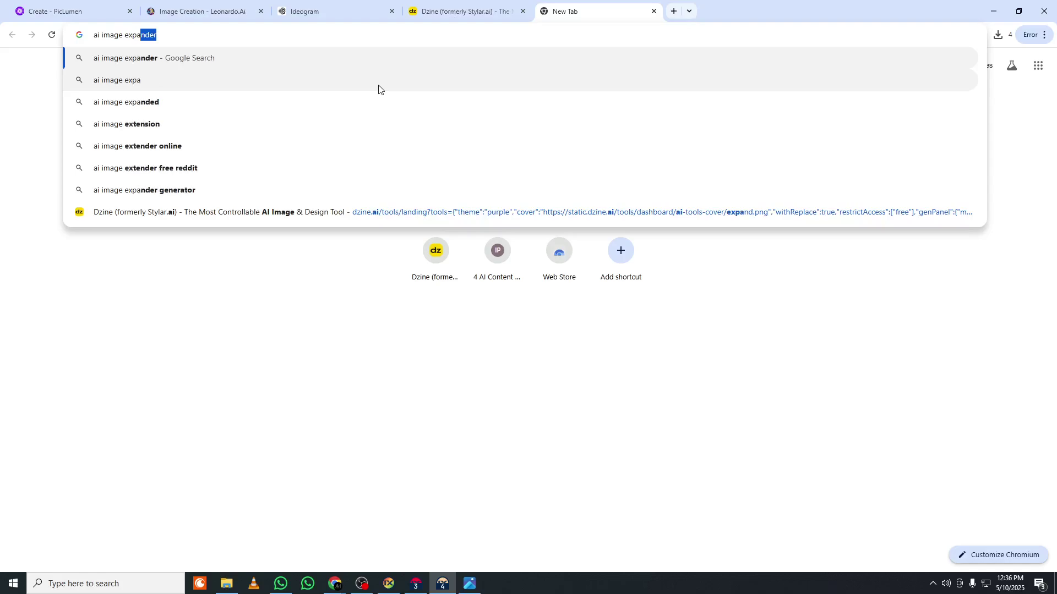
{"action": "key", "text": "Return"}
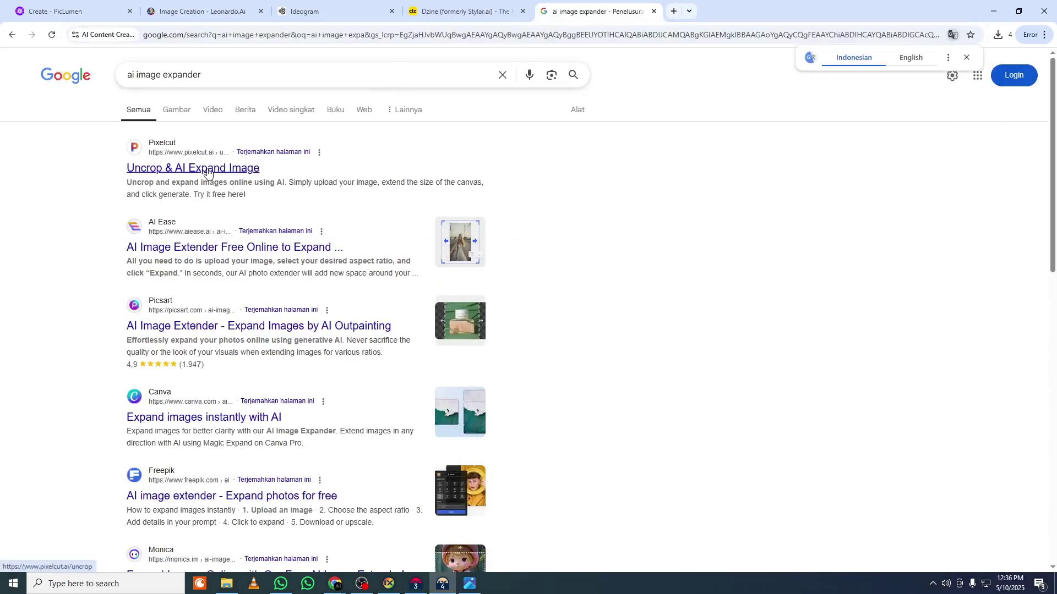
{"action": "left_click", "coordinate": [207, 168]}
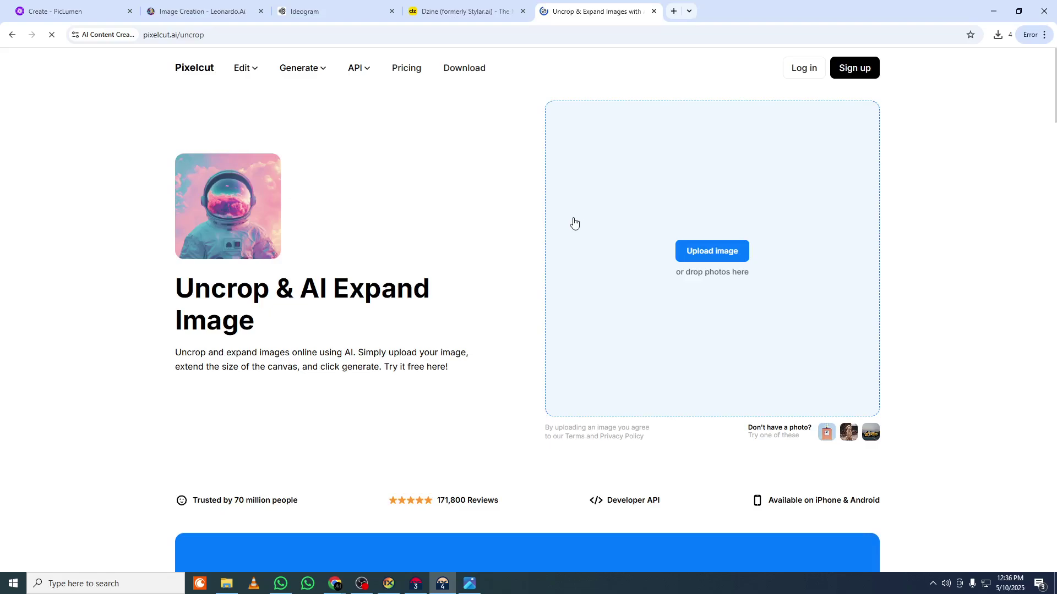
- Return to Dzine's Generative Expand canvas and upload Untitled.jpg from the Downloads folder
{"action": "key", "text": "ctrl+shift+Tab"}
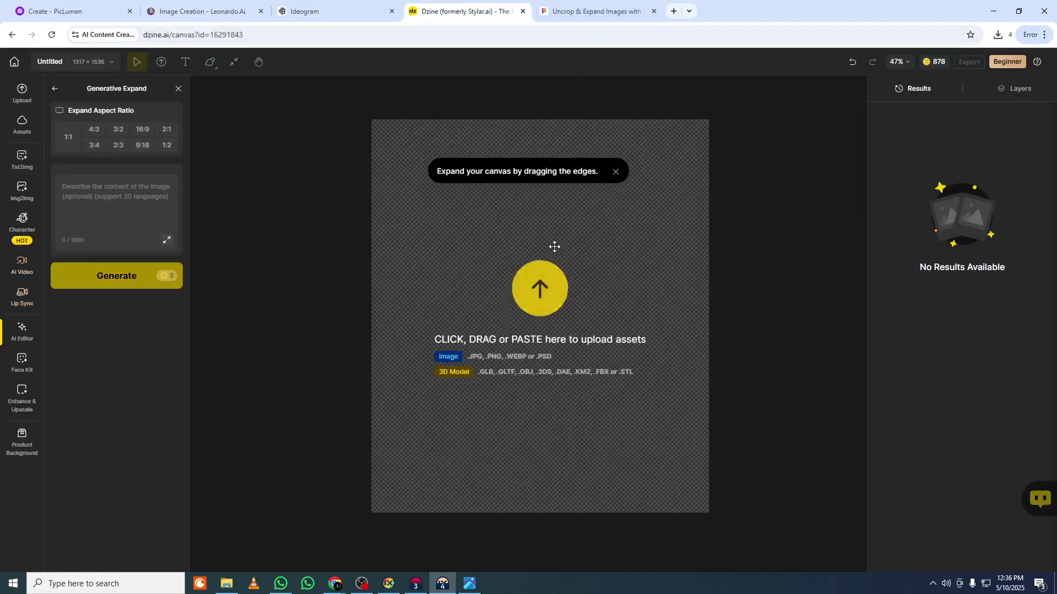
{"action": "left_click", "coordinate": [524, 294]}
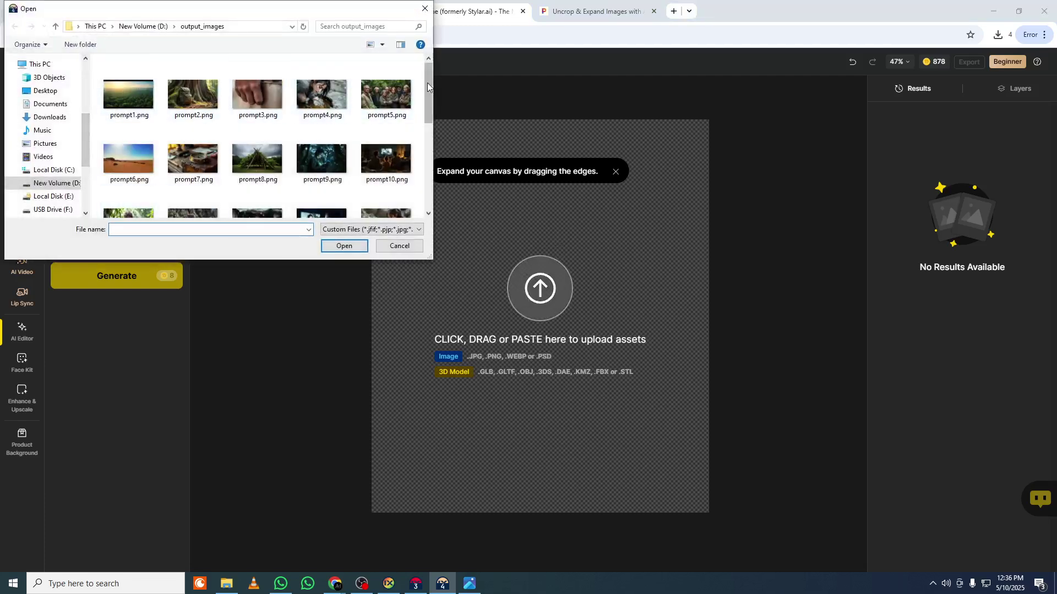
{"action": "mouse_move", "coordinate": [427, 74]}
{"action": "left_mouse_down"}
{"action": "mouse_move", "coordinate": [425, 174]}
{"action": "mouse_move", "coordinate": [421, 69]}
{"action": "left_mouse_up"}
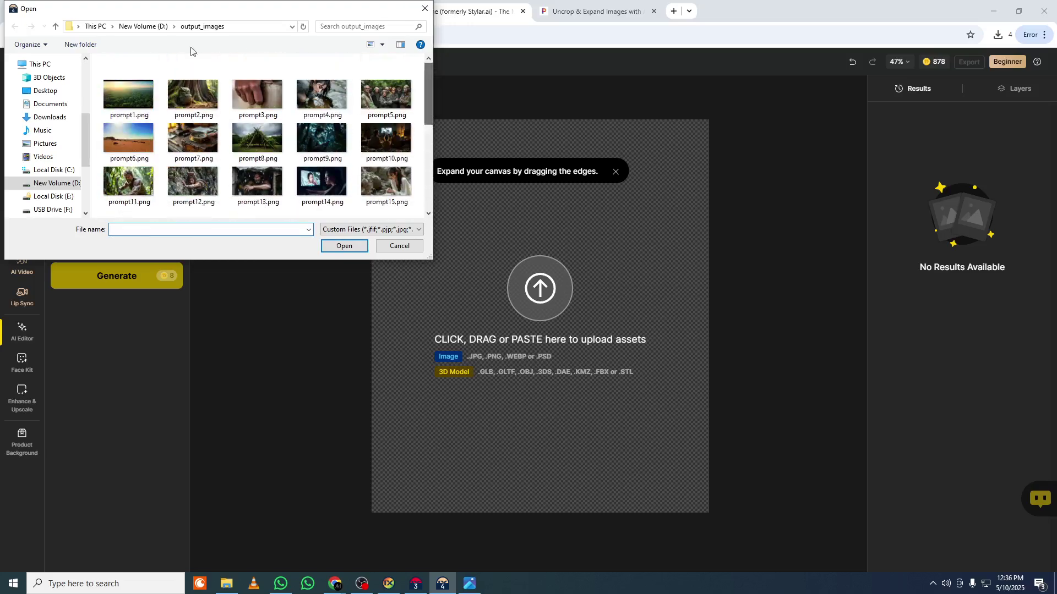
{"action": "left_click", "coordinate": [140, 26]}
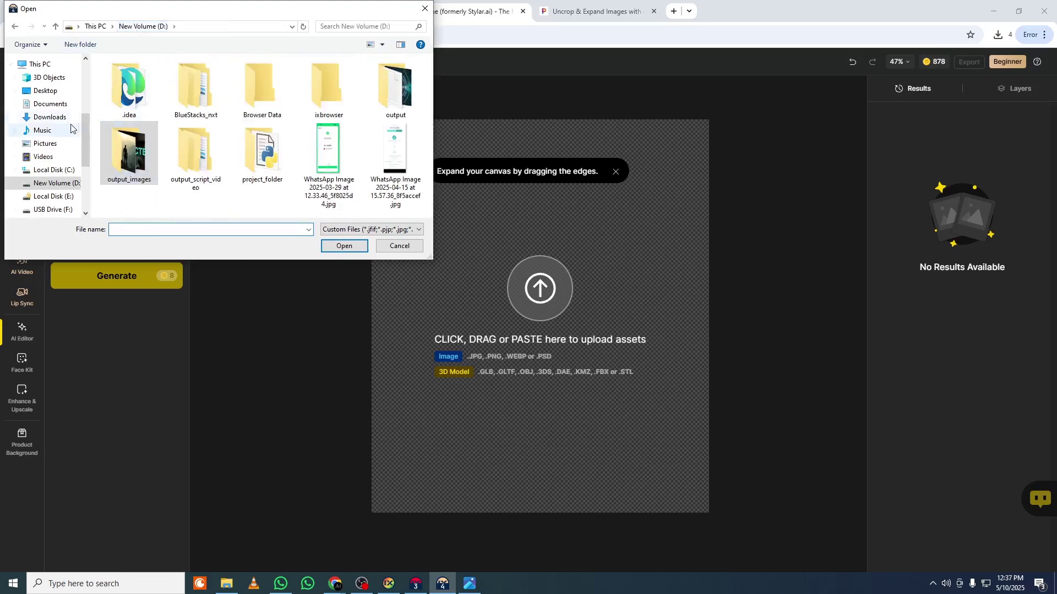
{"action": "left_click", "coordinate": [55, 117]}
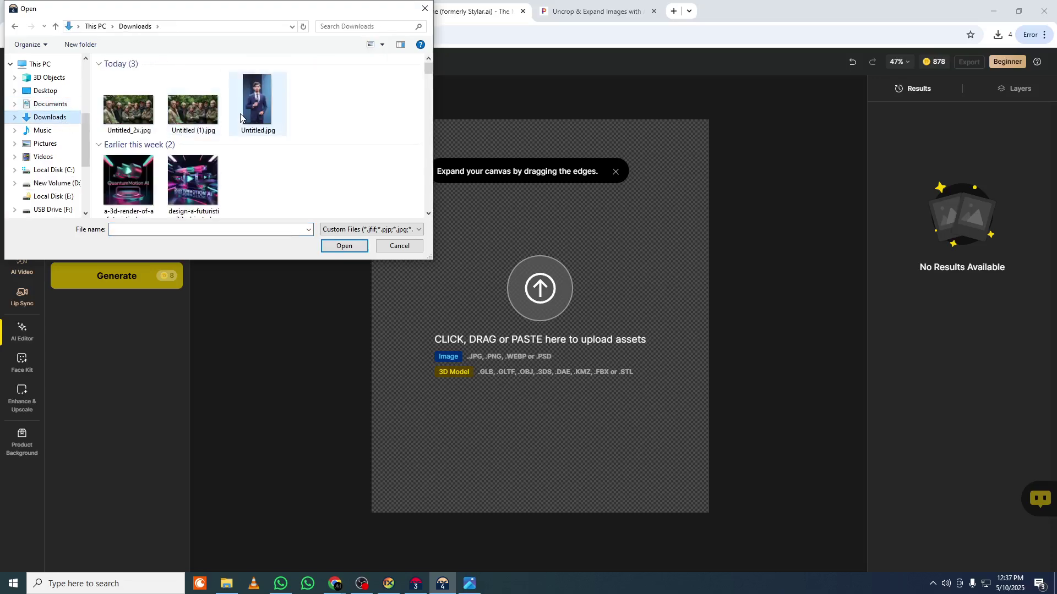
{"action": "double_click", "coordinate": [258, 105]}
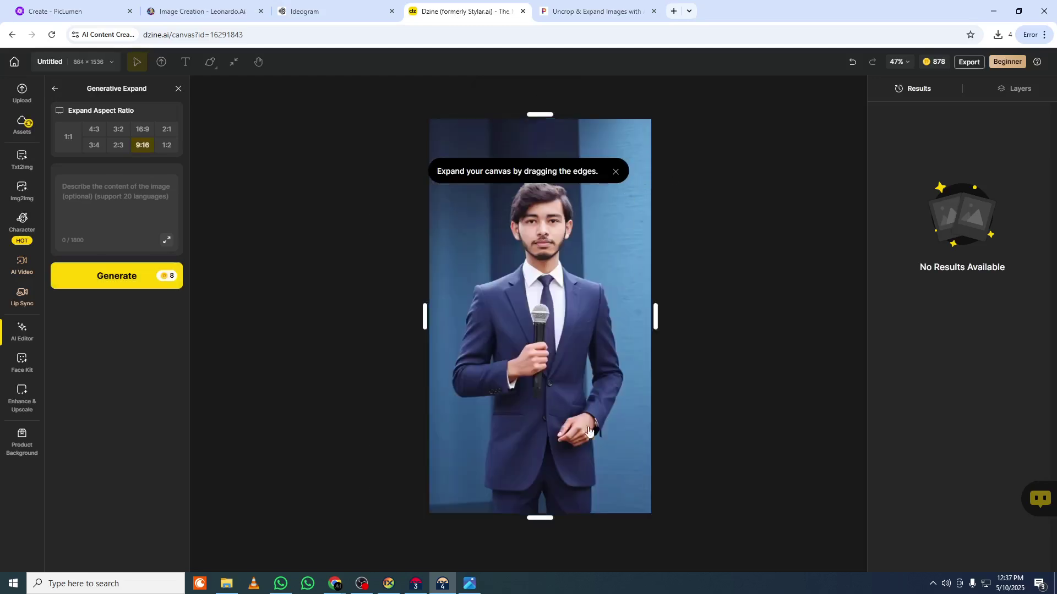
- Try narrowing the canvas around the man's portrait to about 629 × 1536 and undo the latest changes
{"action": "left_click_drag", "start_coordinate": [653, 311], "coordinate": [625, 322]}
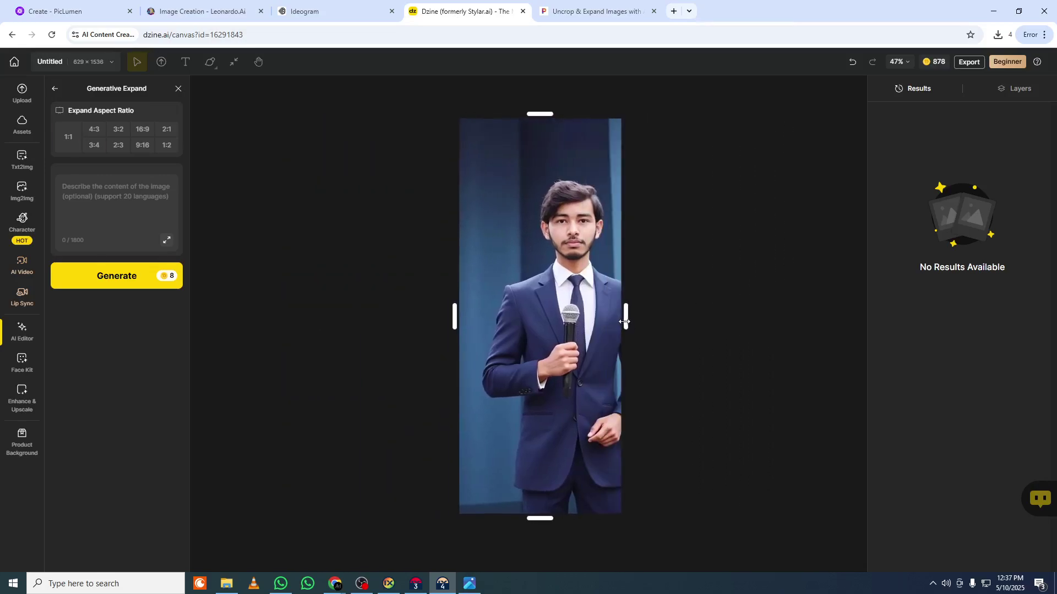
{"action": "key", "text": "ctrl+z"}
{"action": "key", "text": "ctrl+z"}
{"action": "key", "text": "ctrl+shift+z"}
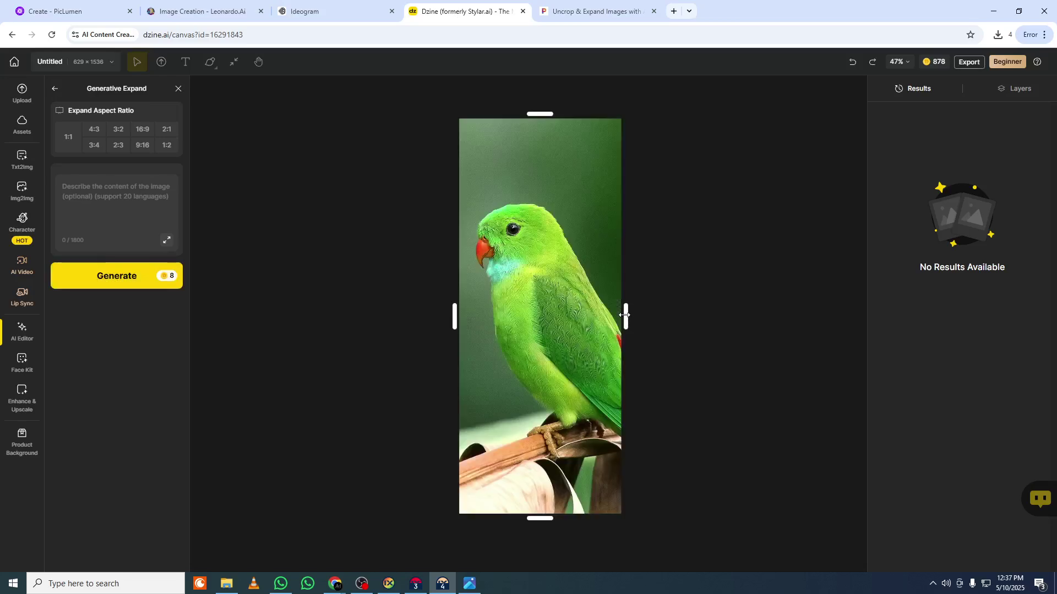
- Widen the expand canvas around the parrot image to about 1313 × 1536
{"action": "left_click_drag", "start_coordinate": [630, 315], "coordinate": [668, 324]}
{"action": "left_click", "coordinate": [436, 320]}
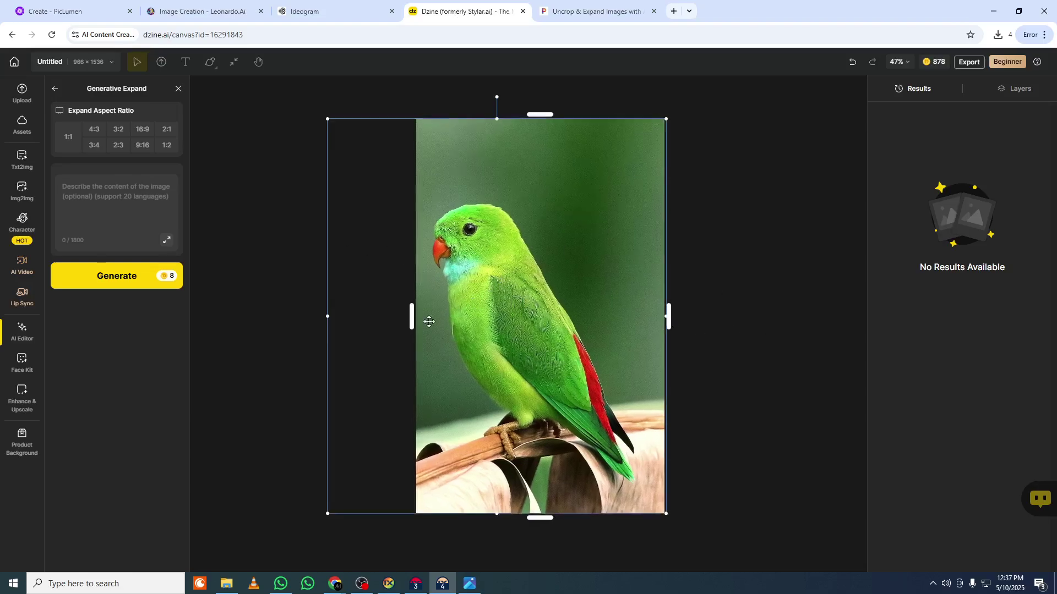
{"action": "left_click_drag", "start_coordinate": [412, 316], "coordinate": [366, 316]}
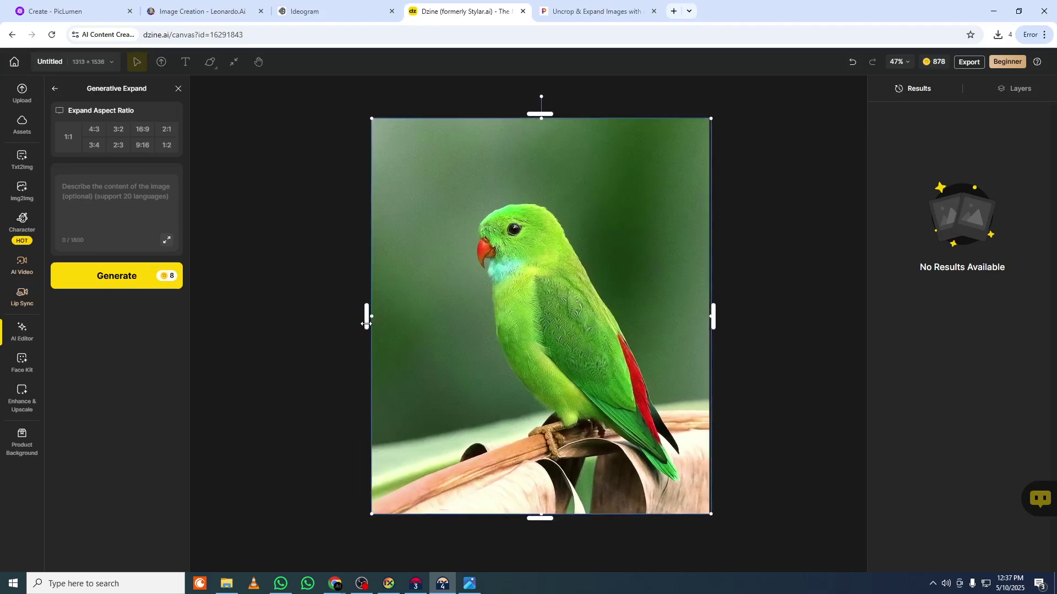
- Try the 1:1 and 9:16 expand aspect ratios on the parrot image, and delete the parrot from the canvas
{"action": "left_click", "coordinate": [78, 141]}
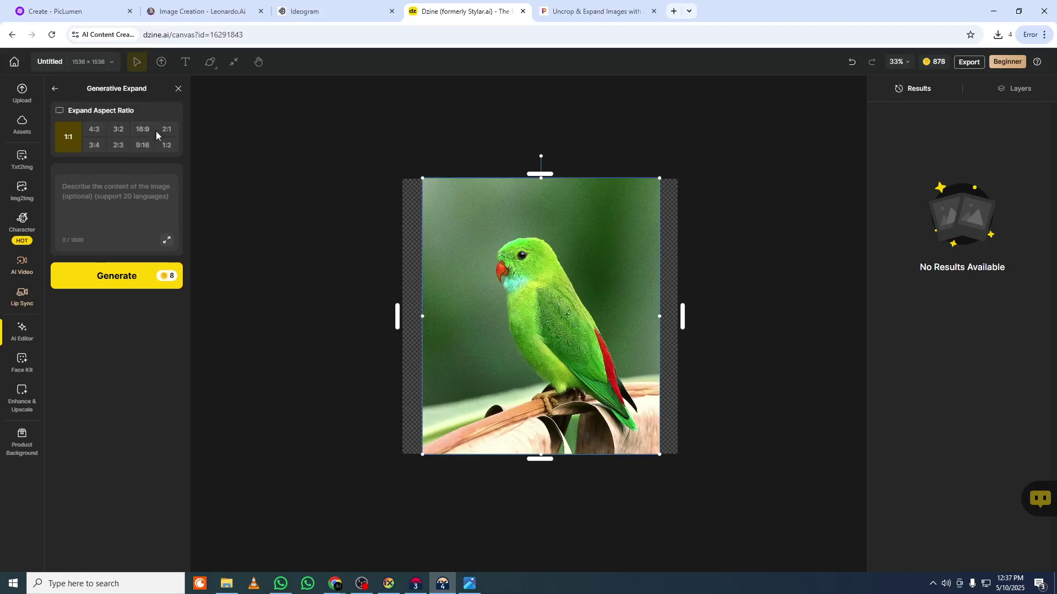
{"action": "left_click", "coordinate": [142, 145]}
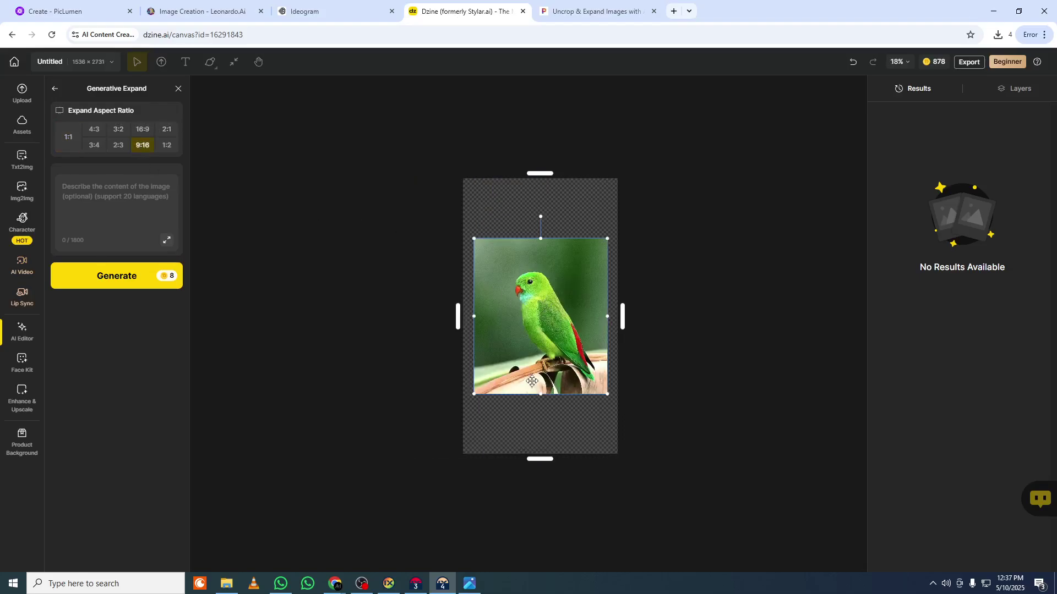
{"action": "key", "text": "Delete"}
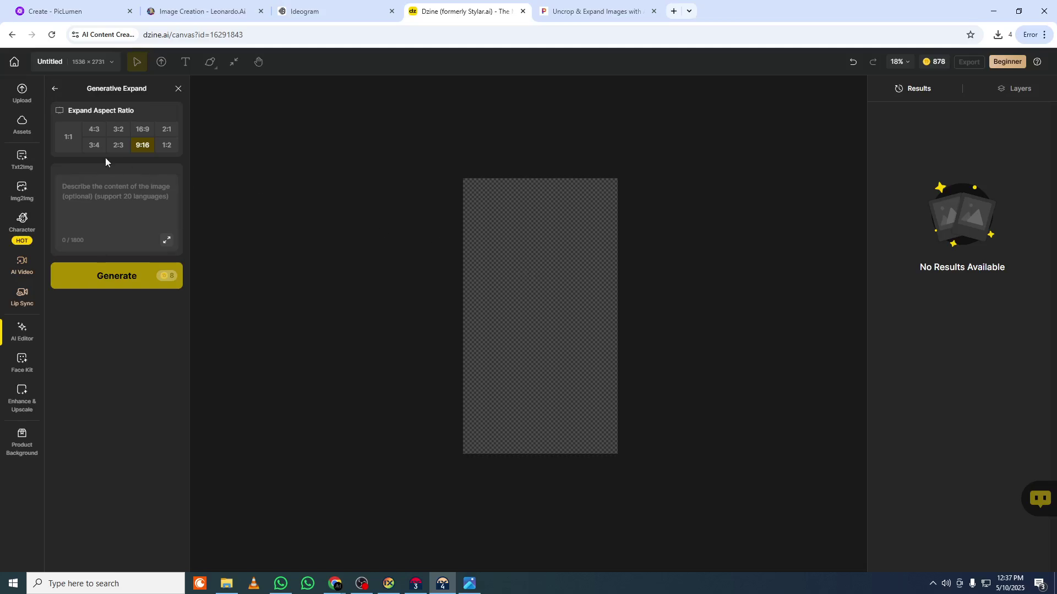
- Upload the portrait Untitled.jpg from the Downloads folder to the emptied Generative Expand canvas
{"action": "left_click", "coordinate": [27, 97]}
{"action": "left_click", "coordinate": [267, 110]}
{"action": "double_click", "coordinate": [267, 111]}
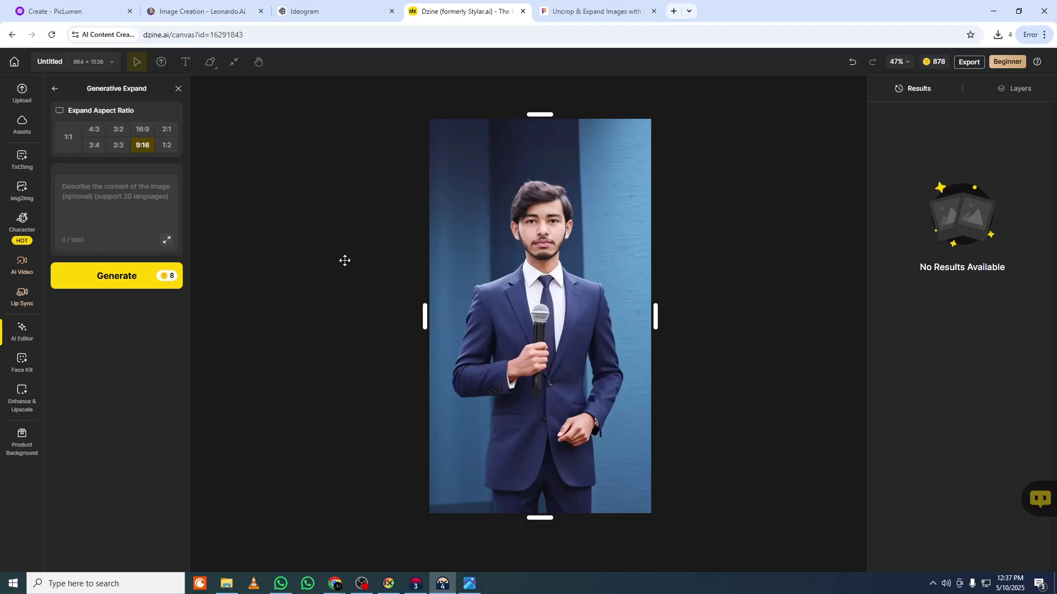
- Set the portrait's expand aspect ratio to 16:9, leave the description empty, and generate the expanded image
{"action": "left_click", "coordinate": [145, 190]}
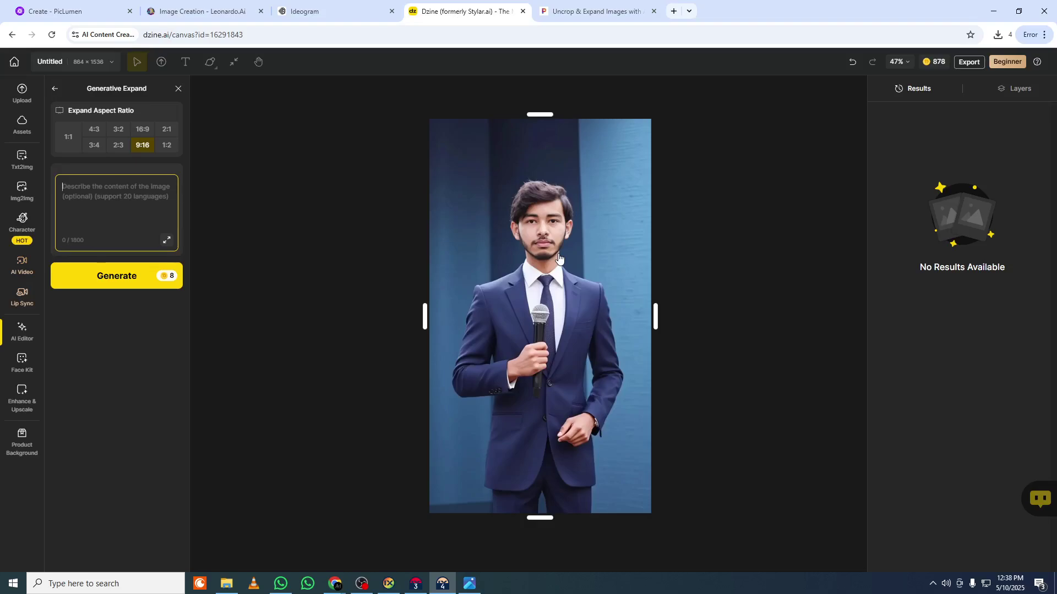
{"action": "left_click", "coordinate": [142, 129]}
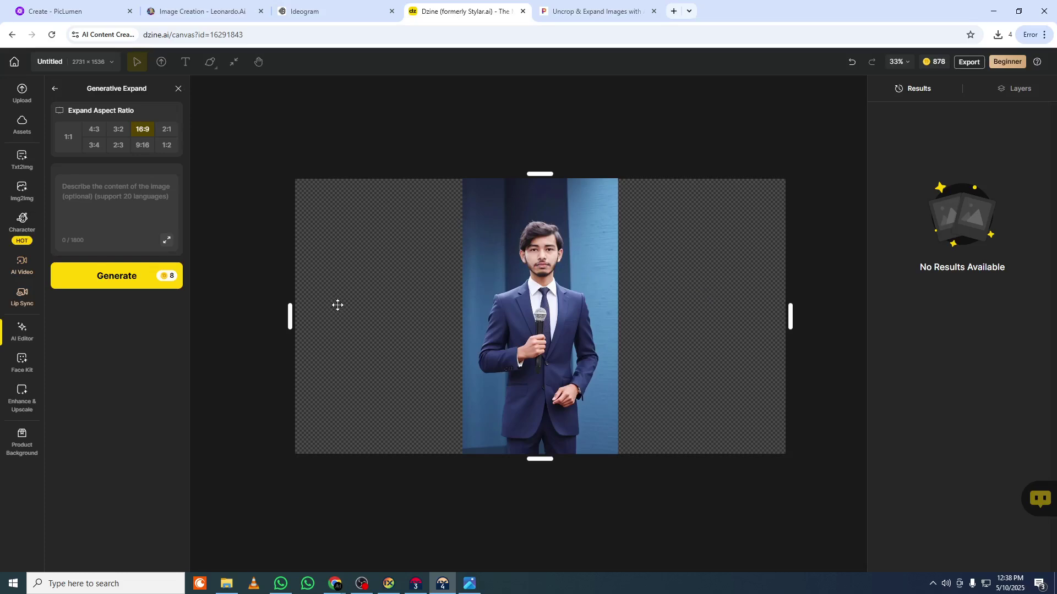
{"action": "left_click", "coordinate": [120, 209]}
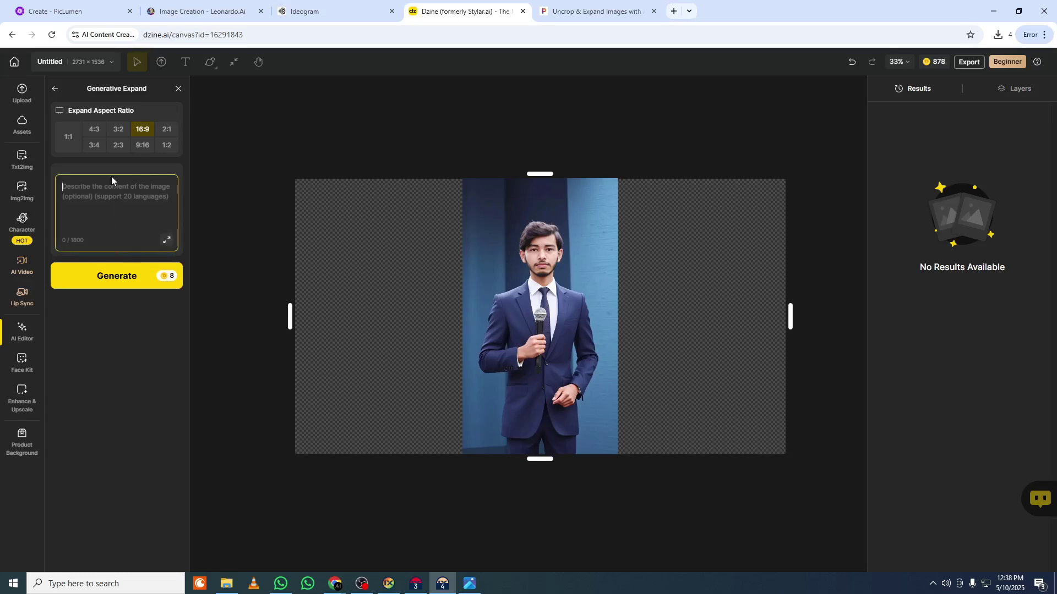
{"action": "left_click", "coordinate": [138, 276]}
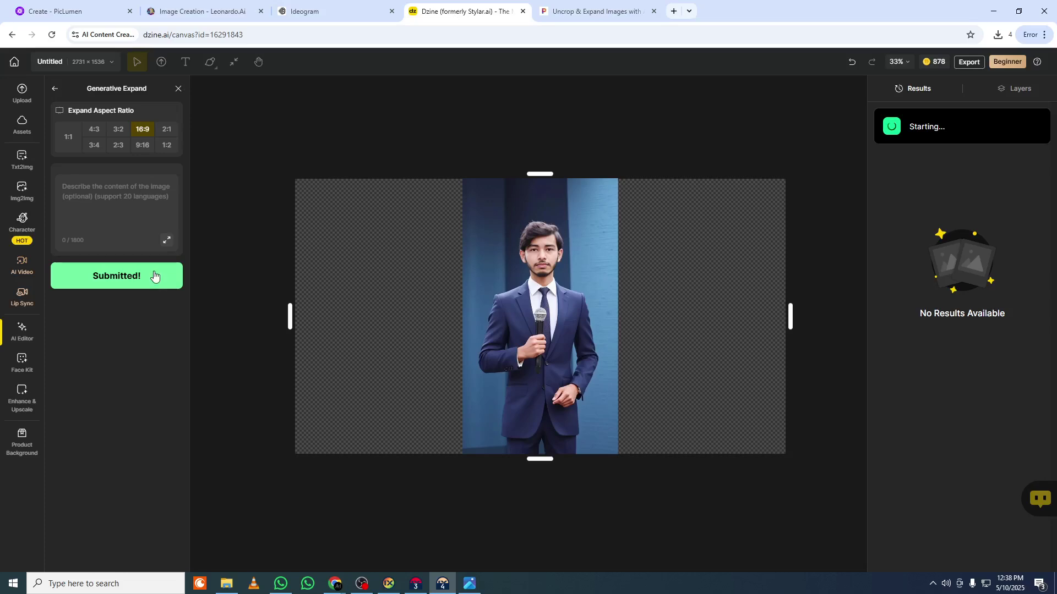
- Switch to Pixelcut, upload Untitled.jpg from the Downloads folder, and set the expand aspect ratio to 16:9
{"action": "left_click", "coordinate": [584, 11]}
{"action": "left_click", "coordinate": [683, 245]}
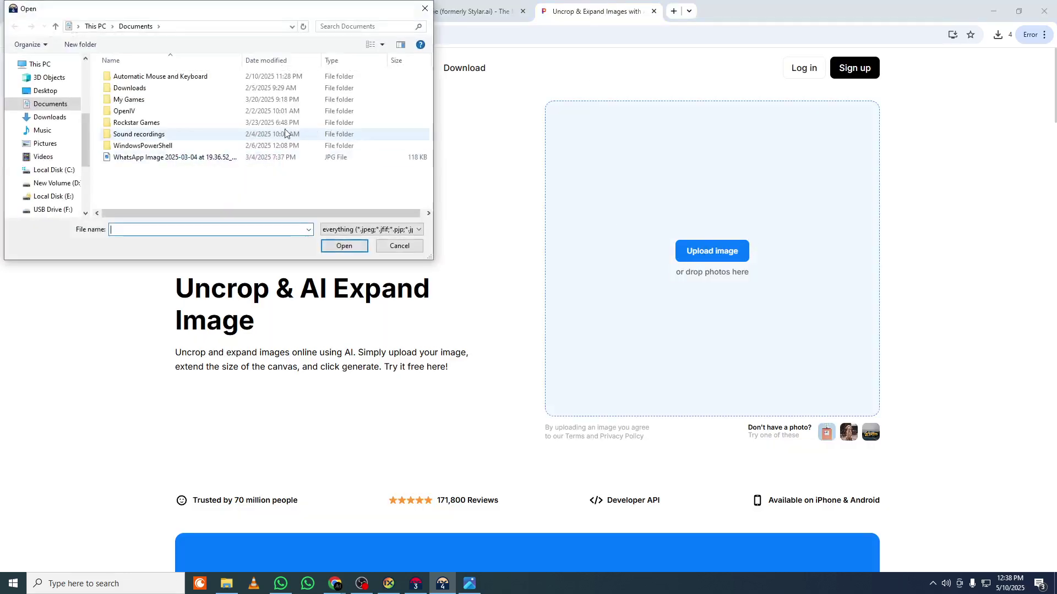
{"action": "left_click", "coordinate": [50, 117]}
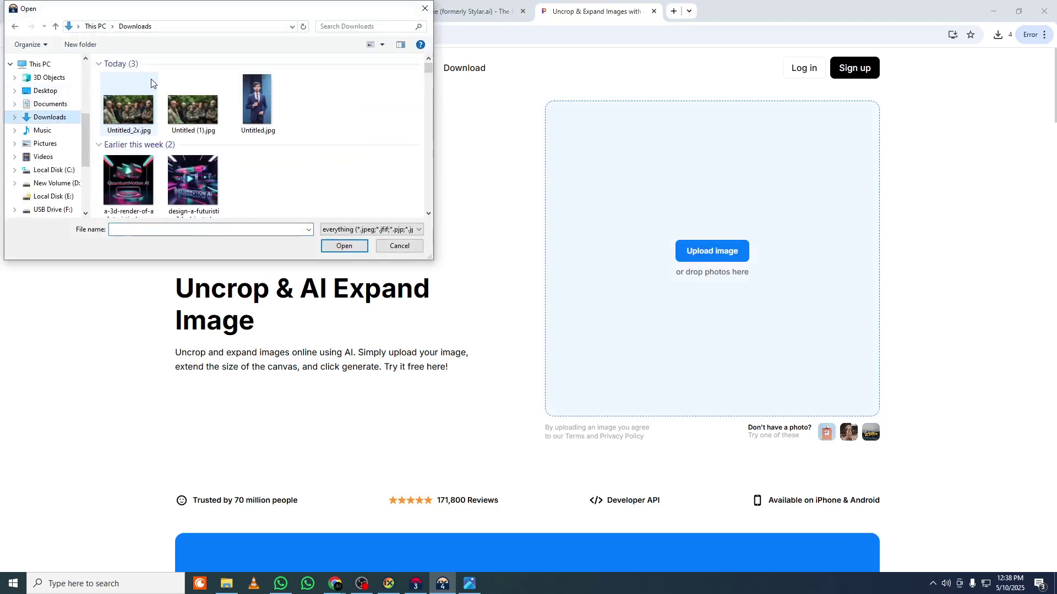
{"action": "double_click", "coordinate": [259, 103]}
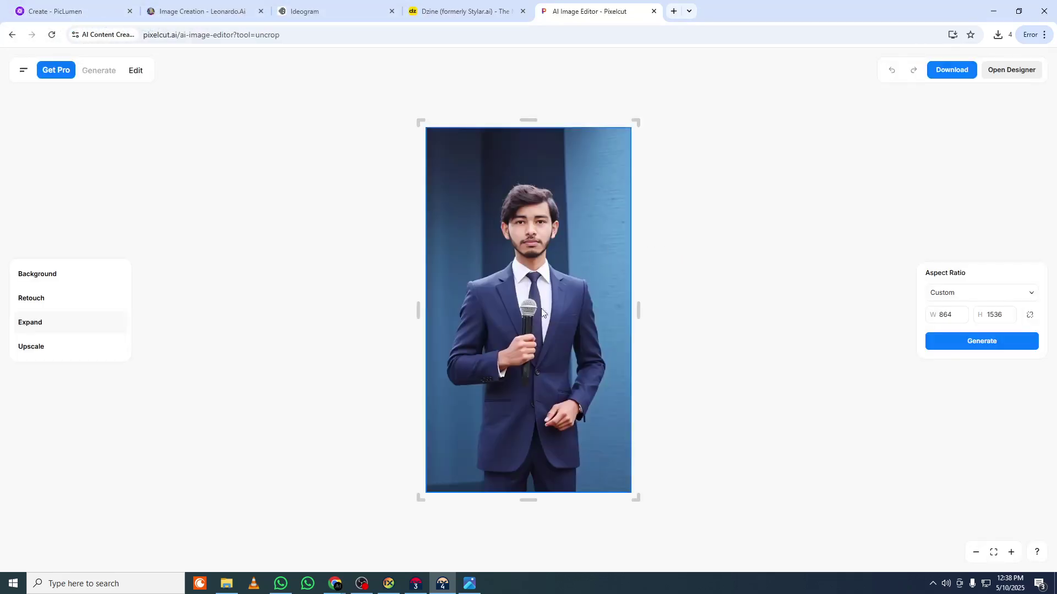
{"action": "left_click", "coordinate": [970, 301]}
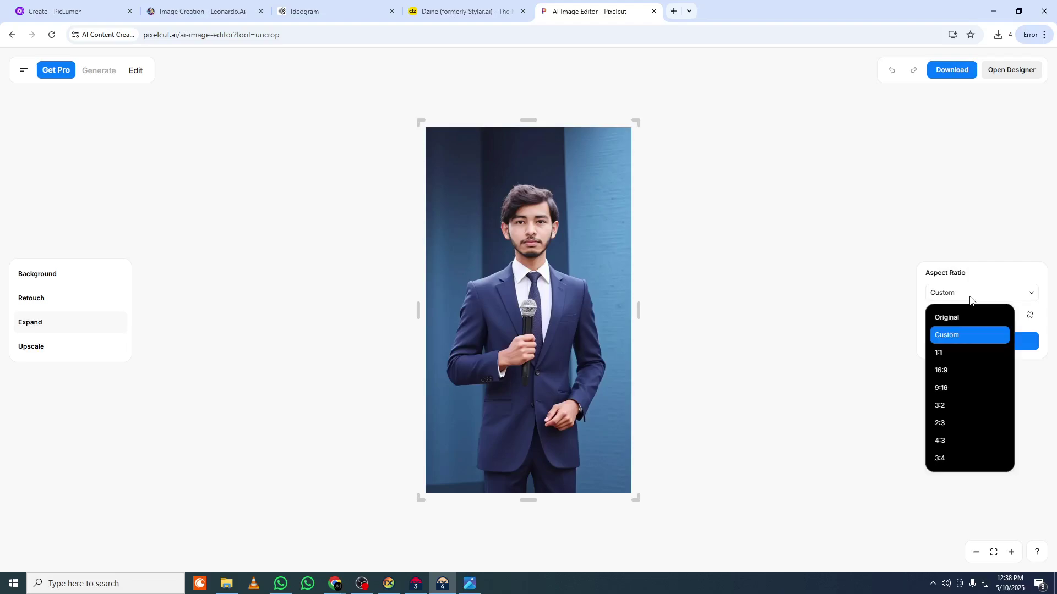
{"action": "left_click", "coordinate": [946, 362]}
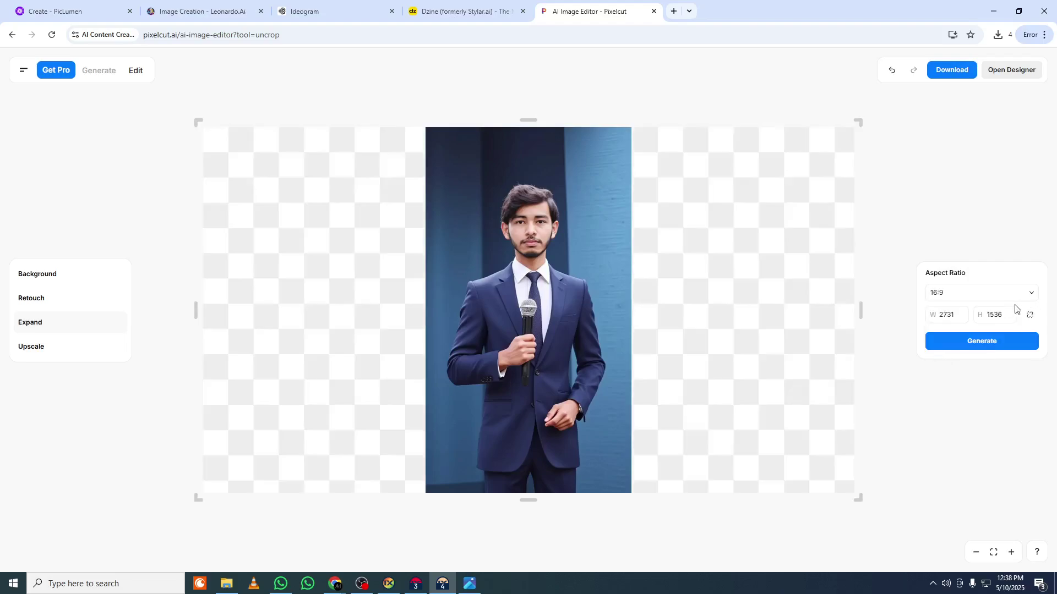
- Generate the 16:9 expansion of the portrait in Pixelcut and compare it with the four Generative Expand results in Dzine
{"action": "left_click", "coordinate": [965, 343]}
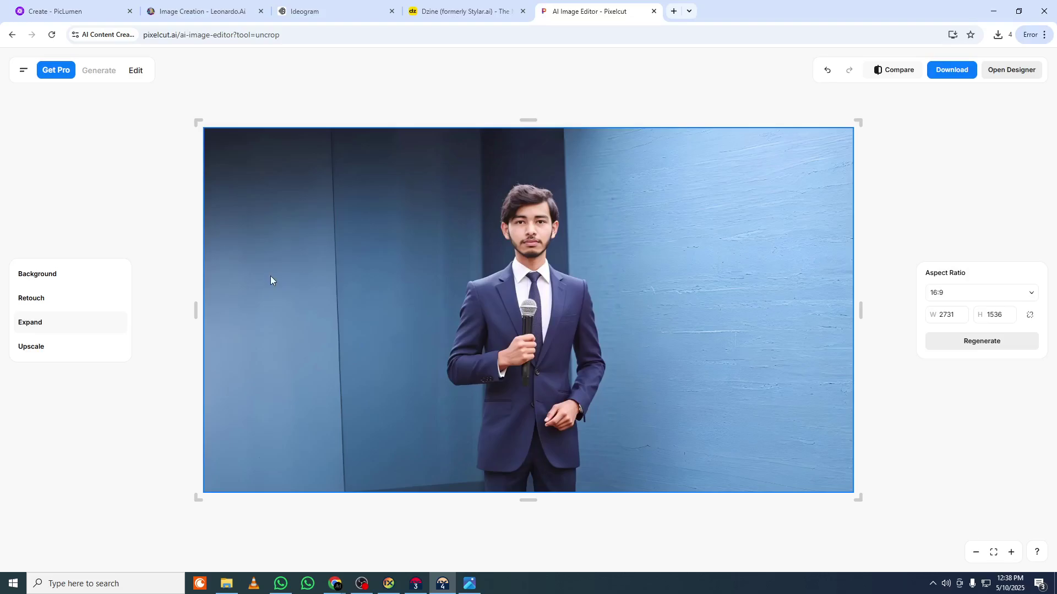
{"action": "left_click", "coordinate": [468, 11]}
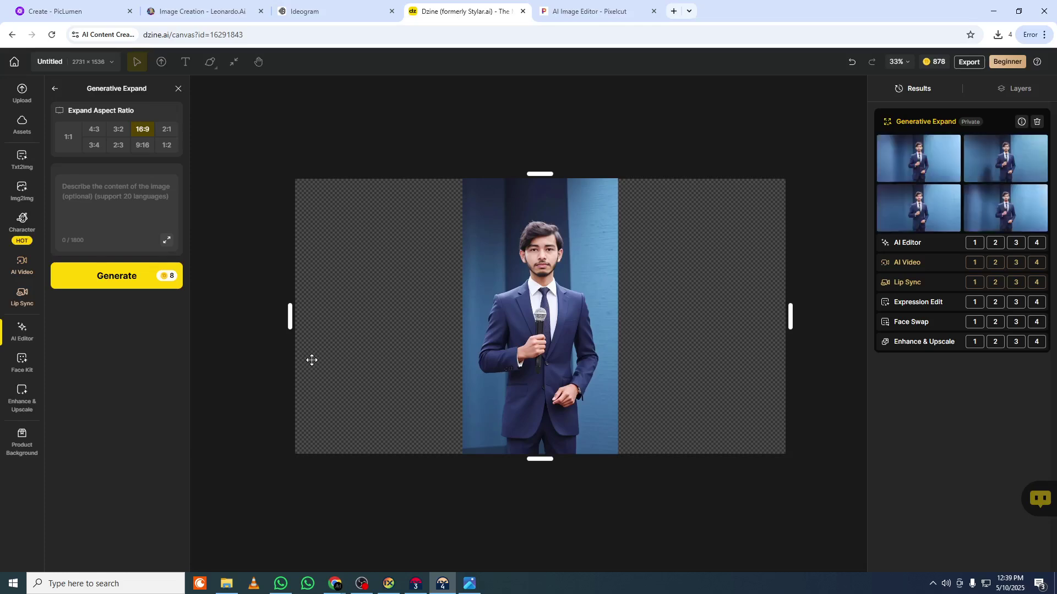
{"action": "mouse_move", "coordinate": [925, 147]}
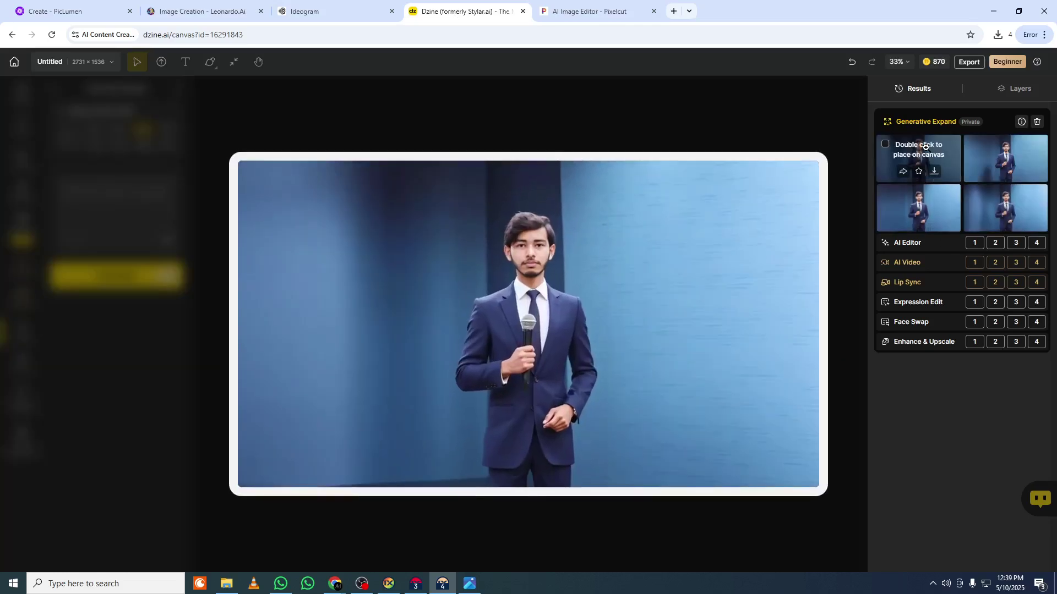
{"action": "mouse_move", "coordinate": [914, 207]}
{"action": "mouse_move", "coordinate": [1005, 174]}
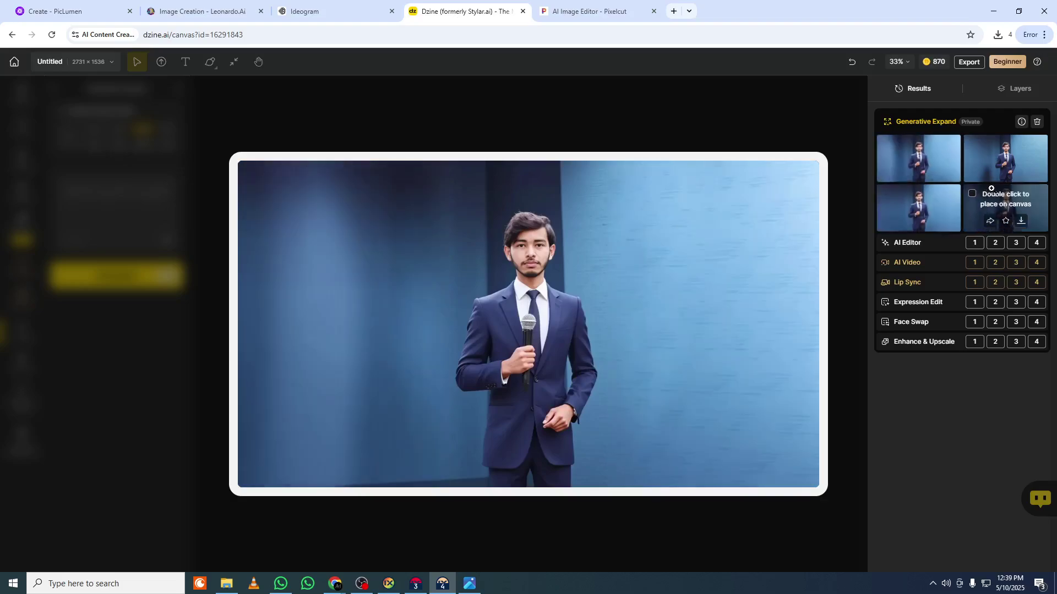
{"action": "mouse_move", "coordinate": [1007, 222]}
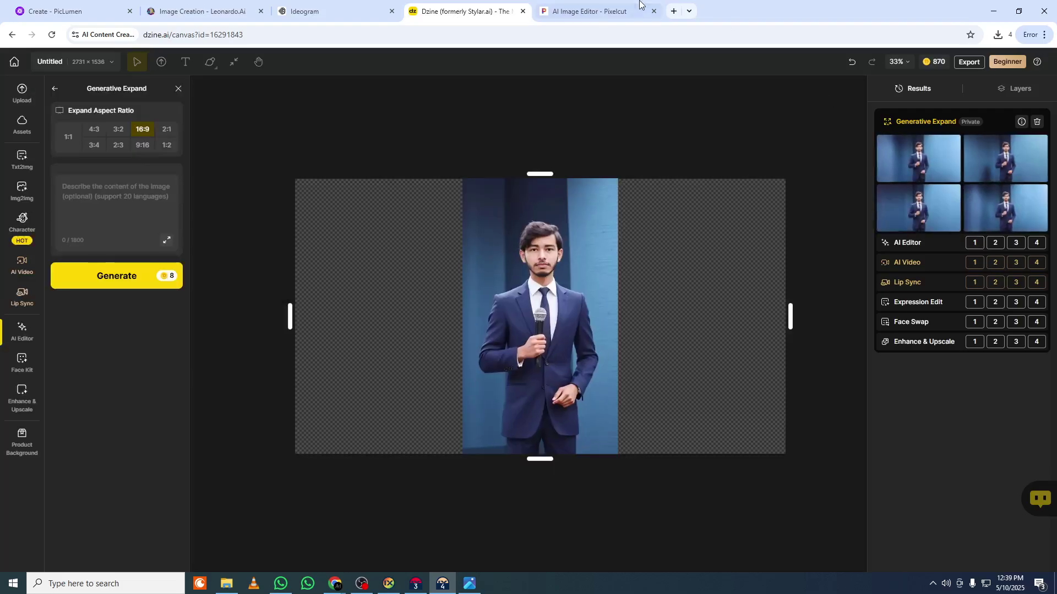
{"action": "left_click", "coordinate": [639, 6]}
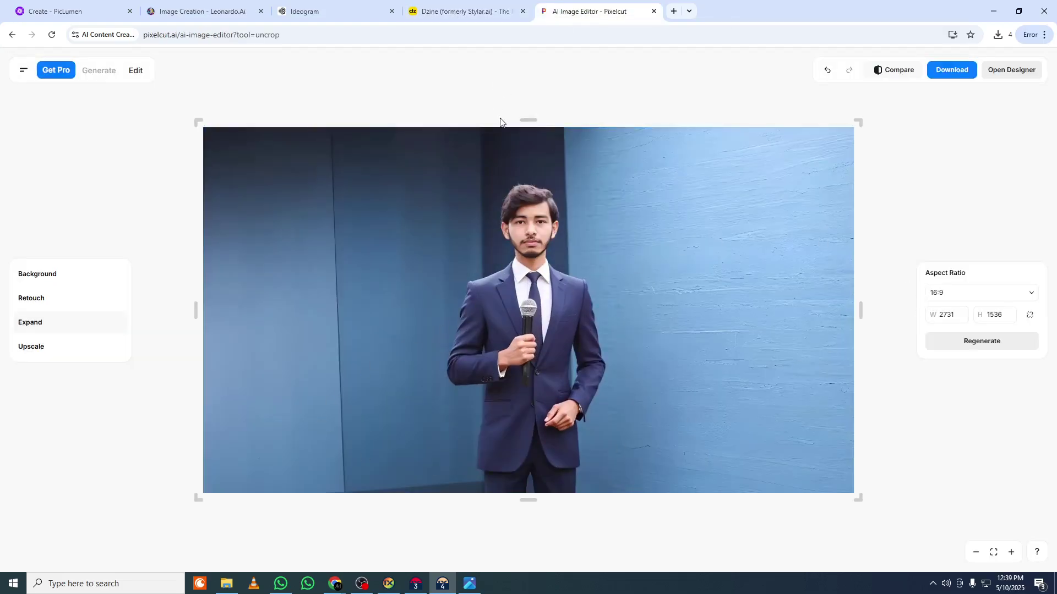
{"action": "left_click", "coordinate": [452, 11]}
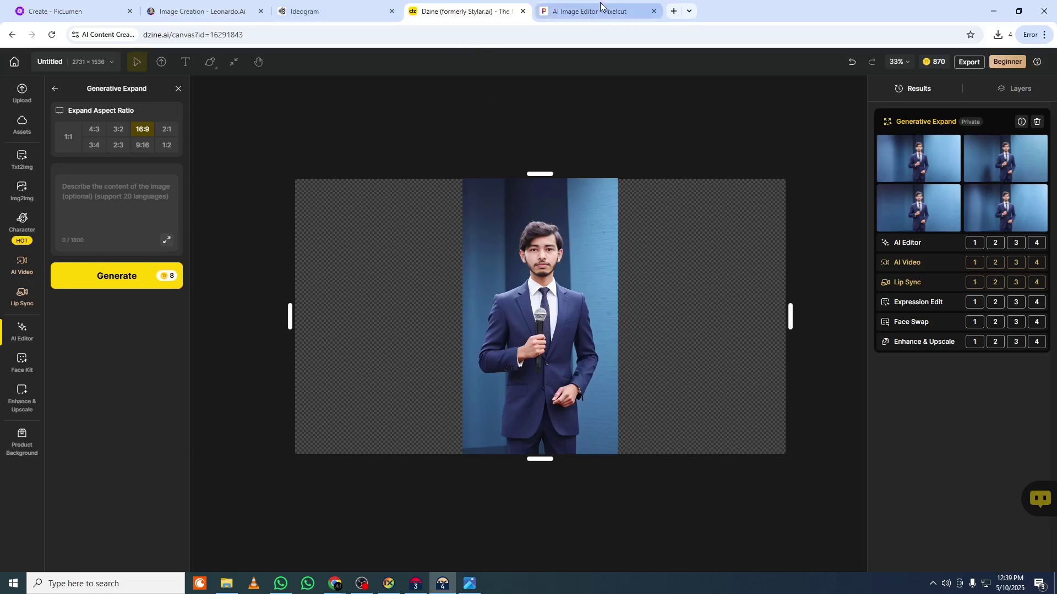
- Search the web for "image bg remover" in a new browser tab
{"action": "left_click", "coordinate": [674, 12]}
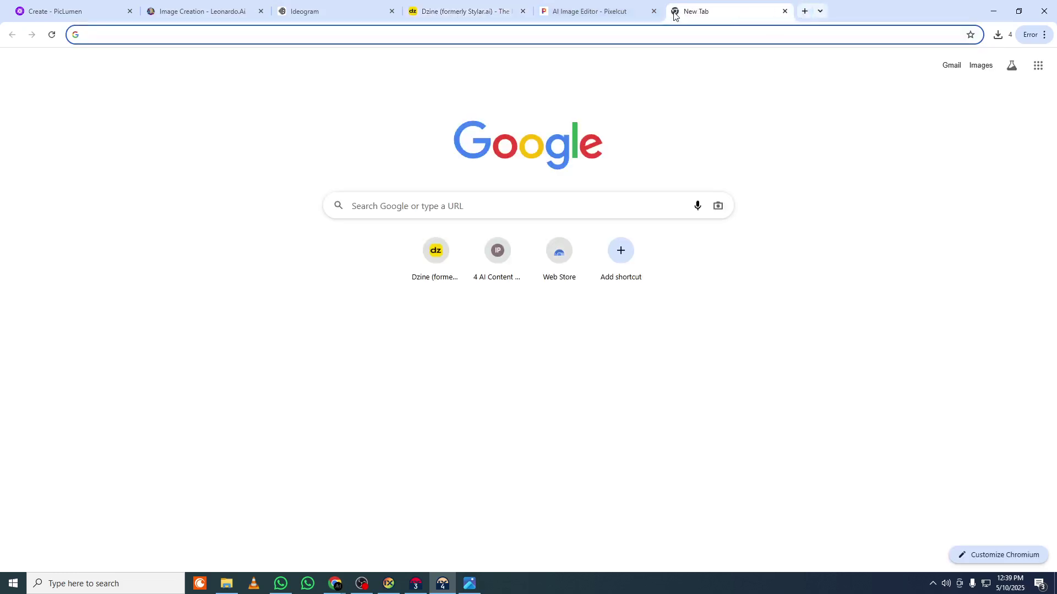
{"action": "type", "text": "image "}
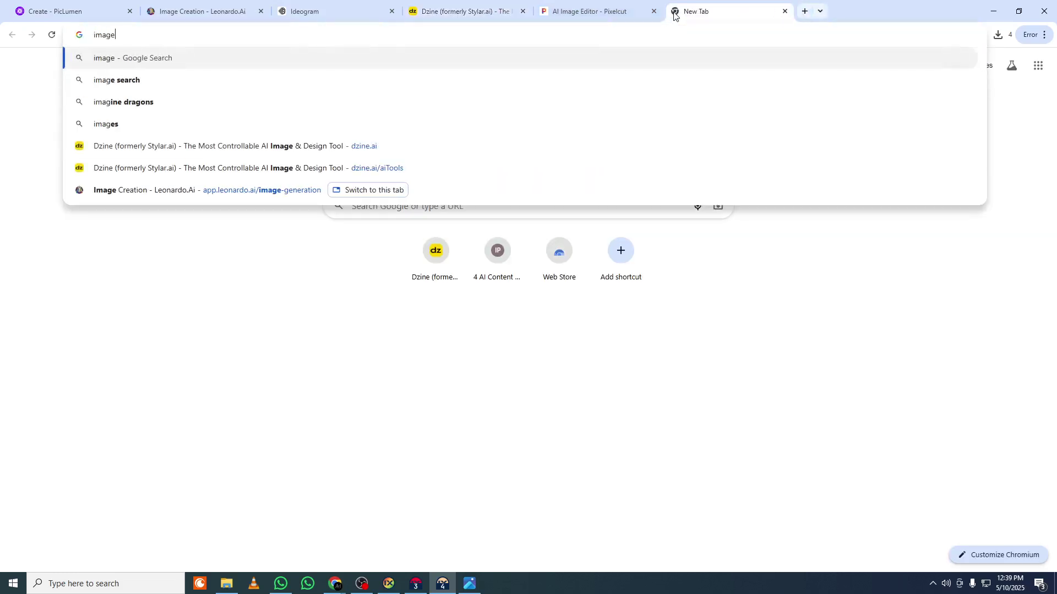
{"action": "type", "text": "b"}
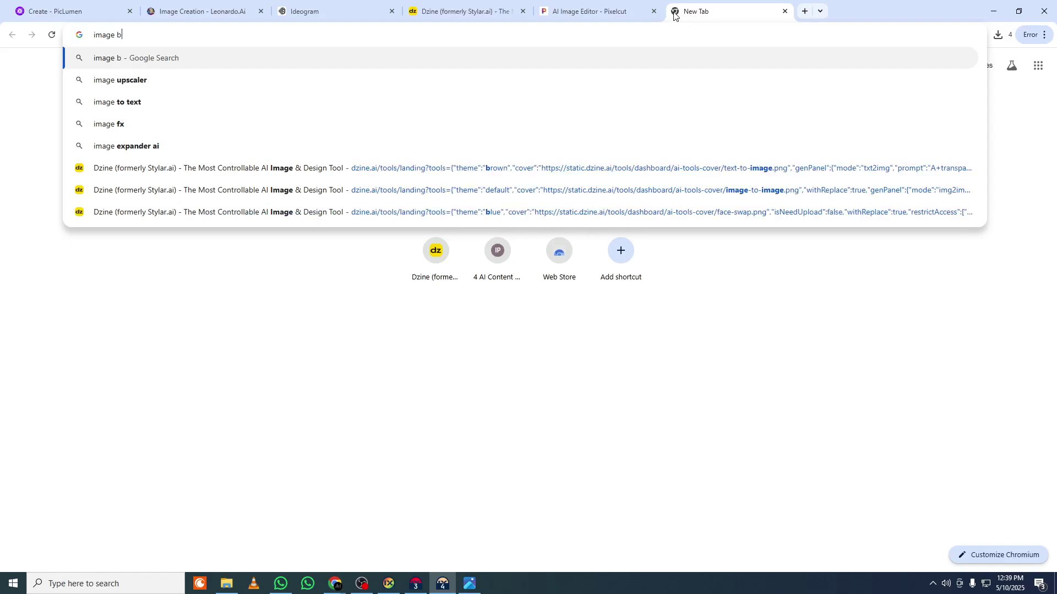
{"action": "type", "text": "g remover"}
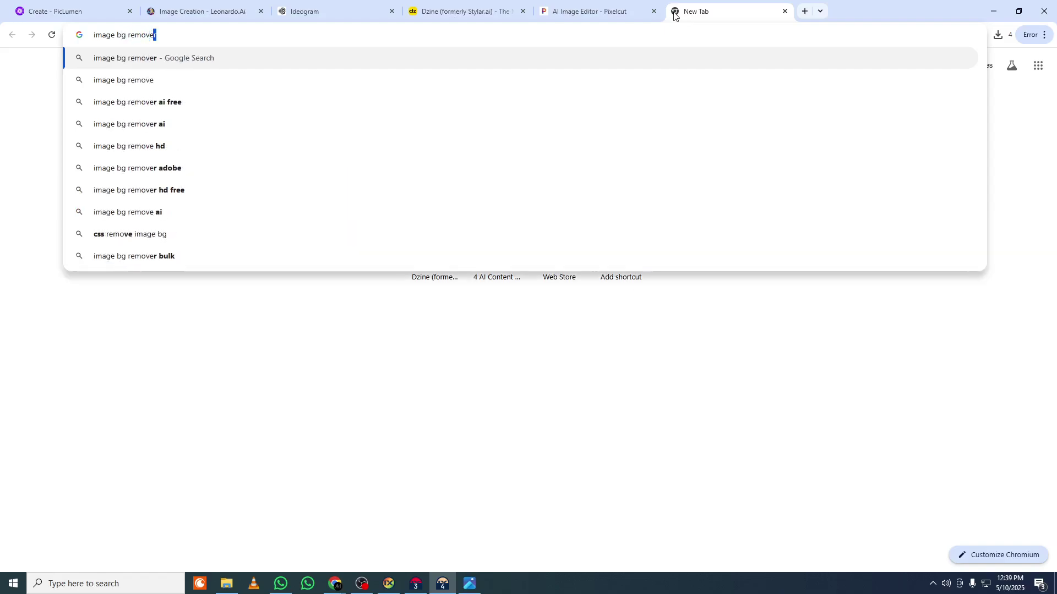
{"action": "key", "text": "Return"}
- Open the remove.bg site from the results and upload the portrait to remove its background
{"action": "left_click", "coordinate": [225, 165]}
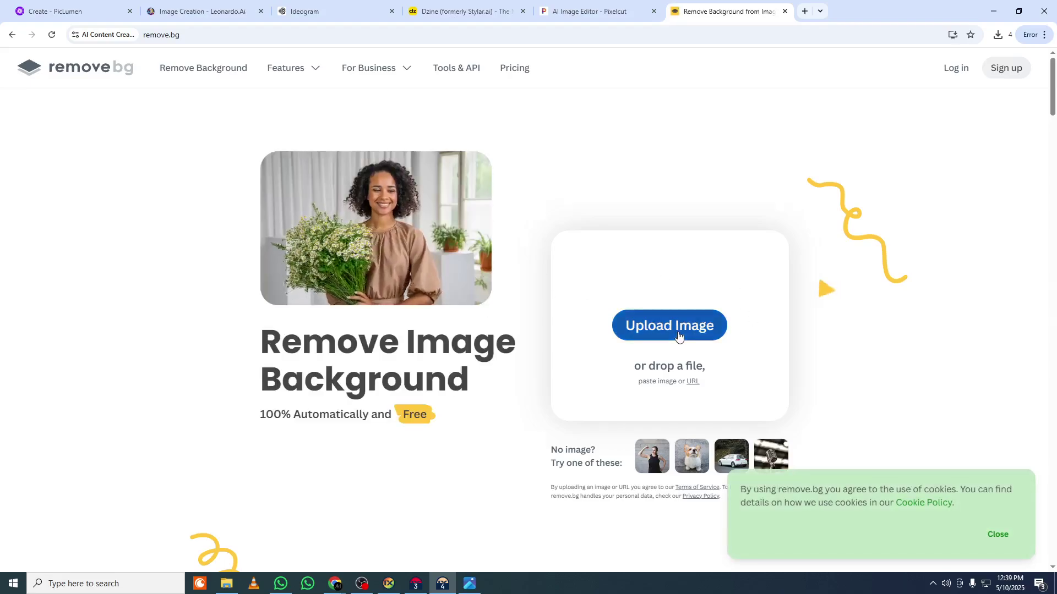
{"action": "left_click", "coordinate": [678, 337]}
{"action": "double_click", "coordinate": [269, 102]}
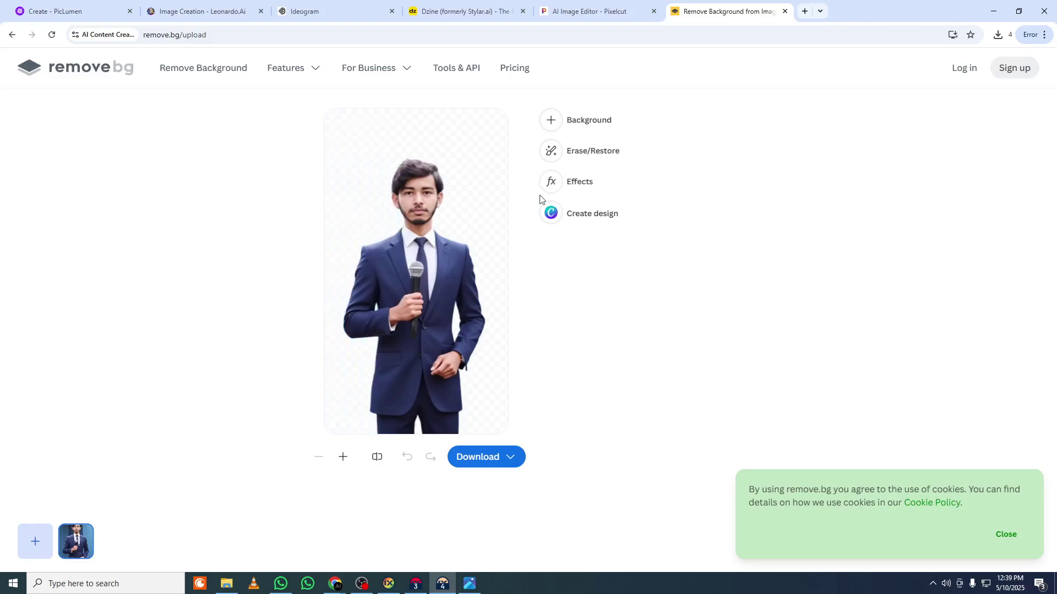
- Try erasing parts of the man's jacket and head with the Magic Brush, and undo the last erase
{"action": "left_click", "coordinate": [592, 150]}
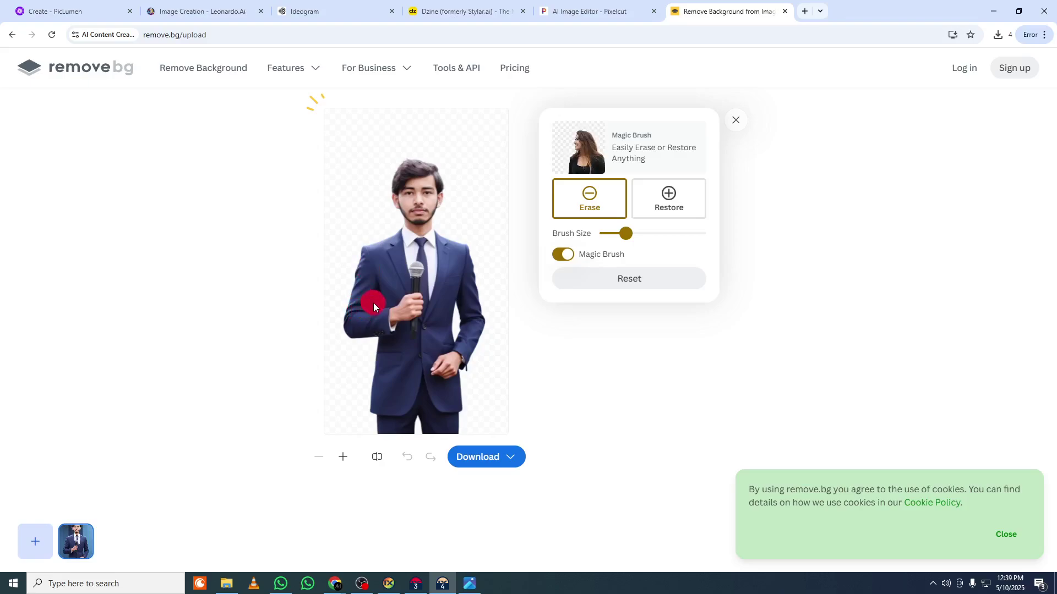
{"action": "mouse_move", "coordinate": [381, 323]}
{"action": "left_mouse_down"}
{"action": "mouse_move", "coordinate": [440, 337]}
{"action": "mouse_move", "coordinate": [457, 314]}
{"action": "mouse_move", "coordinate": [457, 351]}
{"action": "left_mouse_up"}
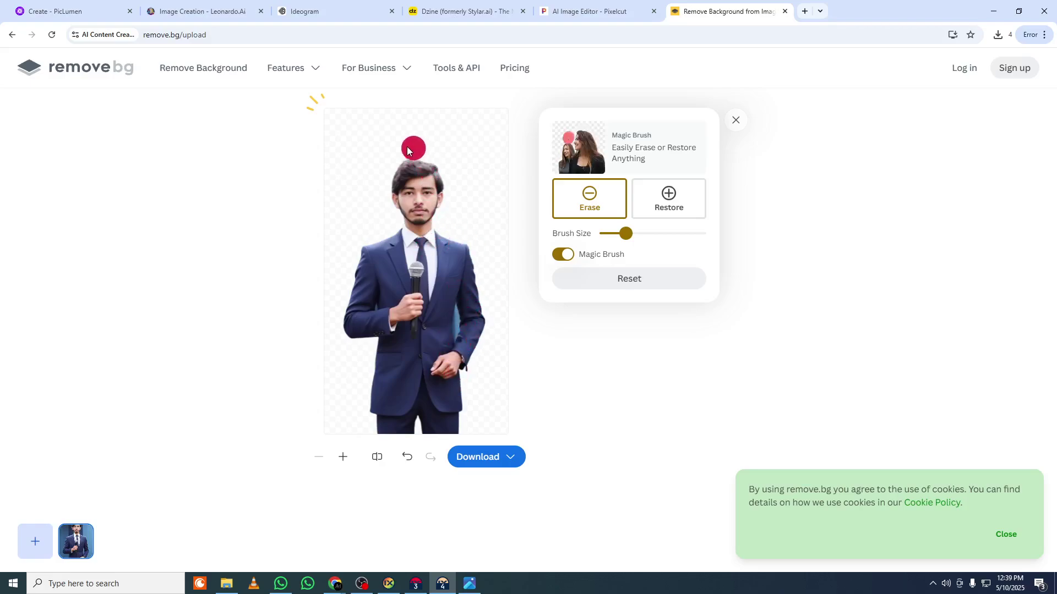
{"action": "mouse_move", "coordinate": [330, 127]}
{"action": "left_mouse_down"}
{"action": "mouse_move", "coordinate": [478, 126]}
{"action": "mouse_move", "coordinate": [513, 140]}
{"action": "mouse_move", "coordinate": [247, 128]}
{"action": "mouse_move", "coordinate": [472, 139]}
{"action": "mouse_move", "coordinate": [263, 142]}
{"action": "mouse_move", "coordinate": [386, 100]}
{"action": "mouse_move", "coordinate": [531, 104]}
{"action": "mouse_move", "coordinate": [256, 105]}
{"action": "mouse_move", "coordinate": [612, 124]}
{"action": "mouse_move", "coordinate": [530, 116]}
{"action": "mouse_move", "coordinate": [503, 156]}
{"action": "mouse_move", "coordinate": [431, 144]}
{"action": "mouse_move", "coordinate": [346, 147]}
{"action": "mouse_move", "coordinate": [324, 161]}
{"action": "mouse_move", "coordinate": [514, 171]}
{"action": "mouse_move", "coordinate": [333, 168]}
{"action": "mouse_move", "coordinate": [295, 185]}
{"action": "mouse_move", "coordinate": [556, 197]}
{"action": "mouse_move", "coordinate": [299, 205]}
{"action": "mouse_move", "coordinate": [522, 208]}
{"action": "mouse_move", "coordinate": [517, 218]}
{"action": "mouse_move", "coordinate": [315, 220]}
{"action": "mouse_move", "coordinate": [313, 232]}
{"action": "mouse_move", "coordinate": [528, 243]}
{"action": "mouse_move", "coordinate": [423, 225]}
{"action": "left_mouse_up"}
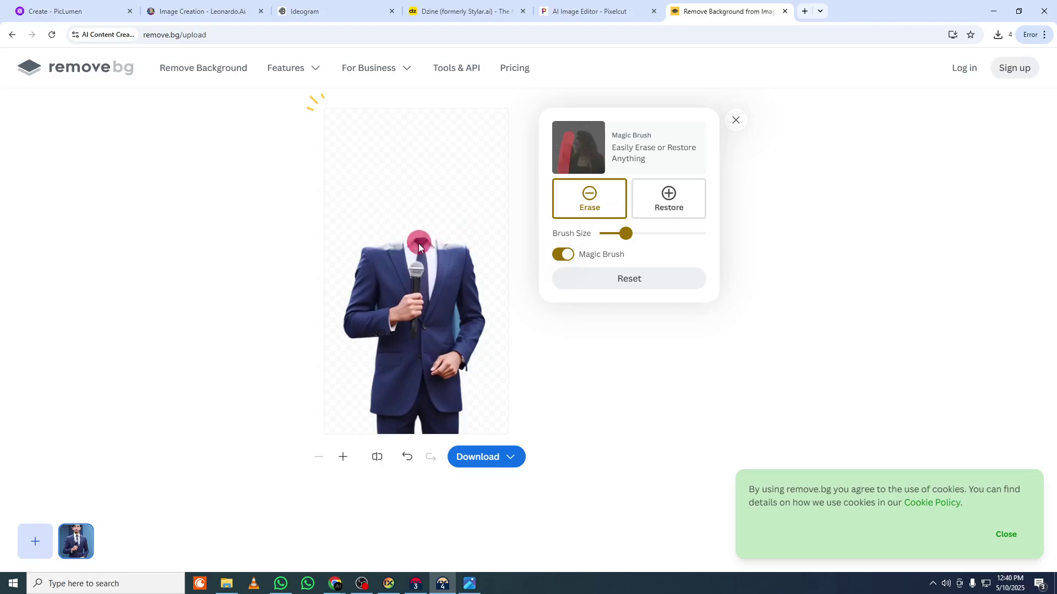
{"action": "left_click", "coordinate": [406, 458]}
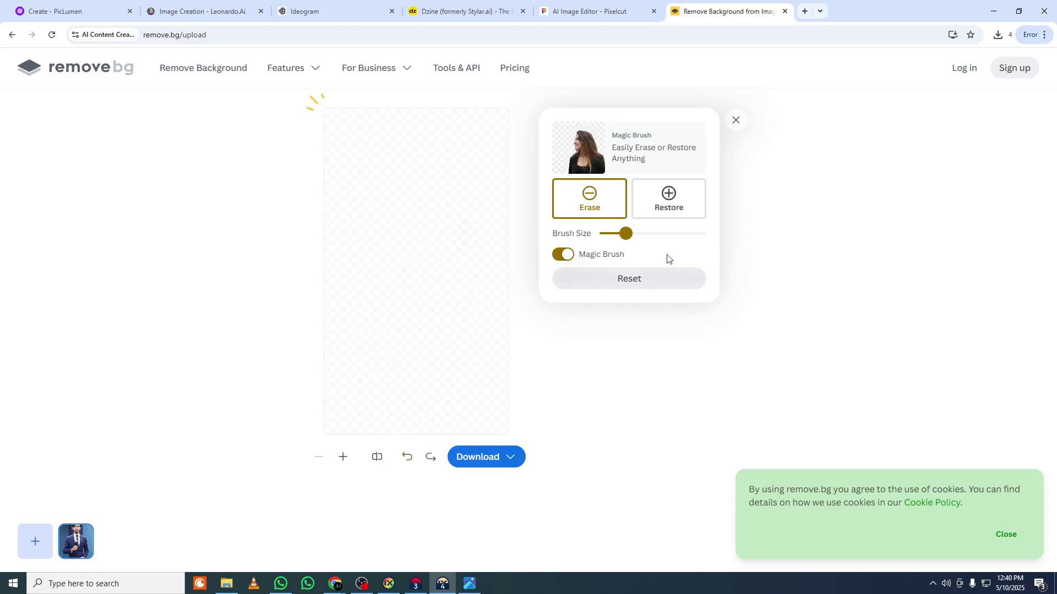
- Restore the original background around the man's head and shoulders with the Magic Brush
{"action": "left_click", "coordinate": [668, 199]}
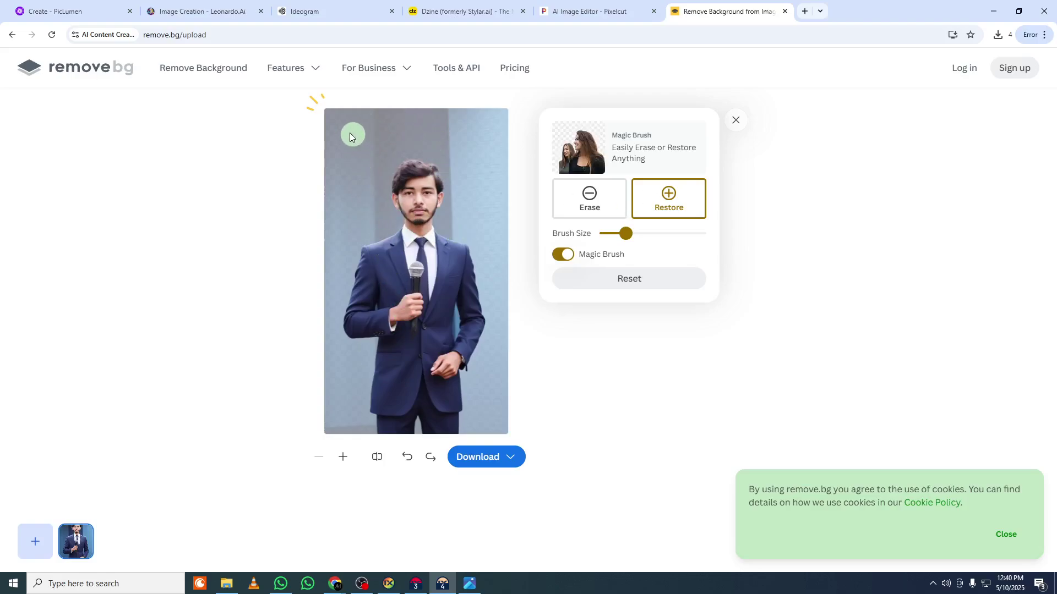
{"action": "mouse_move", "coordinate": [329, 114]}
{"action": "left_mouse_down"}
{"action": "mouse_move", "coordinate": [471, 142]}
{"action": "mouse_move", "coordinate": [494, 122]}
{"action": "mouse_move", "coordinate": [366, 130]}
{"action": "mouse_move", "coordinate": [427, 118]}
{"action": "mouse_move", "coordinate": [433, 106]}
{"action": "mouse_move", "coordinate": [376, 108]}
{"action": "mouse_move", "coordinate": [342, 128]}
{"action": "mouse_move", "coordinate": [332, 147]}
{"action": "left_mouse_up"}
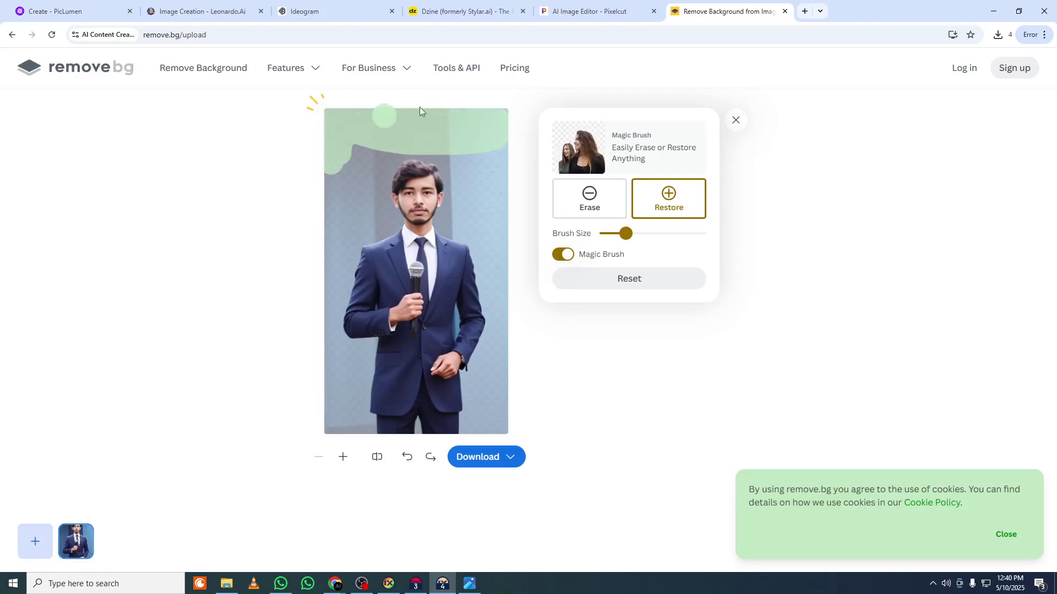
{"action": "mouse_move", "coordinate": [490, 137]}
{"action": "left_mouse_down"}
{"action": "mouse_move", "coordinate": [342, 155]}
{"action": "mouse_move", "coordinate": [466, 177]}
{"action": "mouse_move", "coordinate": [513, 168]}
{"action": "mouse_move", "coordinate": [486, 149]}
{"action": "mouse_move", "coordinate": [507, 159]}
{"action": "mouse_move", "coordinate": [505, 193]}
{"action": "mouse_move", "coordinate": [368, 197]}
{"action": "mouse_move", "coordinate": [453, 209]}
{"action": "mouse_move", "coordinate": [295, 206]}
{"action": "mouse_move", "coordinate": [358, 180]}
{"action": "mouse_move", "coordinate": [323, 190]}
{"action": "mouse_move", "coordinate": [309, 213]}
{"action": "mouse_move", "coordinate": [524, 222]}
{"action": "left_mouse_up"}
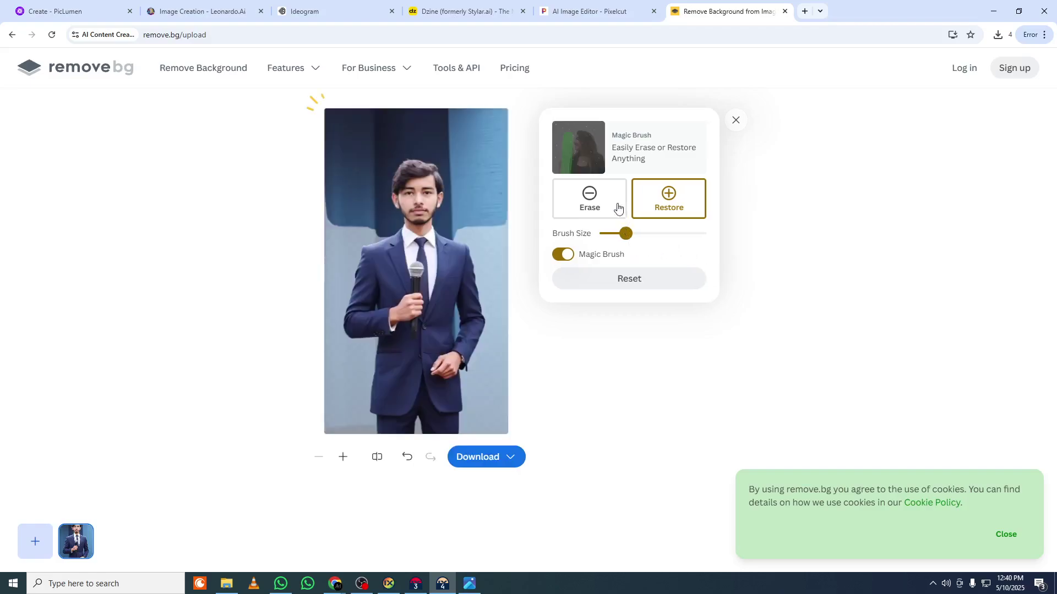
- Compare the cutout with the original portrait, and undo the background restore and the remaining erase edit
{"action": "left_click", "coordinate": [587, 202]}
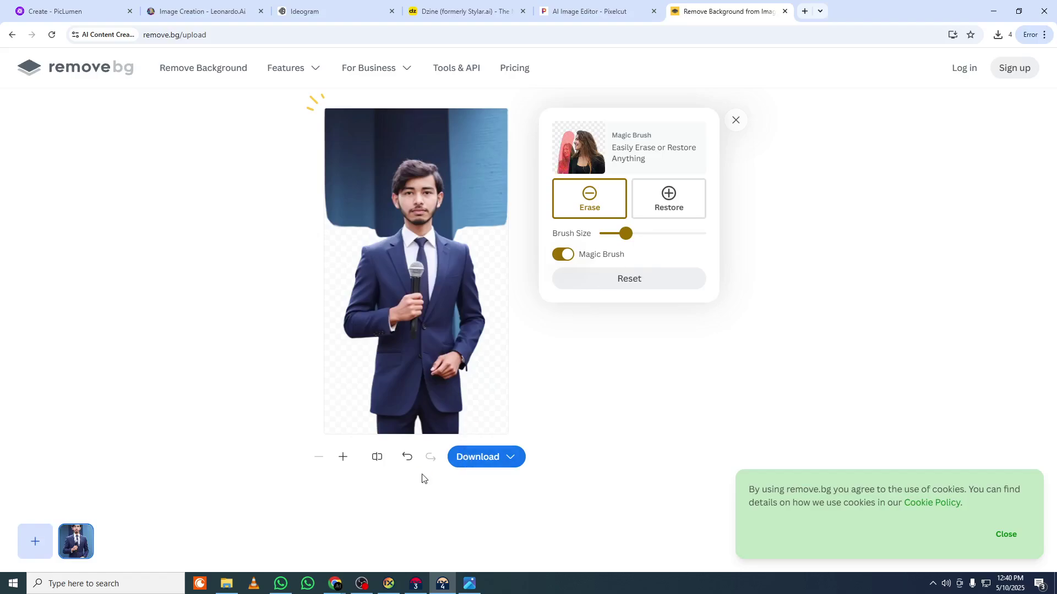
{"action": "left_click", "coordinate": [377, 457]}
{"action": "left_click", "coordinate": [377, 458]}
{"action": "left_click", "coordinate": [376, 458]}
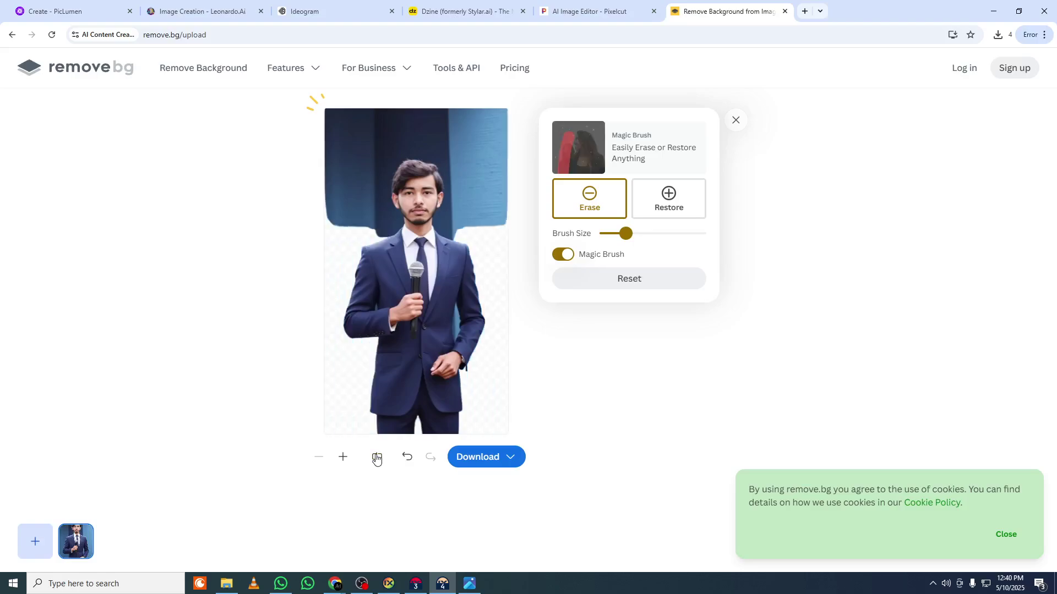
{"action": "left_click", "coordinate": [408, 458]}
{"action": "left_click", "coordinate": [380, 461]}
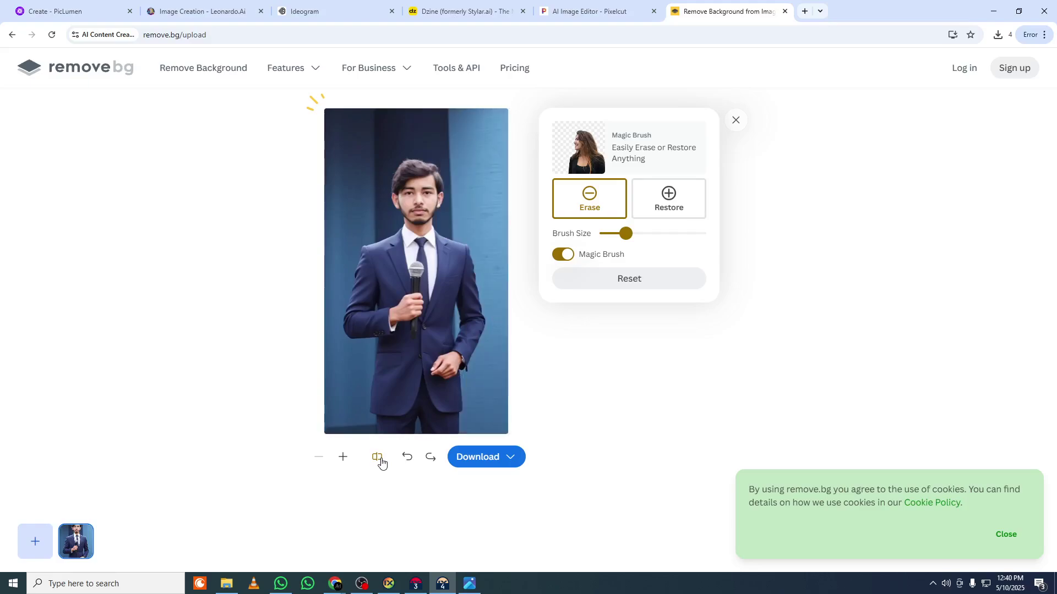
{"action": "left_click", "coordinate": [379, 460]}
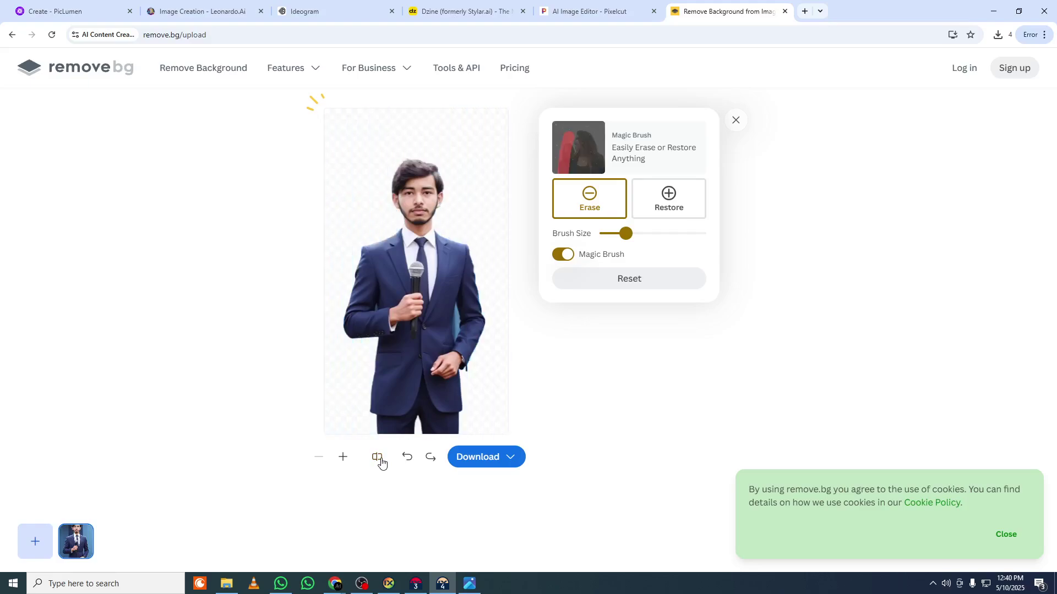
{"action": "left_click", "coordinate": [407, 459]}
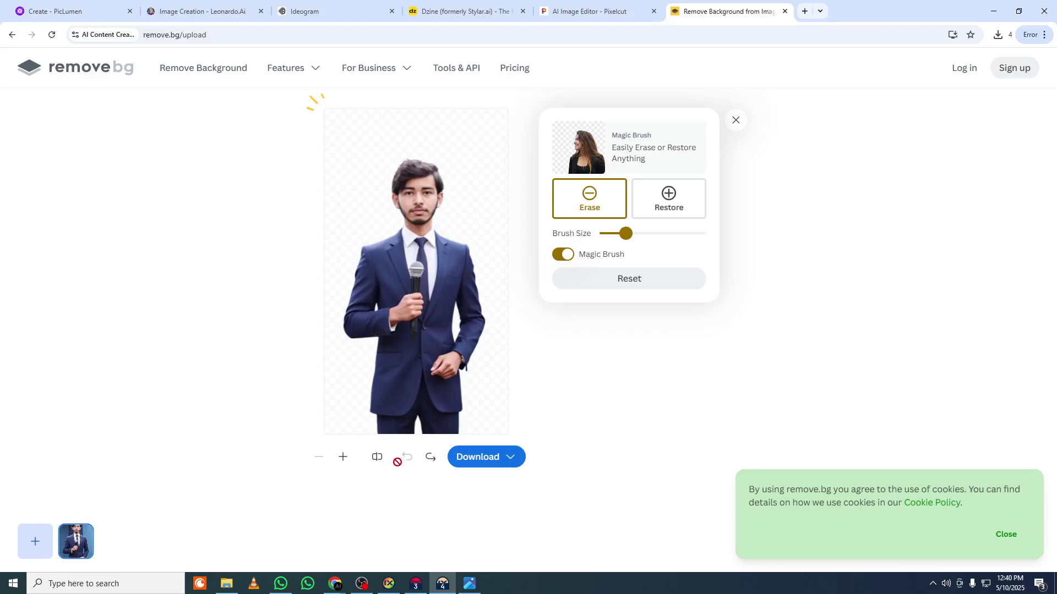
{"action": "left_click", "coordinate": [378, 460]}
{"action": "left_click", "coordinate": [379, 461]}
- Switch back to the Dzine canvas with the portrait's Generative Expand results
{"action": "left_click", "coordinate": [470, 3]}
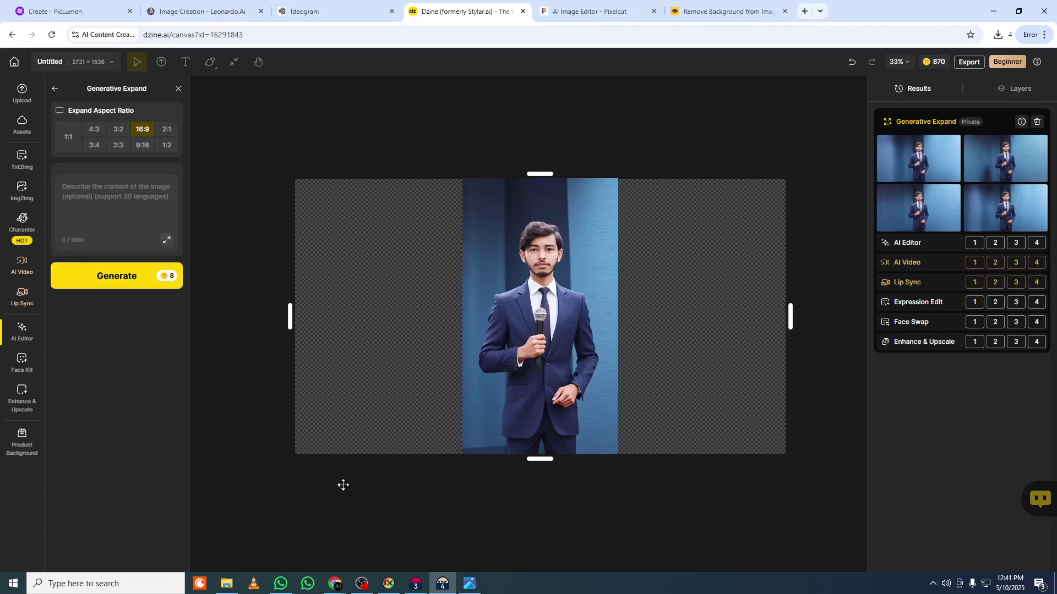
{"action": "mouse_move", "coordinate": [360, 592]}
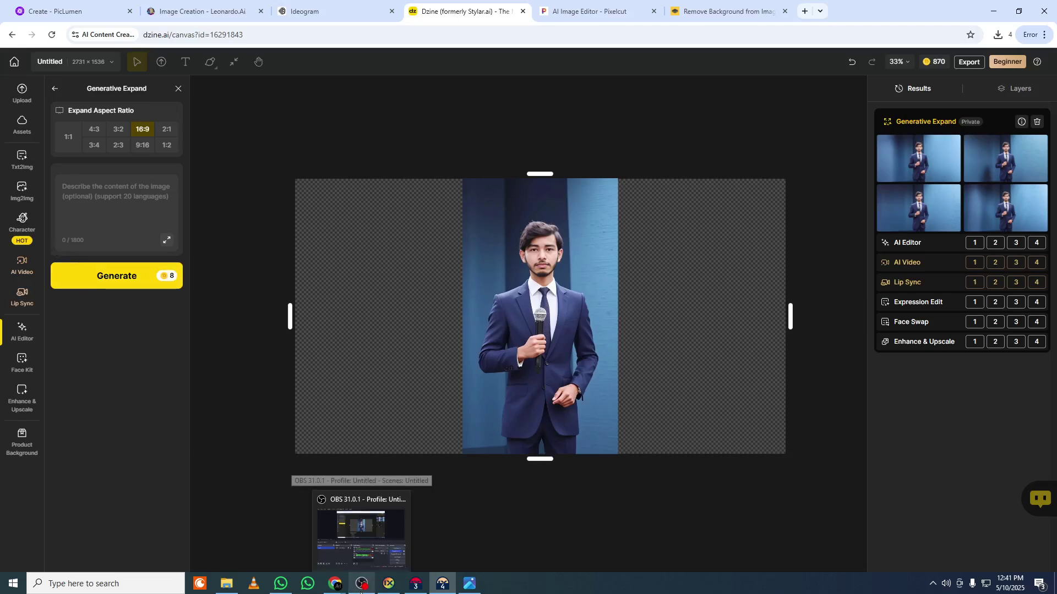